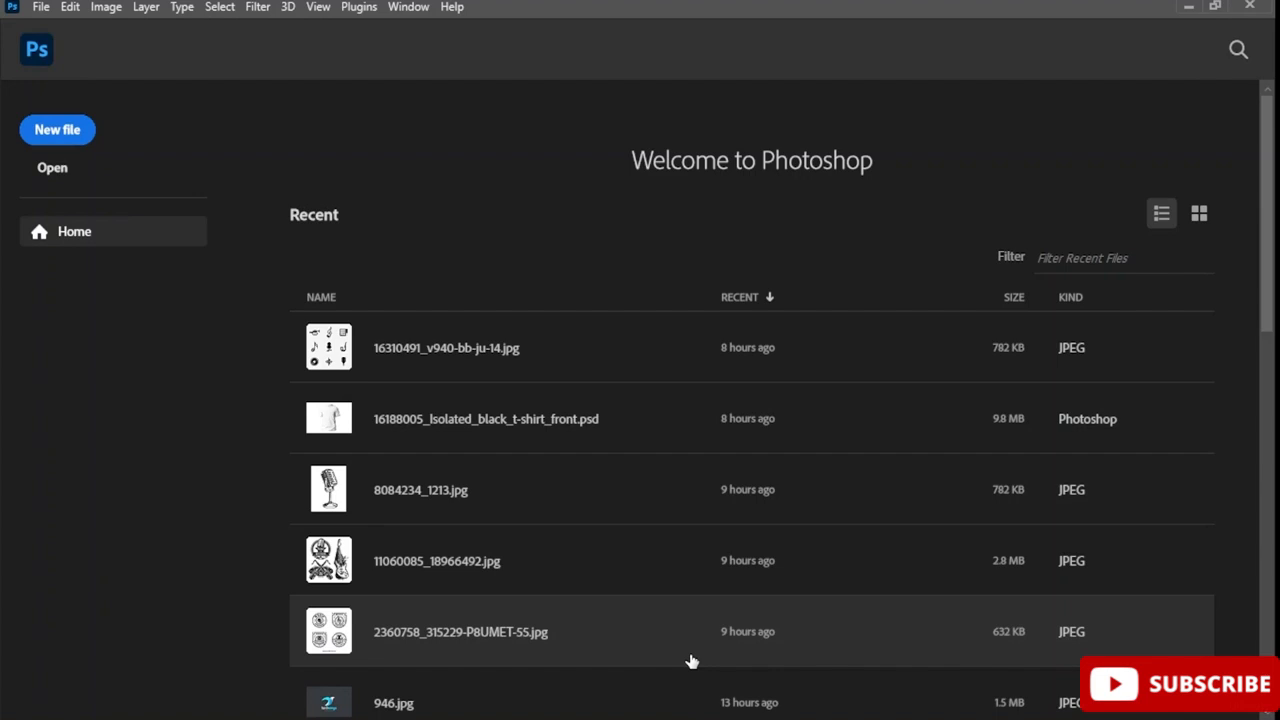
Create a new blank document 6 x 9 inches at 300 pixels/inch in RGB Color
click(78, 136)
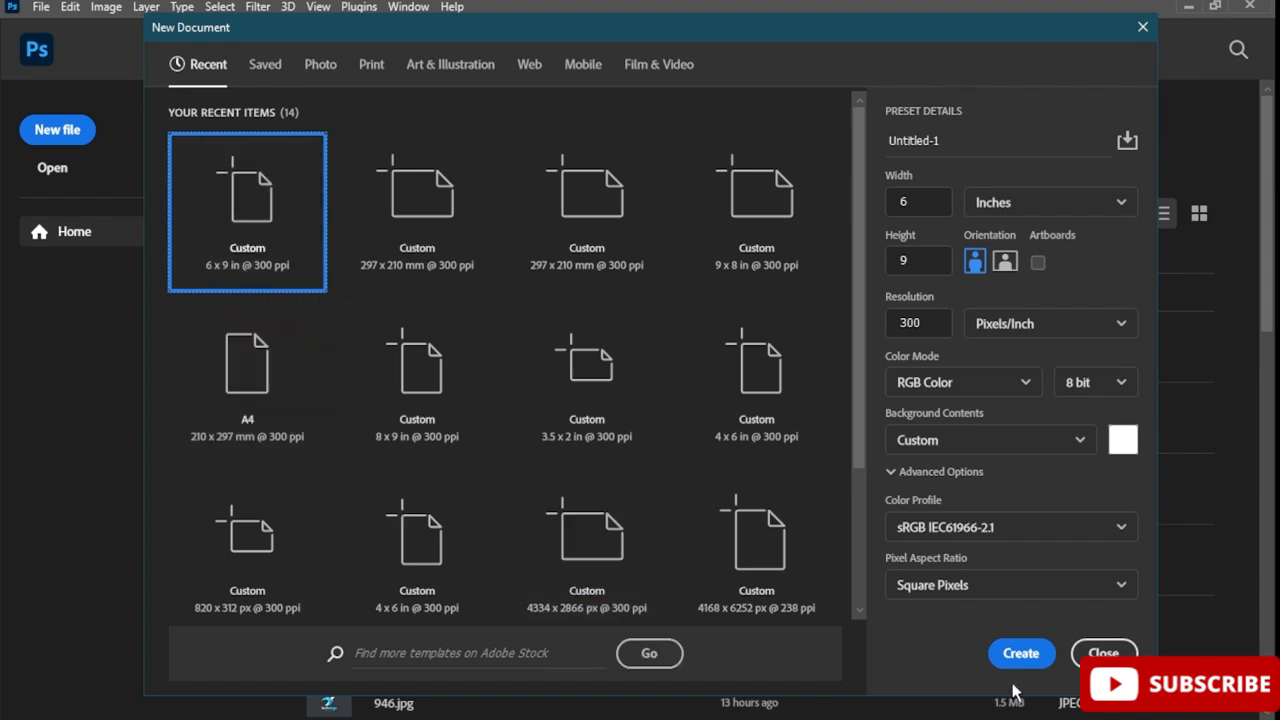
click(1021, 653)
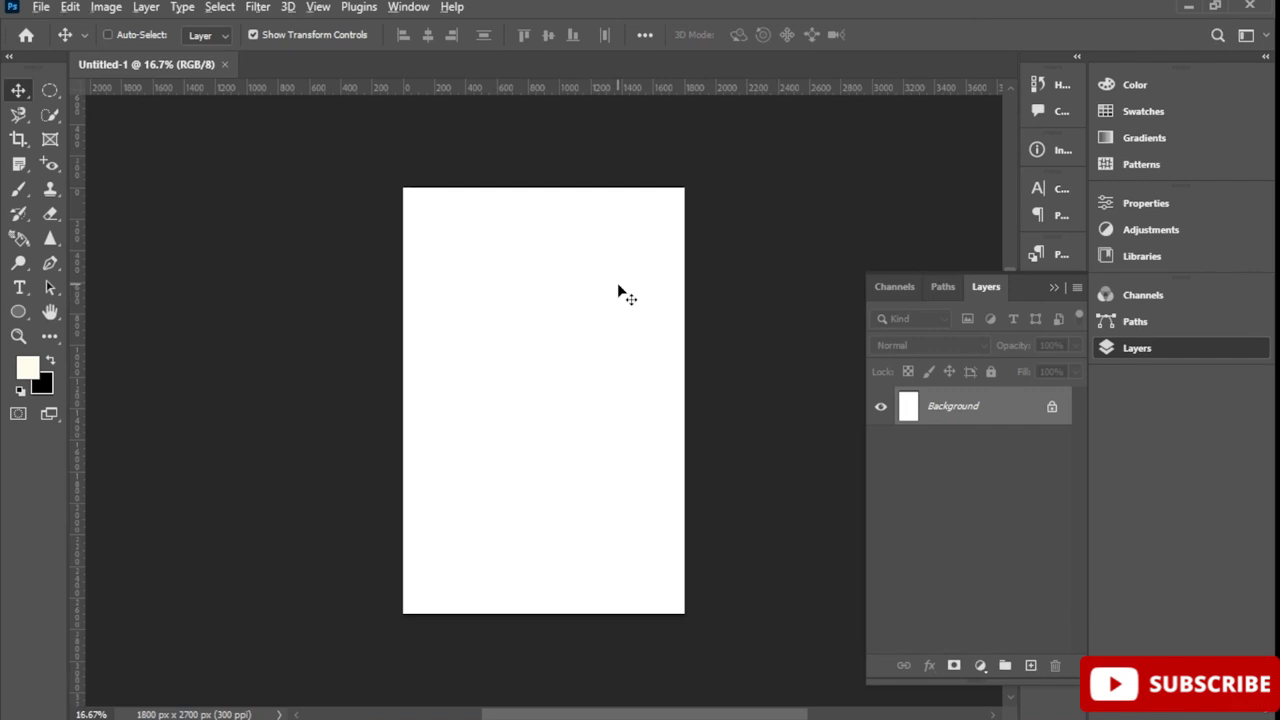
scroll(618, 286, up, 2)
scroll(618, 286, up, 1)
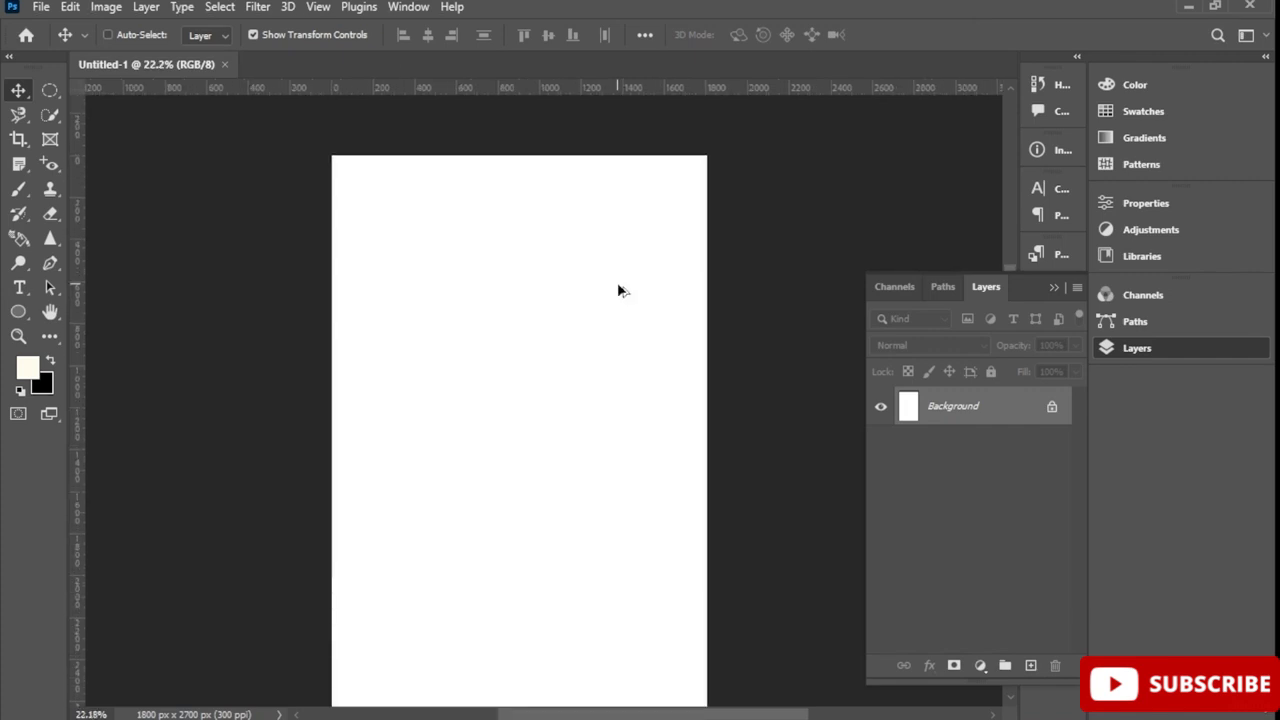
scroll(618, 288, down, 1)
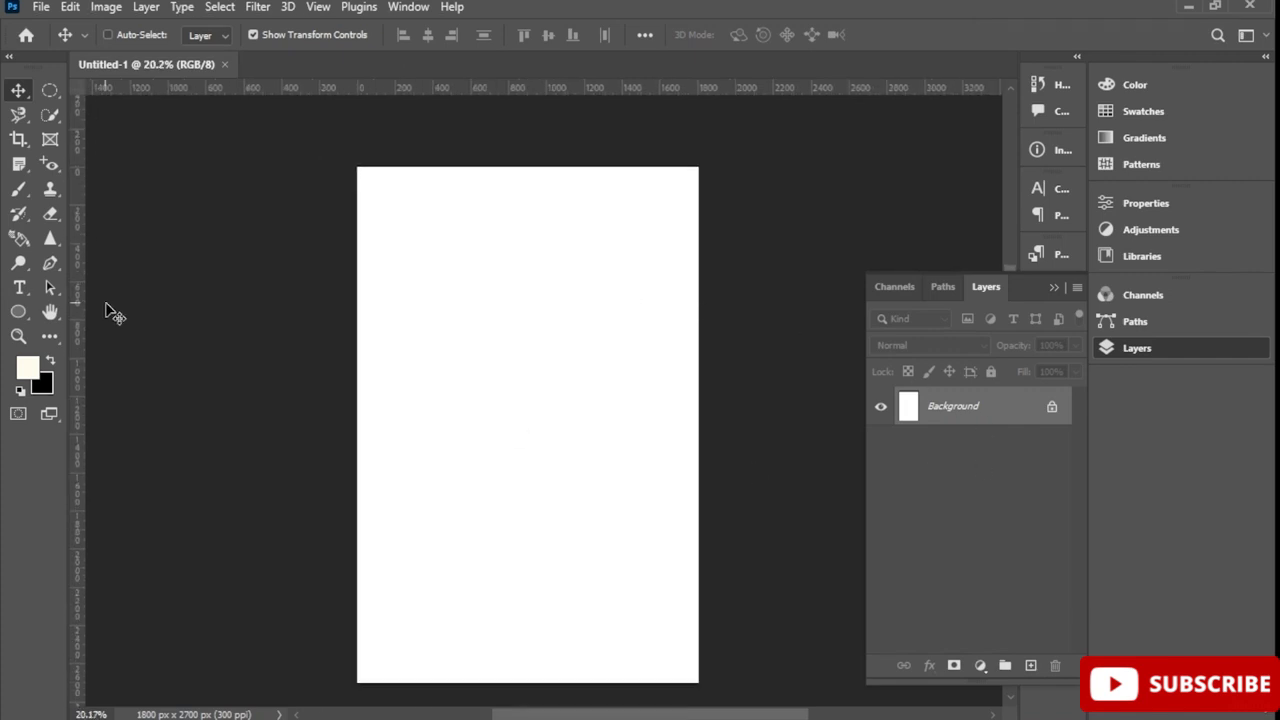
Open the football logo image 24997428_7035929 from the PS folder on the Desktop
click(42, 7)
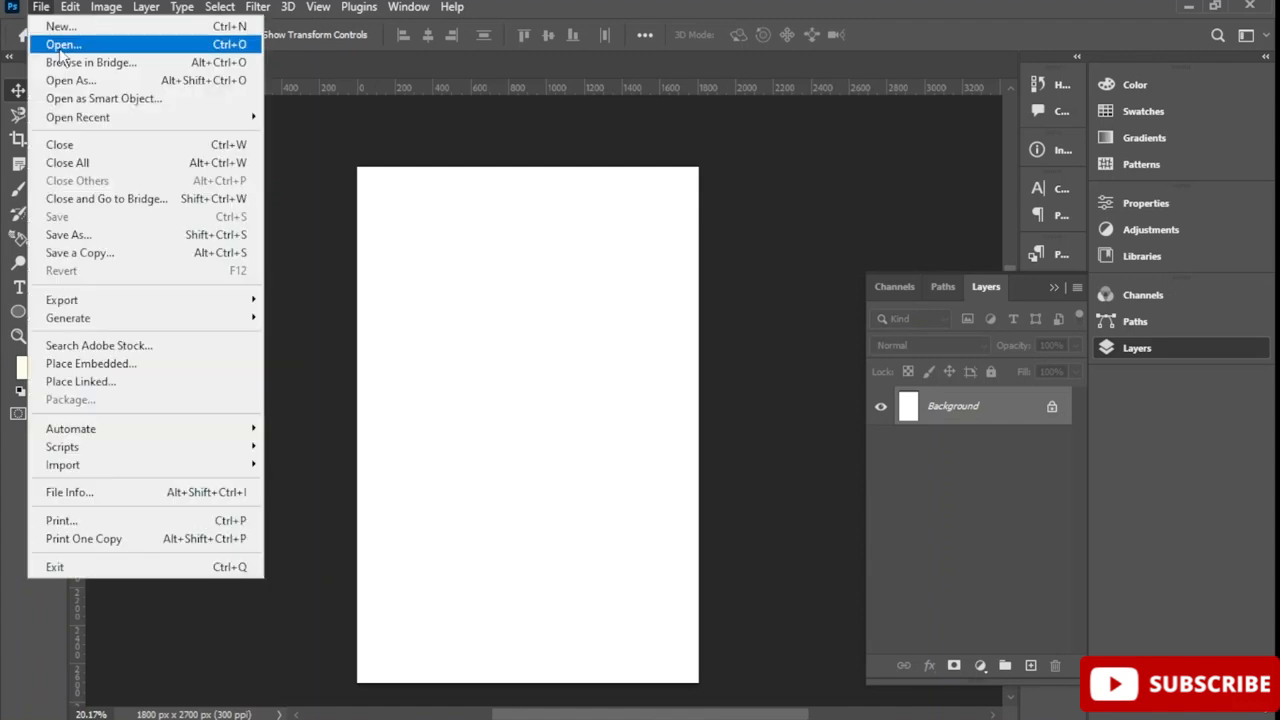
click(64, 44)
scroll(425, 245, down, 5)
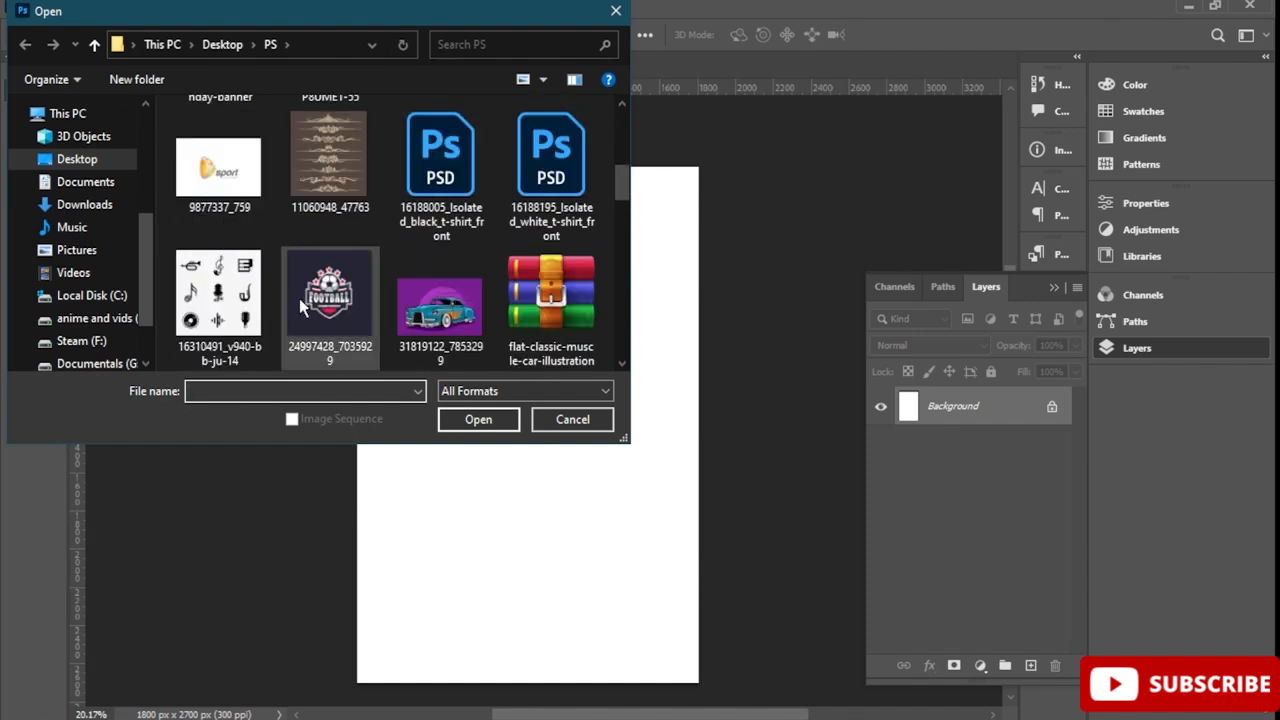
key(Escape)
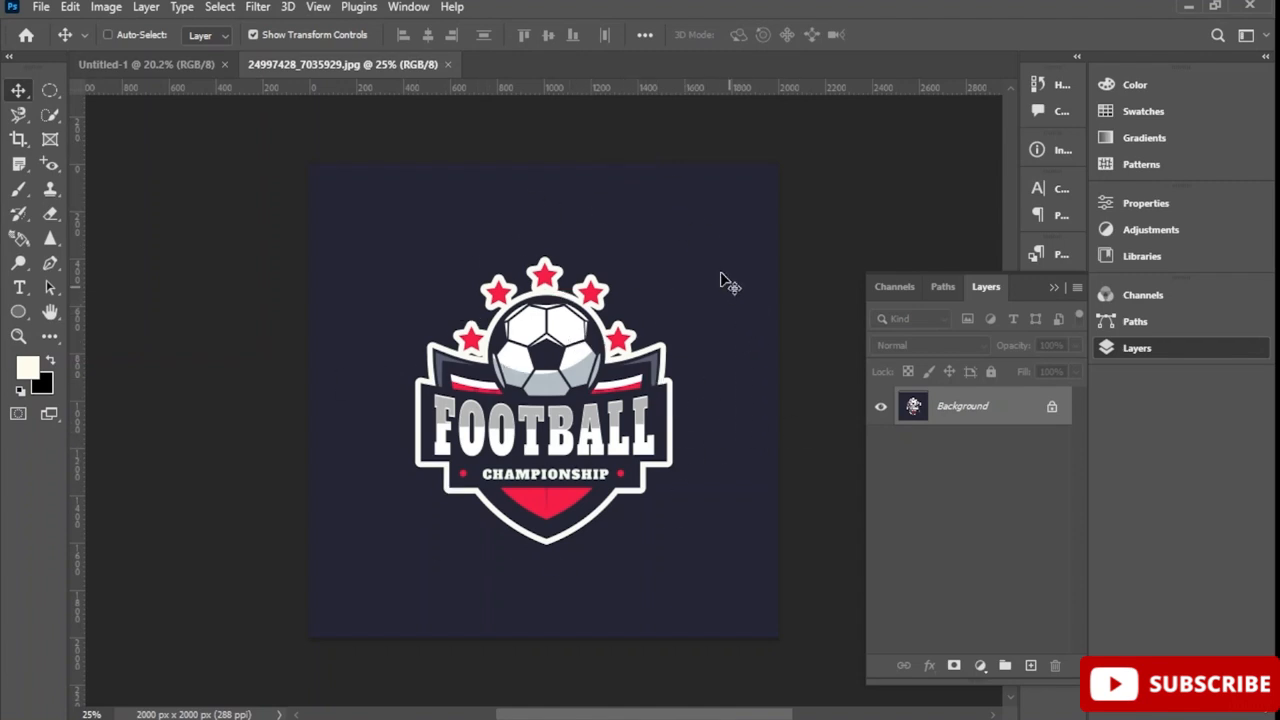
Select the football emblem and its five stars with the Quick Selection tool, enlarging the brush to 43 px
click(51, 117)
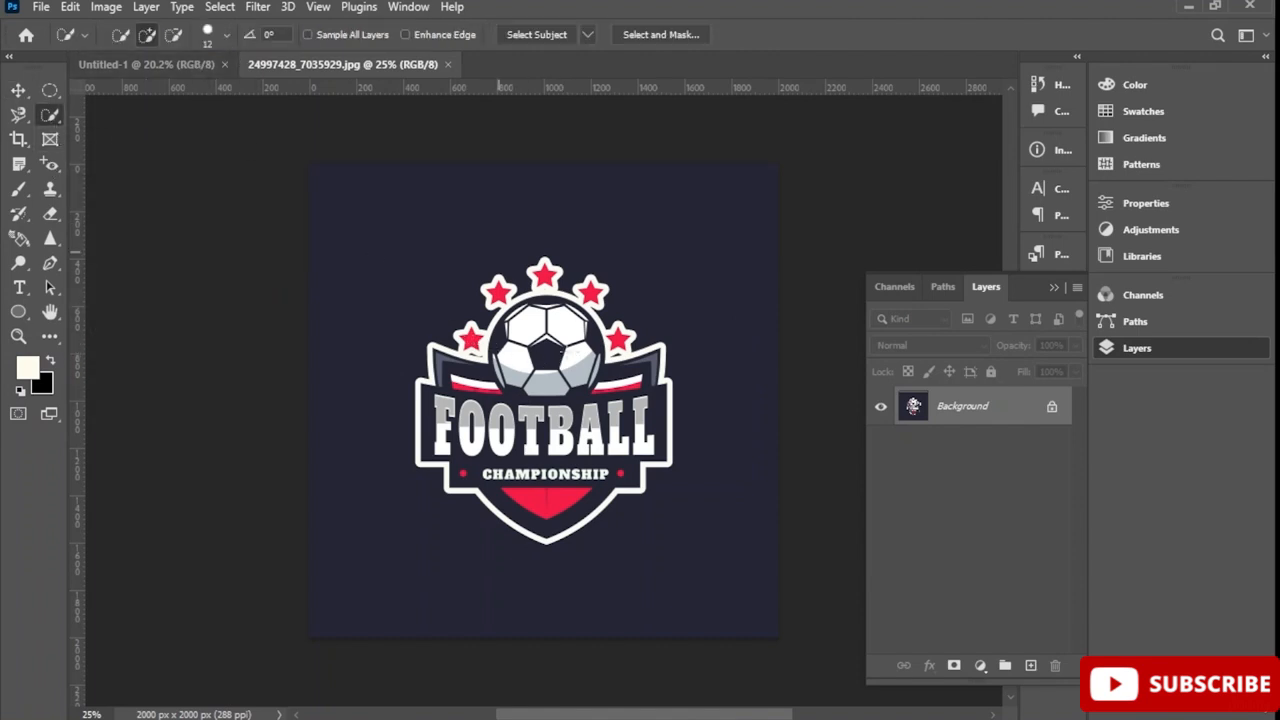
mouse_move(560, 368)
mouse_down()
mouse_move(511, 390)
mouse_move(486, 452)
mouse_up()
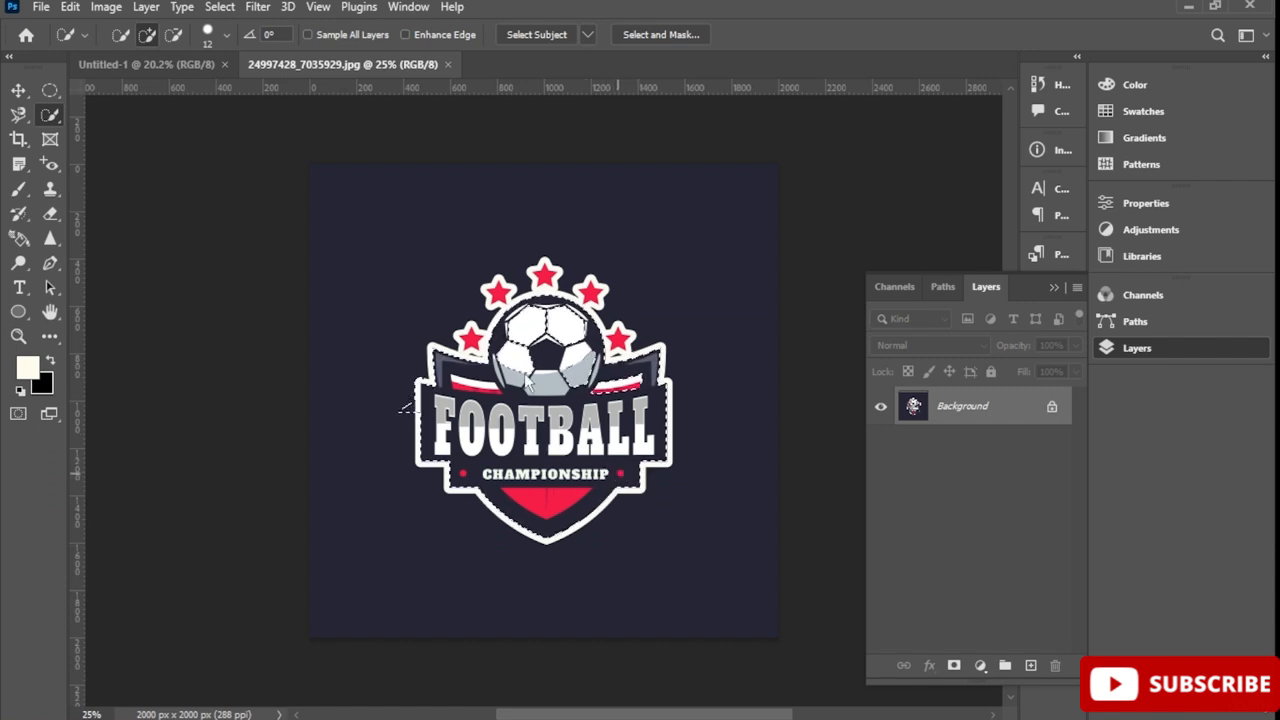
click(226, 38)
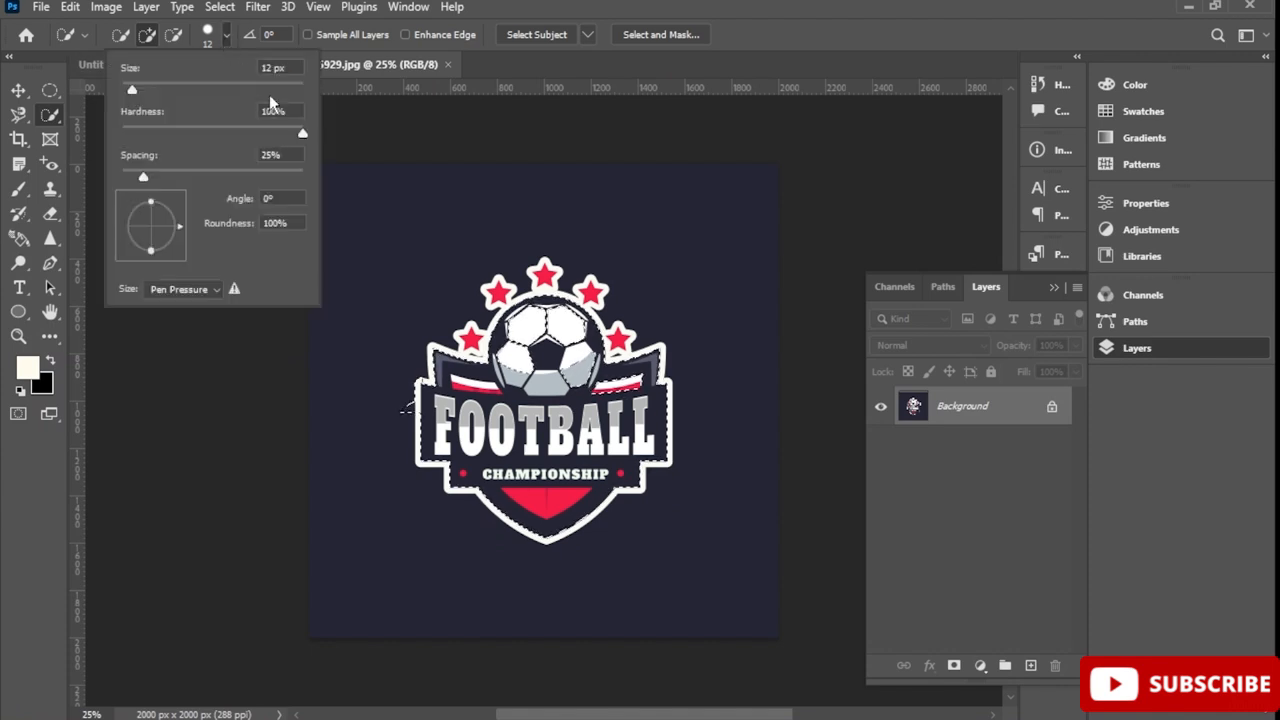
drag(134, 89, 160, 89)
key(Return)
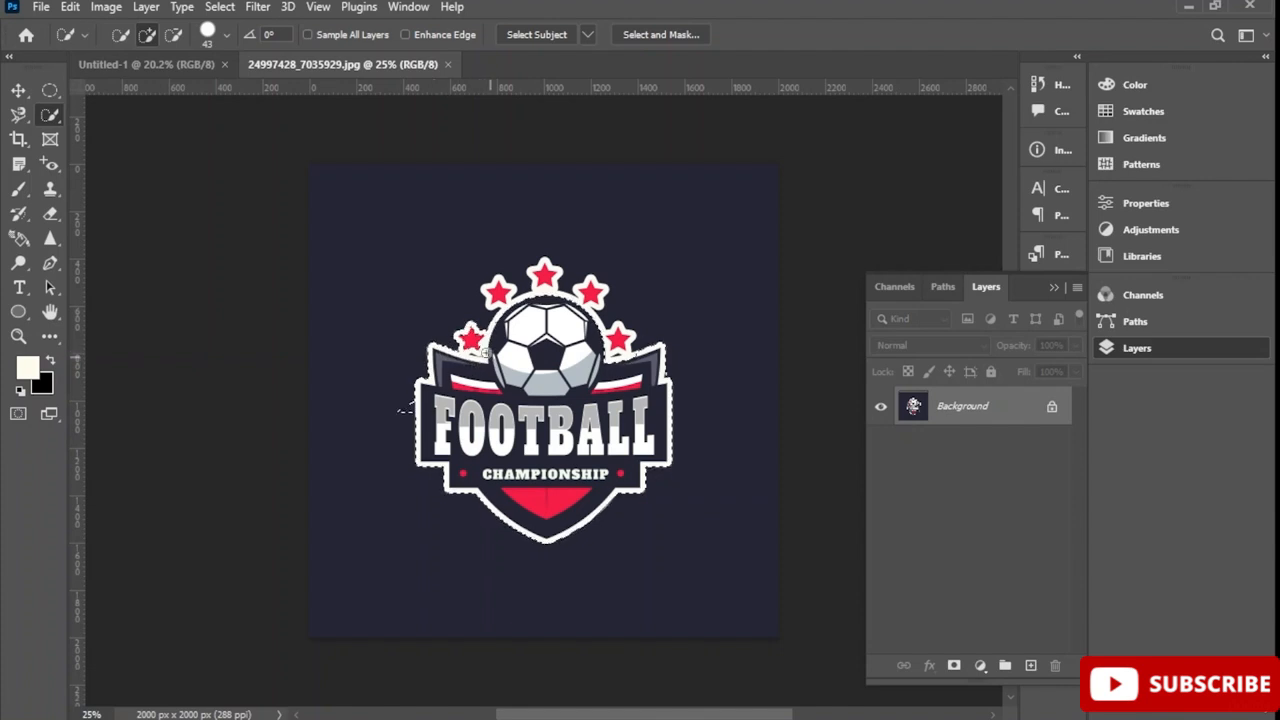
mouse_move(478, 344)
mouse_down()
mouse_move(501, 290)
mouse_move(541, 301)
mouse_move(551, 280)
mouse_move(619, 335)
mouse_up()
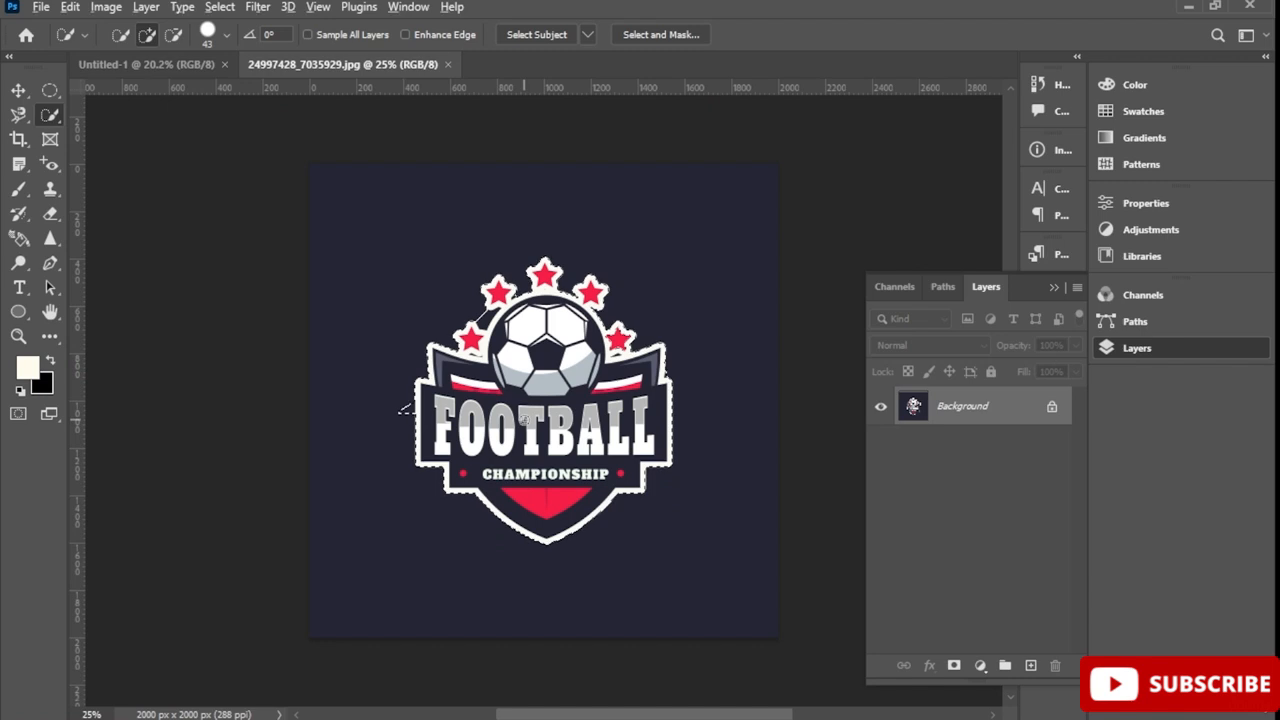
Subtract the background spill beside the emblem's upper-left stars and left edge from the selection, reducing the brush to 5 px
scroll(523, 416, up, 1)
scroll(520, 418, up, 4)
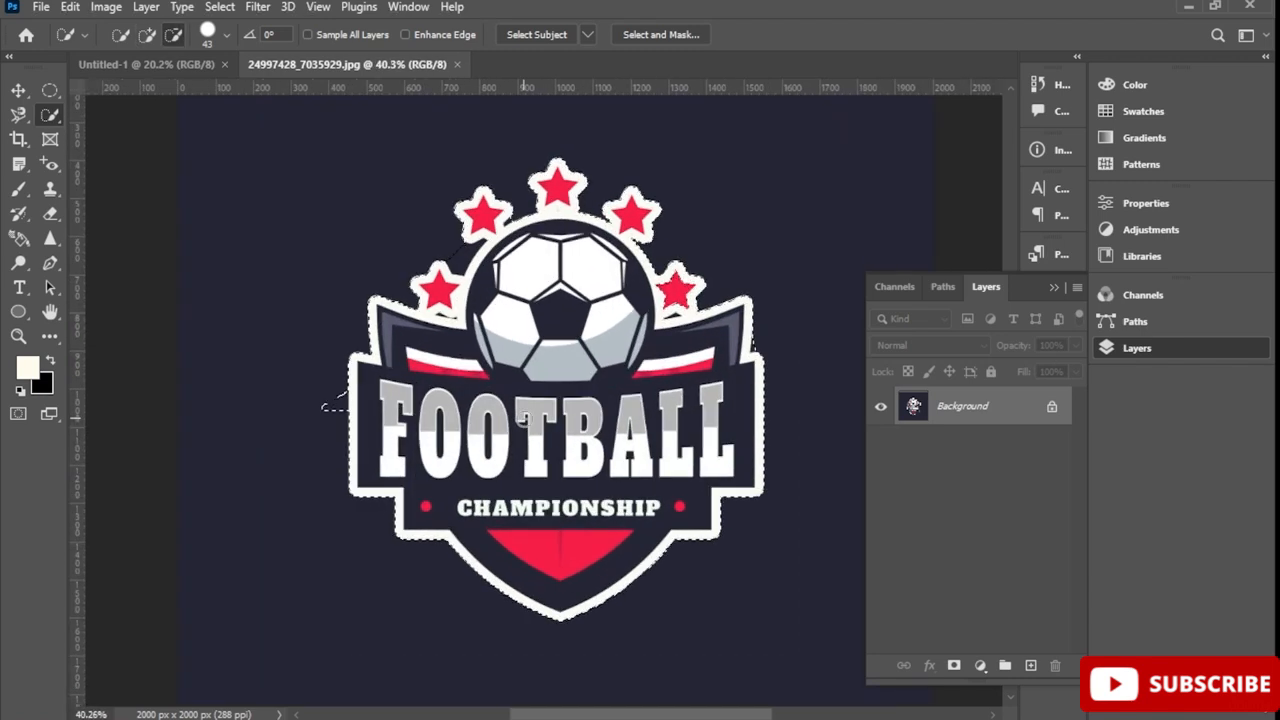
scroll(520, 418, up, 1)
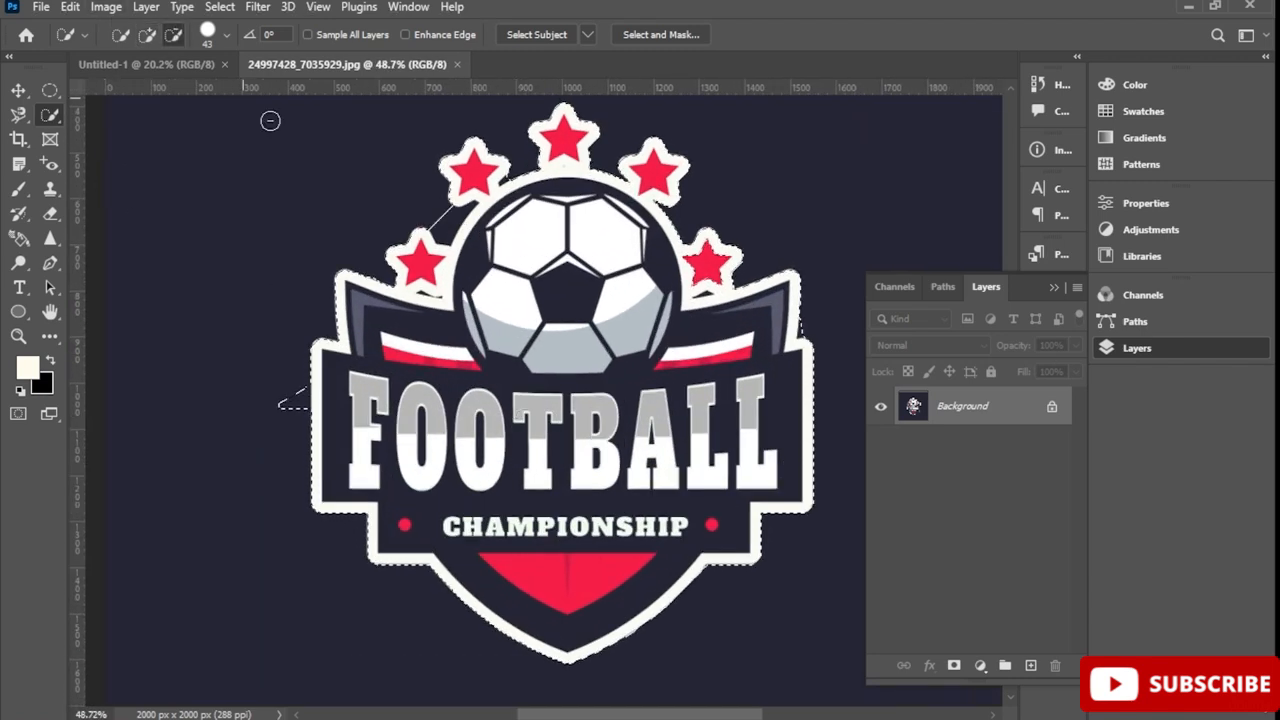
click(443, 216)
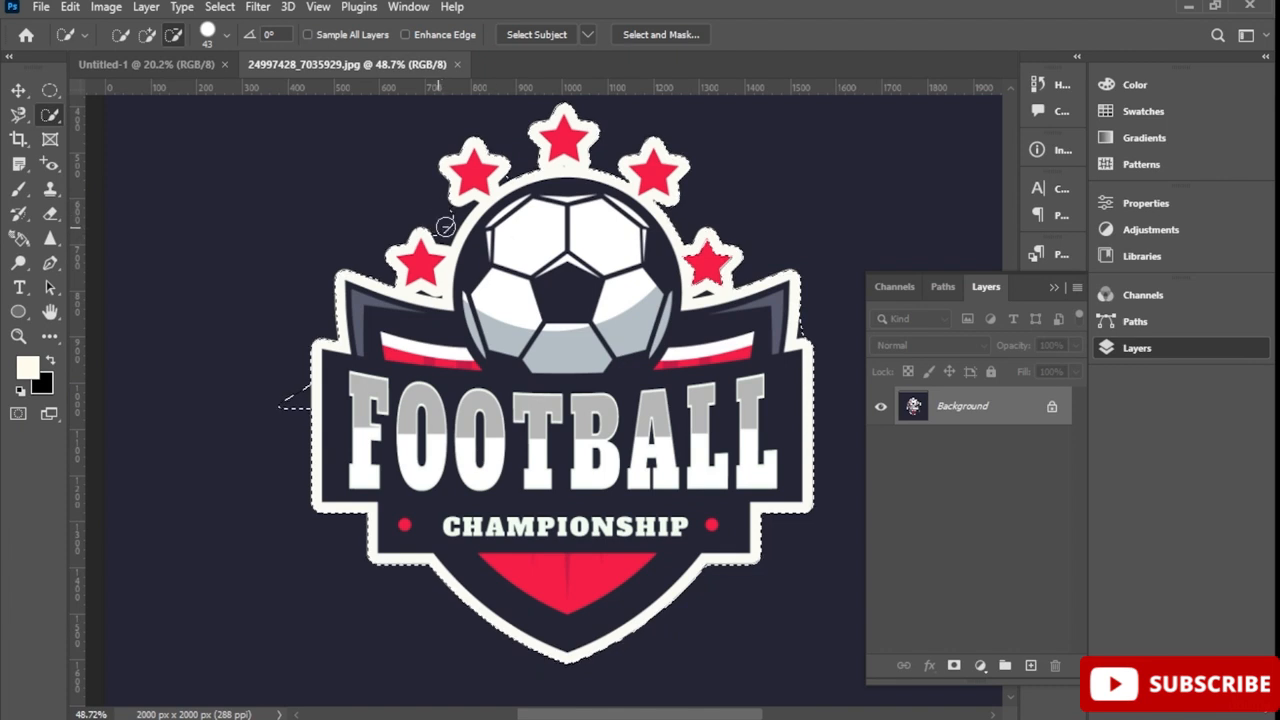
click(447, 219)
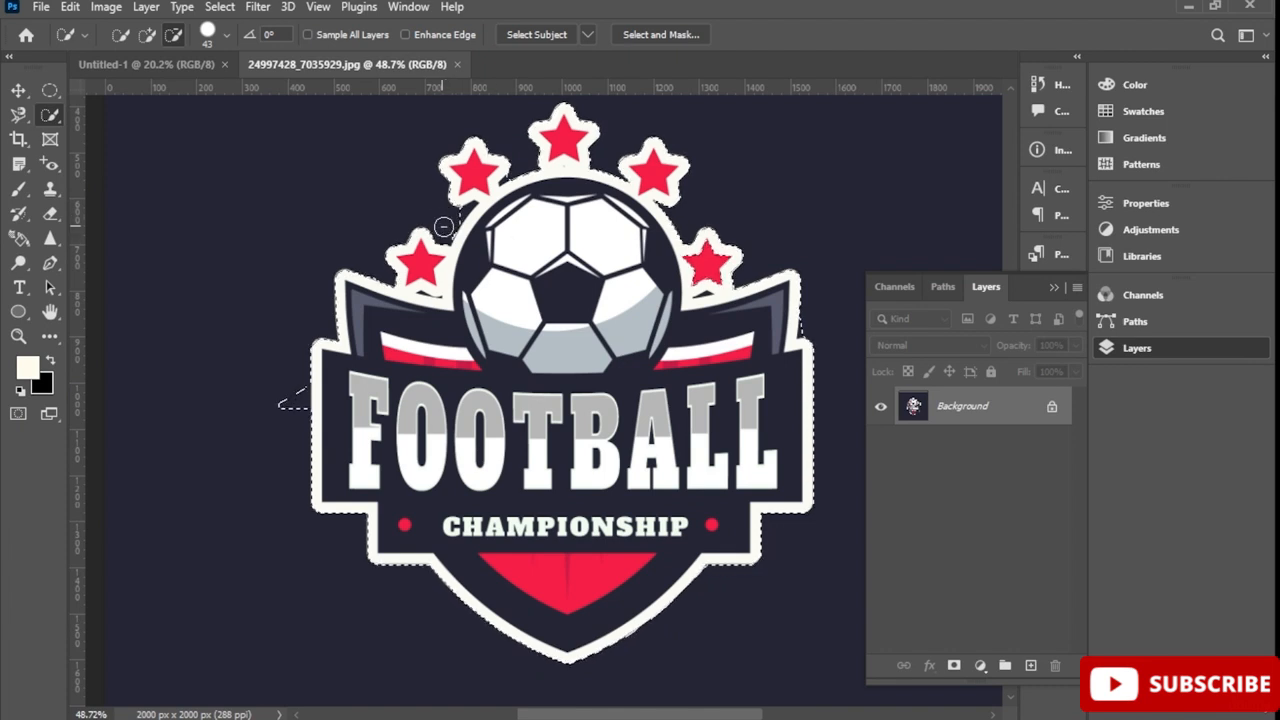
click(226, 35)
drag(160, 90, 125, 90)
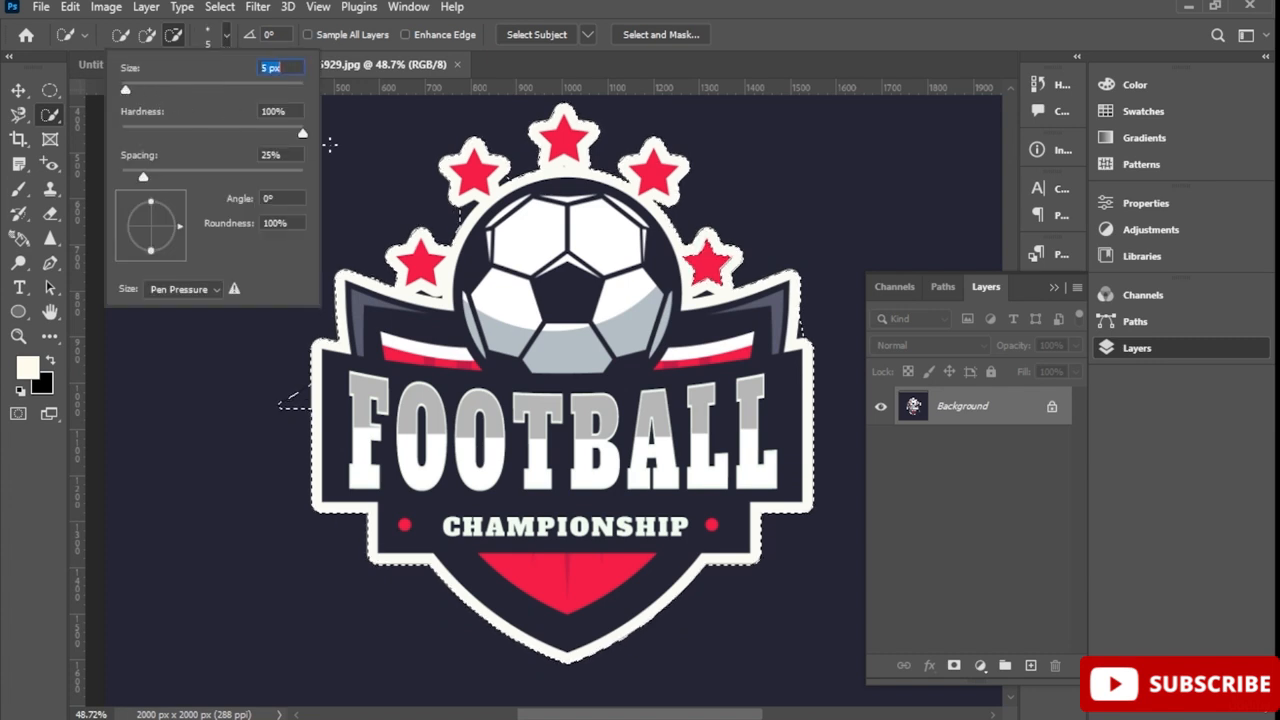
click(486, 212)
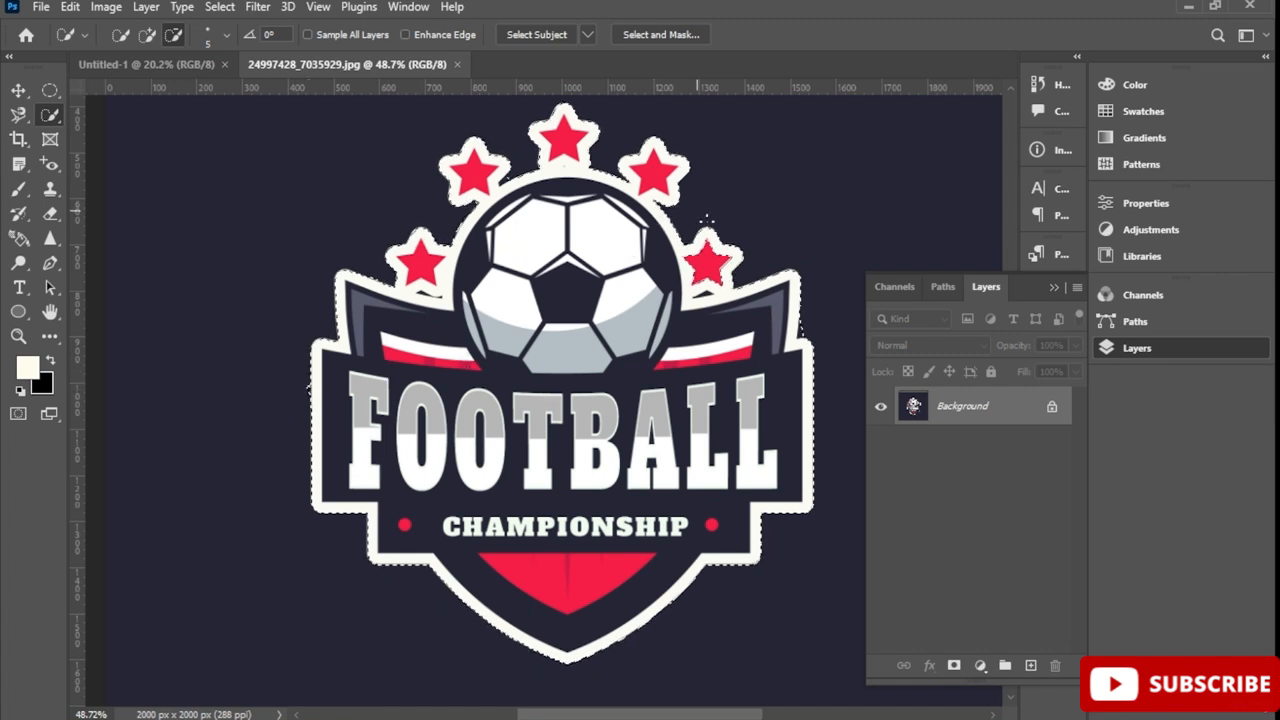
Refine the selection edge around the upper-left stars and the emblem's left side by adding and subtracting small areas
click(147, 34)
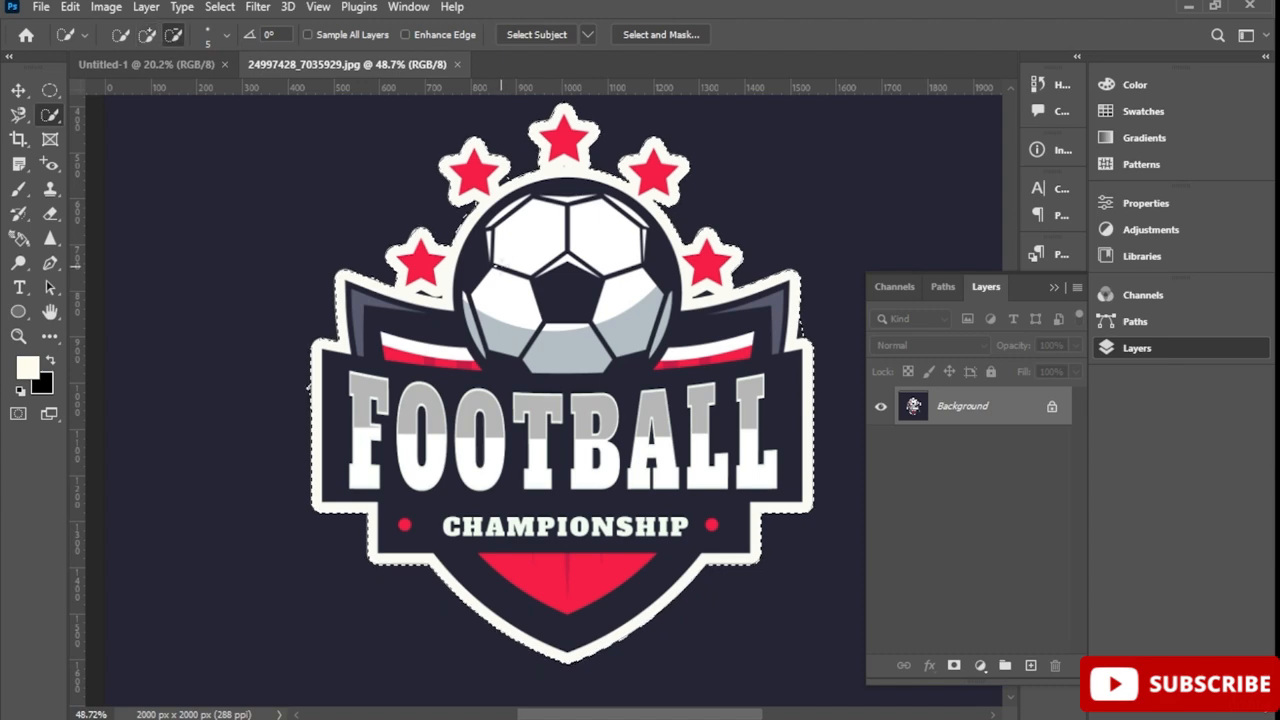
alt+scroll(510, 252, up, 2)
alt+scroll(510, 252, up, 4)
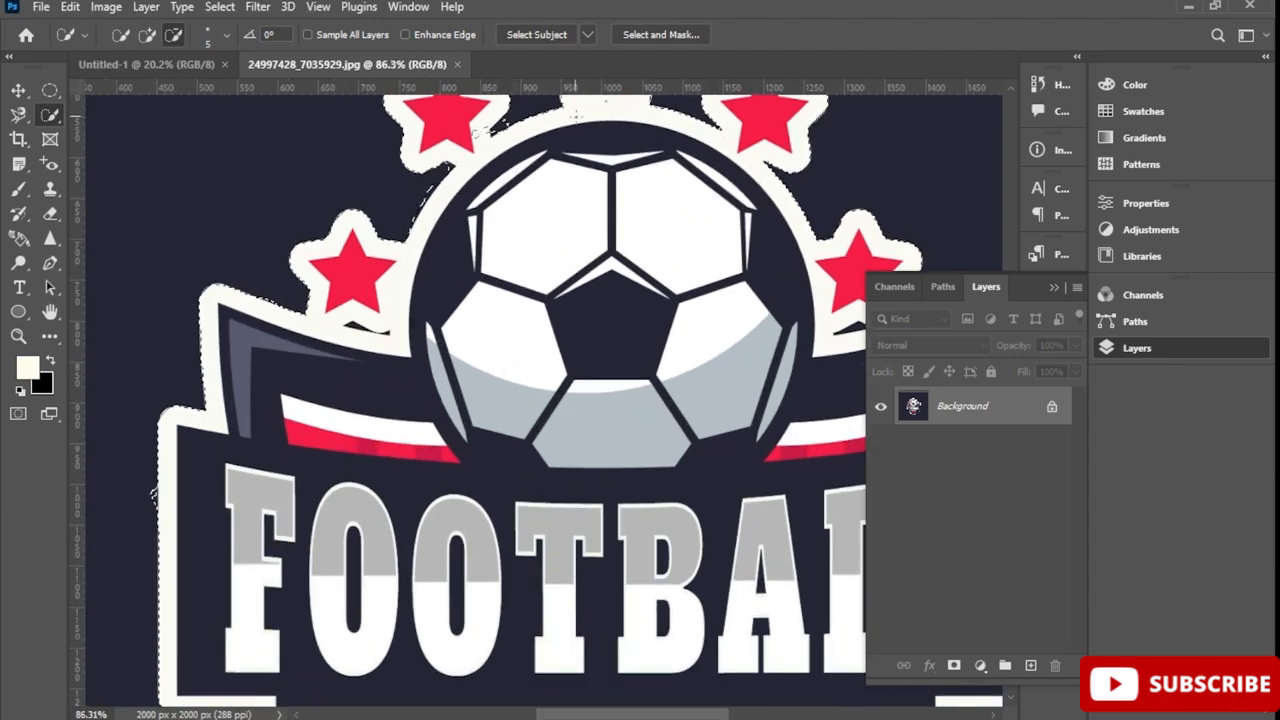
scroll(560, 122, up, 2)
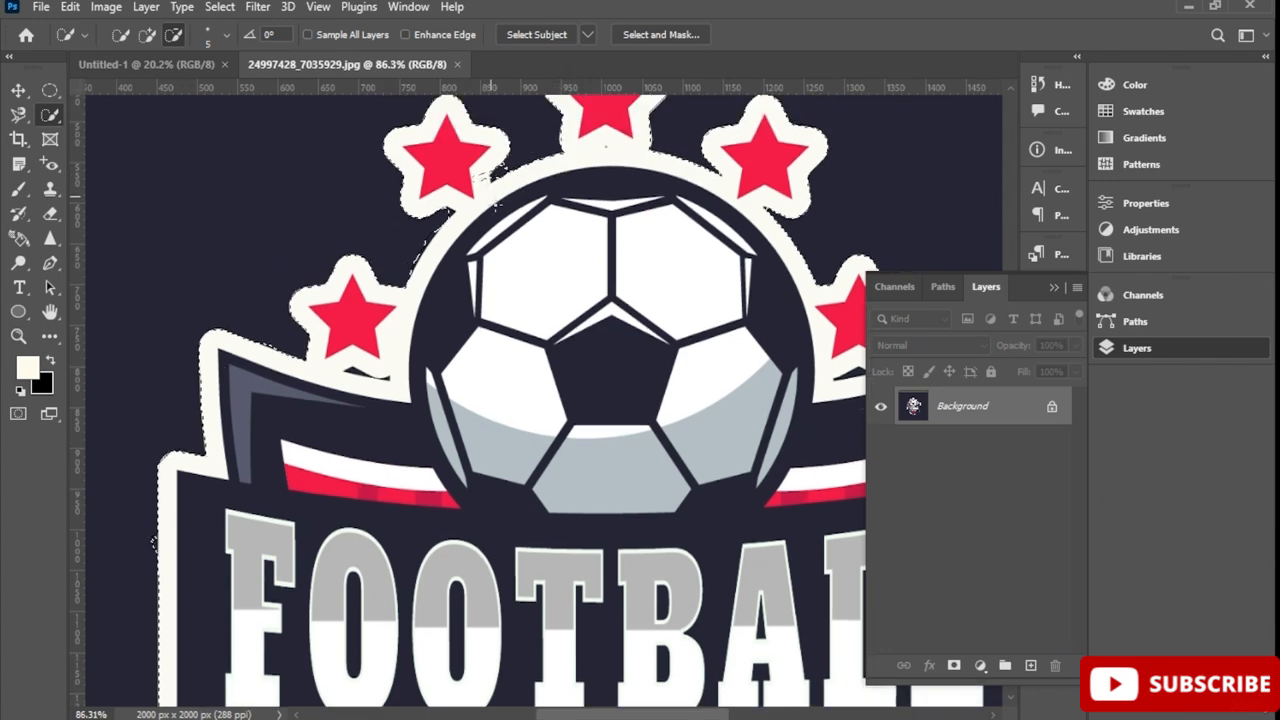
click(147, 34)
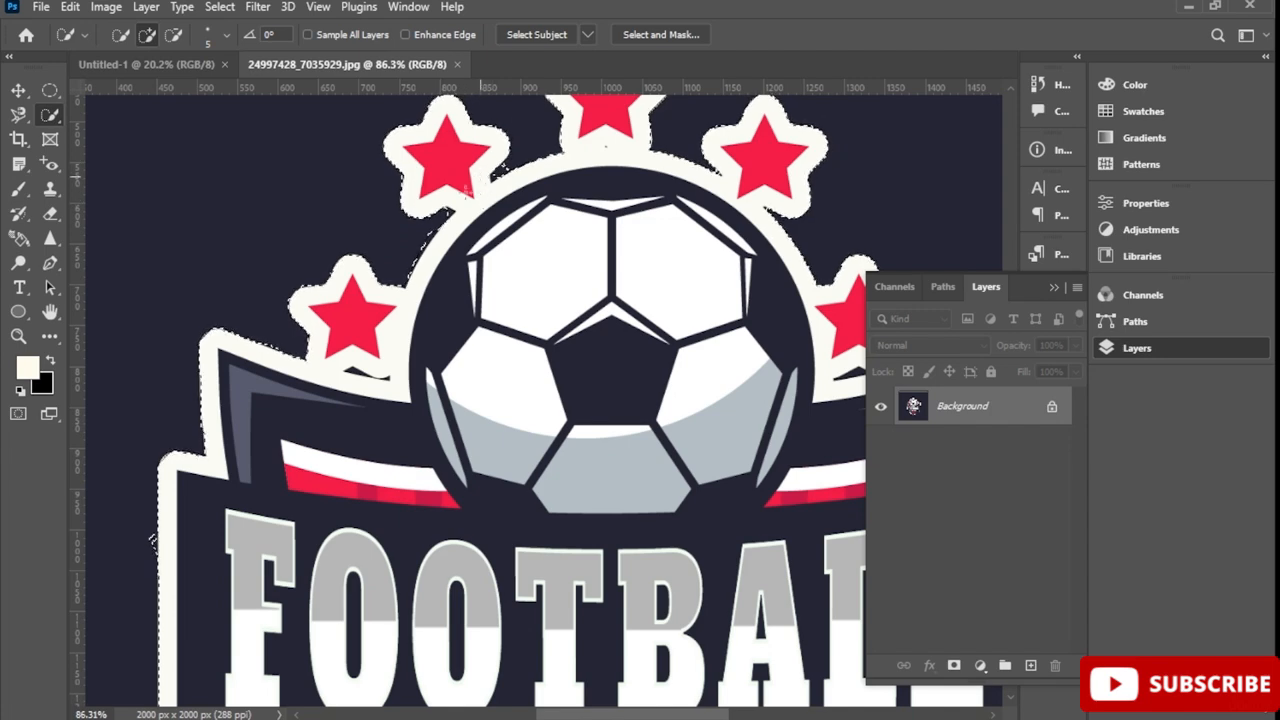
click(175, 36)
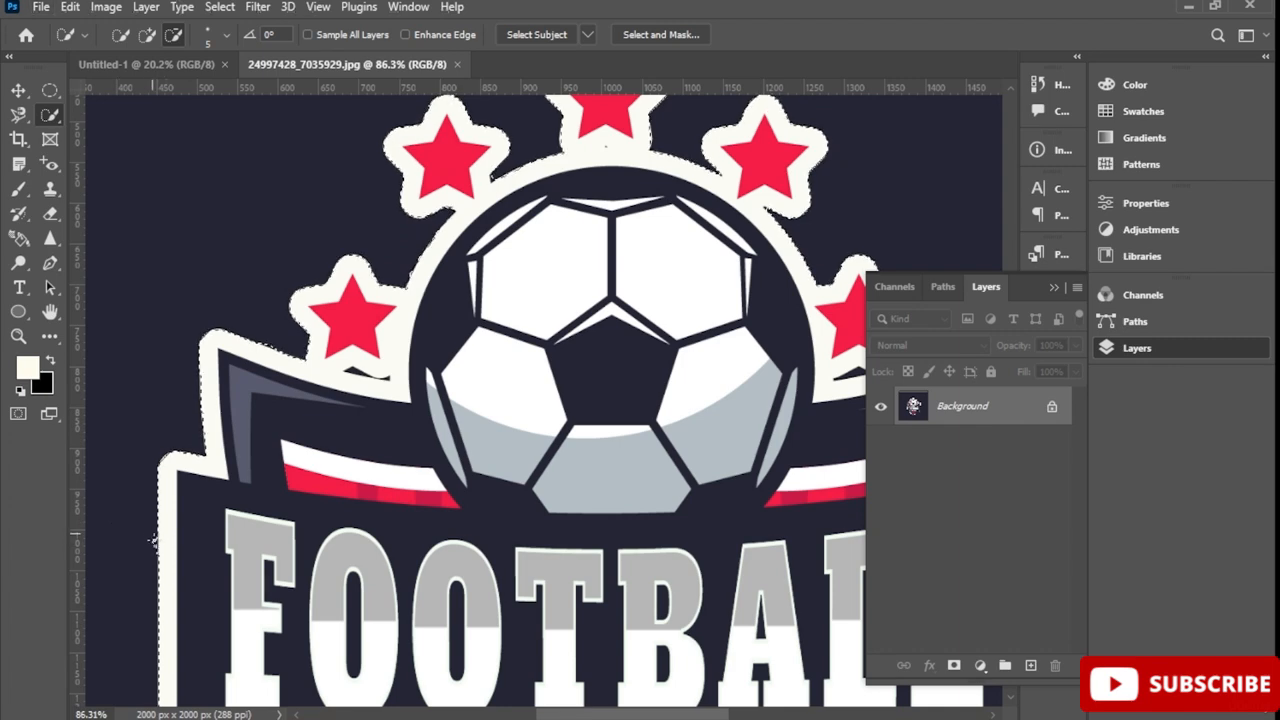
Add a layer mask from the selection to hide the dark background around the emblem
scroll(548, 515, down, 3)
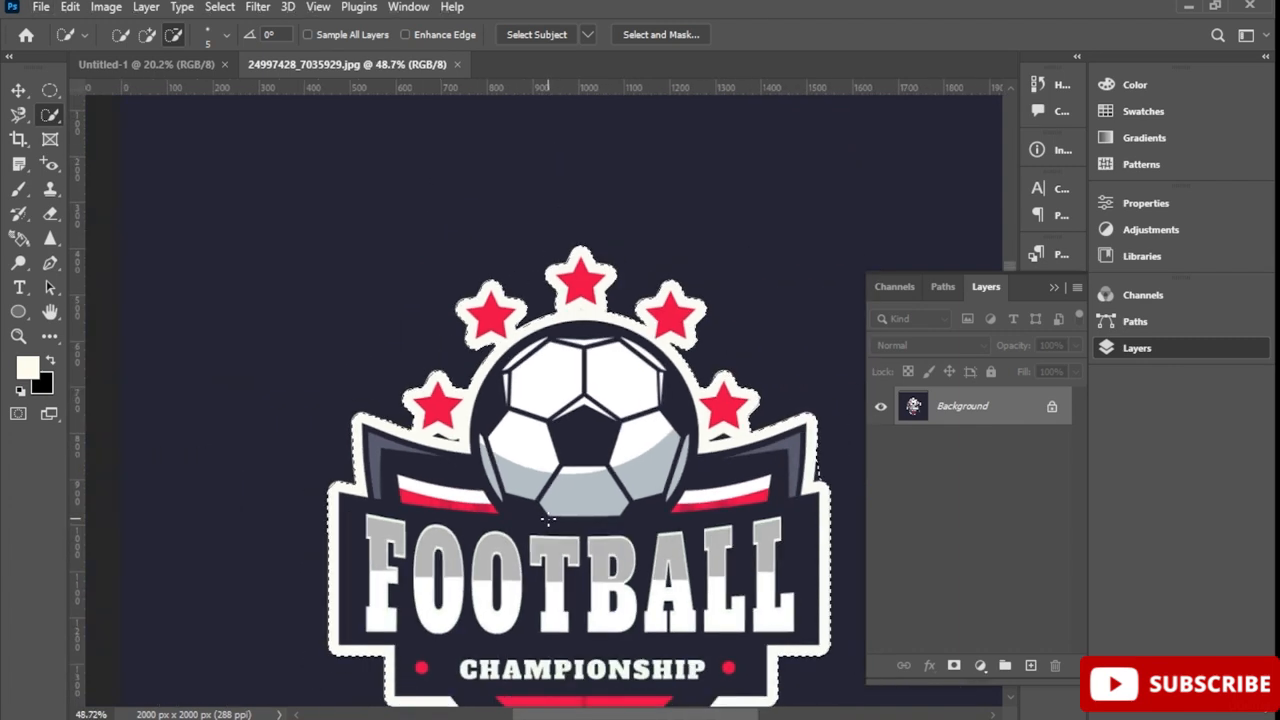
click(954, 665)
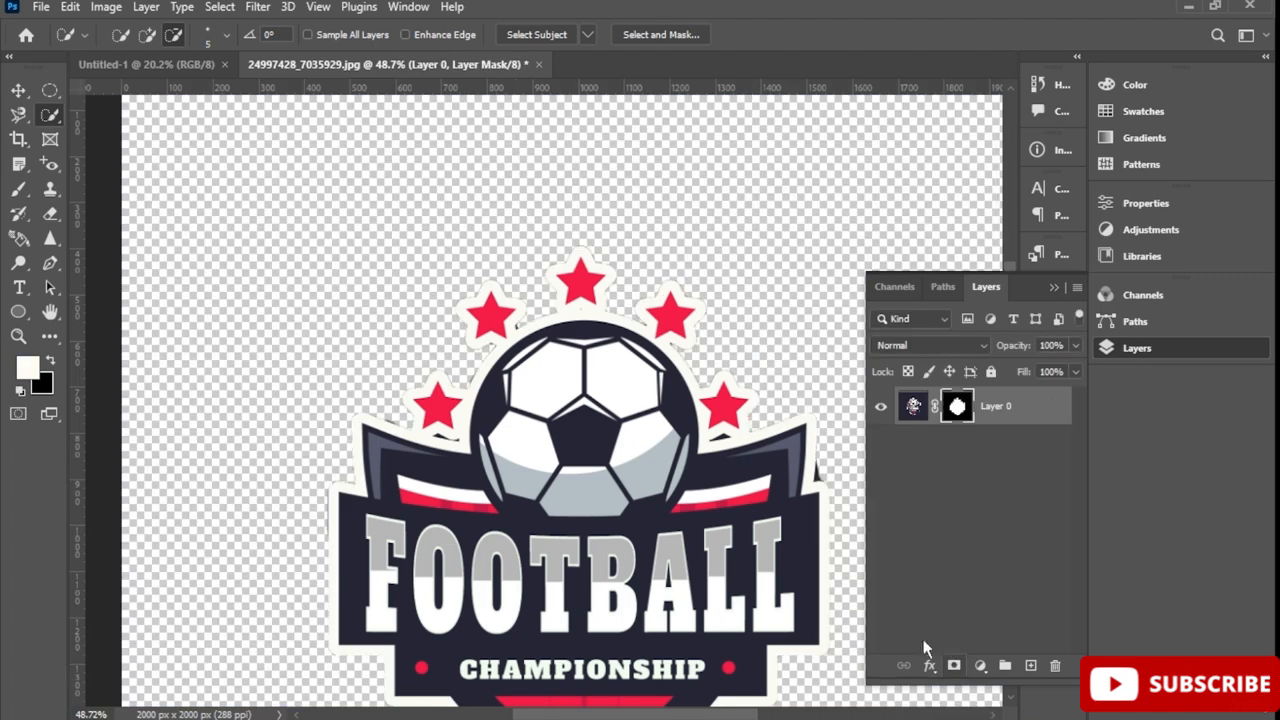
key(ctrl+minus)
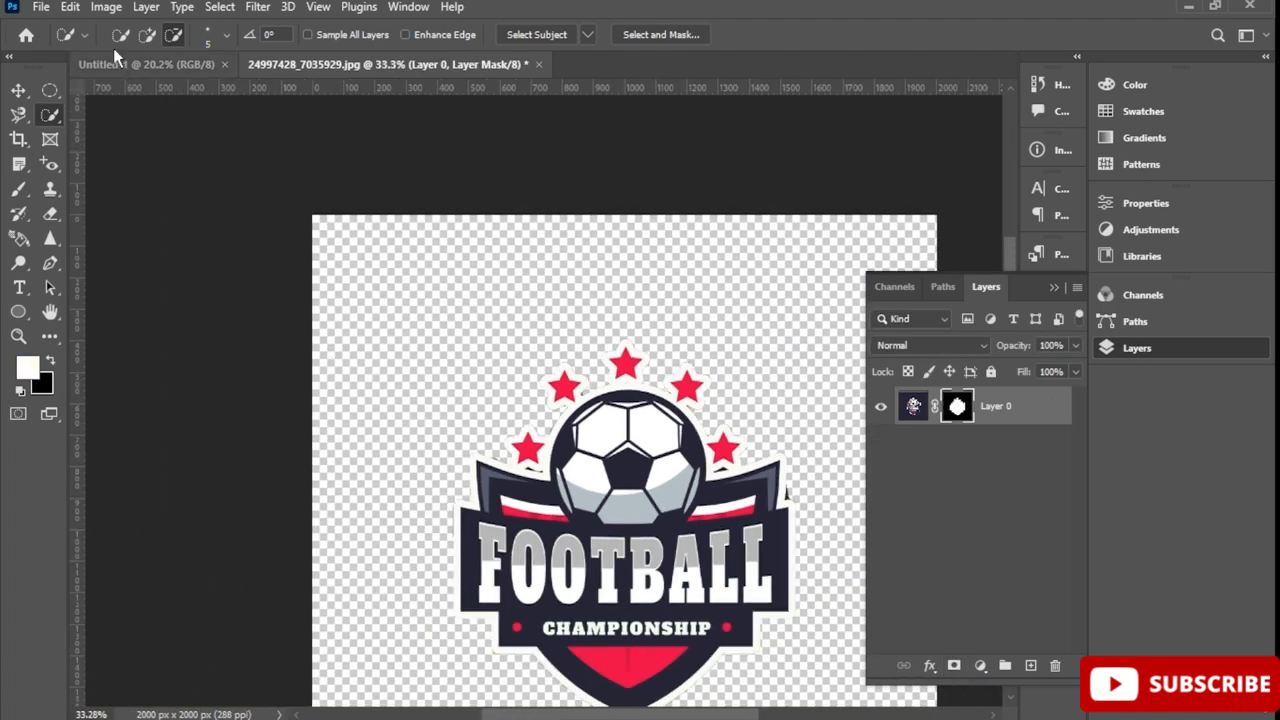
Move the masked football emblem into the Untitled-1 document, scale it to about 67% and place it near the page centre
click(18, 92)
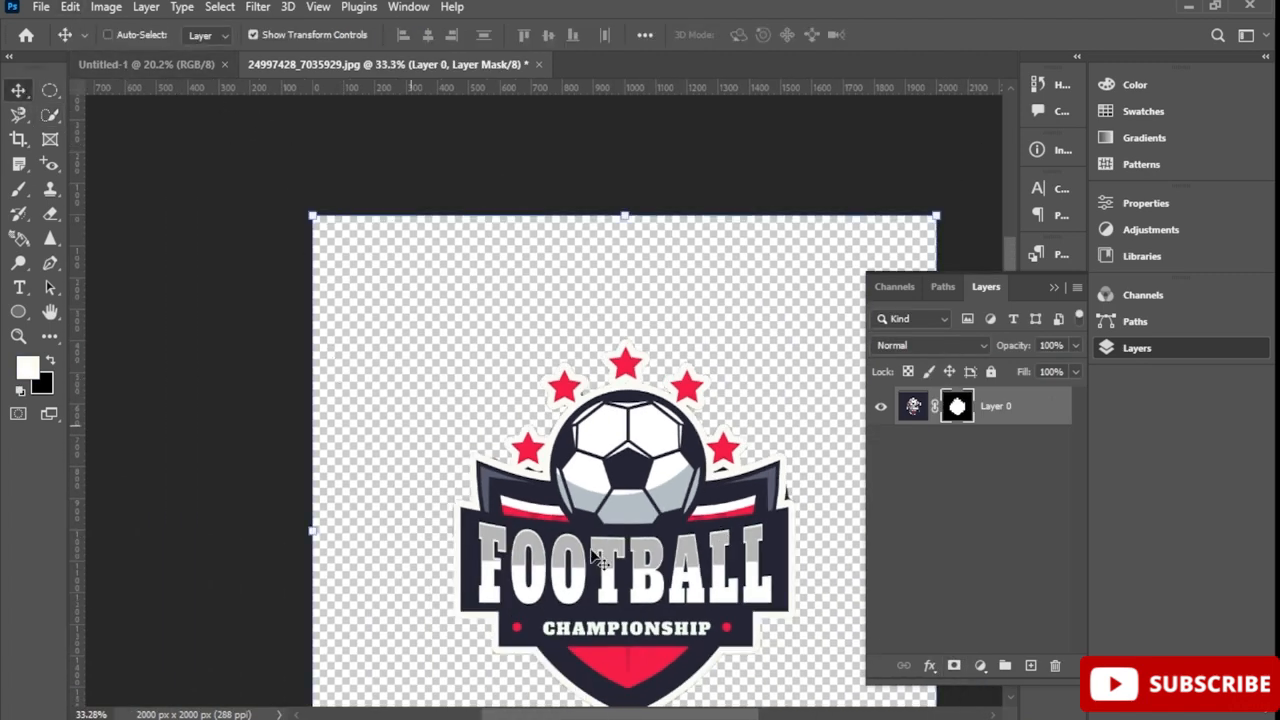
drag(670, 595, 523, 434)
drag(325, 233, 520, 425)
drag(645, 563, 556, 472)
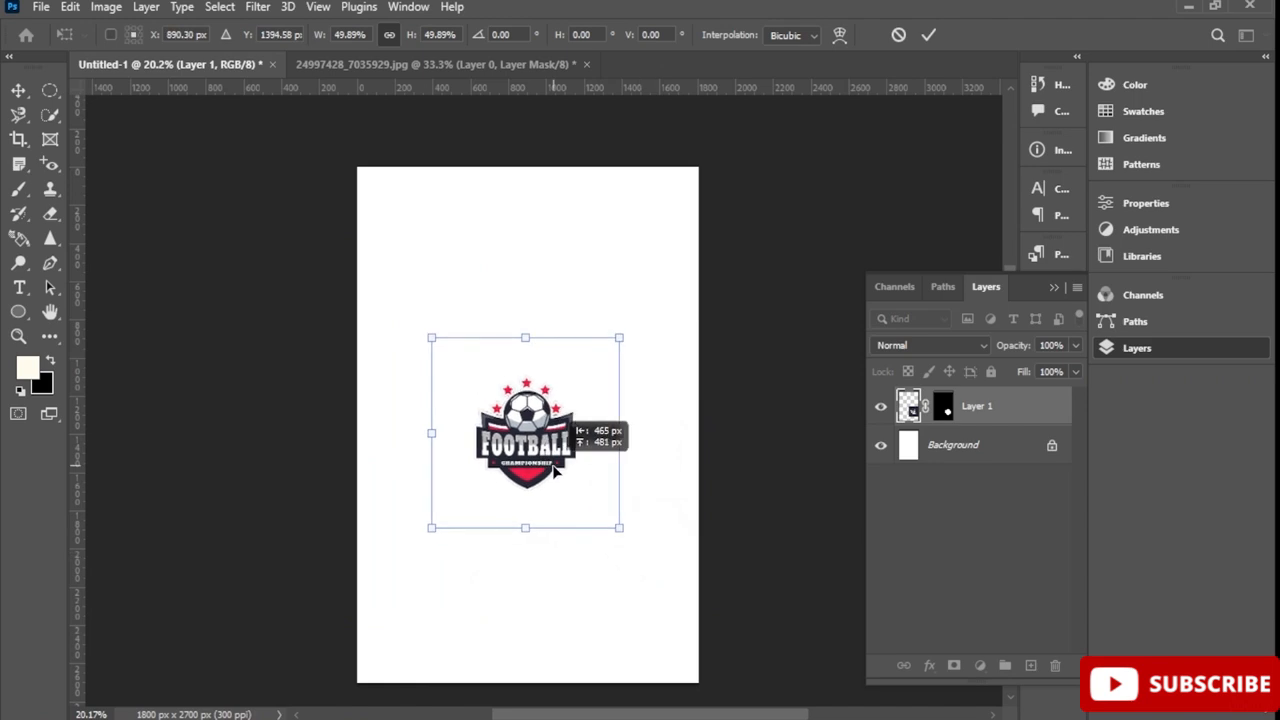
drag(620, 528, 683, 593)
drag(578, 483, 542, 438)
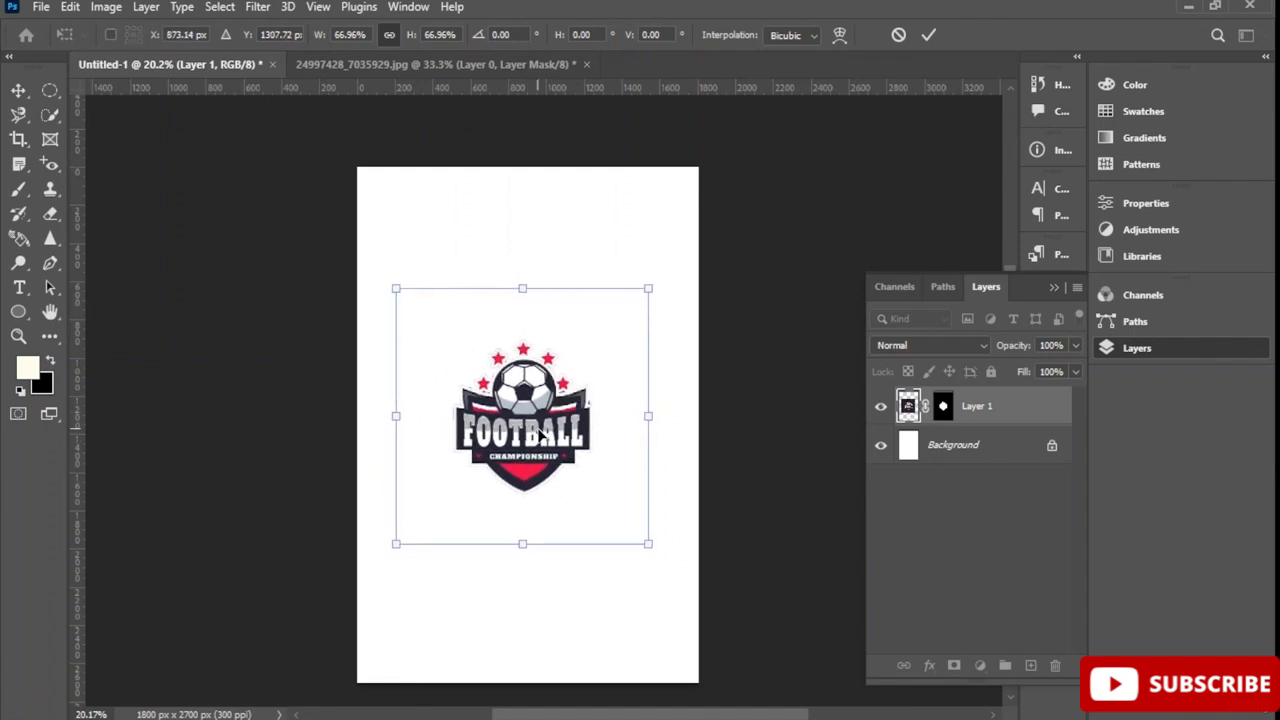
click(928, 35)
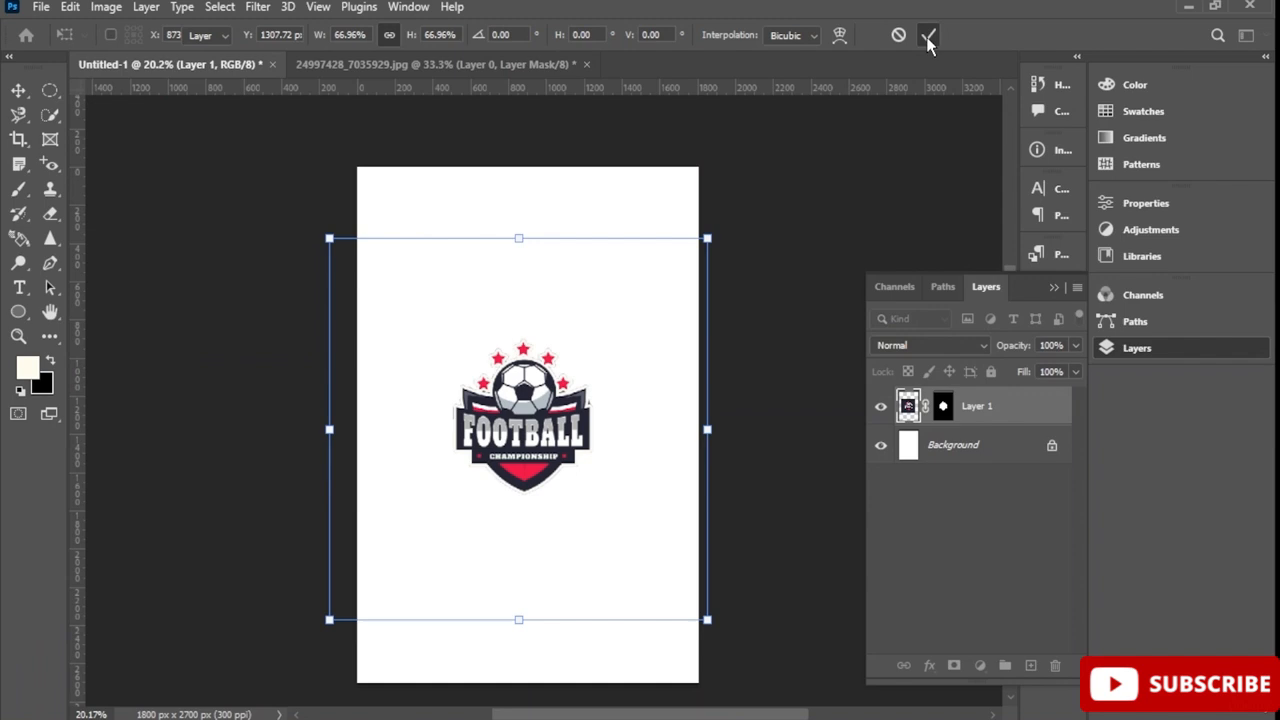
Scale the placed football emblem up to about 109% and recentre it on the page
drag(650, 545, 673, 567)
drag(553, 465, 550, 445)
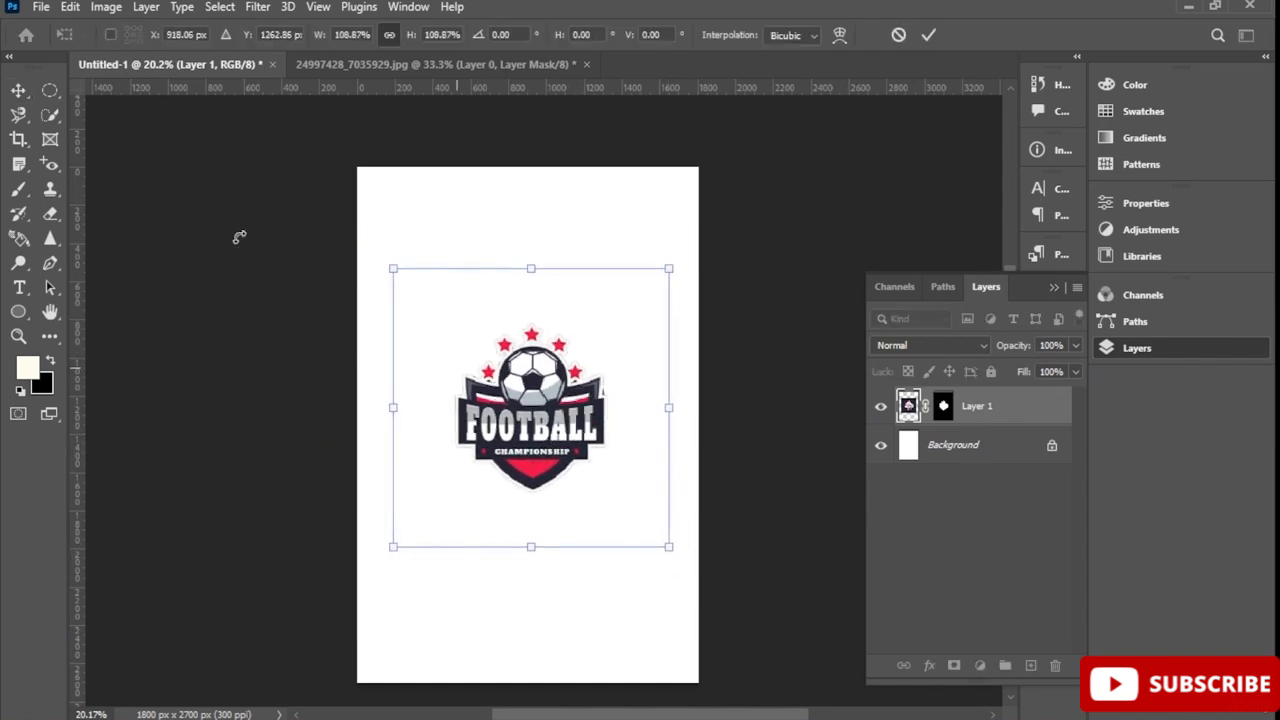
click(44, 7)
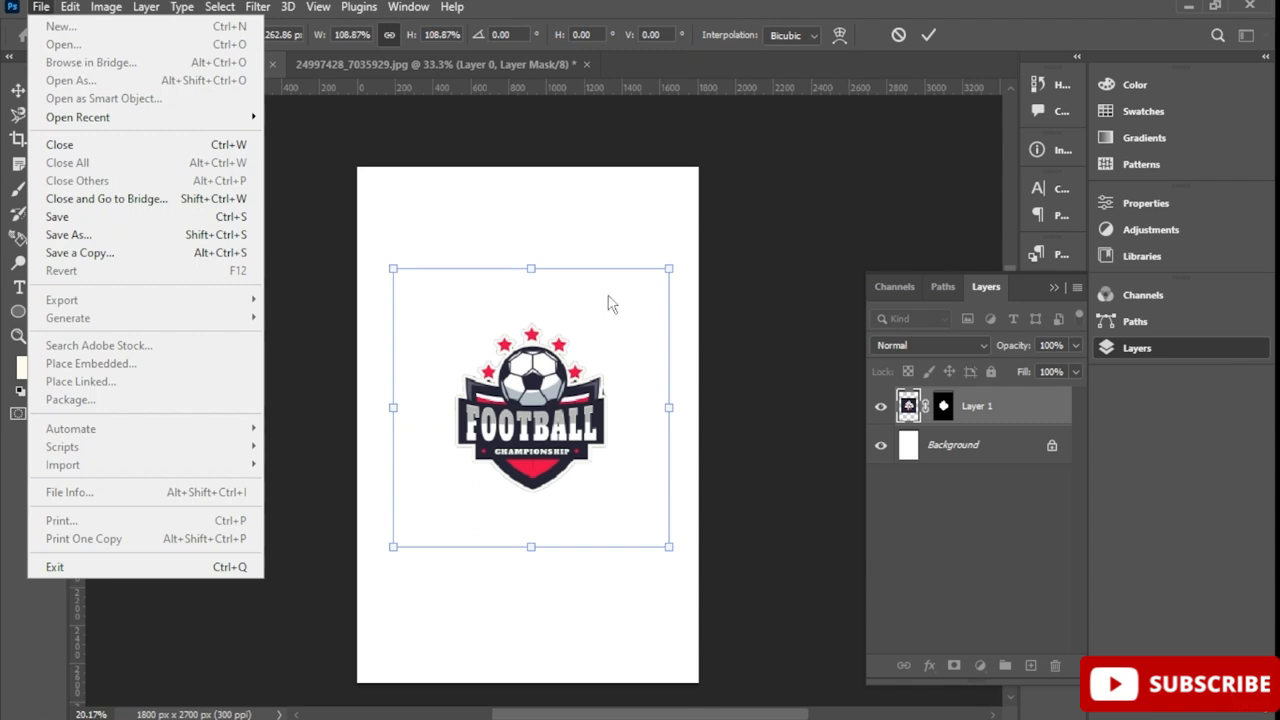
click(928, 36)
Open the sport logo image 9877337_759.jpg and switch back to the Untitled-1 document
click(42, 7)
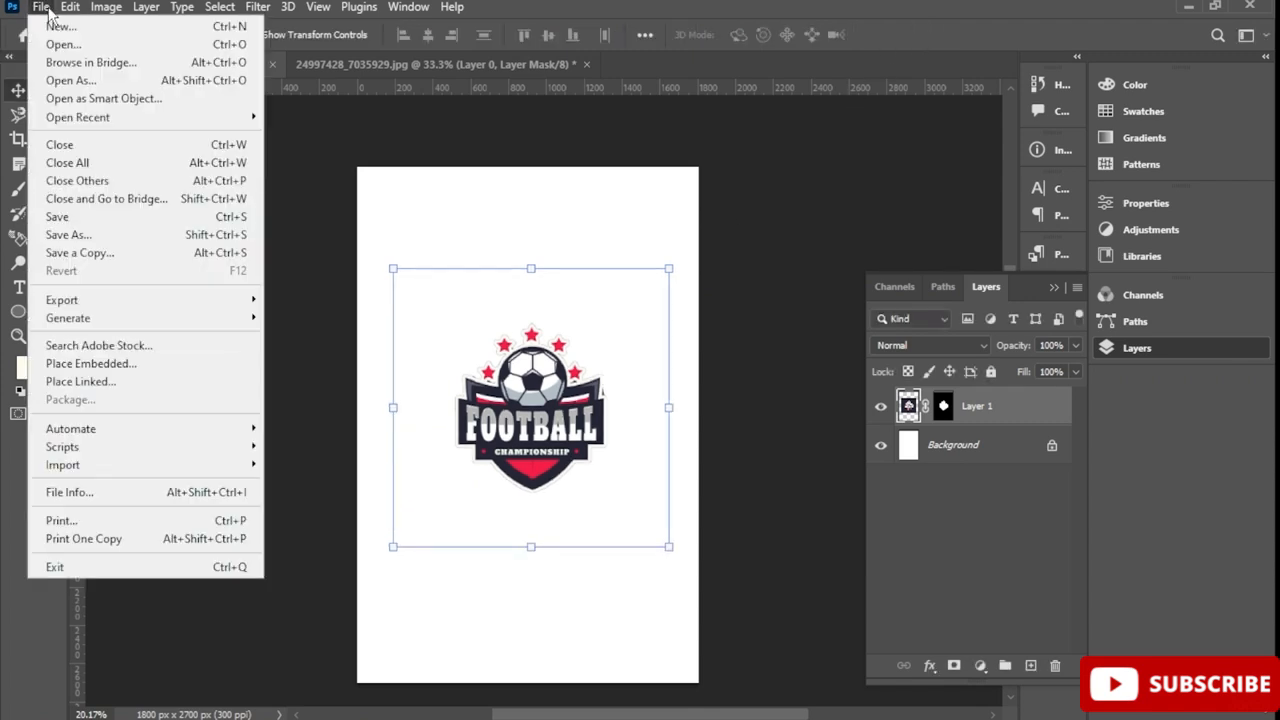
click(110, 48)
scroll(389, 287, down, 3)
double_click(236, 280)
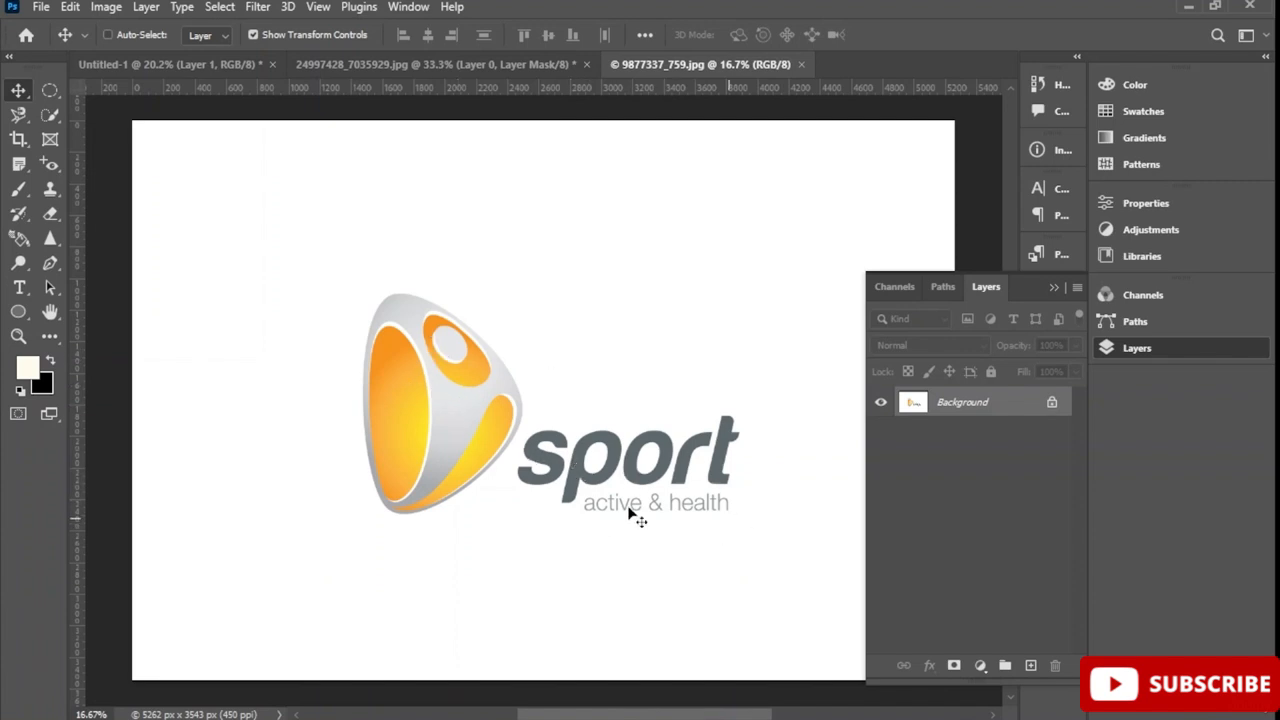
click(188, 64)
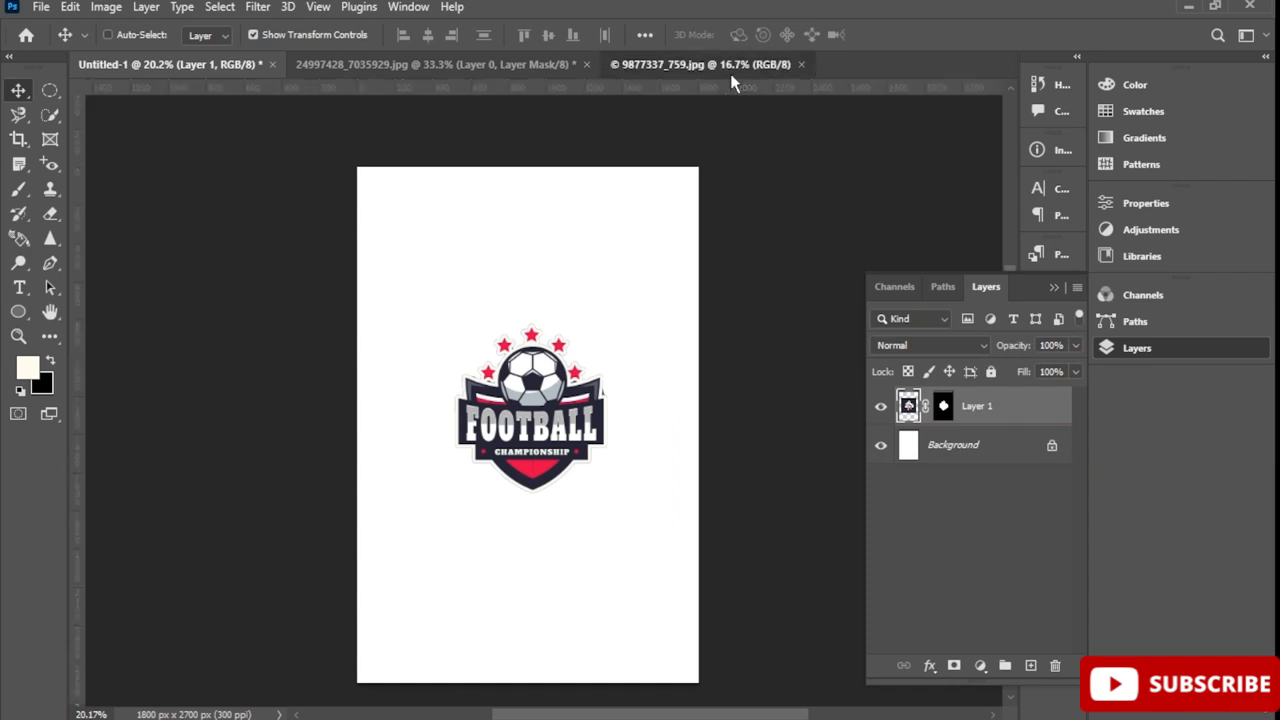
Crop the sport logo image 9877337_759.jpg closely around the logo, to about 3426 x 1661 px
click(730, 66)
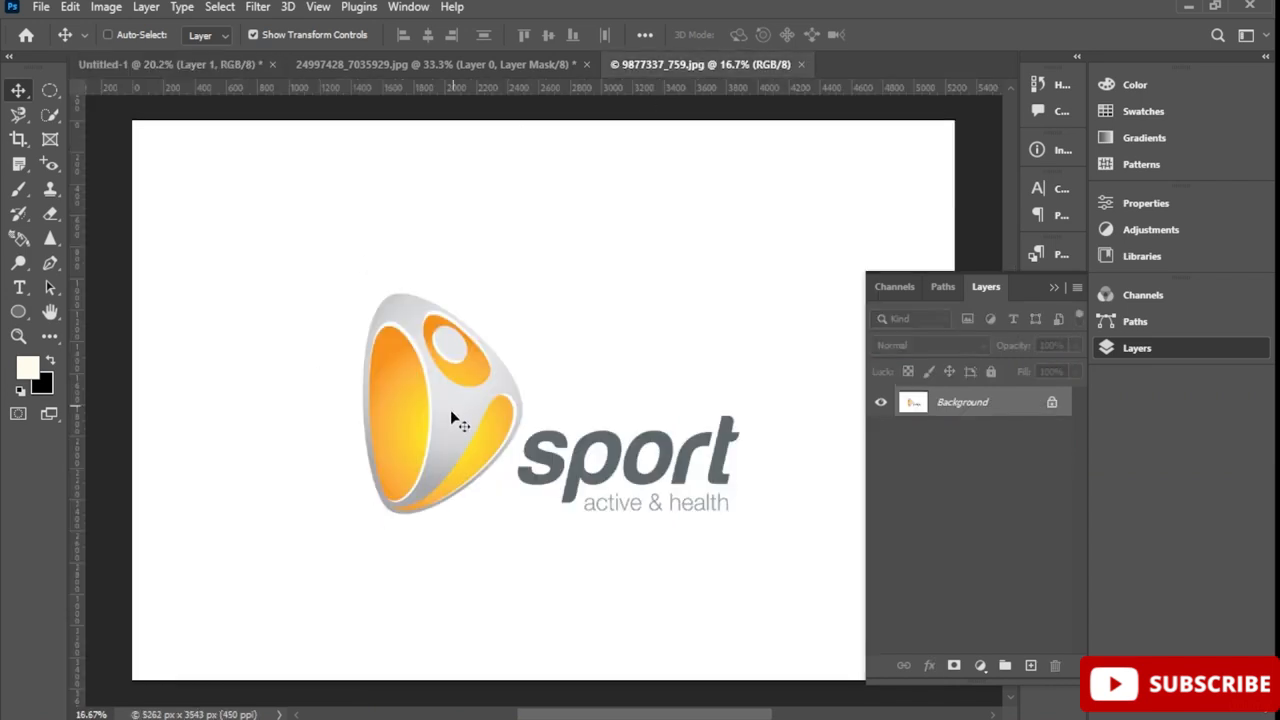
click(18, 139)
drag(131, 117, 166, 189)
drag(549, 622, 571, 545)
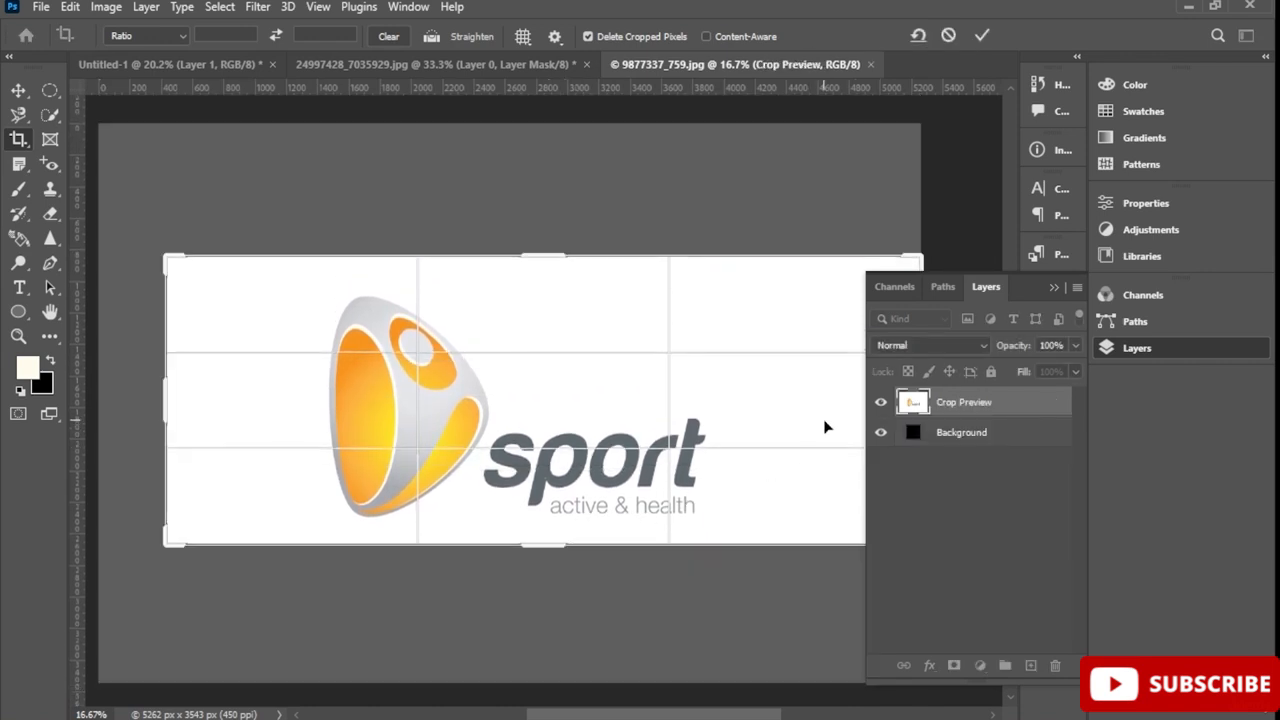
drag(915, 256, 866, 265)
drag(228, 413, 275, 405)
click(982, 40)
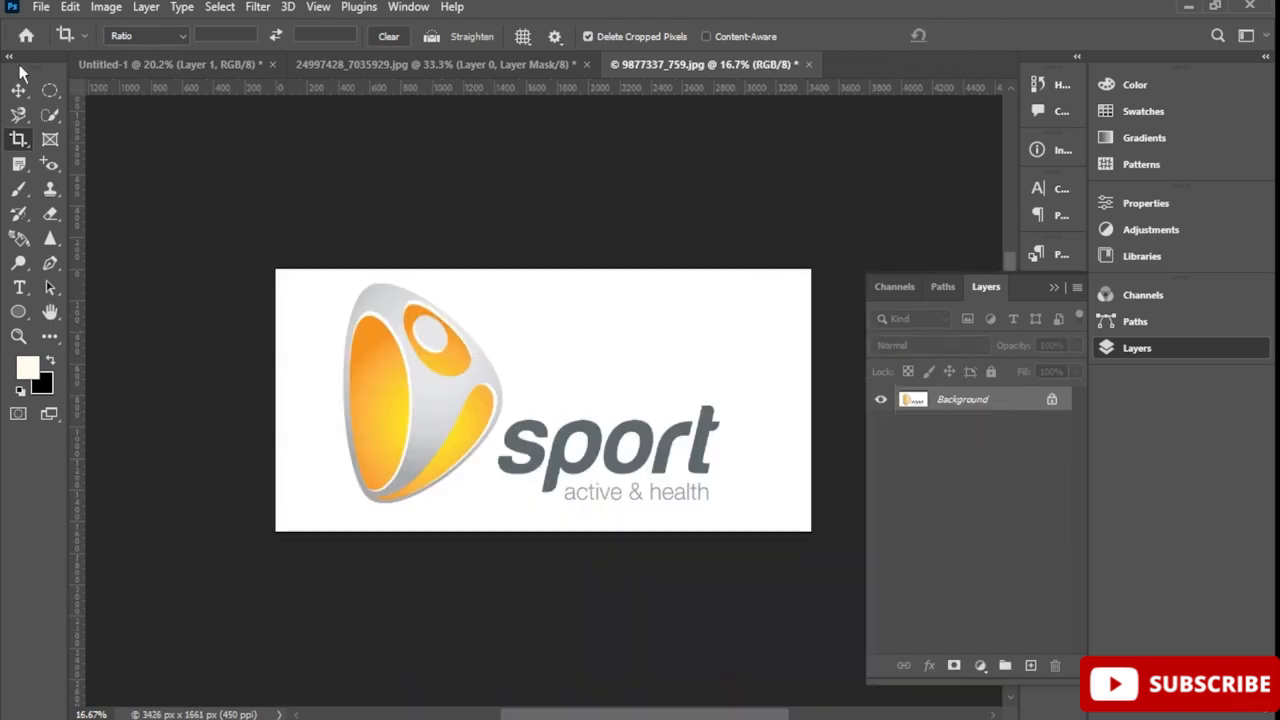
Open the T-shirt mockup file 16188005_Isolated_black_t-shirt_front from the PS folder on the Desktop
click(152, 64)
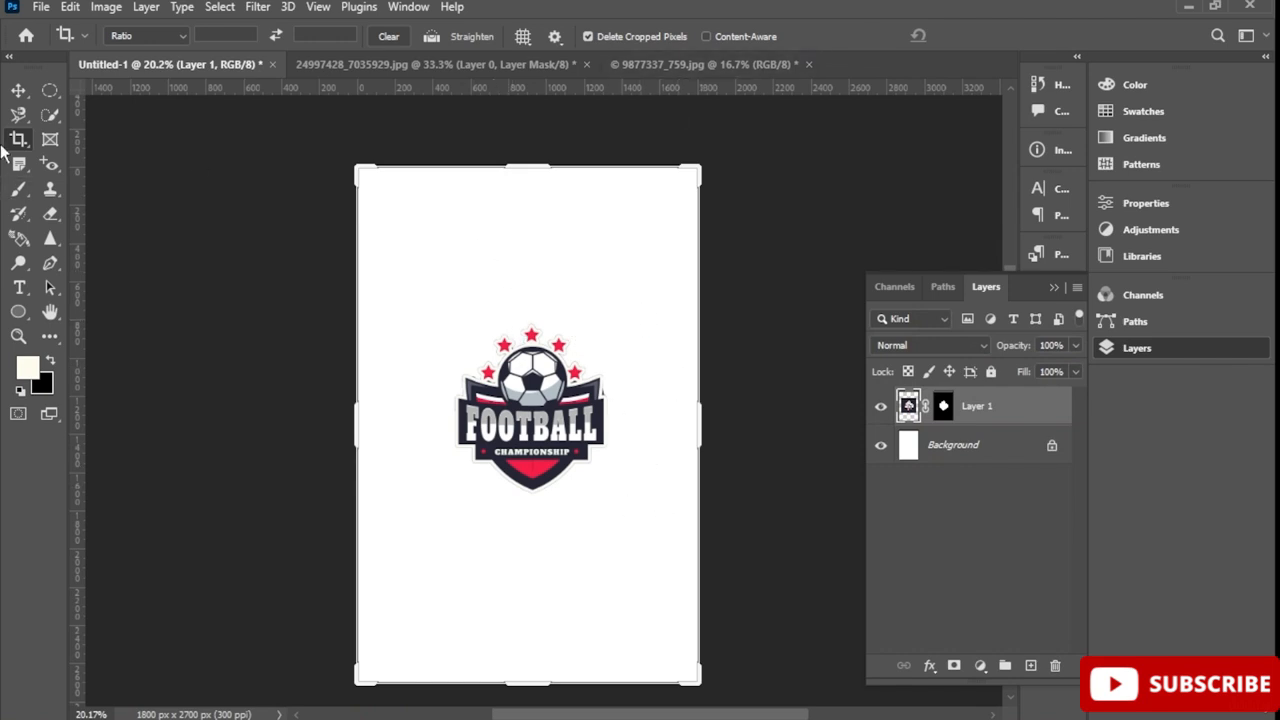
click(18, 90)
drag(535, 406, 537, 405)
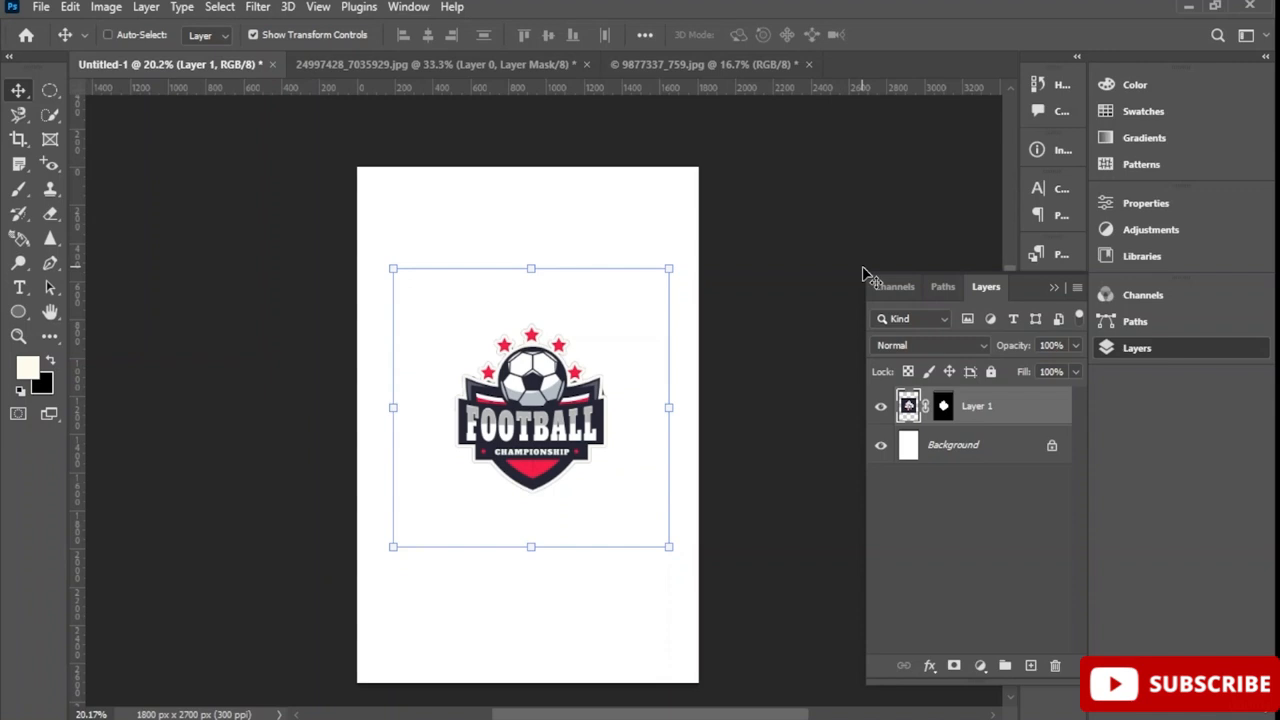
click(41, 7)
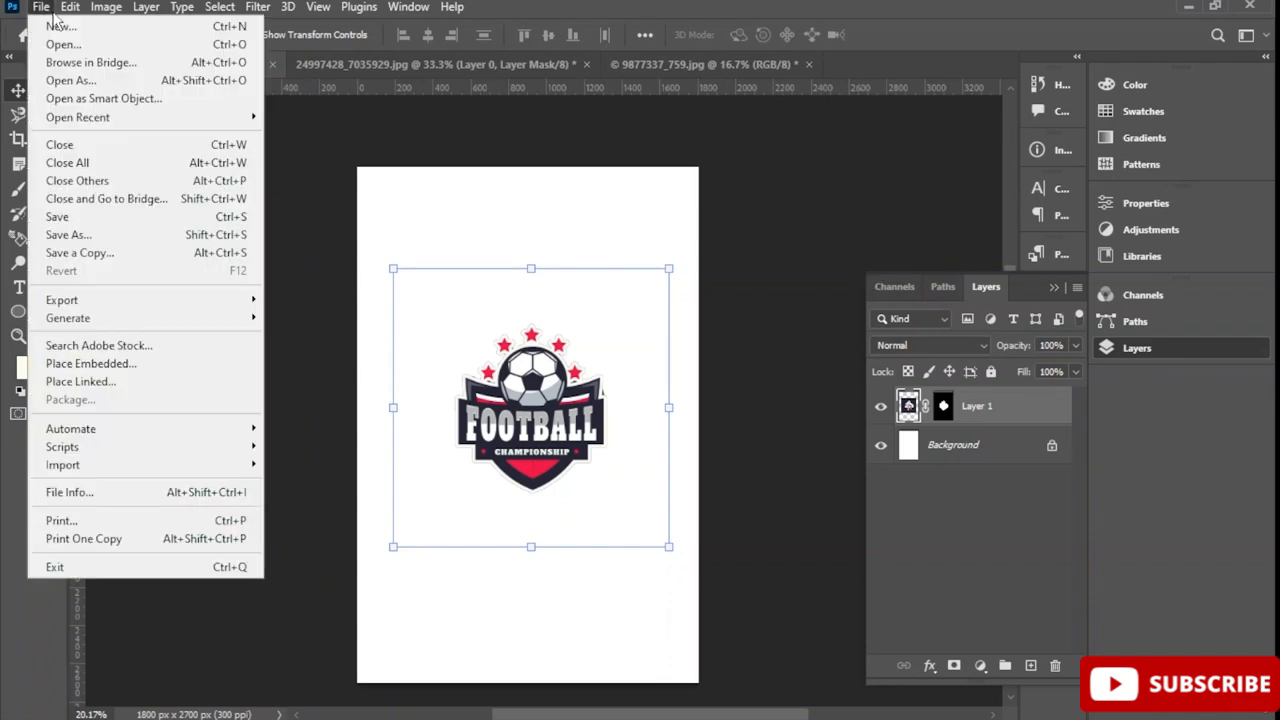
click(56, 44)
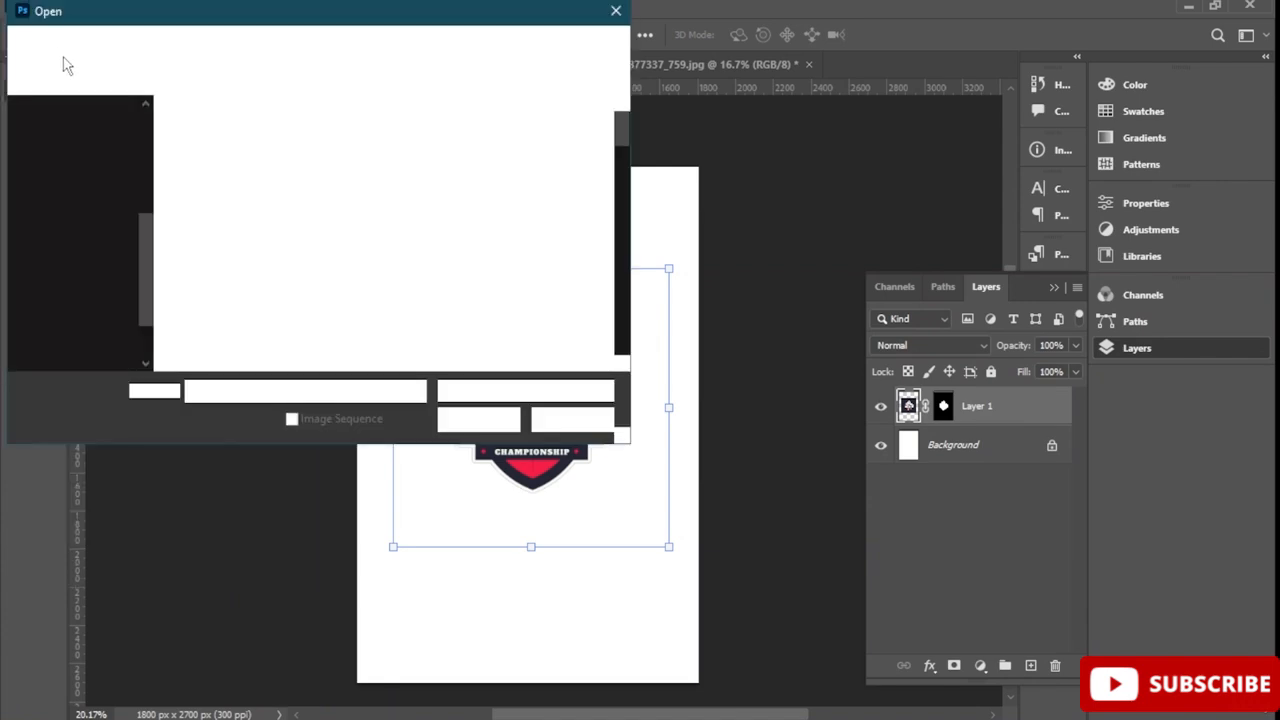
scroll(340, 255, down, 5)
scroll(340, 255, up, 3)
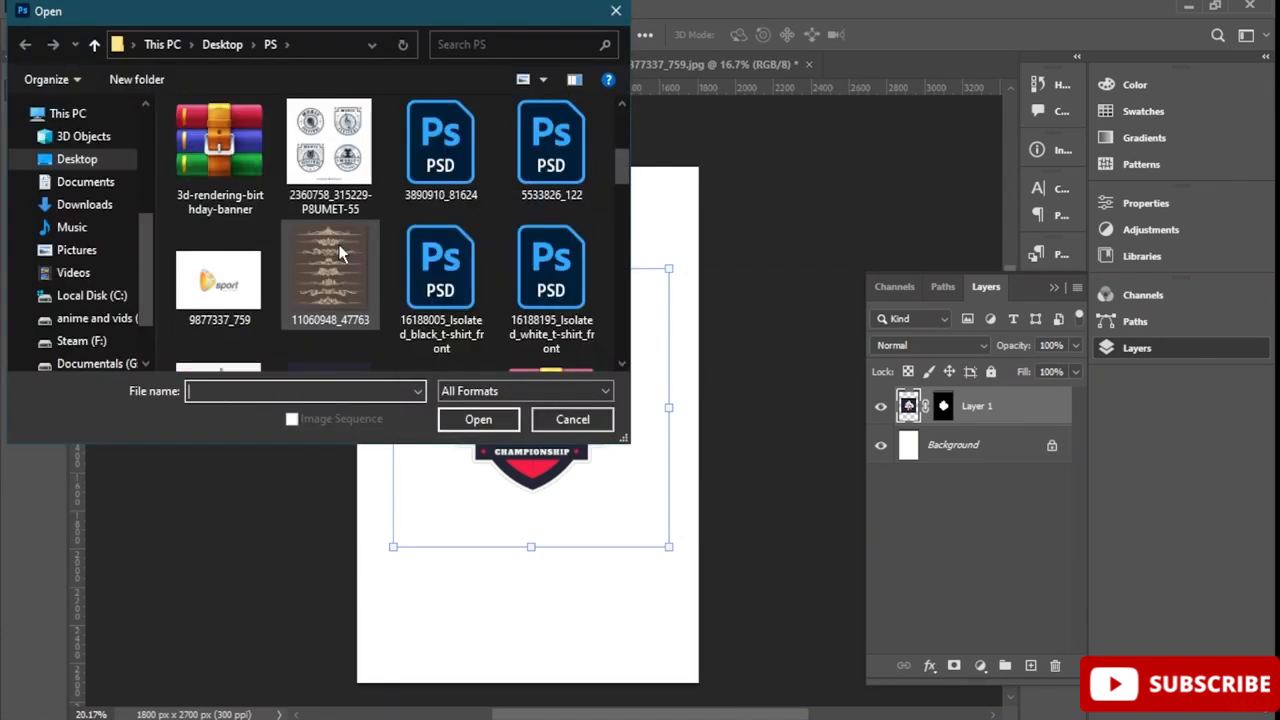
double_click(465, 290)
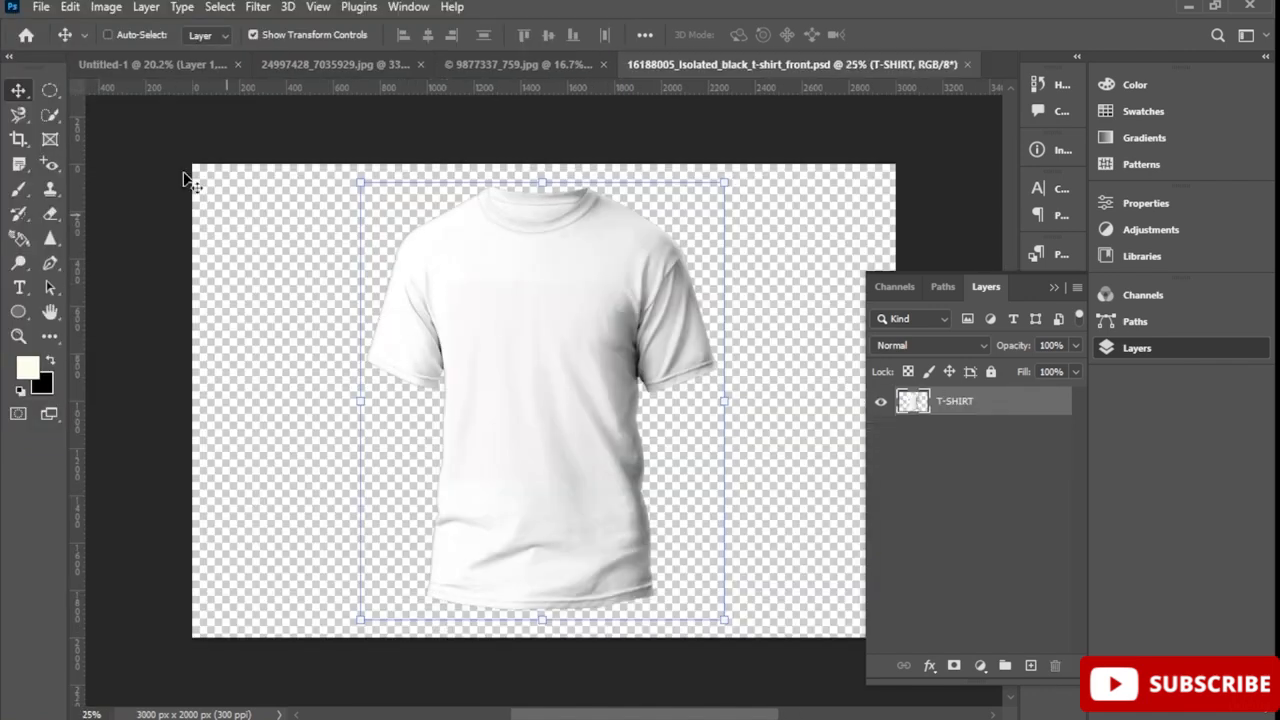
Copy the masked football emblem from Untitled-1 into the T-shirt document, accepting the colour profile conversion
click(204, 65)
drag(530, 420, 647, 360)
drag(589, 313, 589, 313)
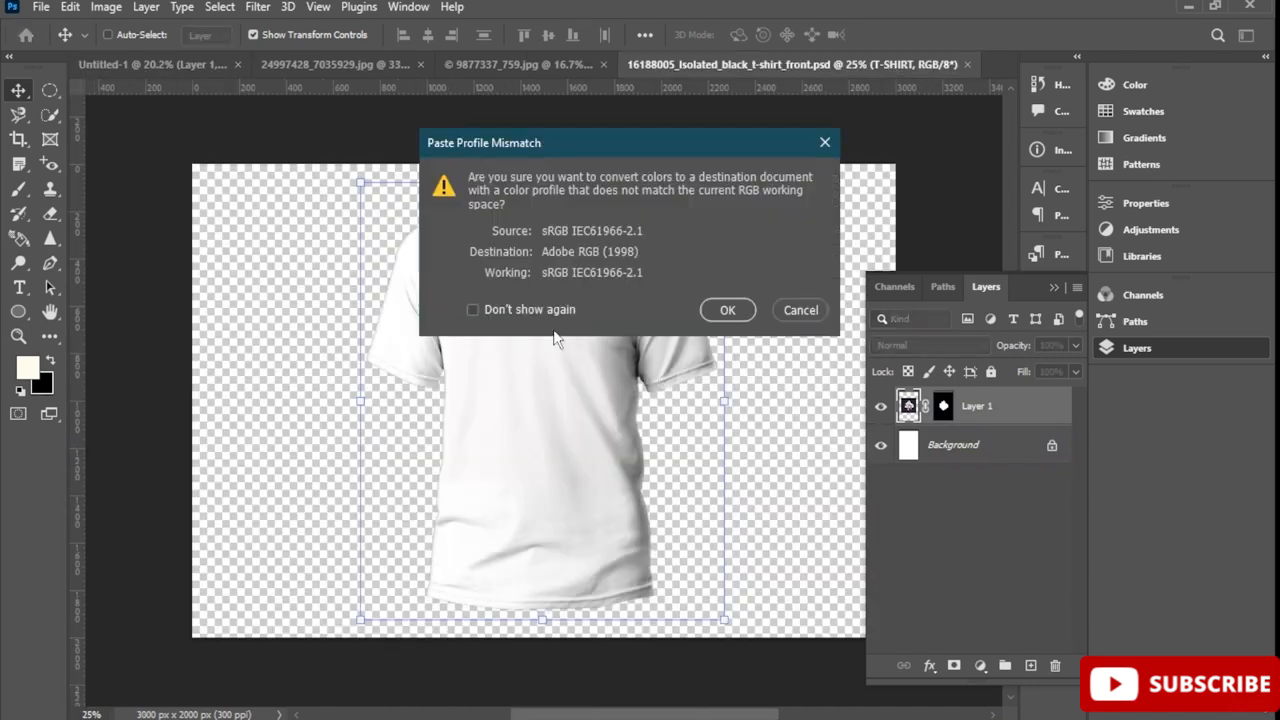
click(728, 307)
Scale the football emblem to about 32% and place it on the right half of the shirt's chest as seen from the front
drag(419, 137, 632, 355)
drag(700, 425, 582, 292)
drag(515, 223, 534, 241)
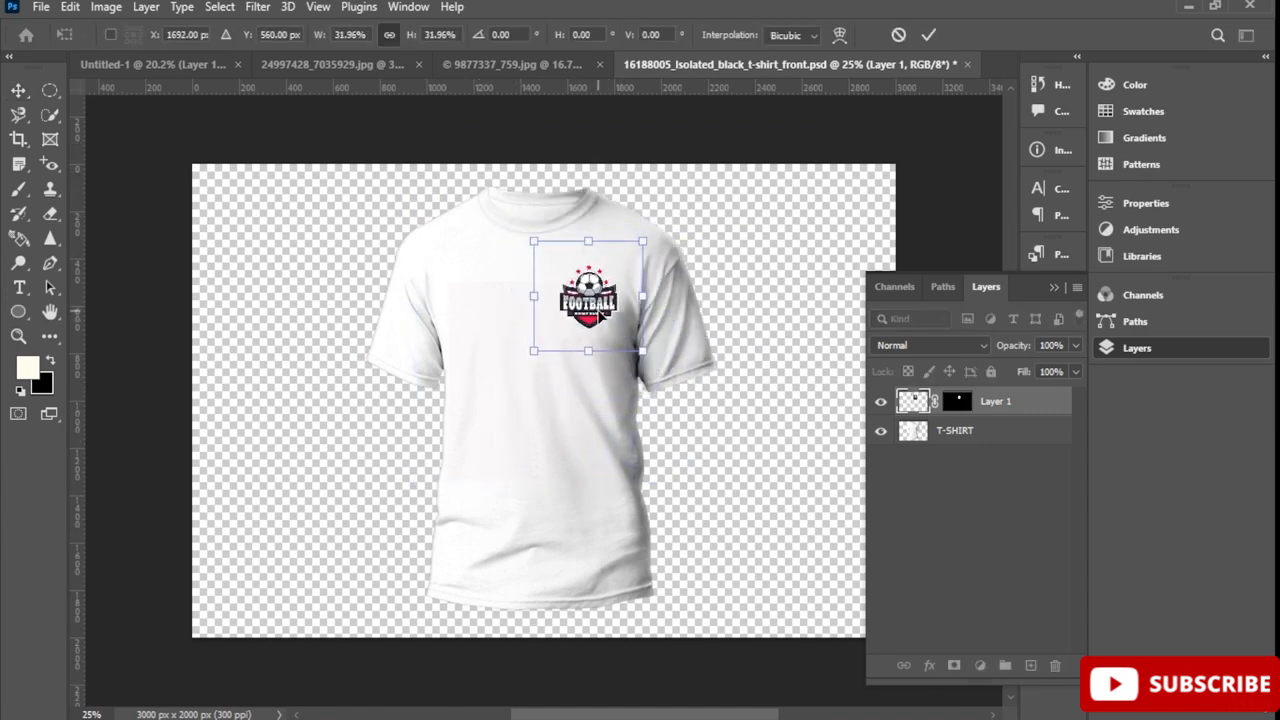
drag(600, 315, 597, 313)
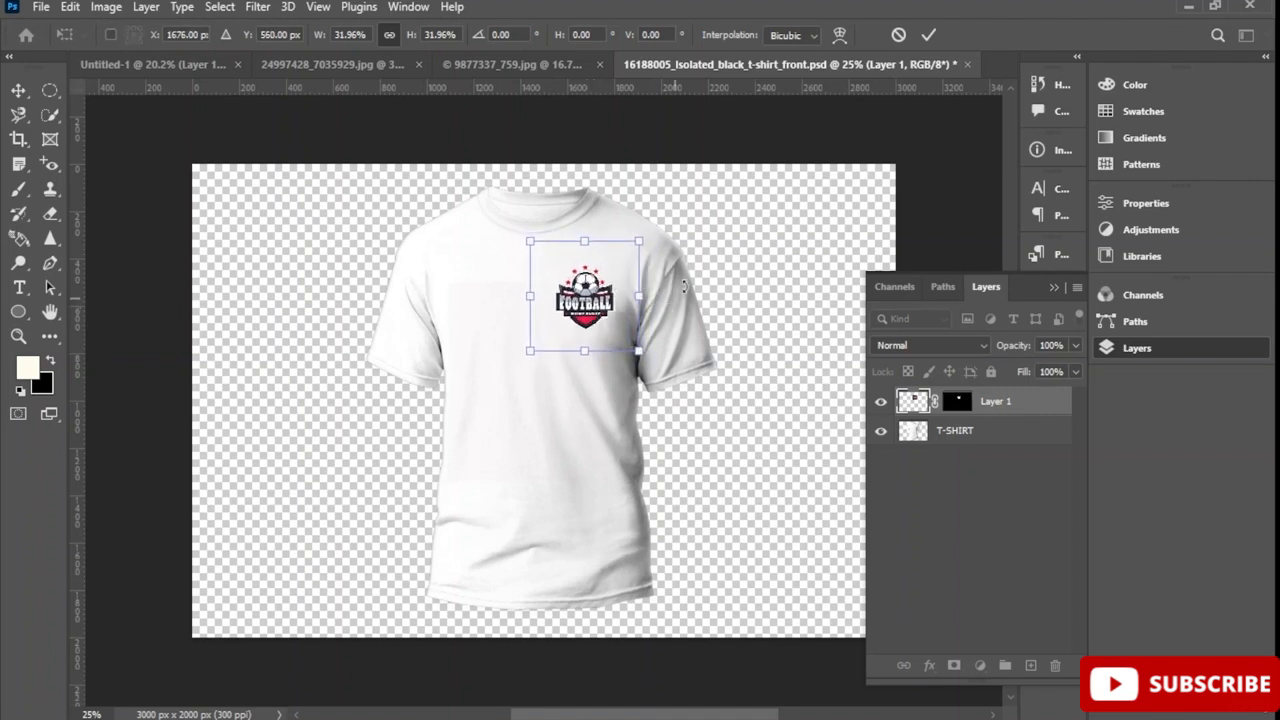
click(928, 35)
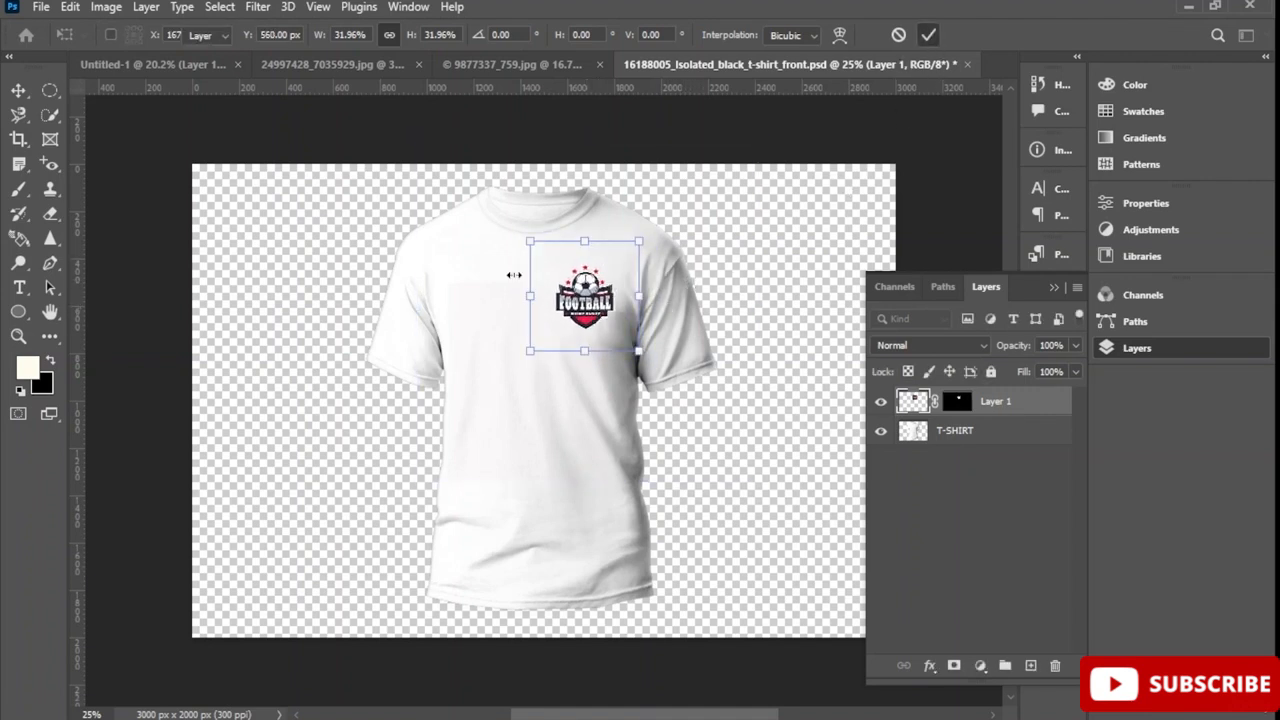
Copy the cropped sport logo from 9877337_759.jpg into the T-shirt document
click(323, 68)
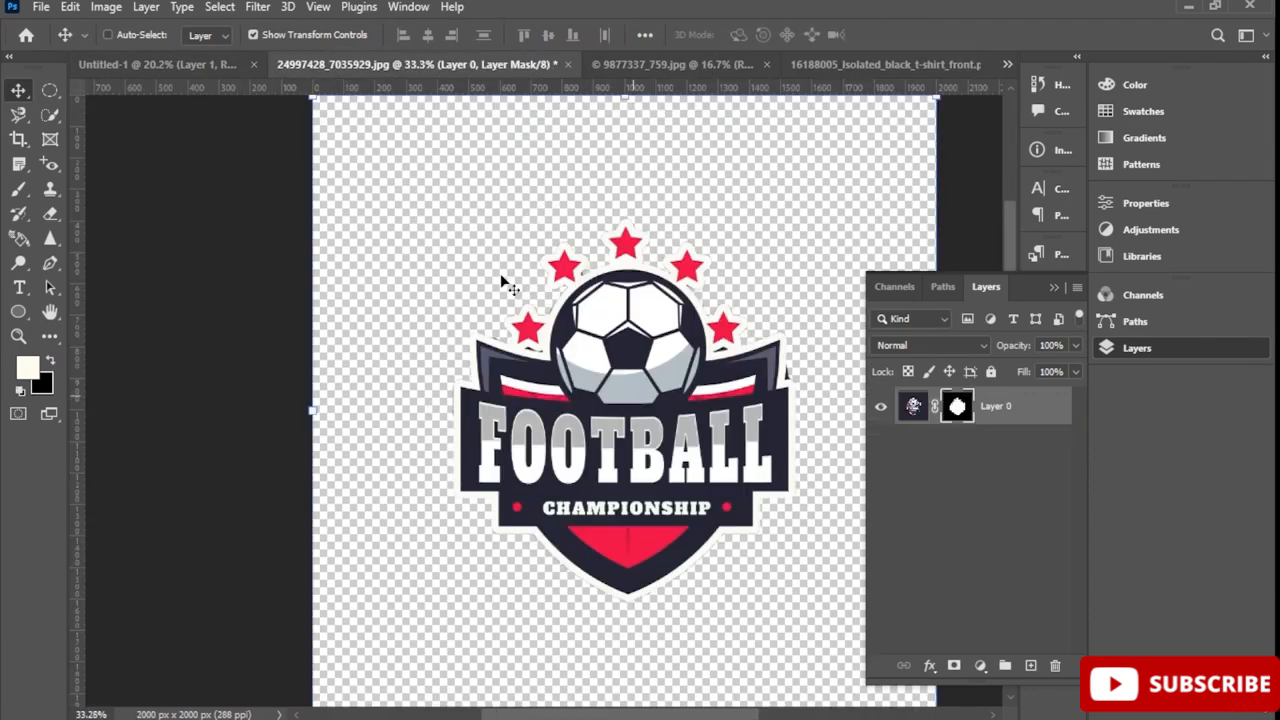
click(701, 68)
drag(651, 352, 545, 325)
click(660, 326)
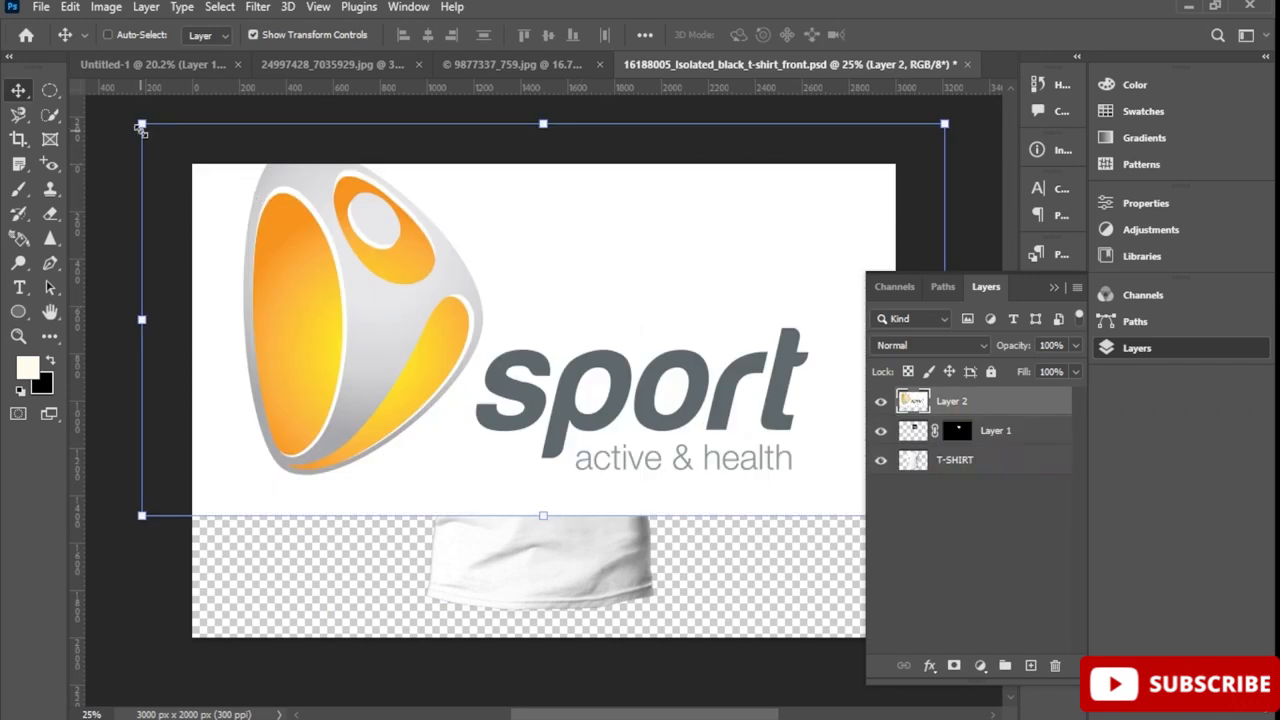
Scale the sport logo to about 8.4% and centre it just below the shirt's collar
drag(143, 127, 523, 381)
drag(455, 316, 520, 251)
scroll(520, 252, up, 1)
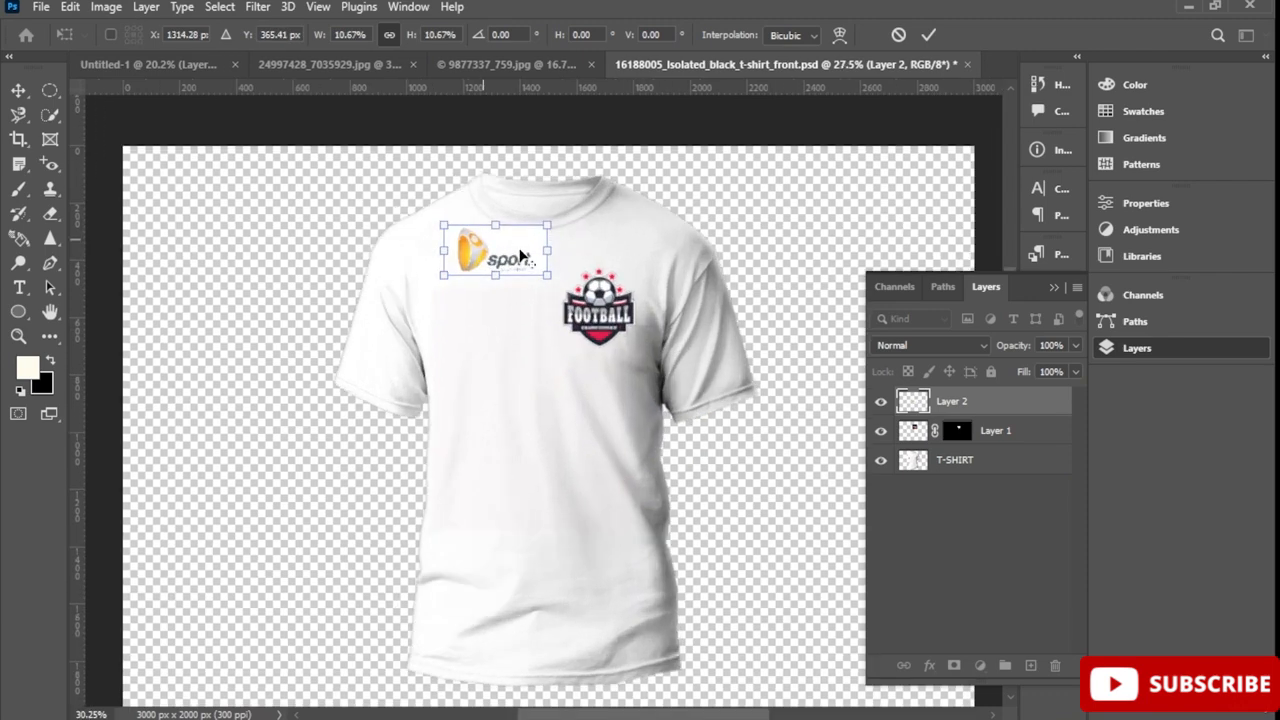
scroll(520, 255, up, 3)
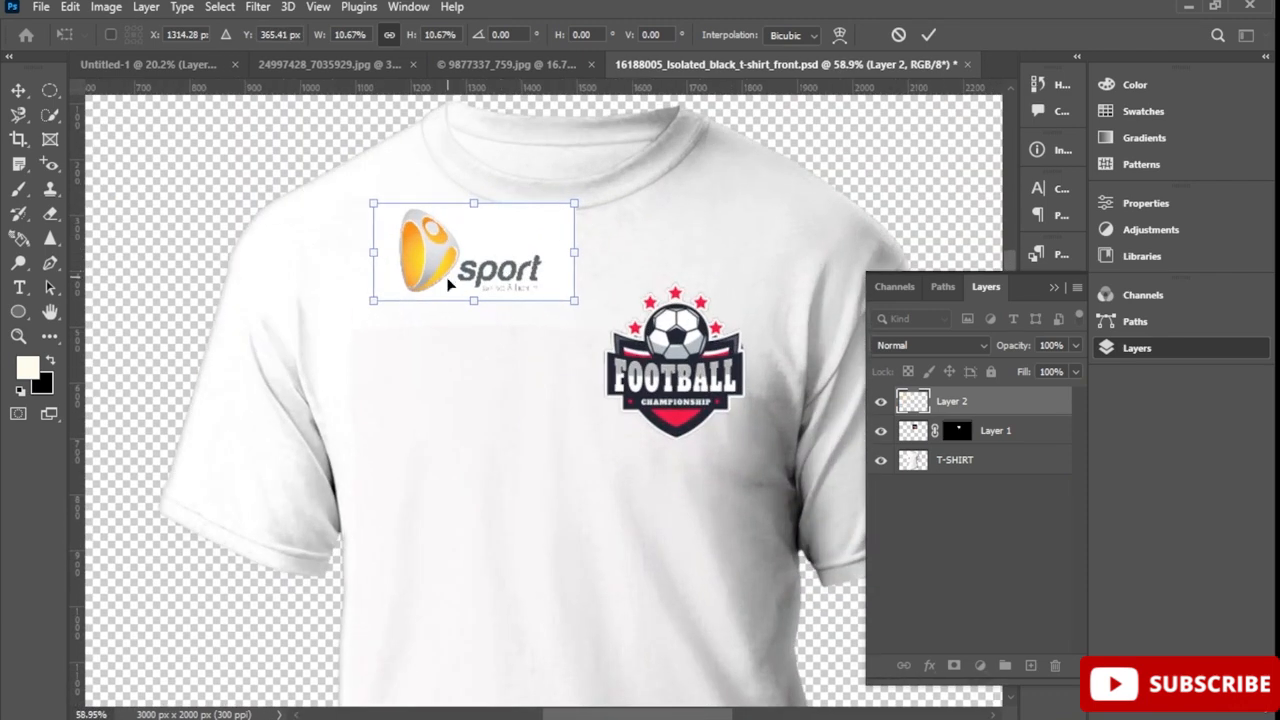
drag(478, 286, 563, 263)
drag(443, 211, 486, 236)
mouse_move(574, 277)
mouse_down()
mouse_move(544, 259)
mouse_move(558, 248)
mouse_move(565, 260)
mouse_up()
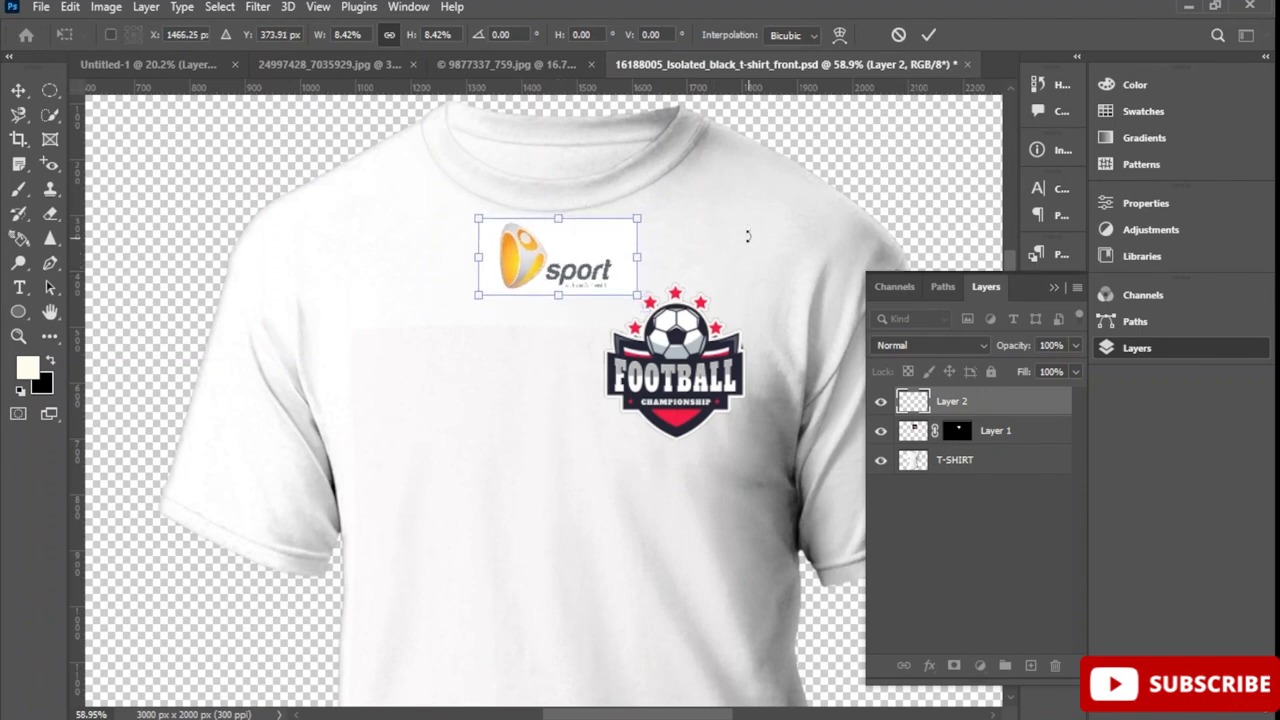
key(Return)
Hide the sport logo's white background by lowering the layer's Blend If This Layer white limit to 235
right_click(1003, 414)
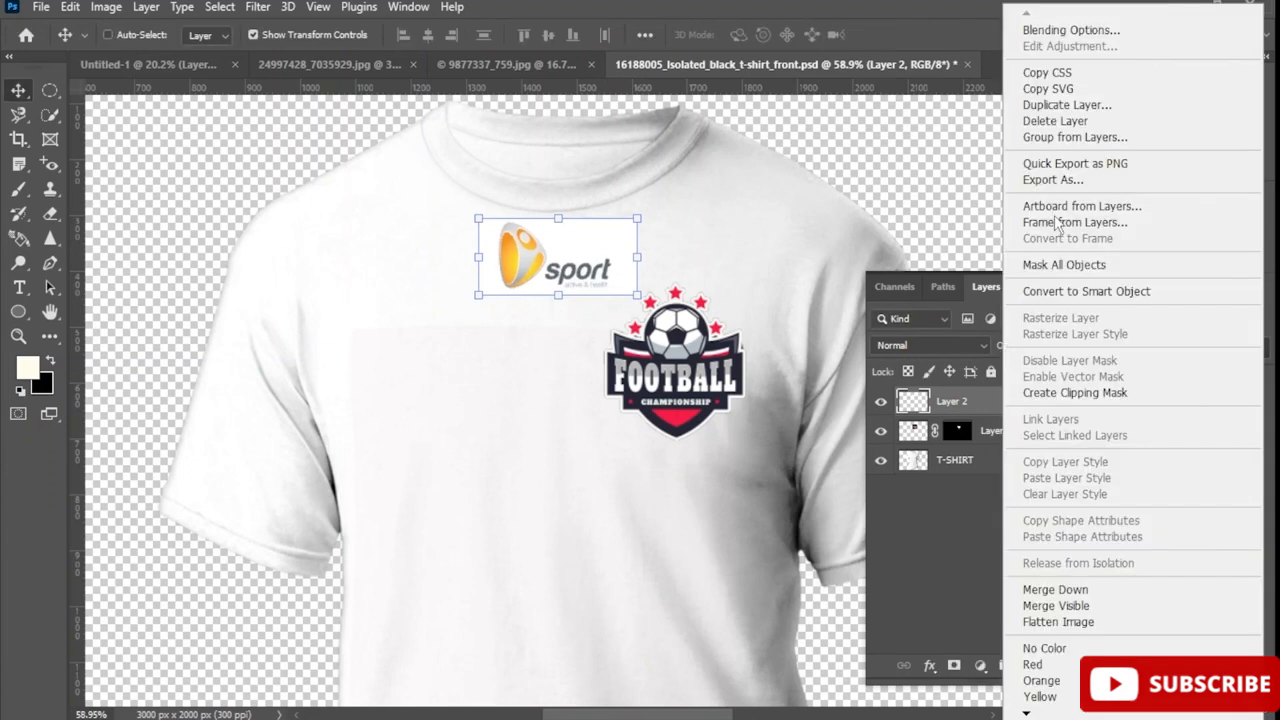
click(765, 410)
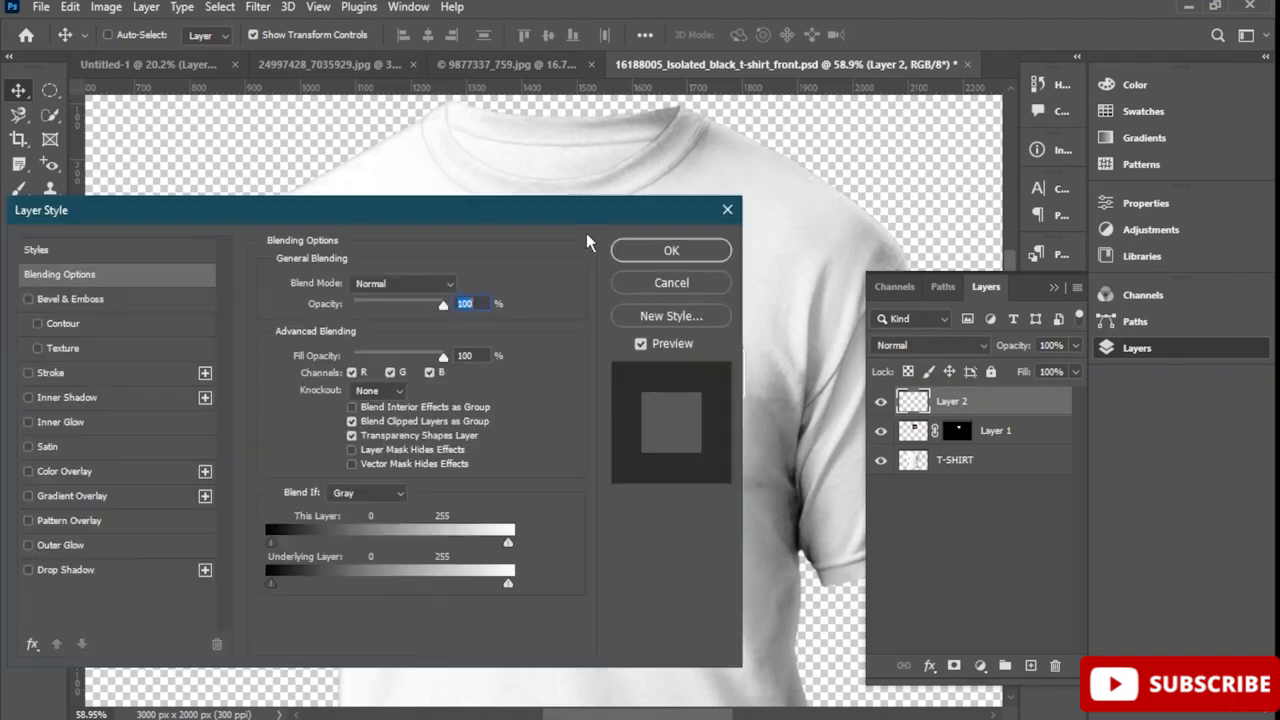
drag(596, 213, 213, 220)
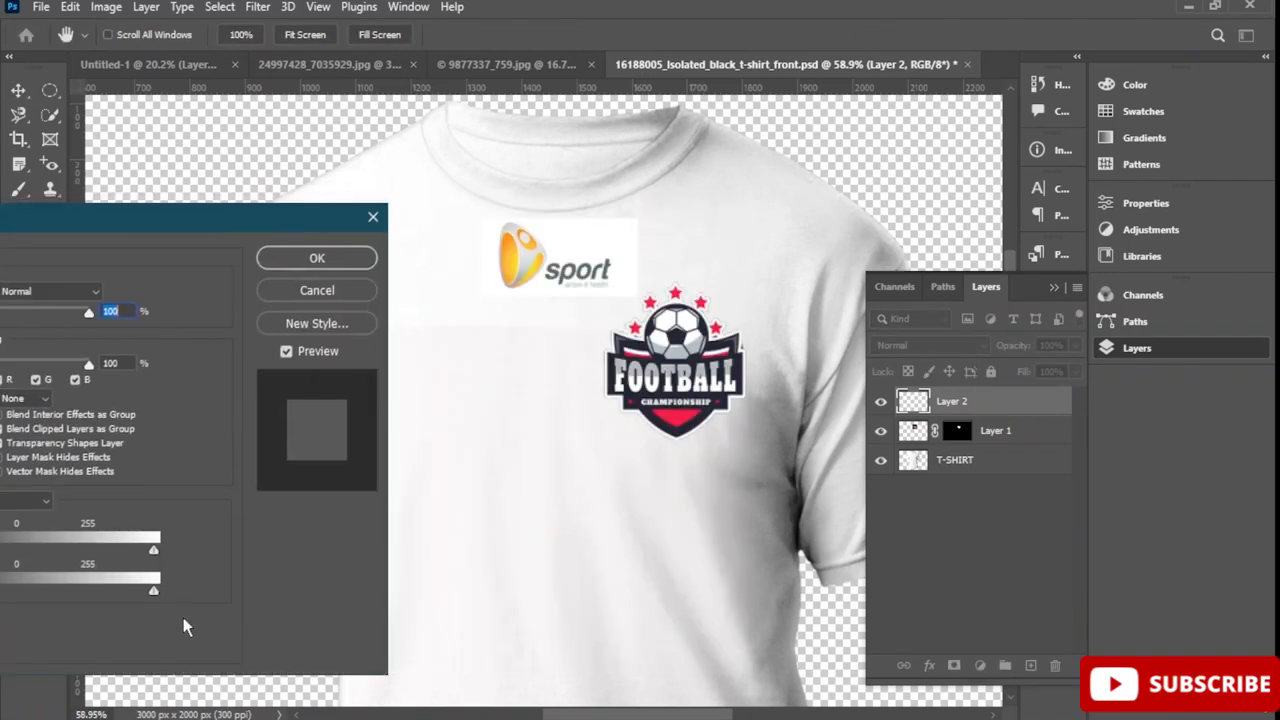
drag(152, 550, 136, 543)
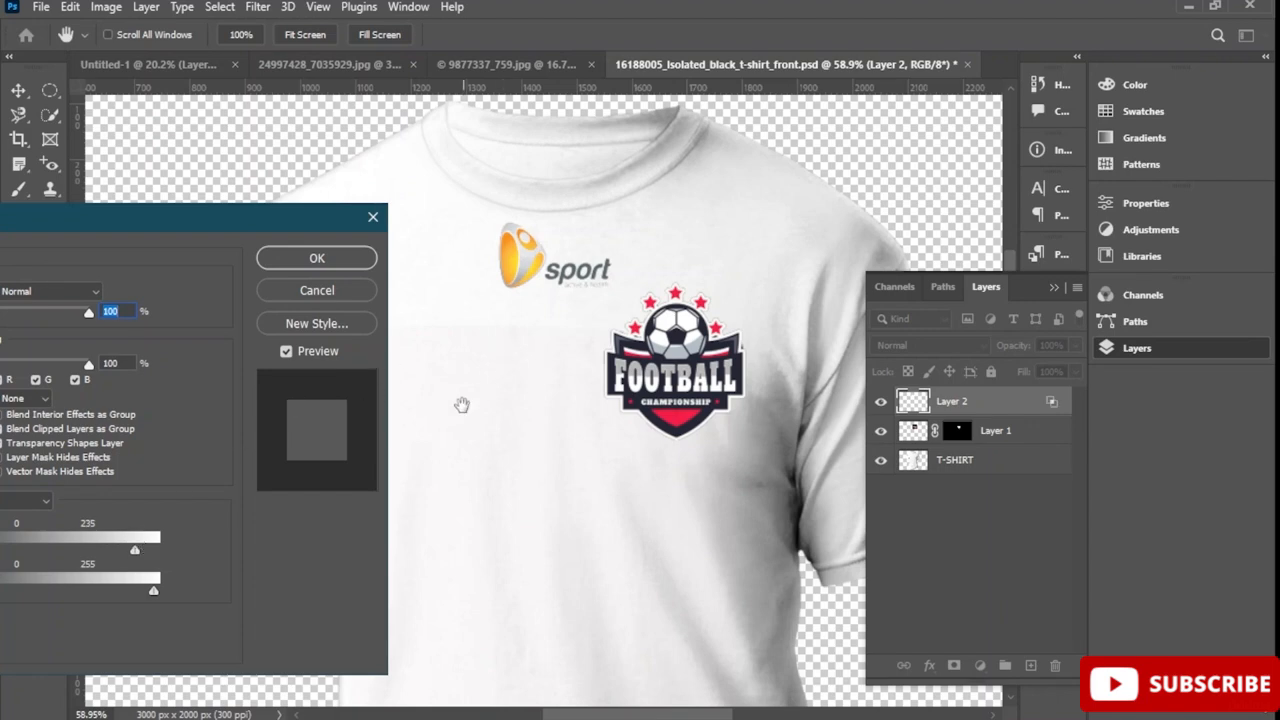
click(373, 264)
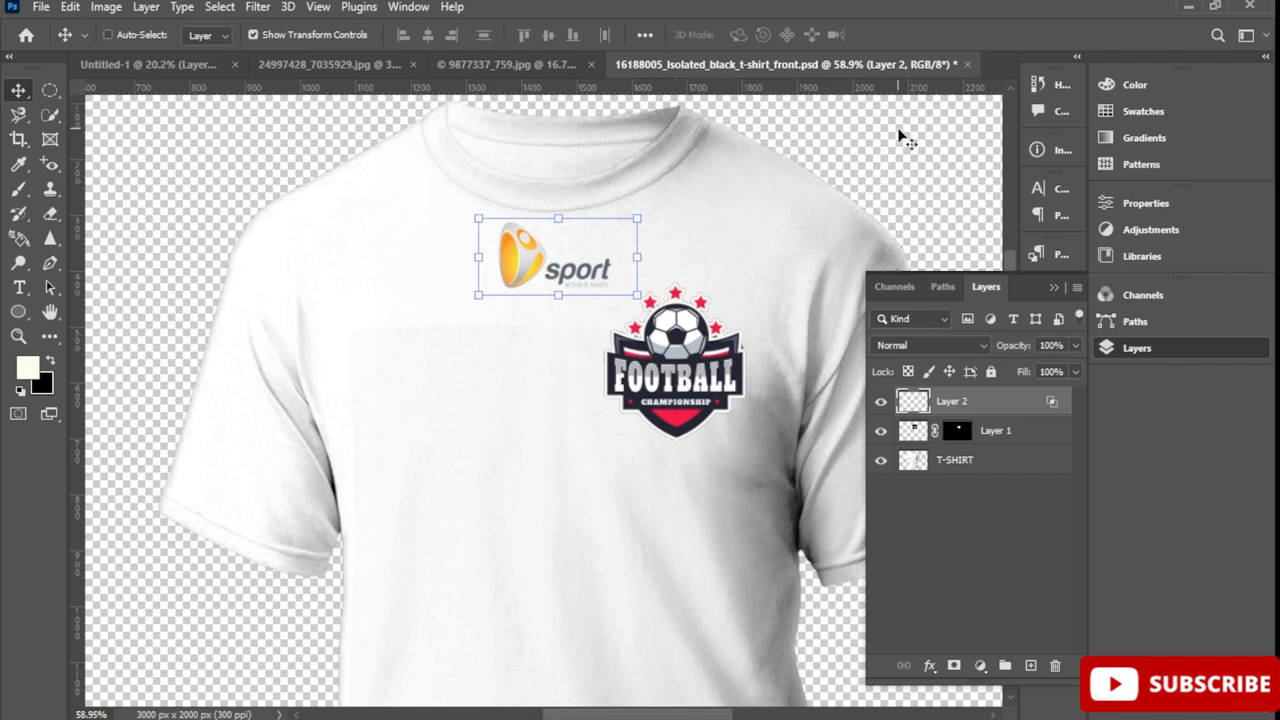
Set the football emblem layer's blend mode to Linear Burn in its blending options
click(996, 436)
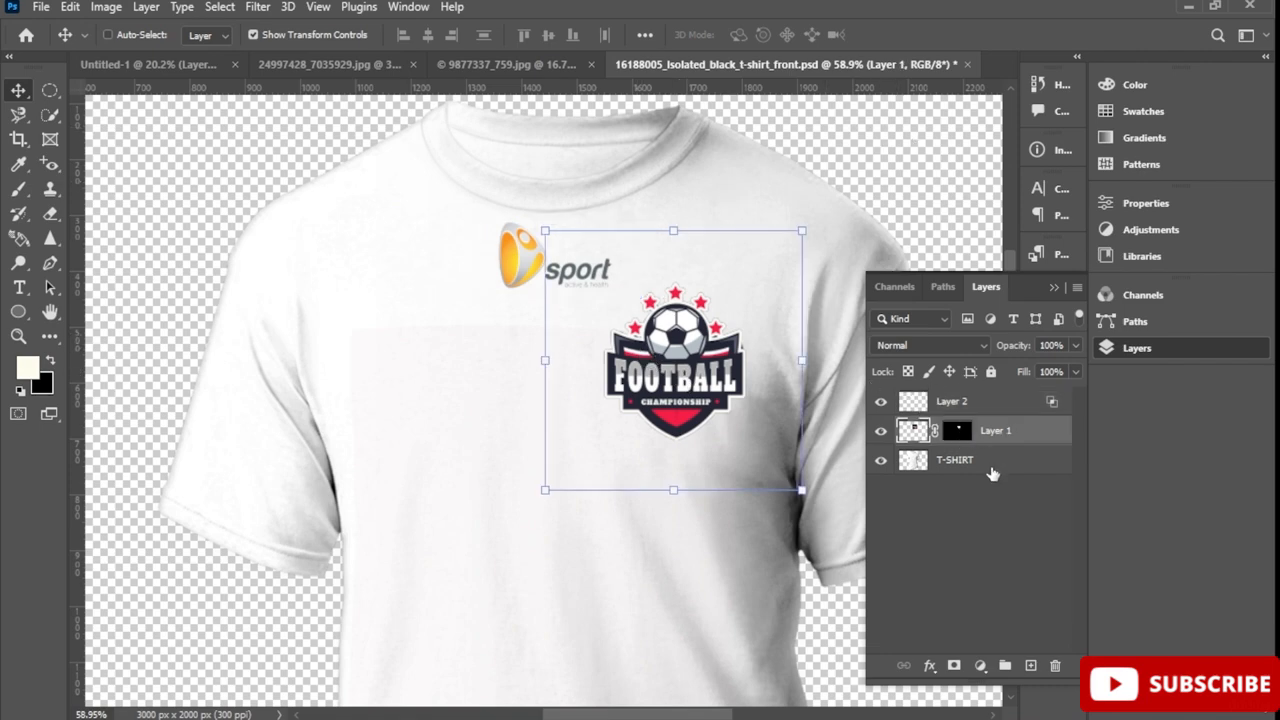
right_click(1016, 442)
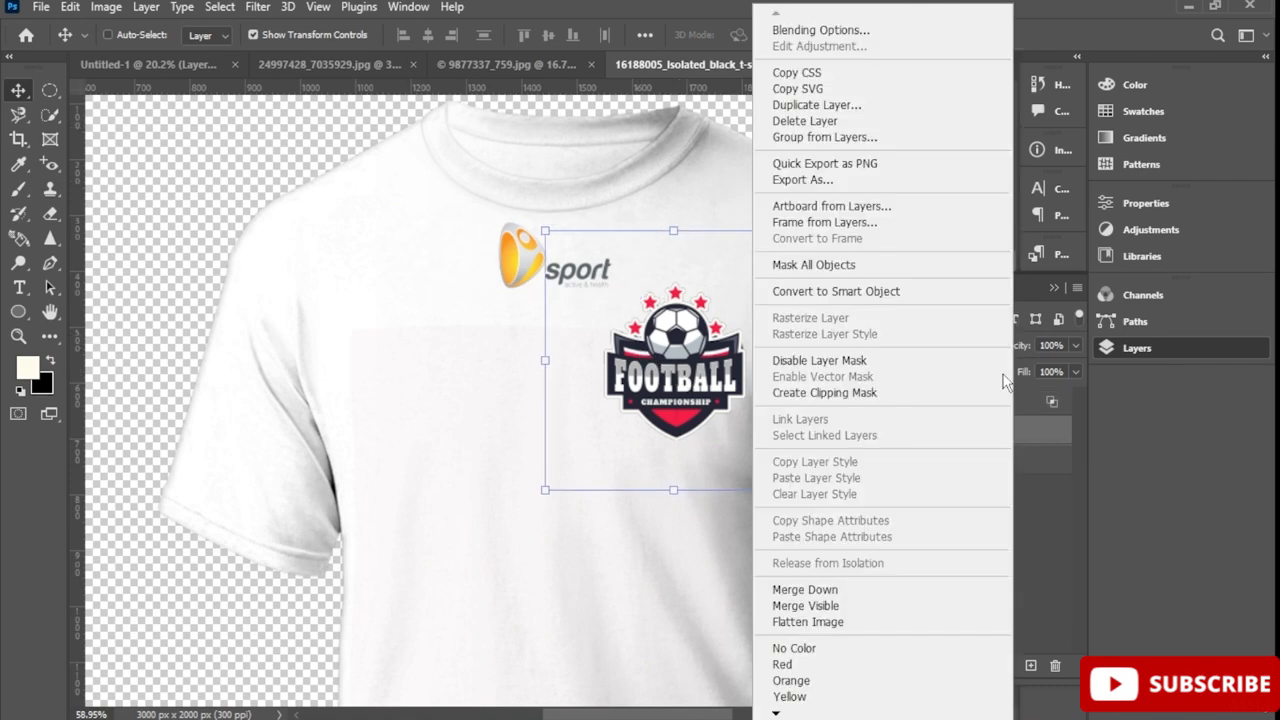
click(821, 36)
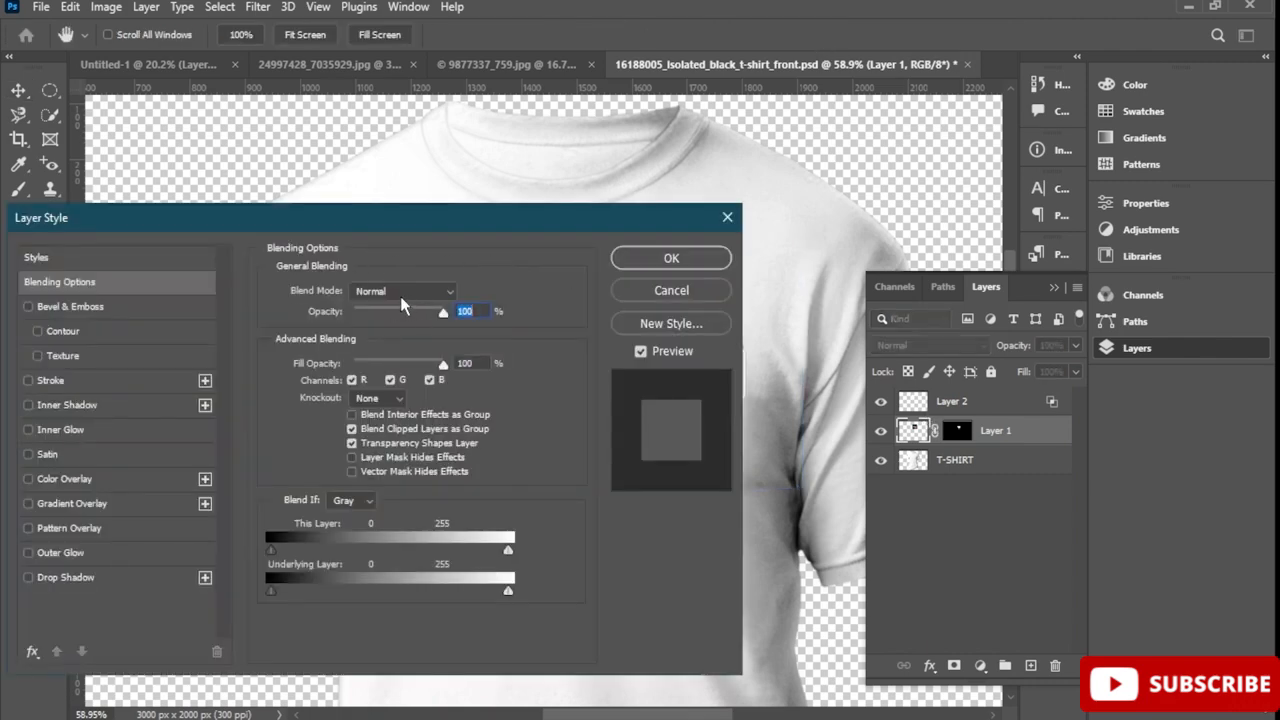
click(404, 296)
click(439, 218)
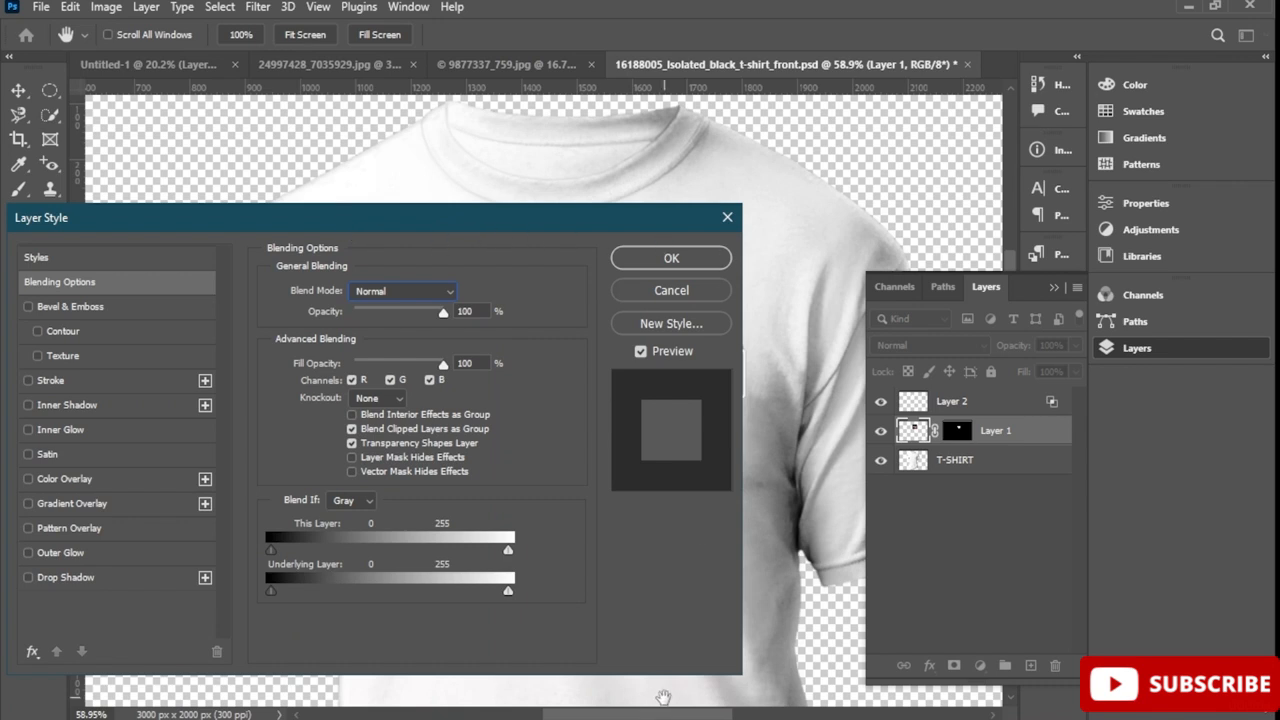
right_click(607, 709)
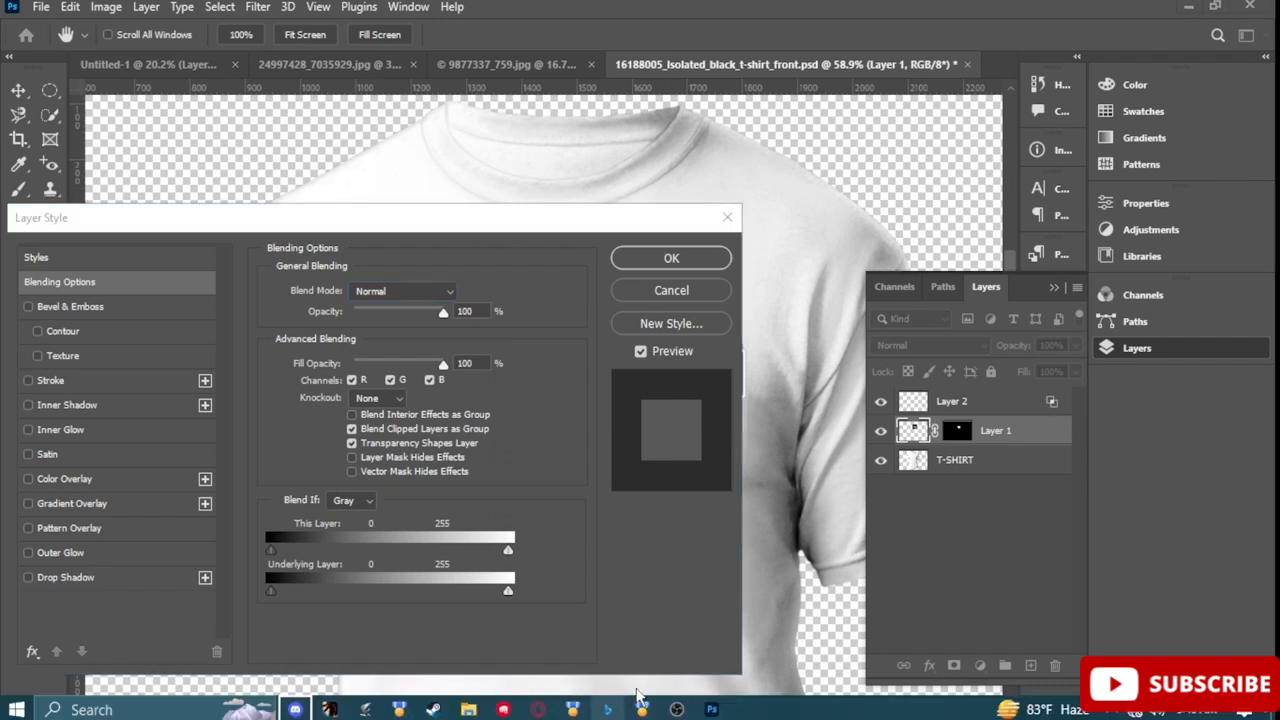
click(752, 607)
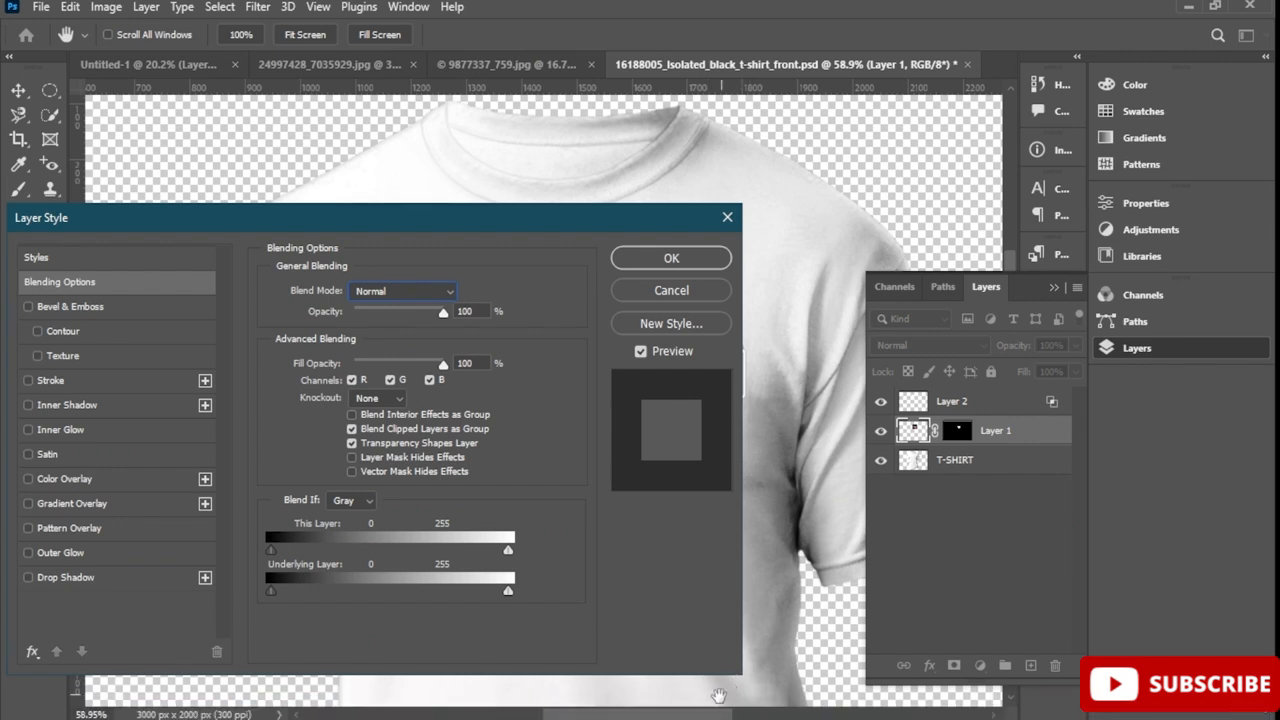
drag(688, 716, 660, 716)
click(1155, 360)
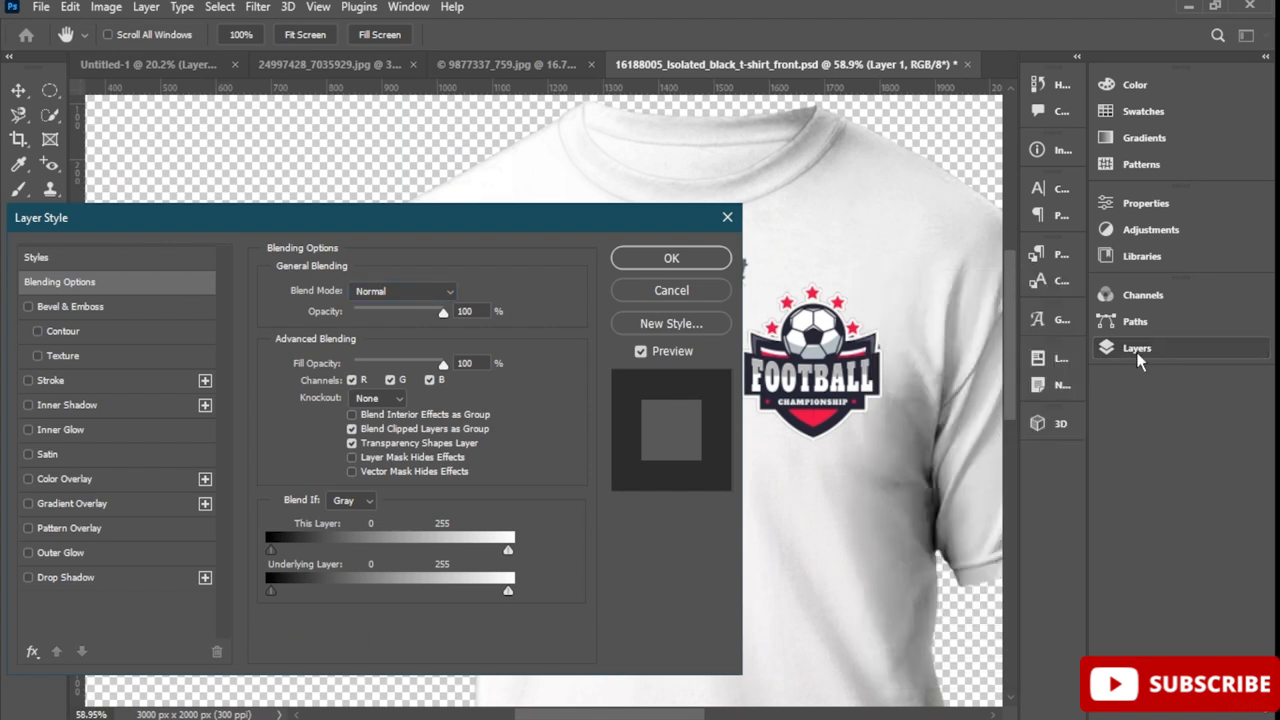
click(369, 290)
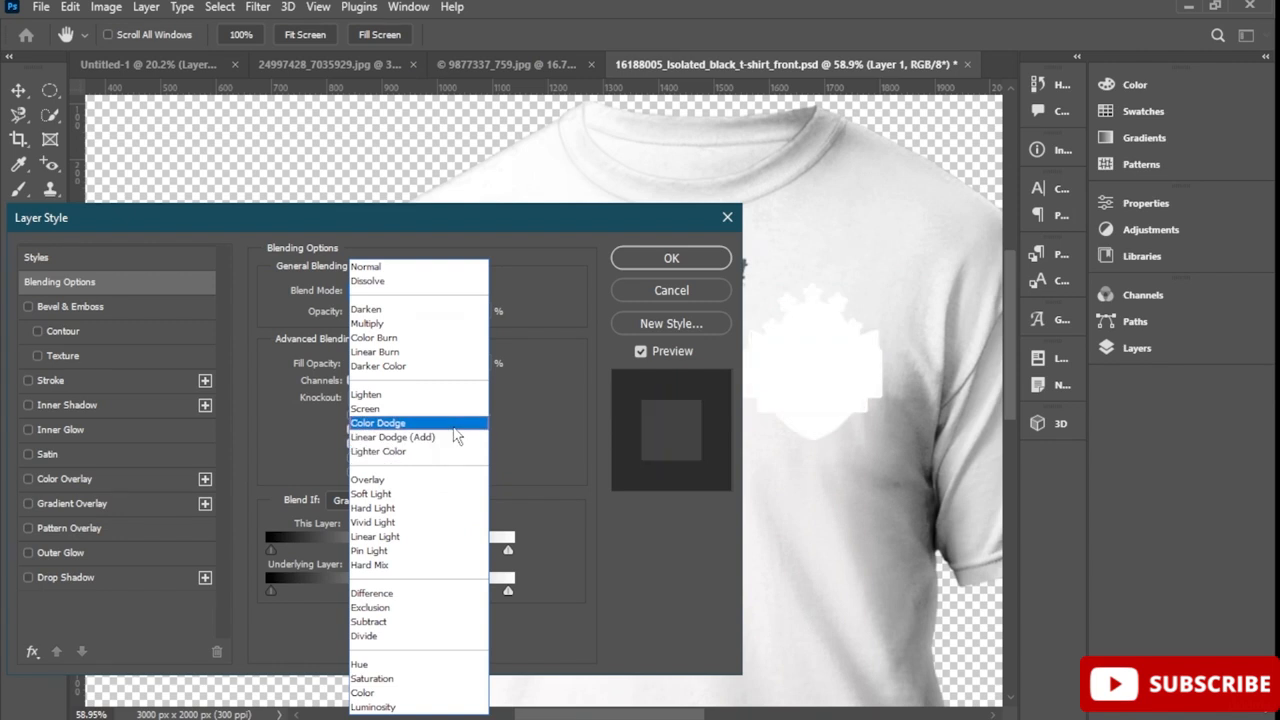
click(480, 356)
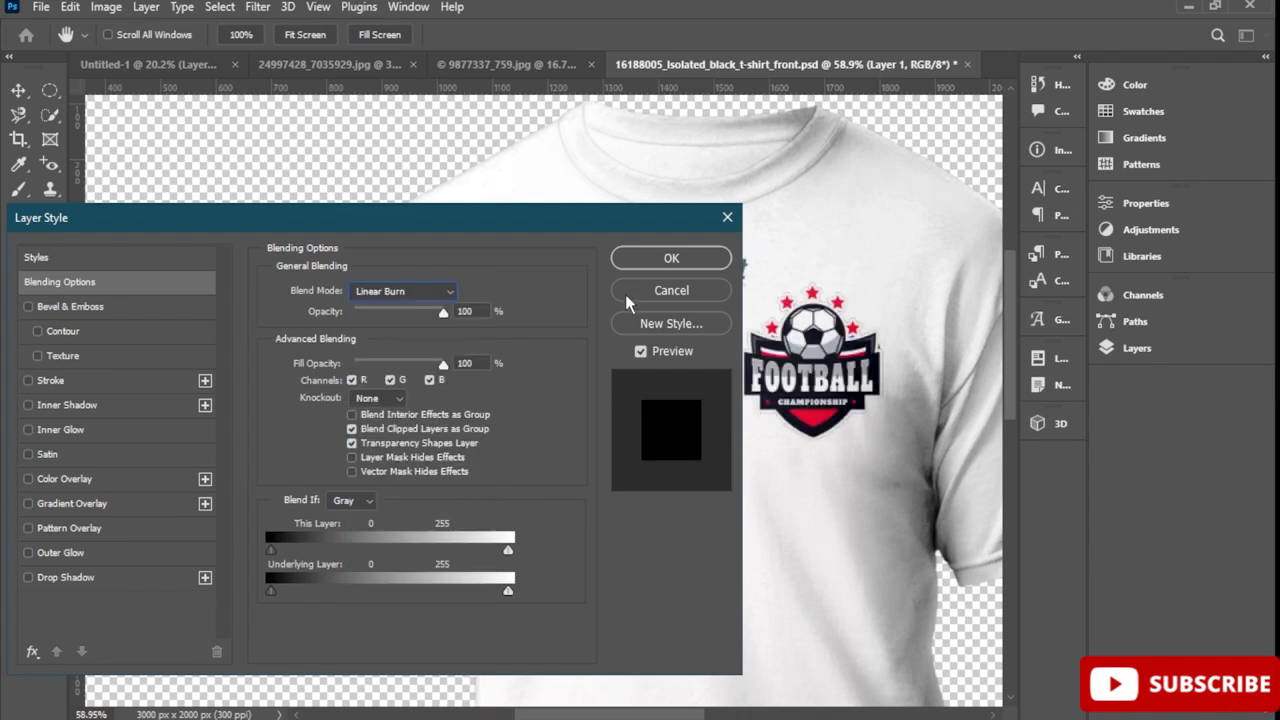
click(671, 259)
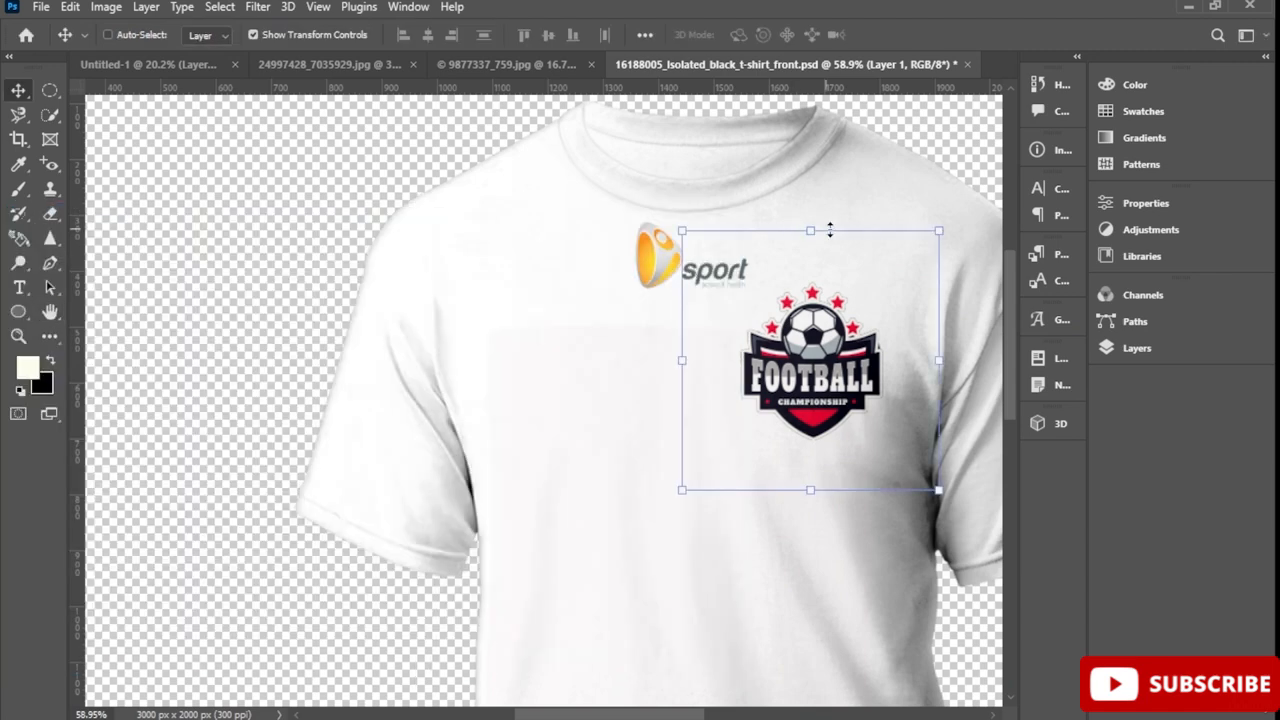
Scale the football emblem to about 75.7% and move it to the opposite side of the shirt's chest
scroll(829, 231, down, 5)
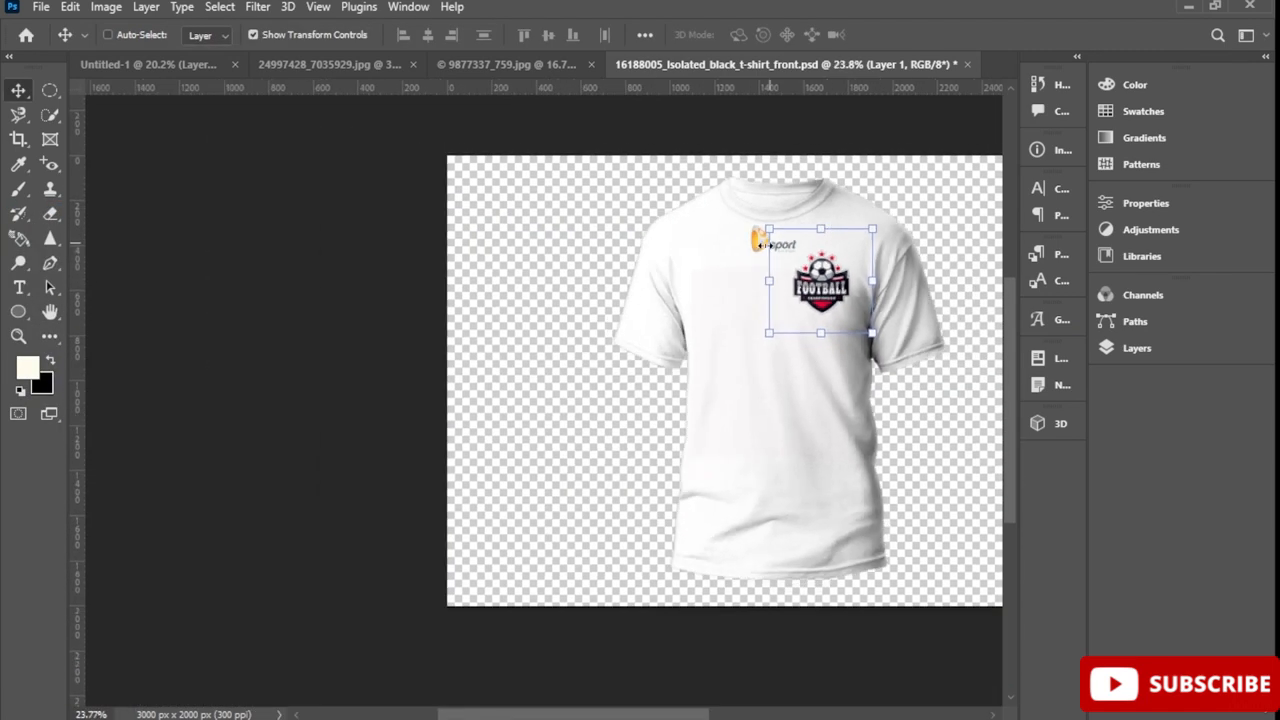
drag(766, 226, 794, 254)
drag(835, 293, 723, 284)
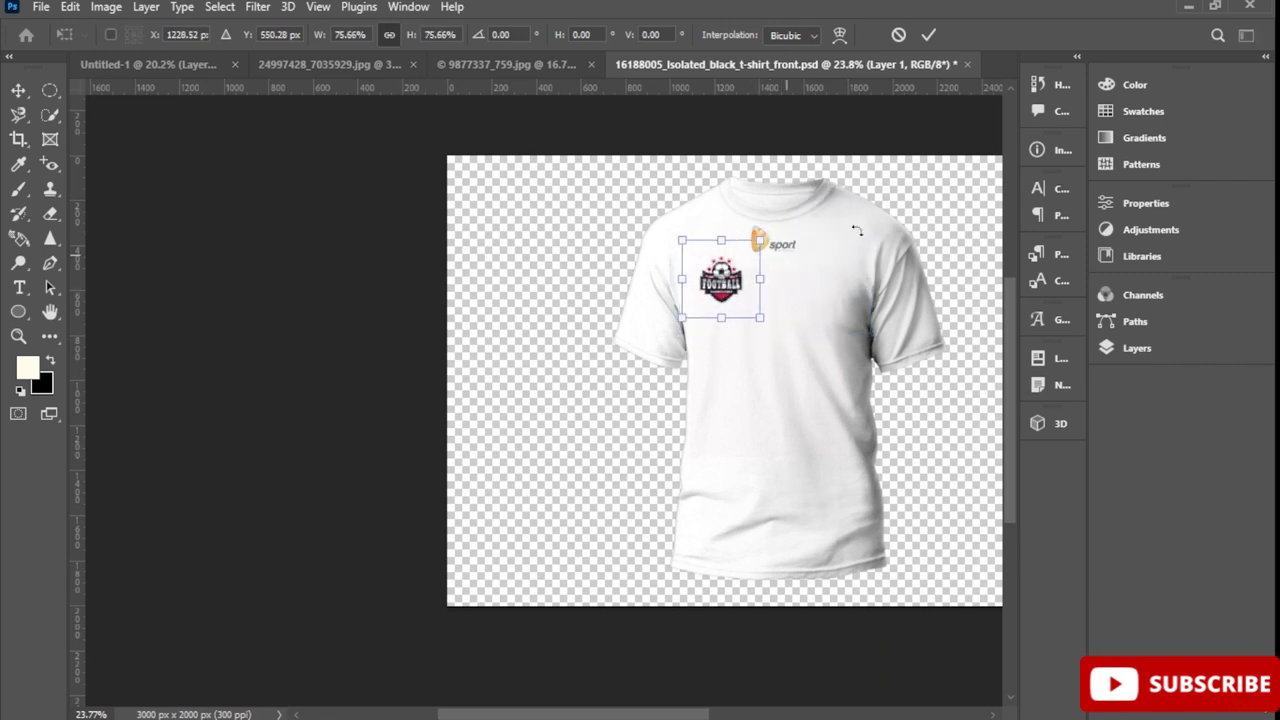
click(929, 35)
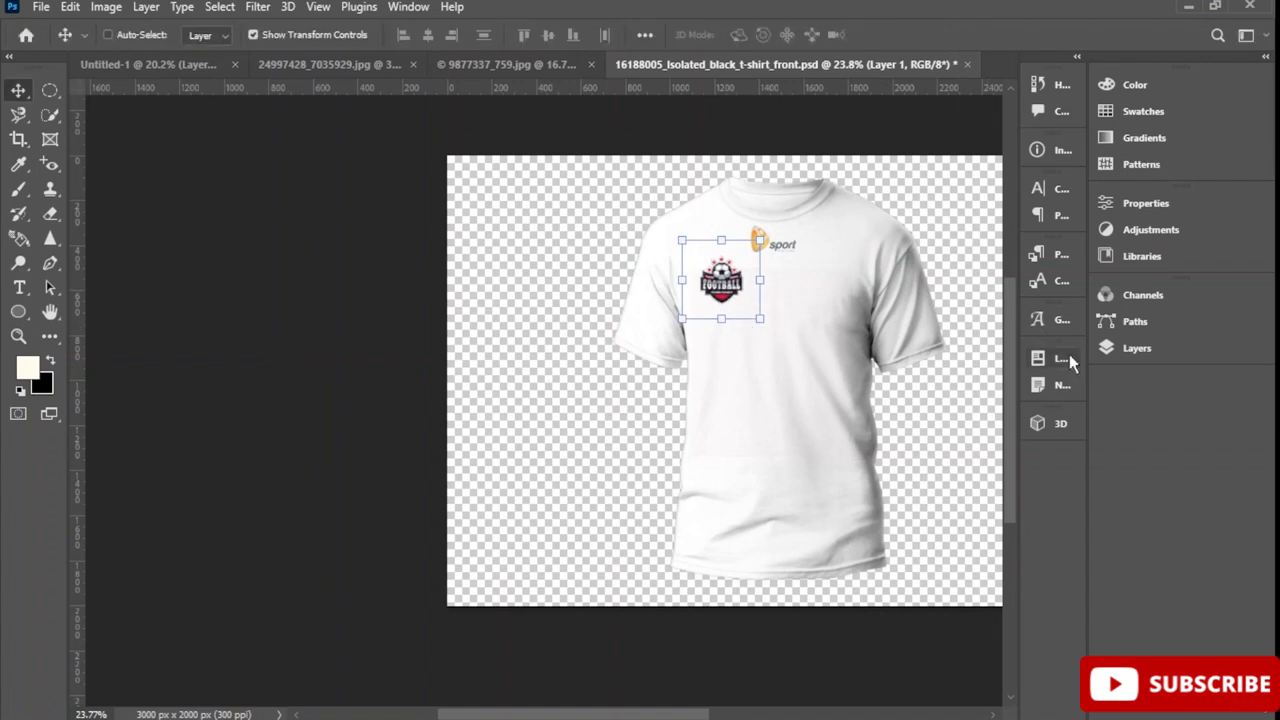
Combine both logo layers and the T-SHIRT layer into one smart object and try moving it across the canvas
click(1120, 348)
ctrl+click(992, 401)
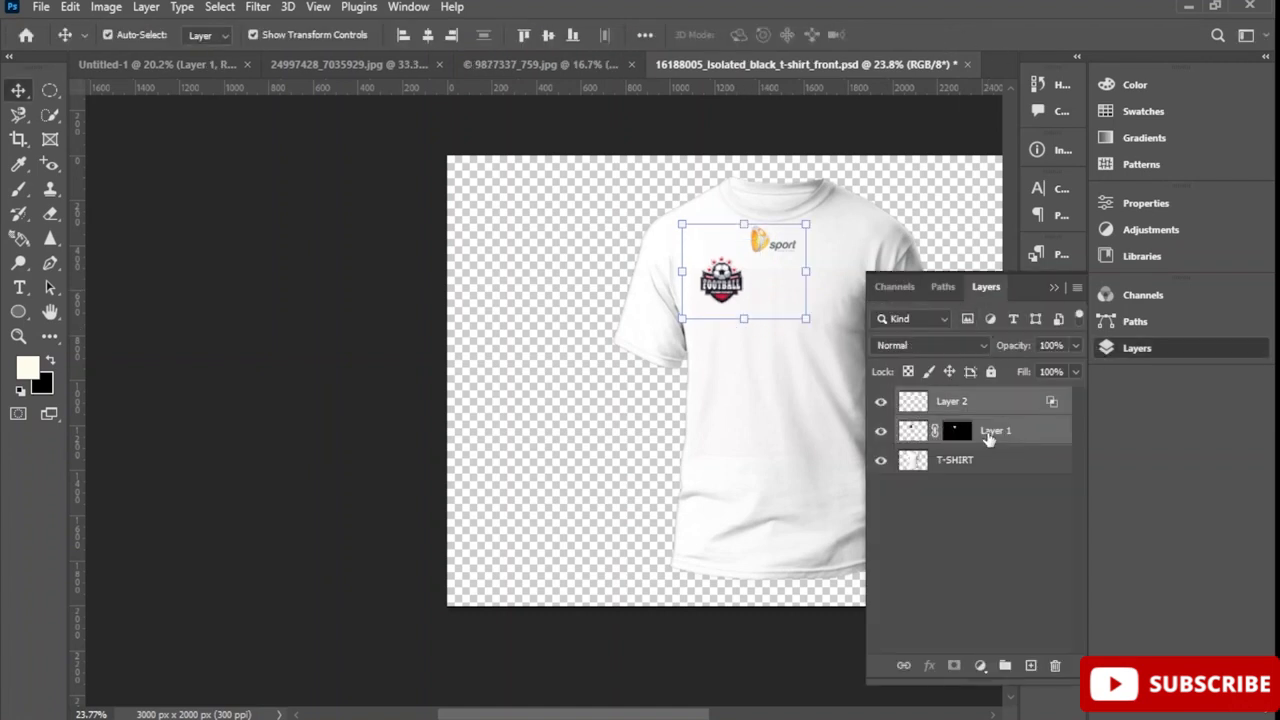
ctrl+click(1000, 458)
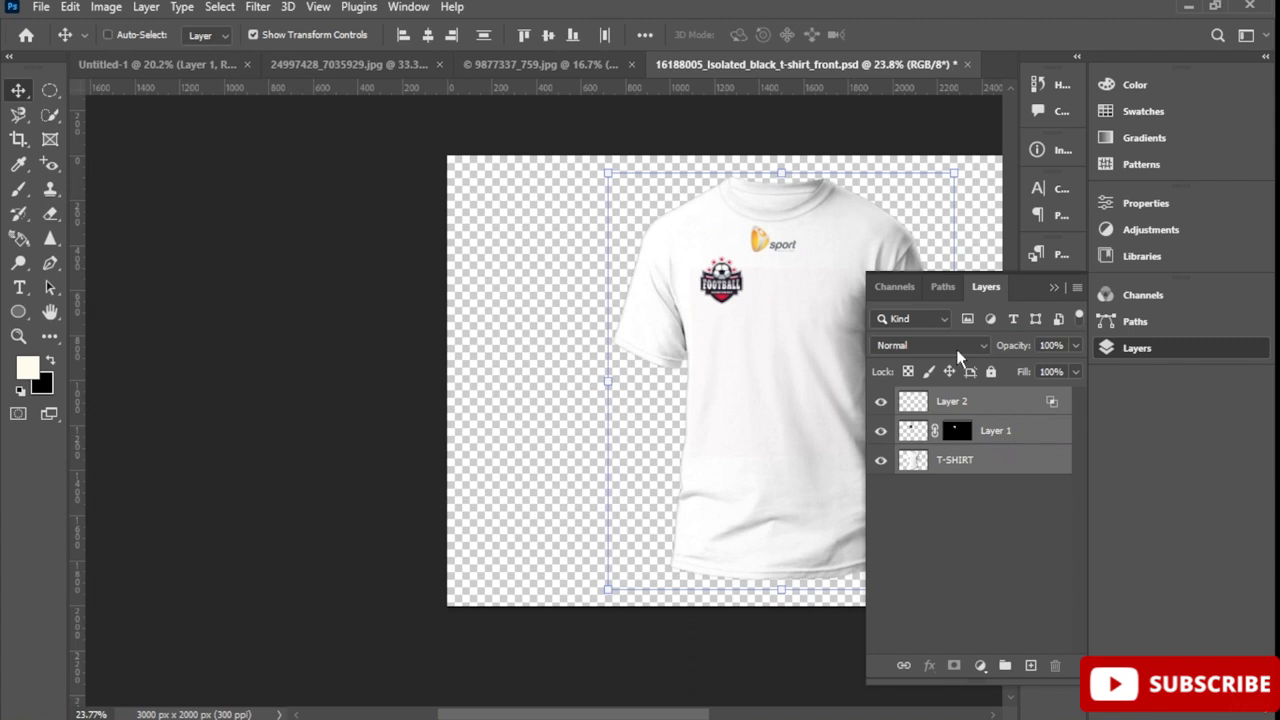
right_click(999, 401)
click(1097, 291)
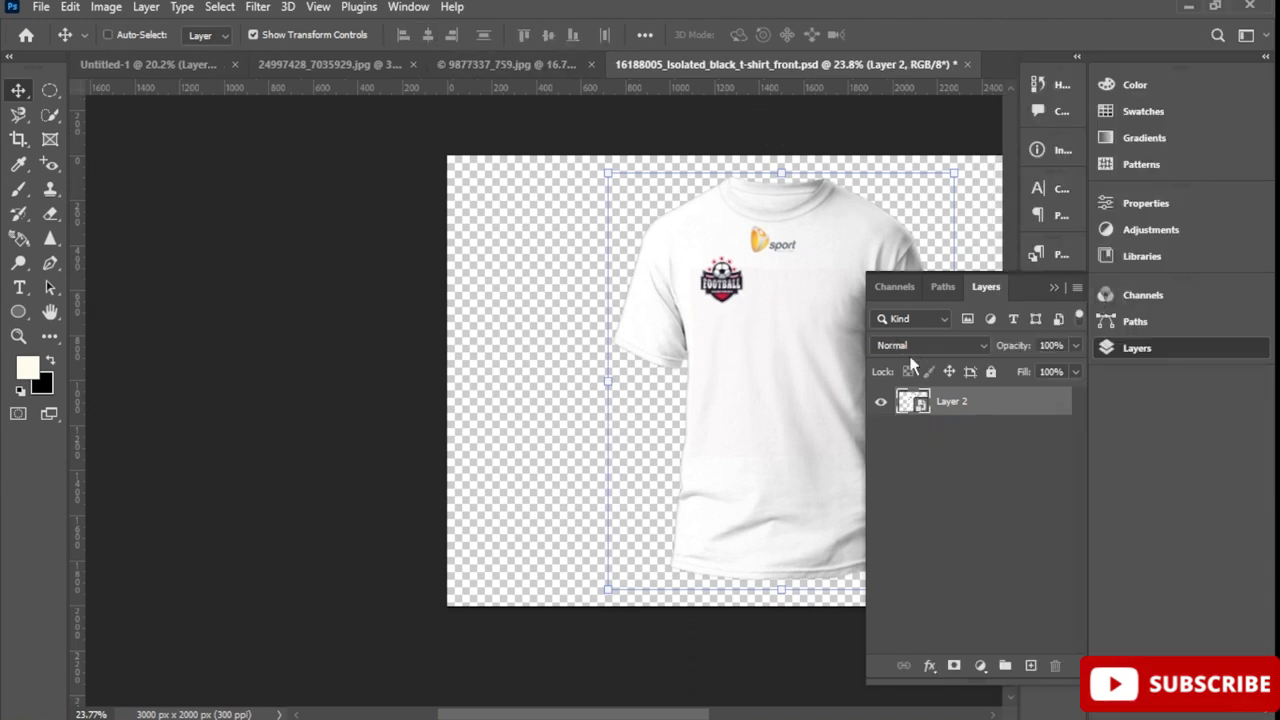
drag(812, 327, 750, 334)
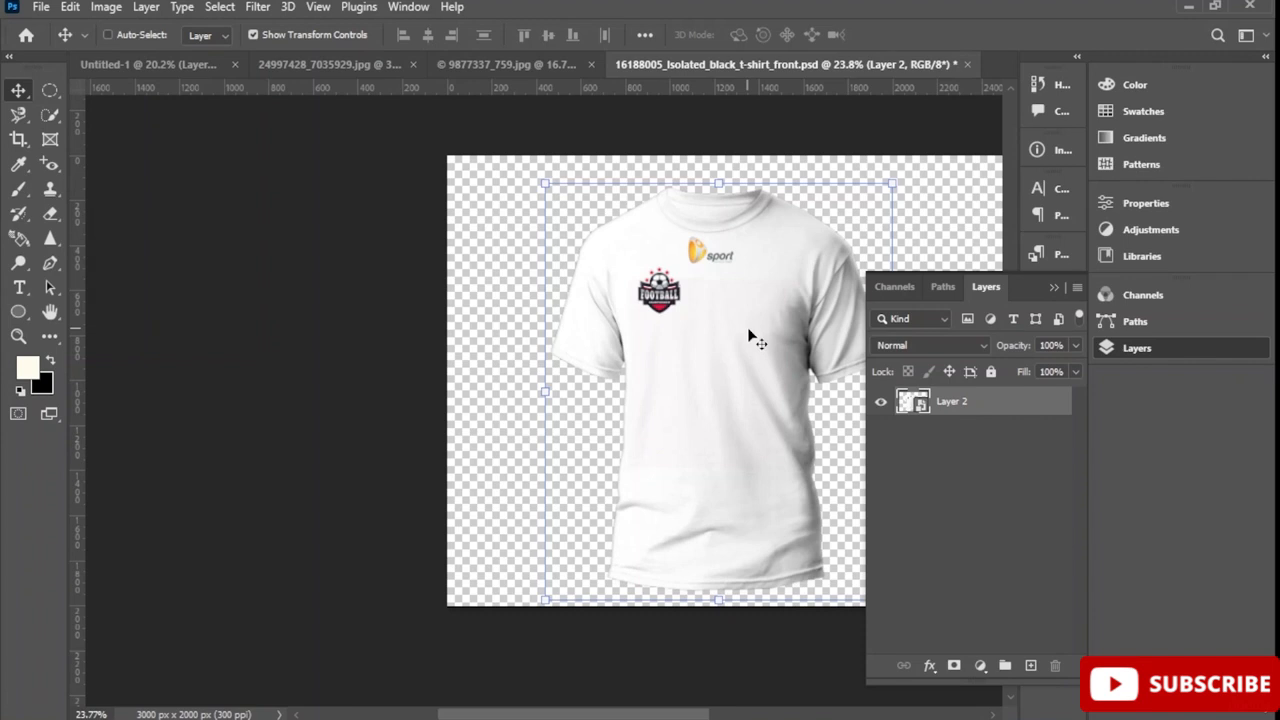
drag(747, 327, 779, 329)
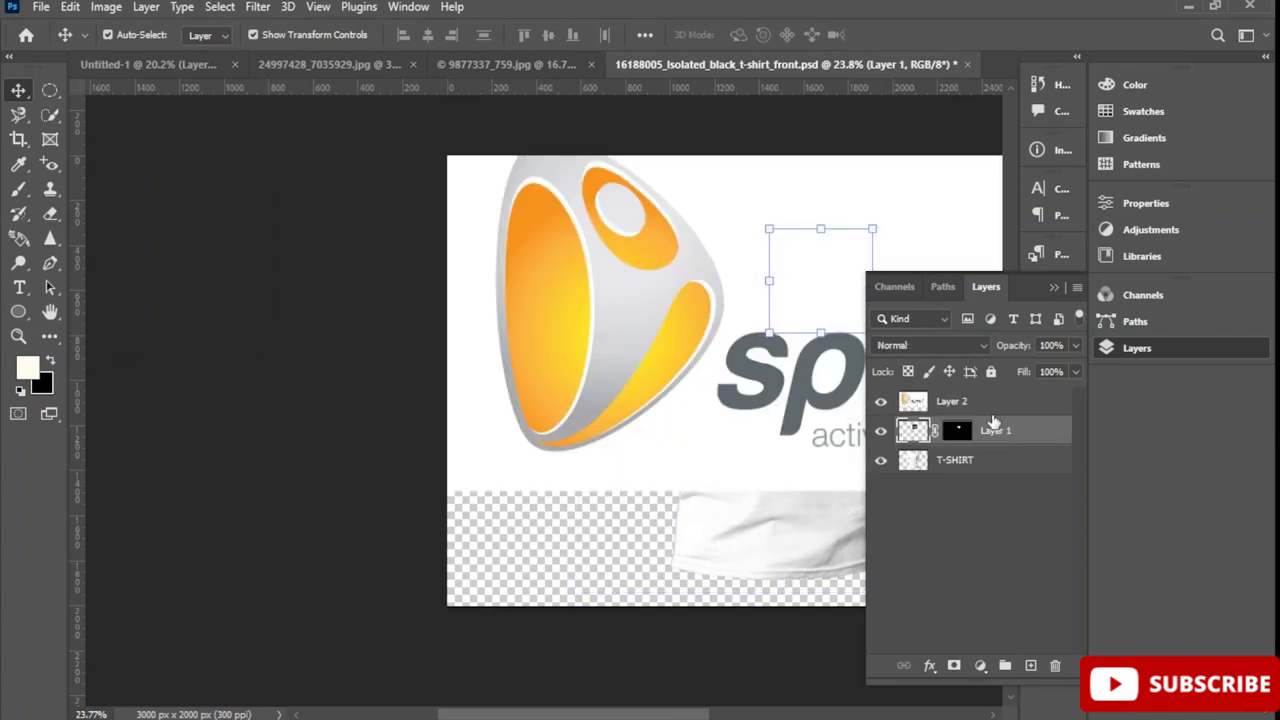
Undo the smart object and the logo placements in the T-shirt document until only the T-SHIRT layer is left
key(ctrl+z)
key(ctrl+z)
key(ctrl+z)
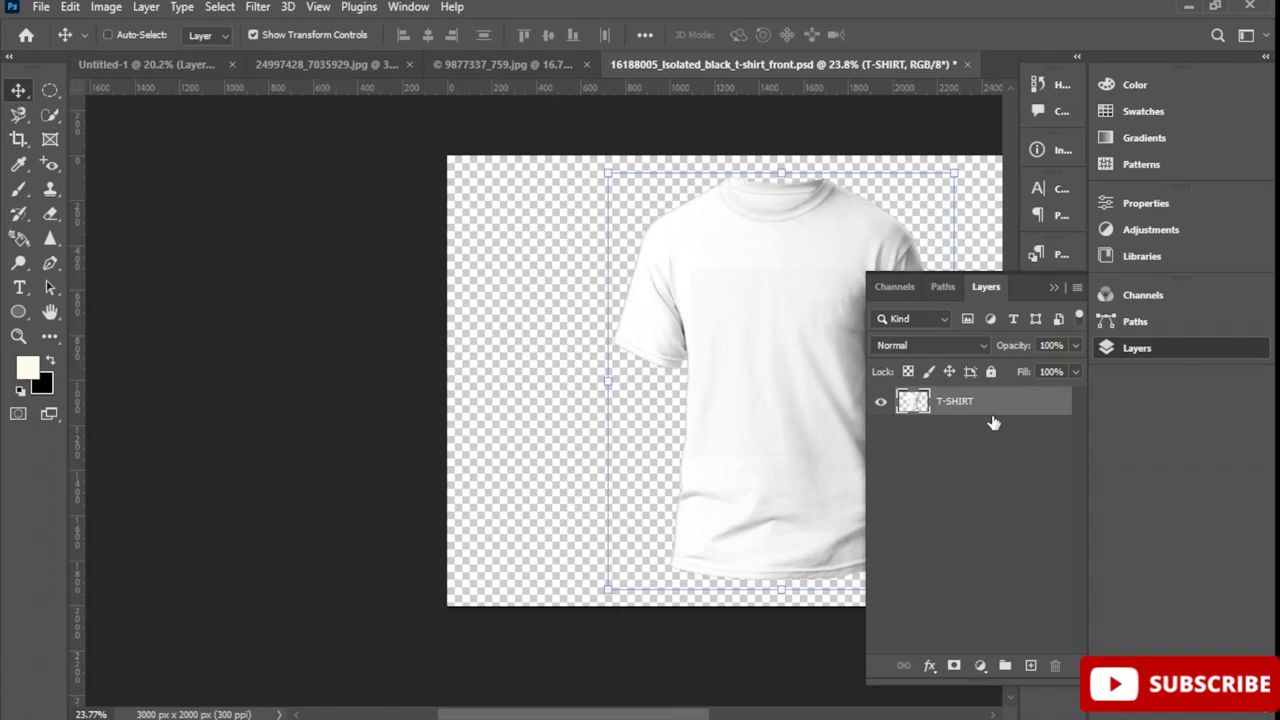
Delete the football emblem layer from the Untitled-1 document
click(483, 66)
click(329, 64)
click(189, 66)
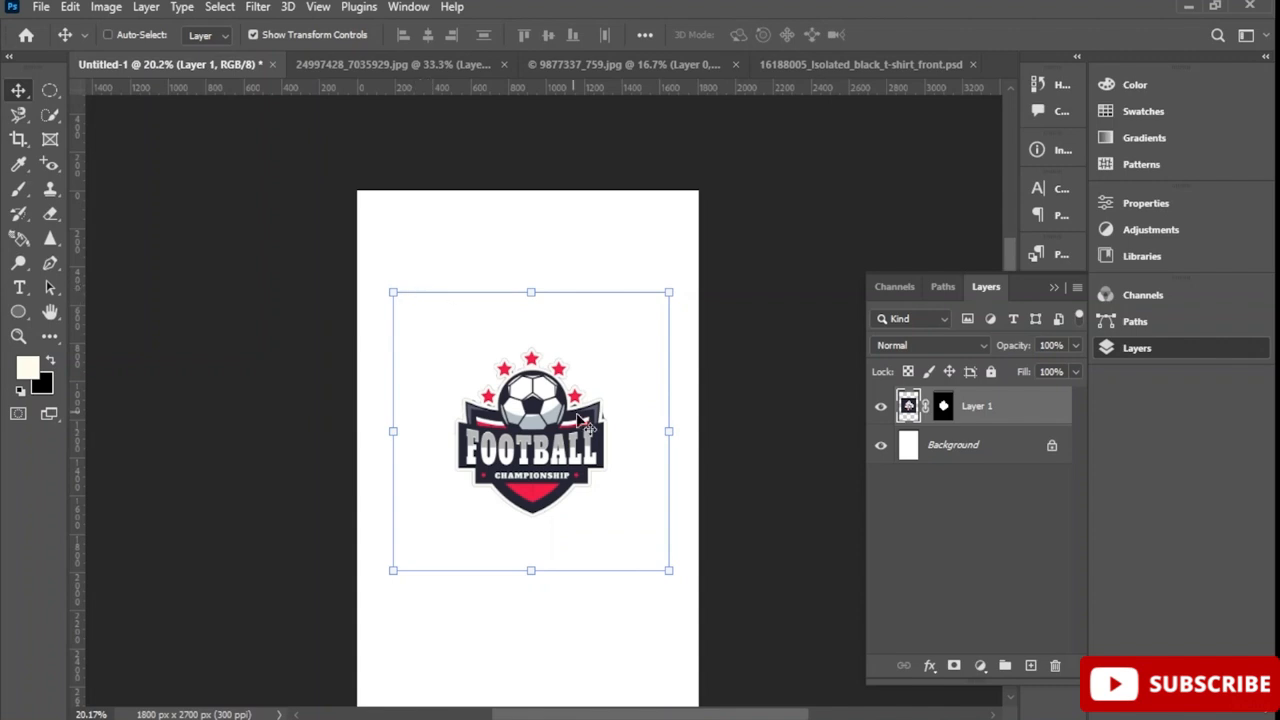
key(Delete)
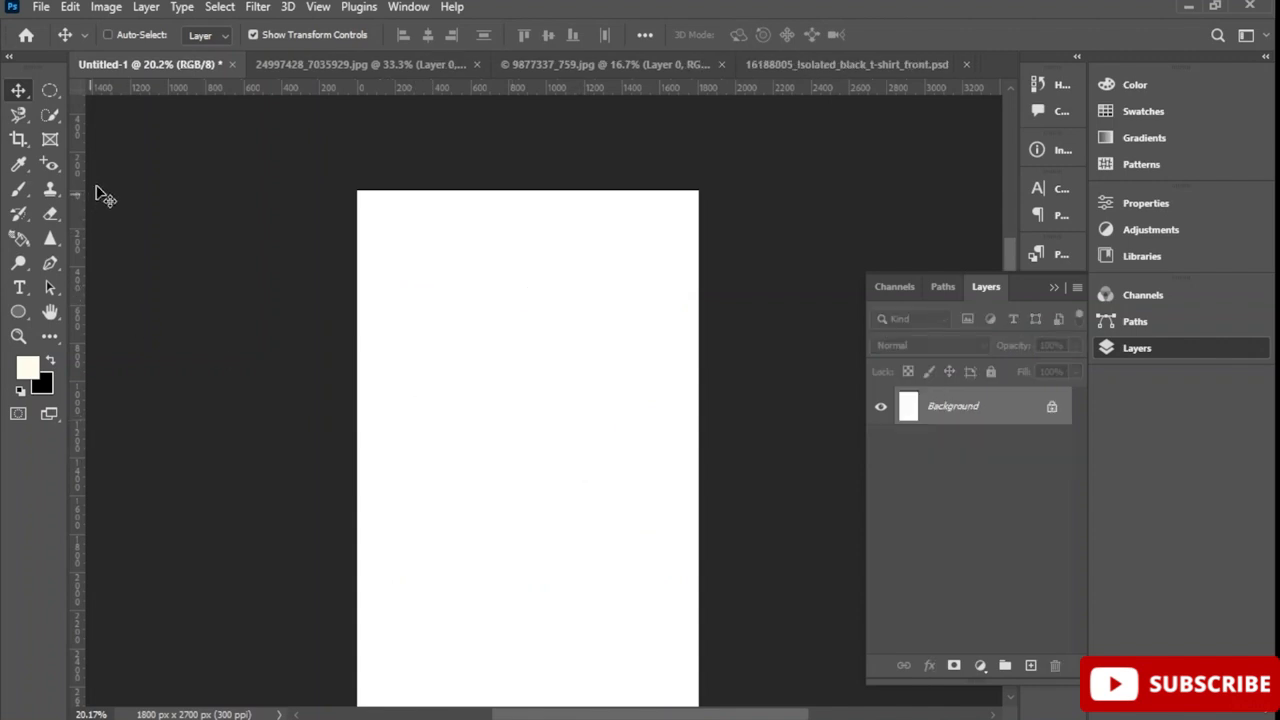
Open white-t-shirts-with-copy-space-gray-background.jpg from the Downloads folder
click(41, 7)
click(63, 42)
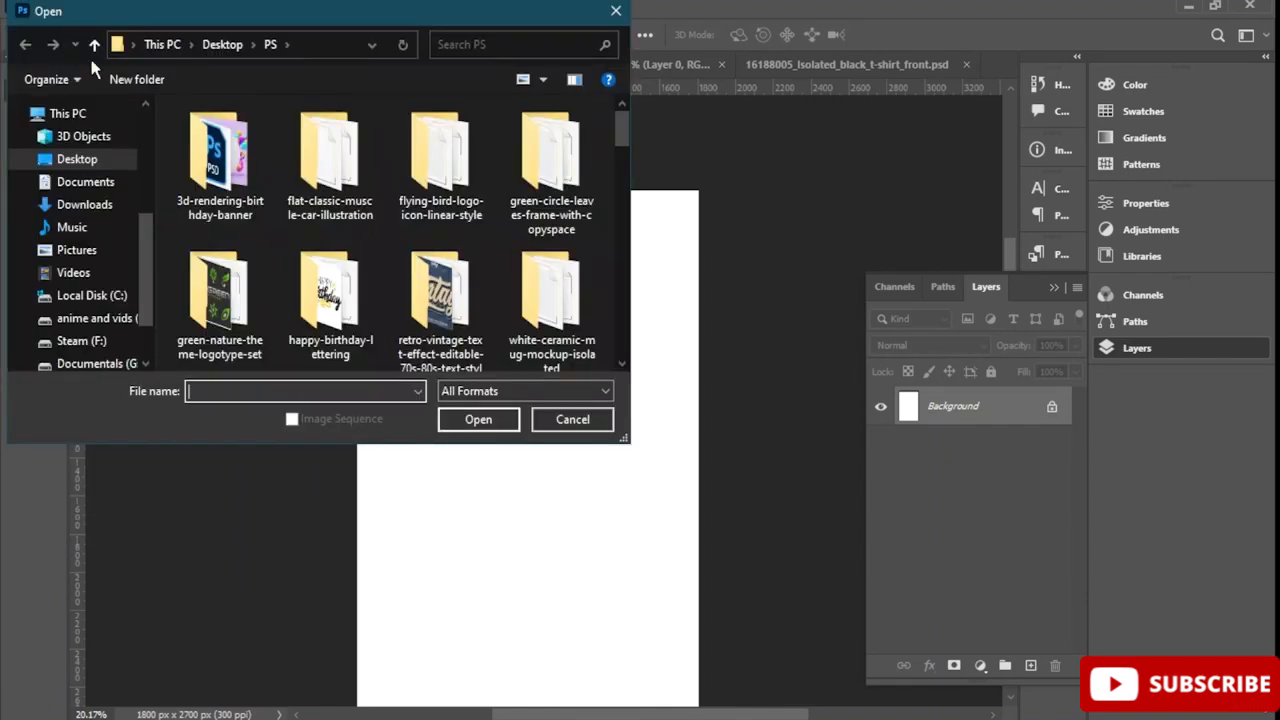
scroll(237, 185, down, 10)
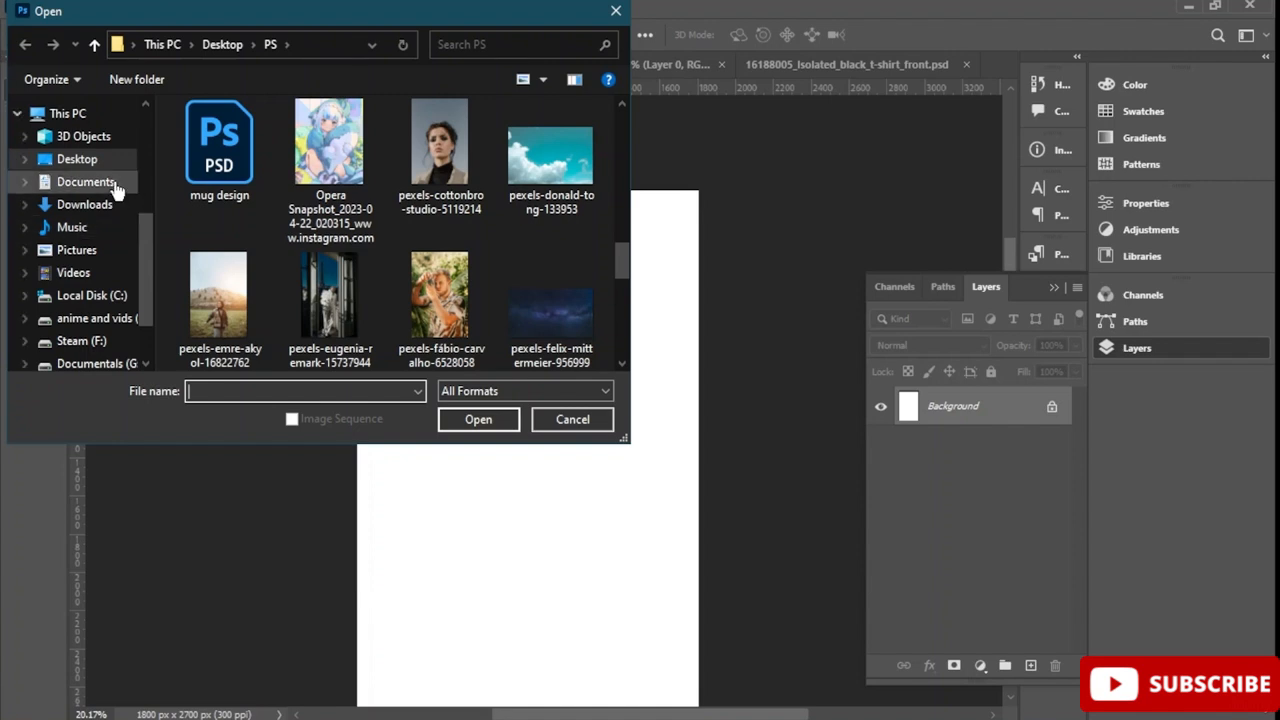
click(97, 216)
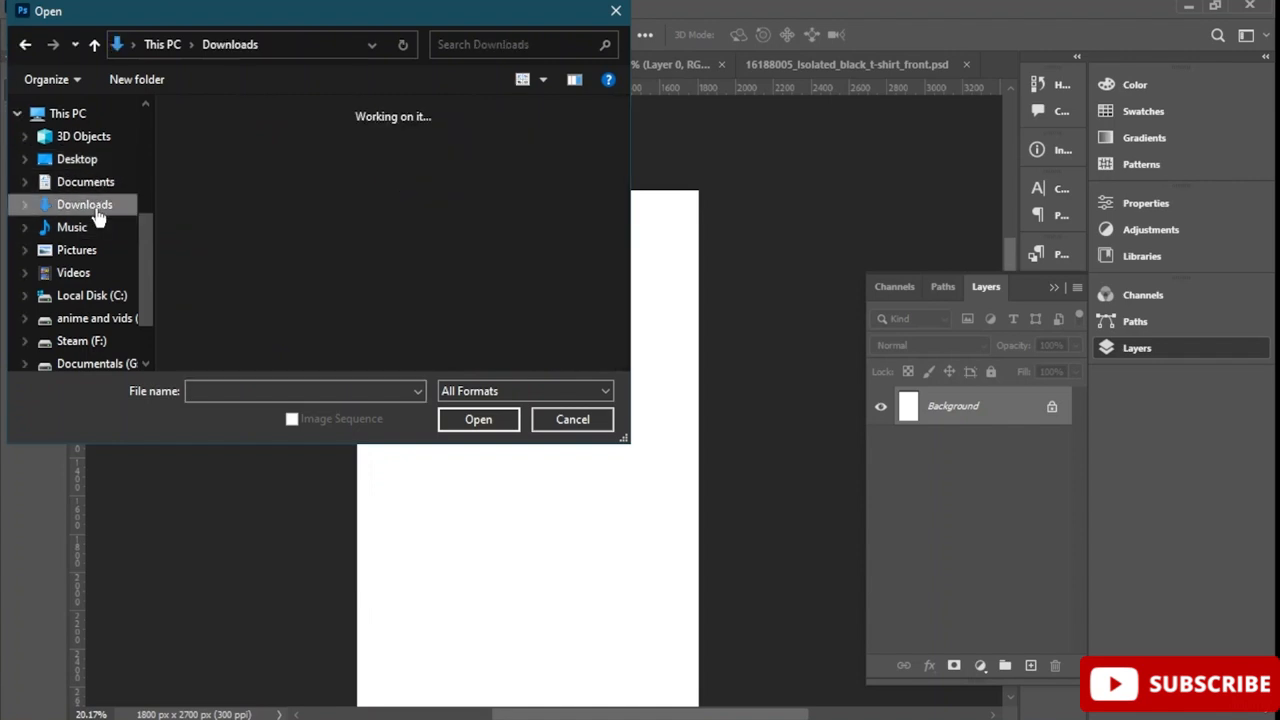
double_click(355, 285)
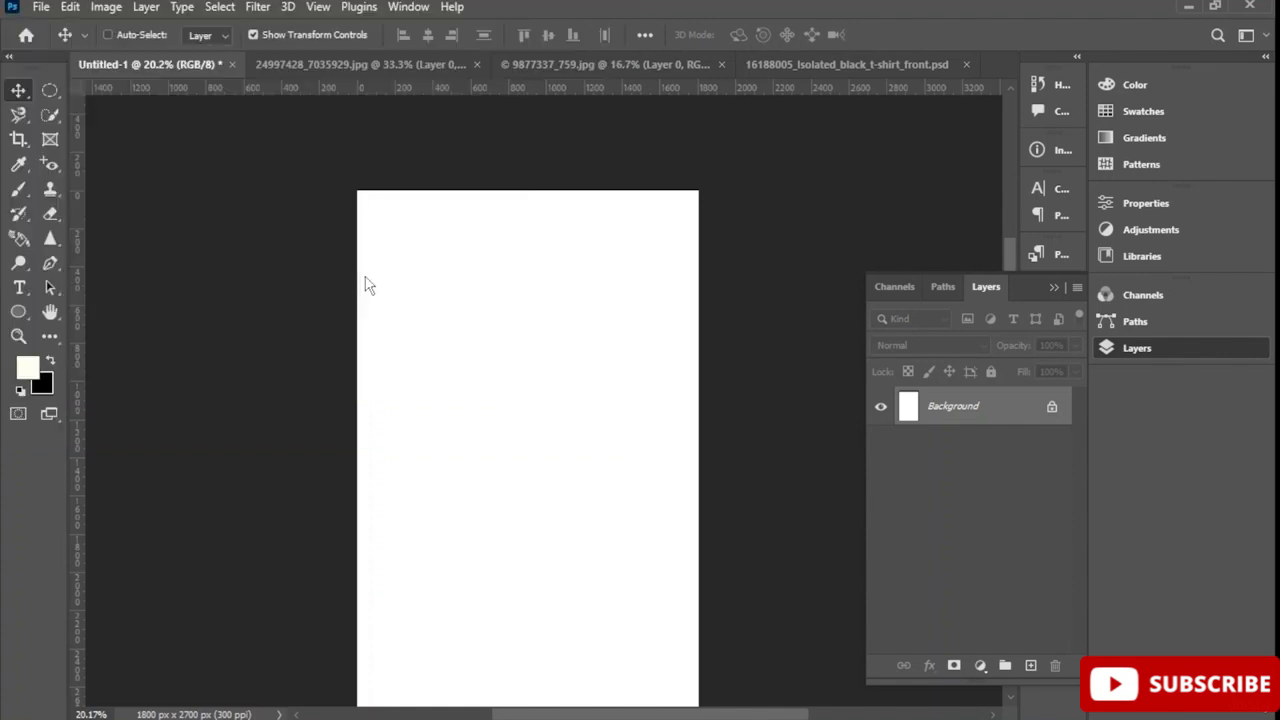
click(567, 297)
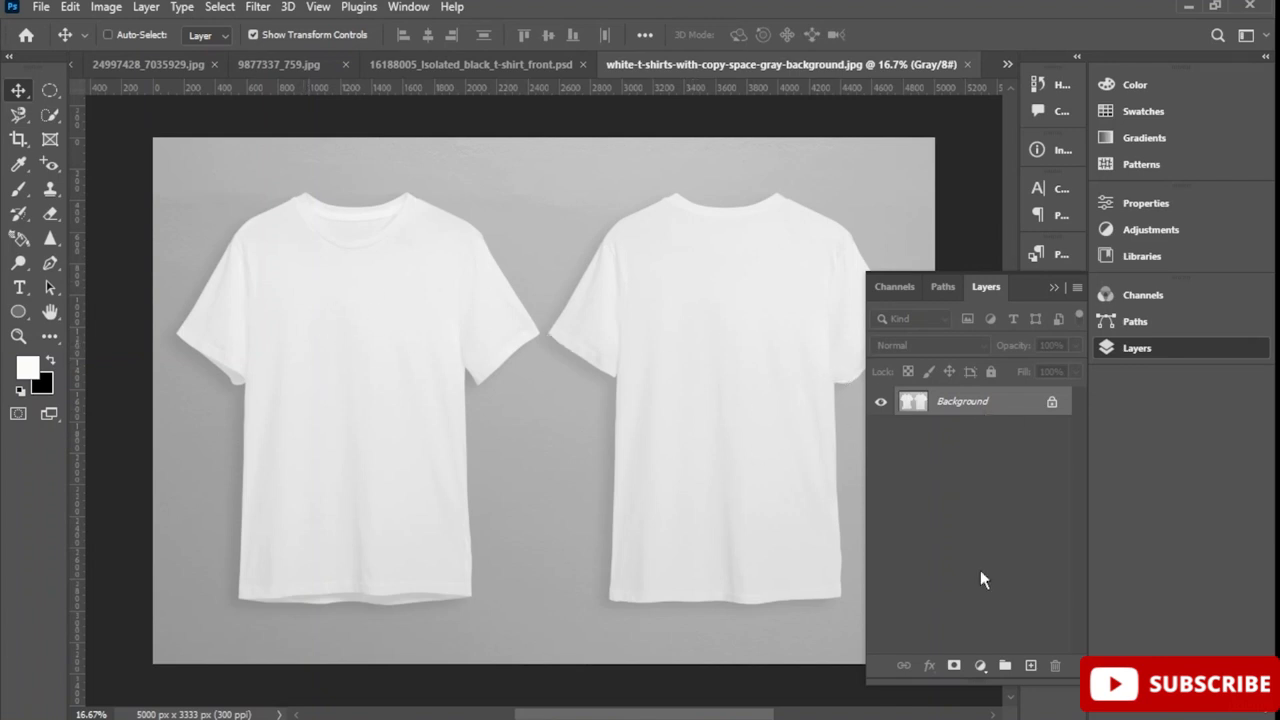
Add a blank layer above the white T-shirts background
click(1032, 666)
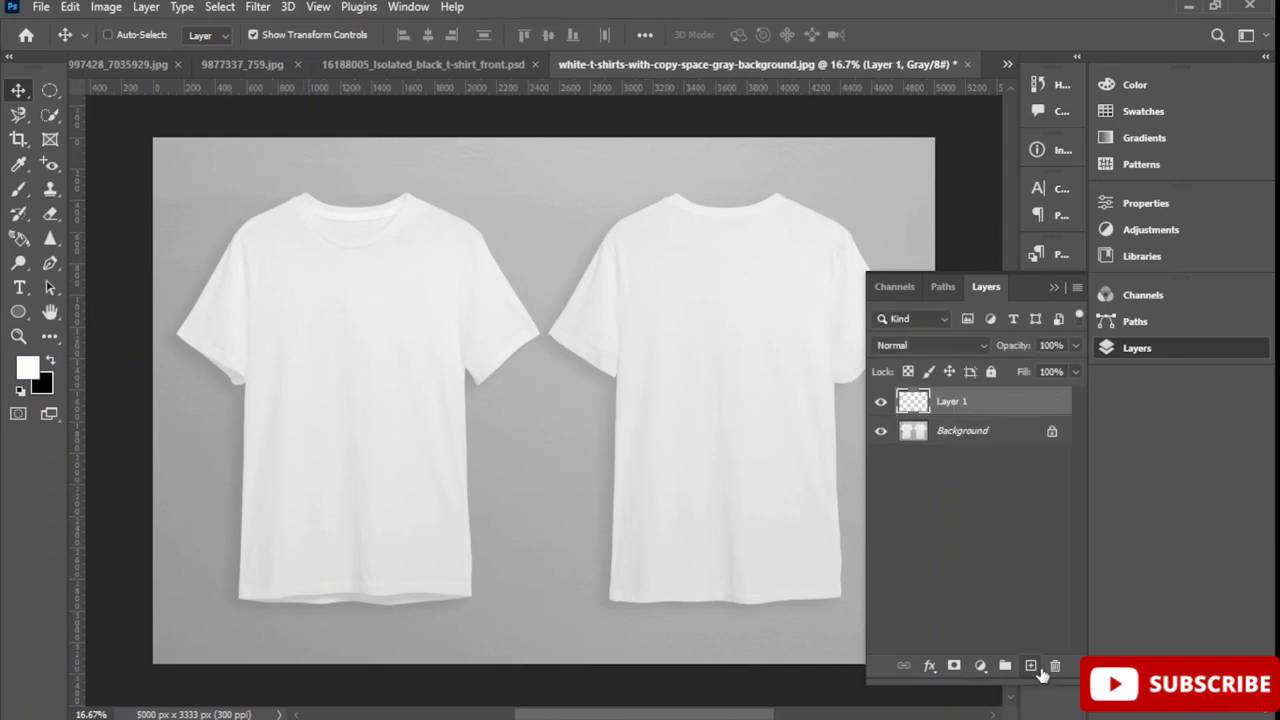
click(990, 441)
click(987, 403)
Set the Quick Selection brush size to 124, discard a trial selection and delete the blank layer
click(52, 115)
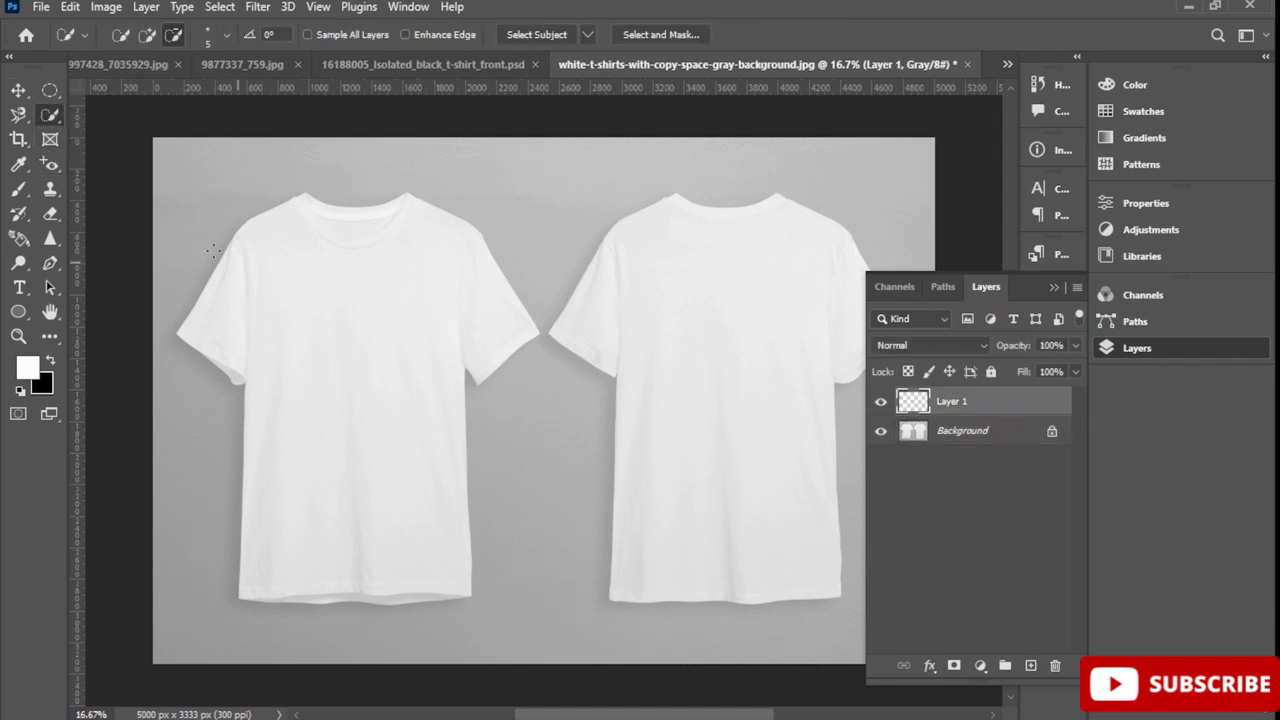
click(225, 38)
drag(153, 95, 228, 105)
mouse_move(345, 385)
mouse_down()
mouse_move(358, 481)
mouse_move(324, 462)
mouse_move(289, 324)
mouse_move(257, 289)
mouse_move(225, 315)
mouse_move(250, 265)
mouse_move(313, 238)
mouse_move(422, 242)
mouse_move(512, 341)
mouse_up()
key(ctrl+d)
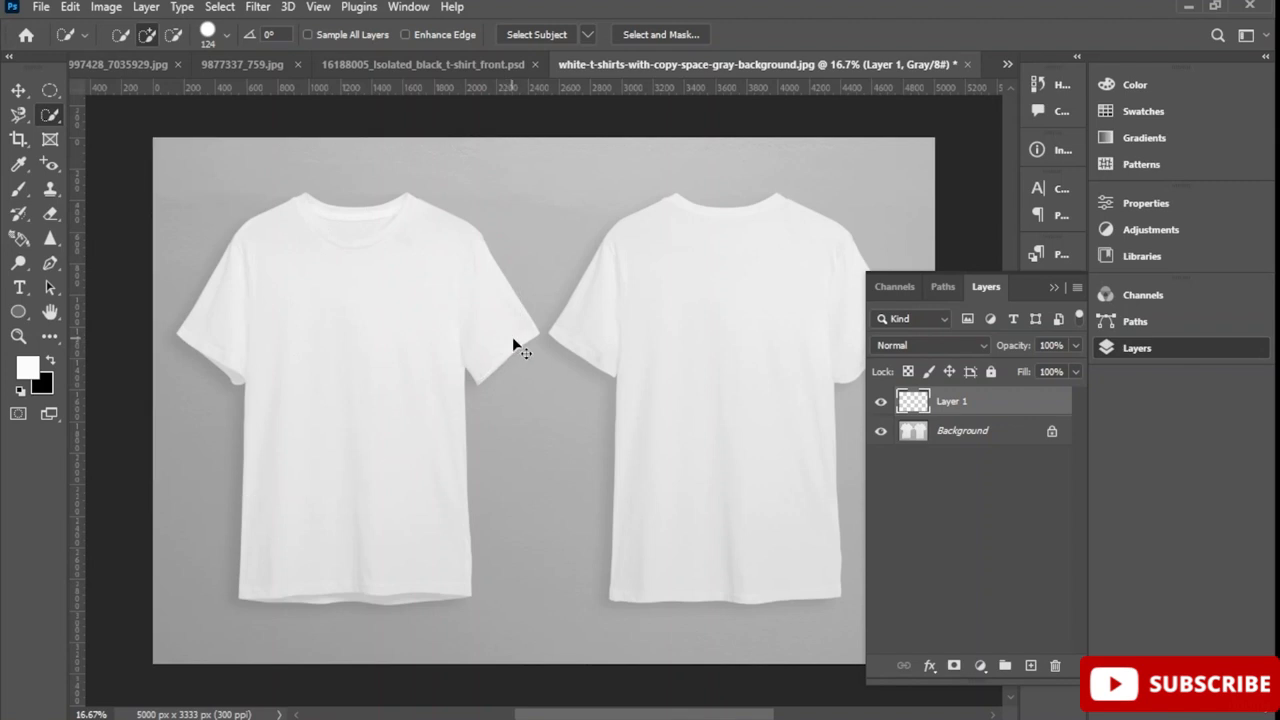
key(Delete)
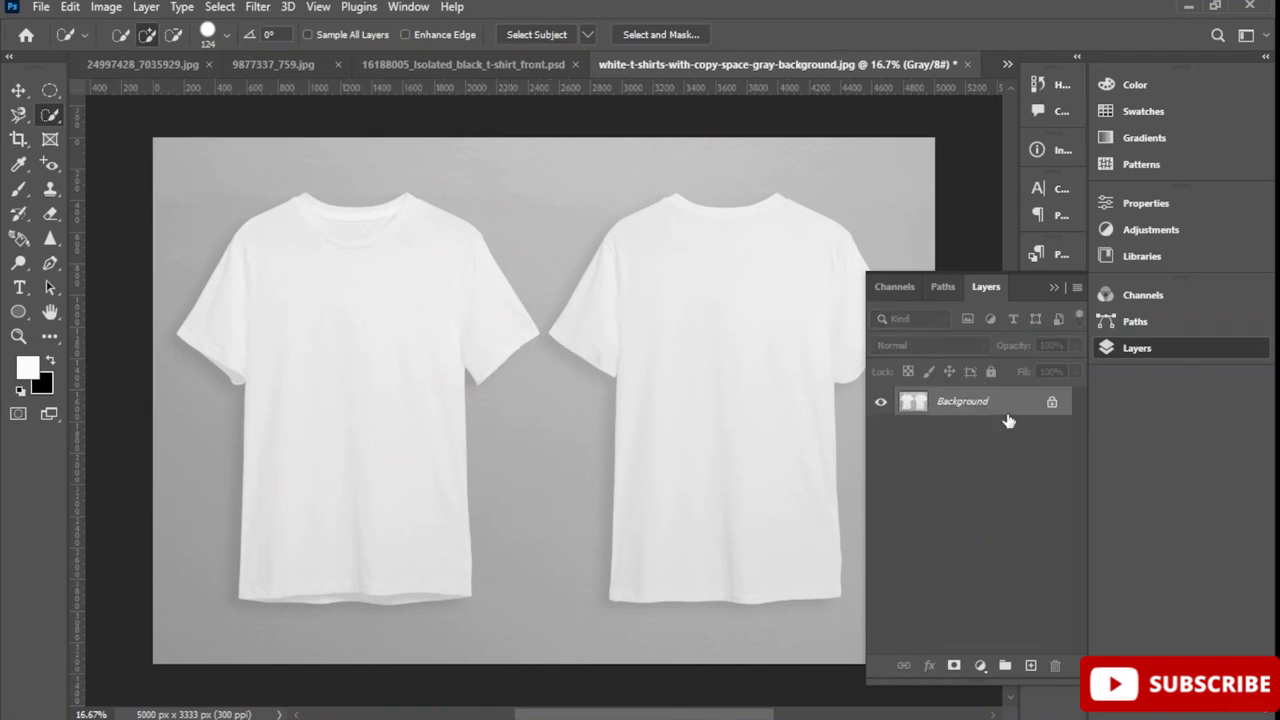
Cut out the front-view T-shirt with Quick Selection and a layer mask, and shift it towards the canvas centre
mouse_move(264, 250)
mouse_down()
mouse_move(243, 300)
mouse_move(270, 297)
mouse_move(228, 322)
mouse_move(269, 357)
mouse_move(289, 440)
mouse_up()
click(955, 667)
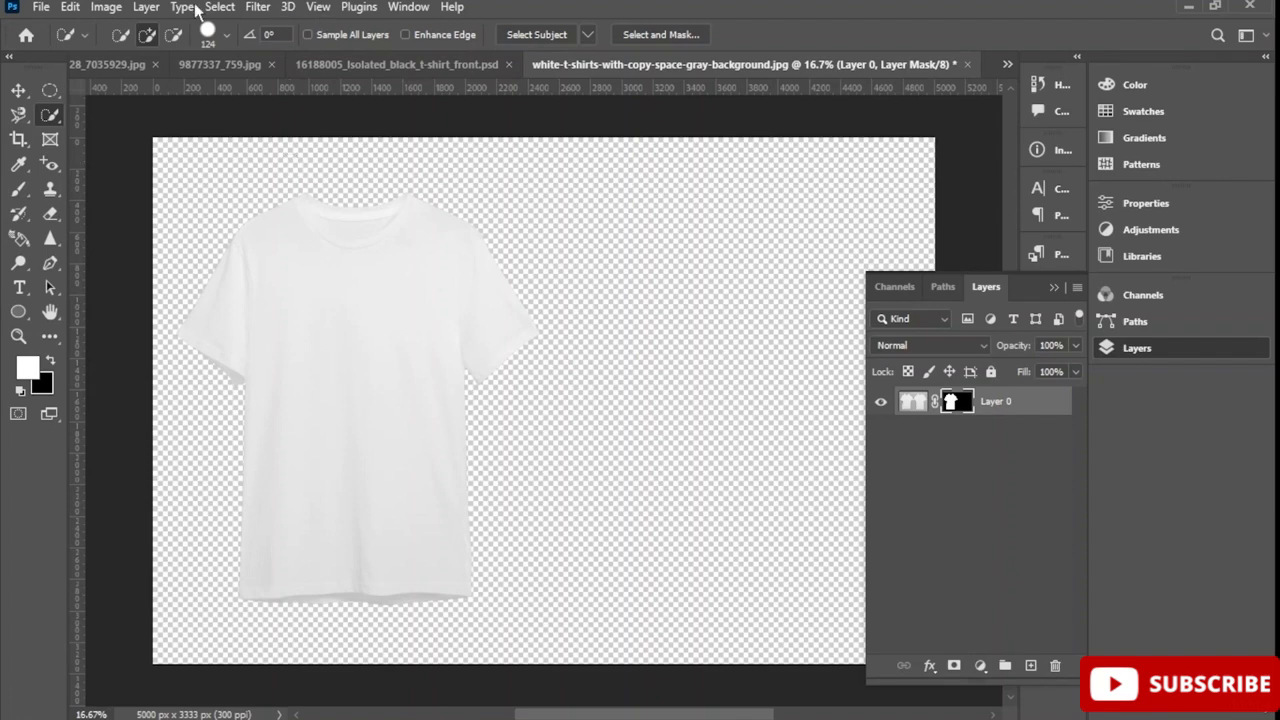
click(20, 90)
drag(334, 354, 423, 346)
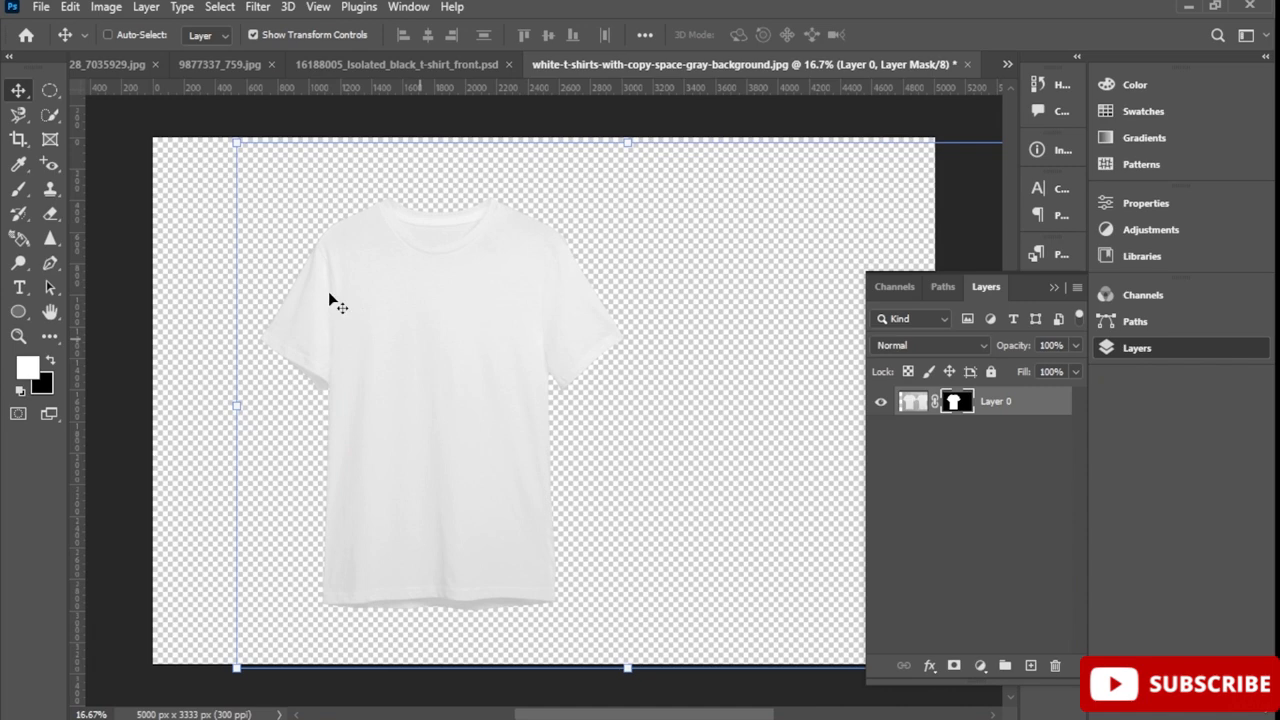
Crop the canvas on all four sides to a tighter frame around the cut-out T-shirt
click(18, 139)
drag(921, 129, 797, 163)
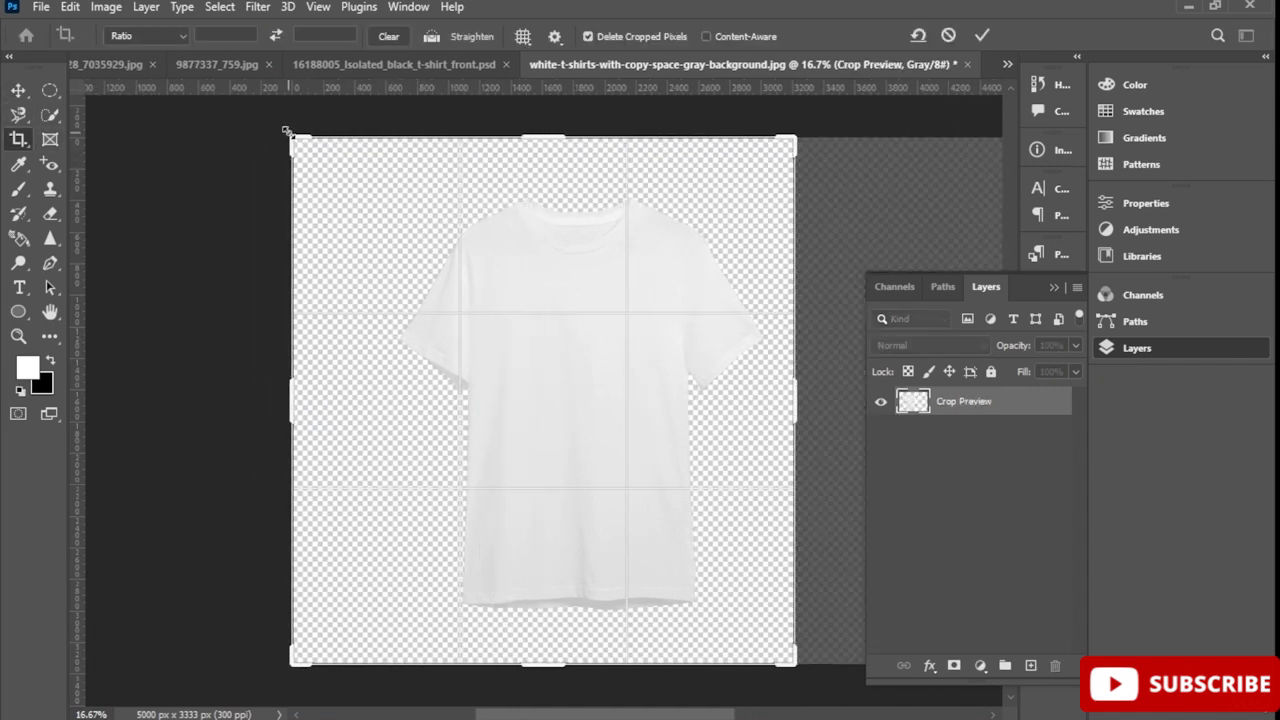
drag(288, 134, 334, 138)
drag(555, 140, 555, 153)
drag(539, 648, 541, 622)
click(982, 35)
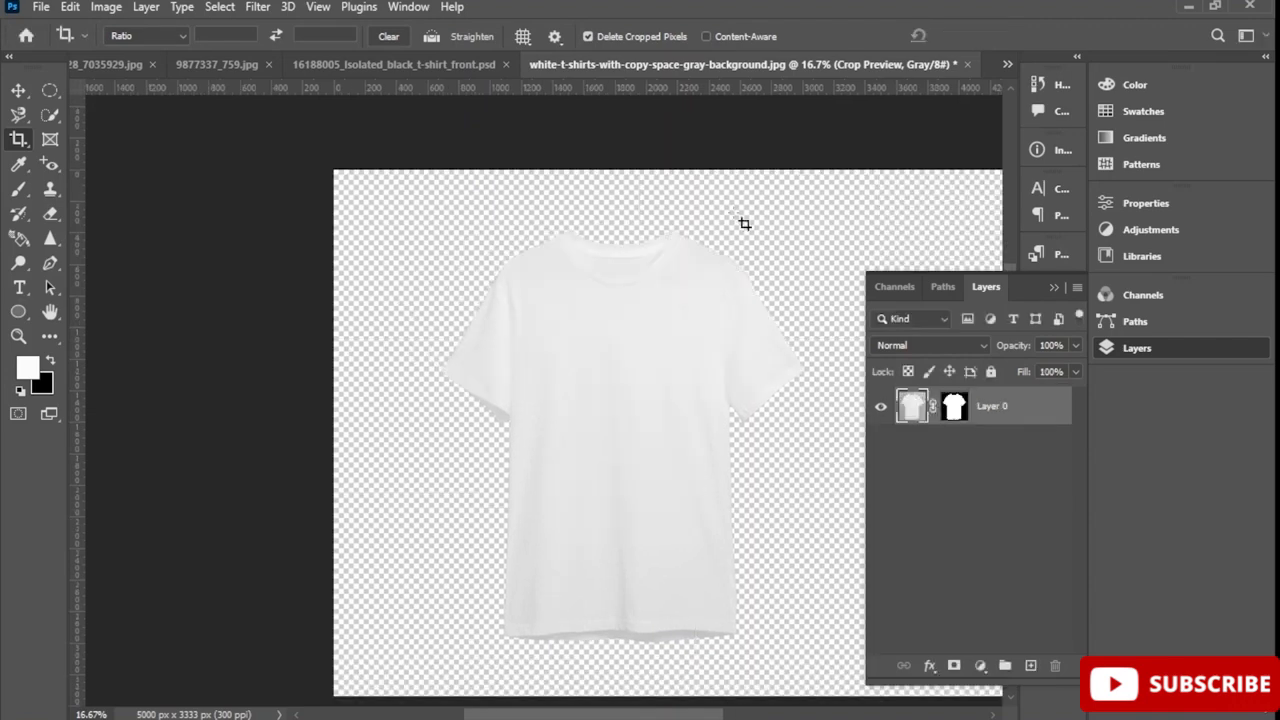
Copy the cut-out T-shirt into 24997428_7035929.jpg and delete the football emblem layer there
click(16, 91)
drag(523, 397, 480, 310)
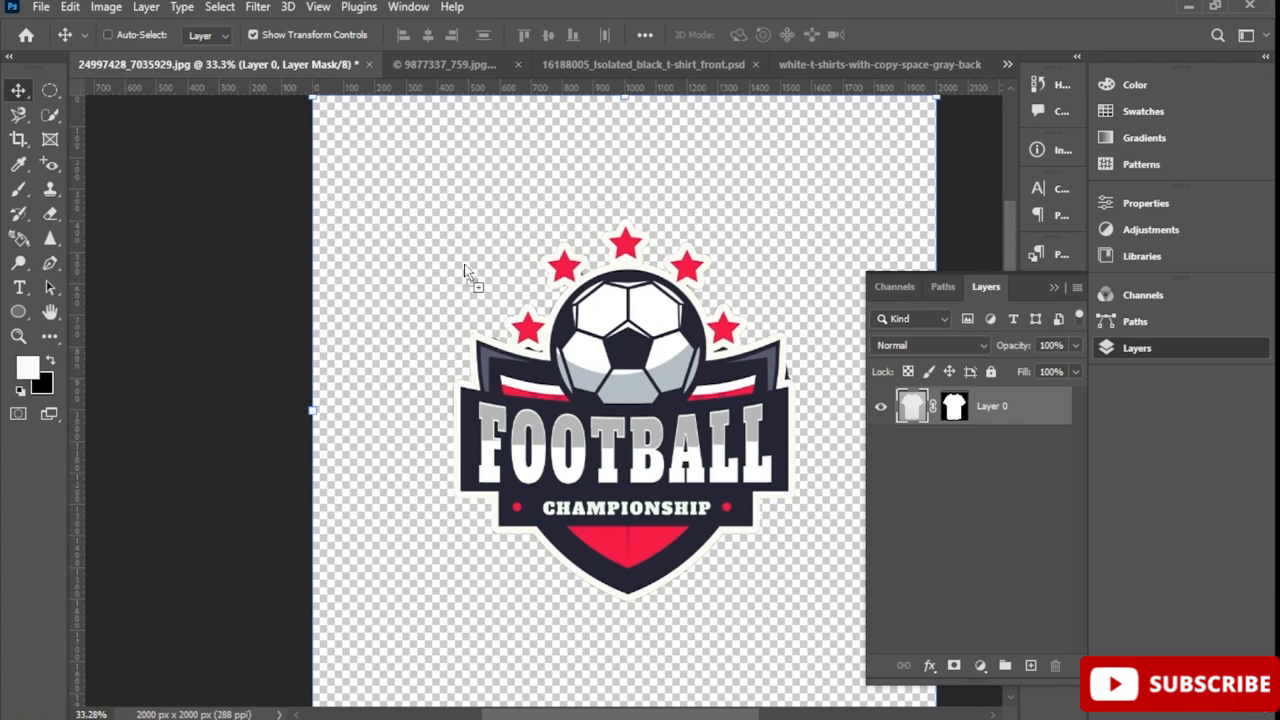
drag(466, 237, 465, 235)
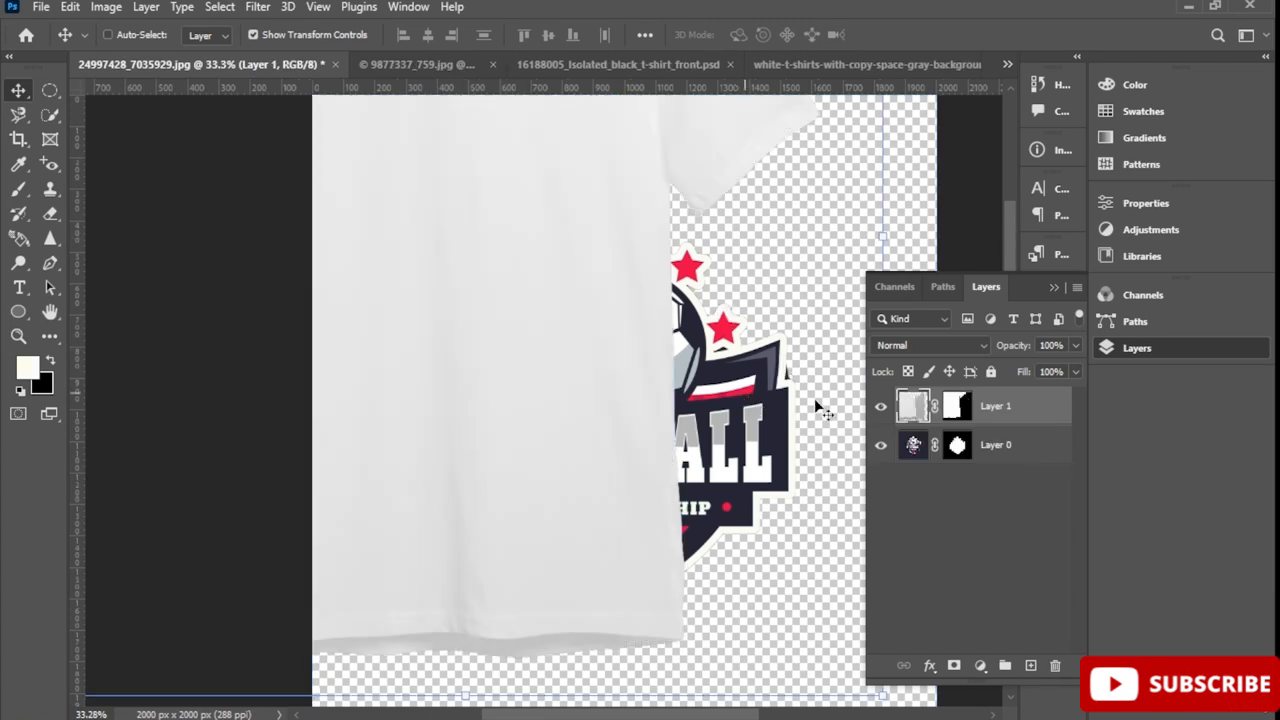
click(1006, 452)
key(Delete)
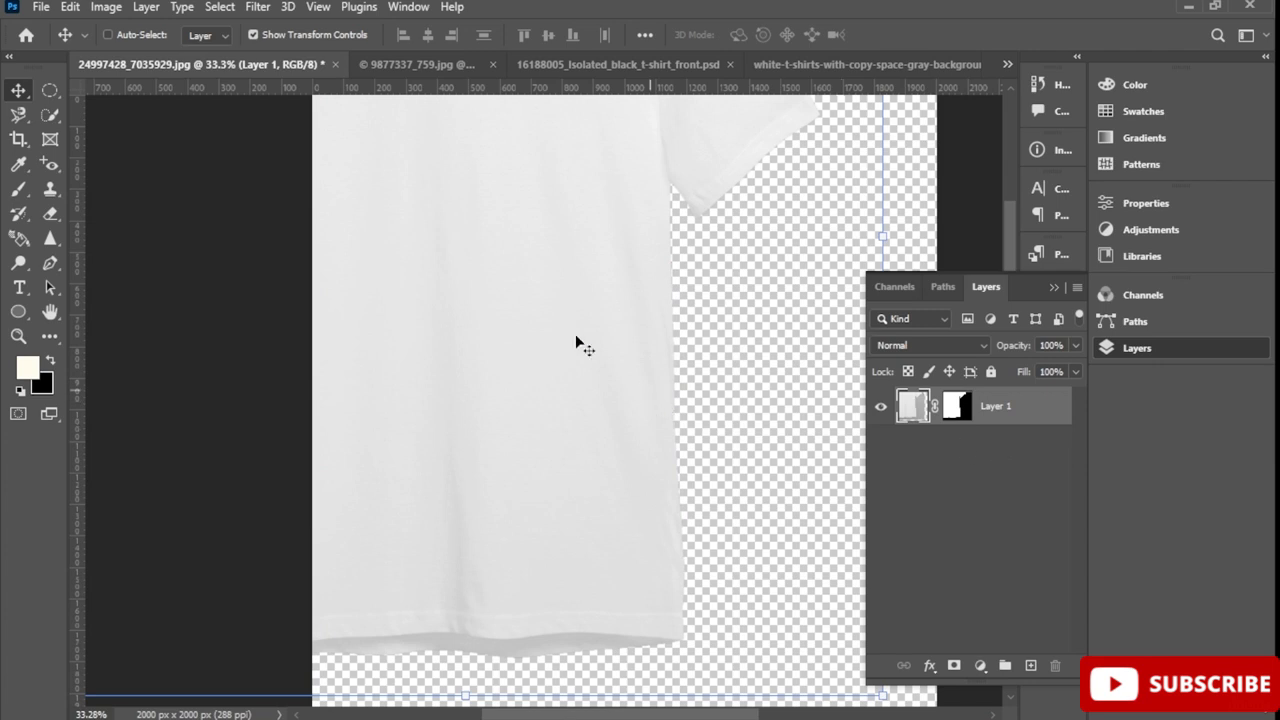
alt+scroll(537, 316, down, 5)
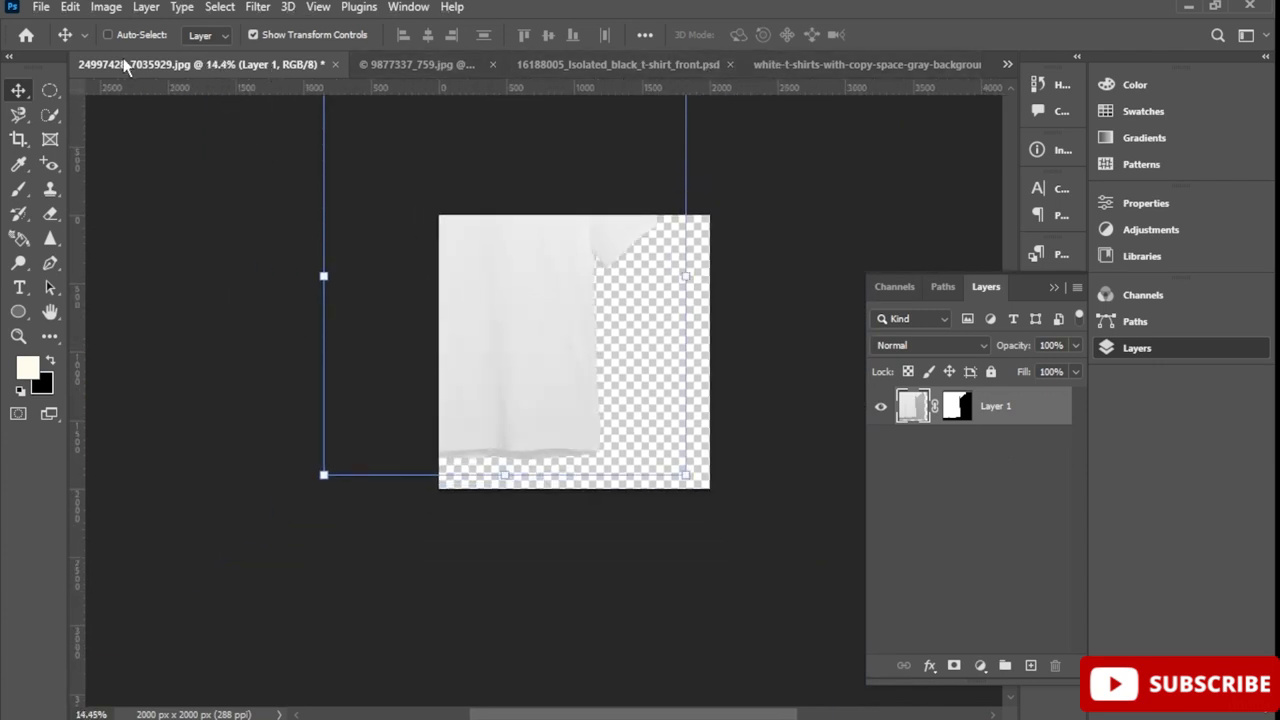
Close 16188005_Isolated_black_t-shirt_front.psd with its changes saved, and shift the sport logo within 9877337_759.jpg
click(449, 61)
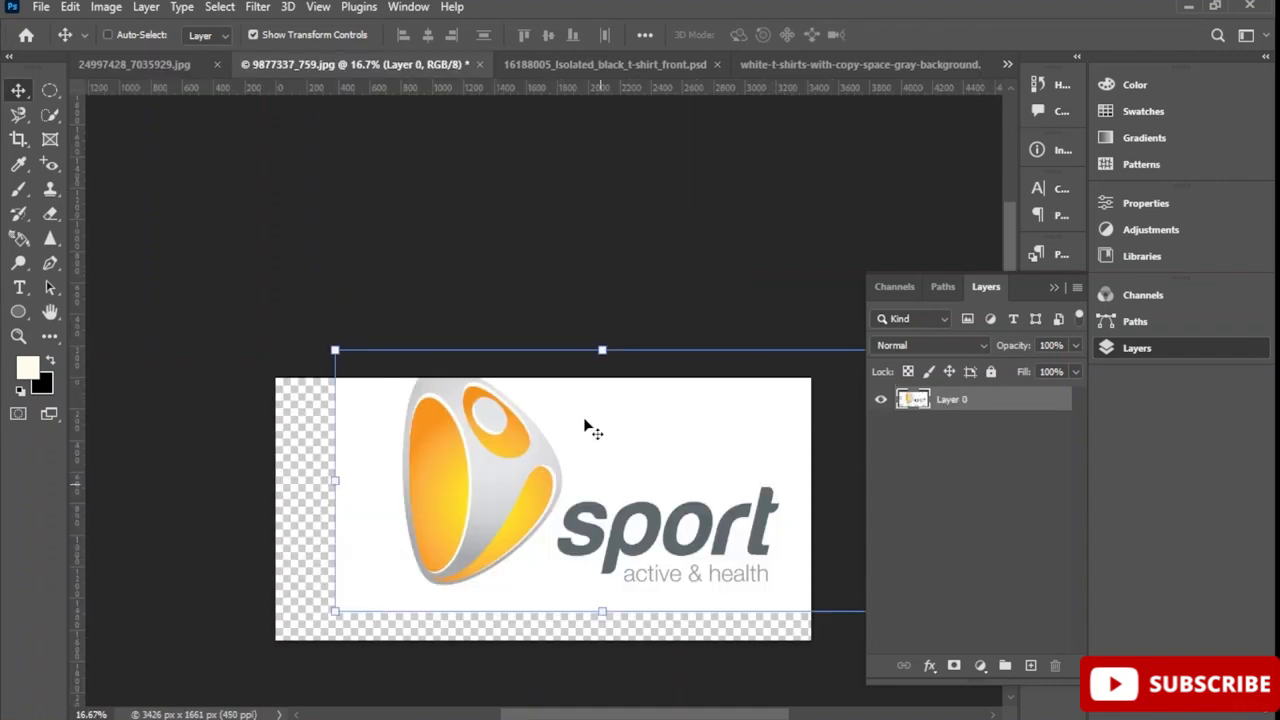
click(585, 69)
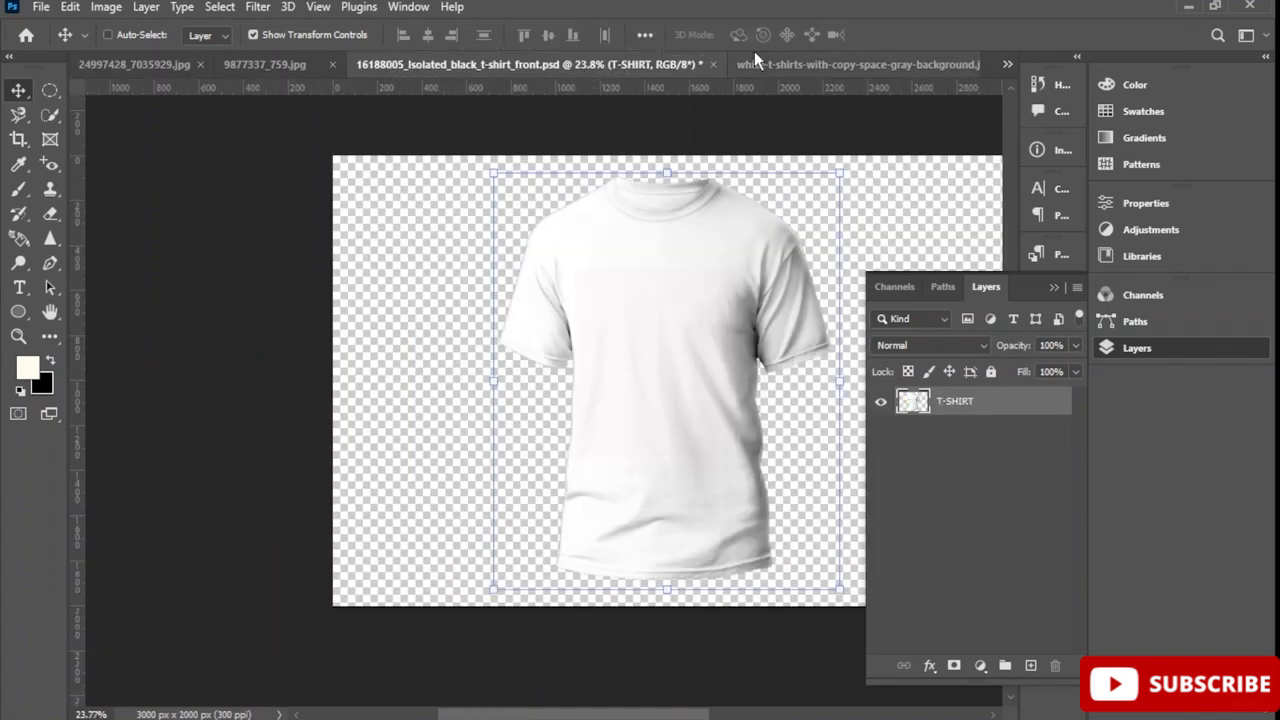
click(712, 65)
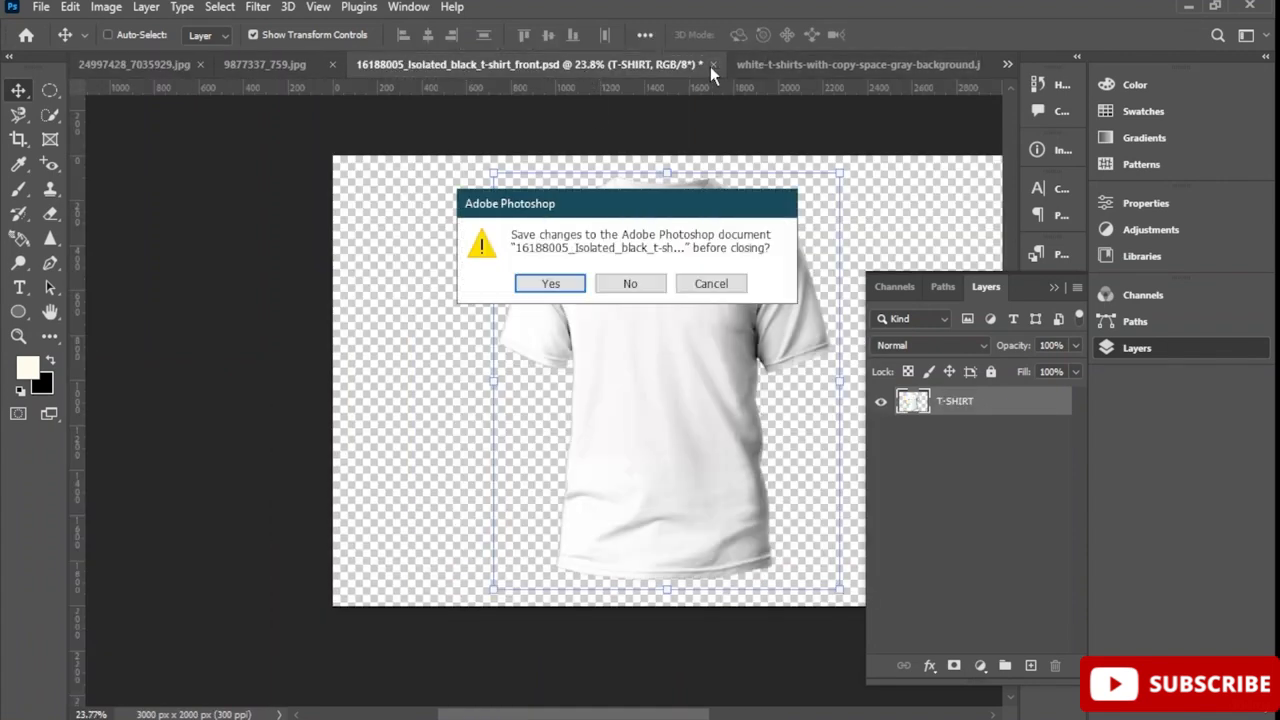
click(566, 292)
drag(566, 494, 505, 497)
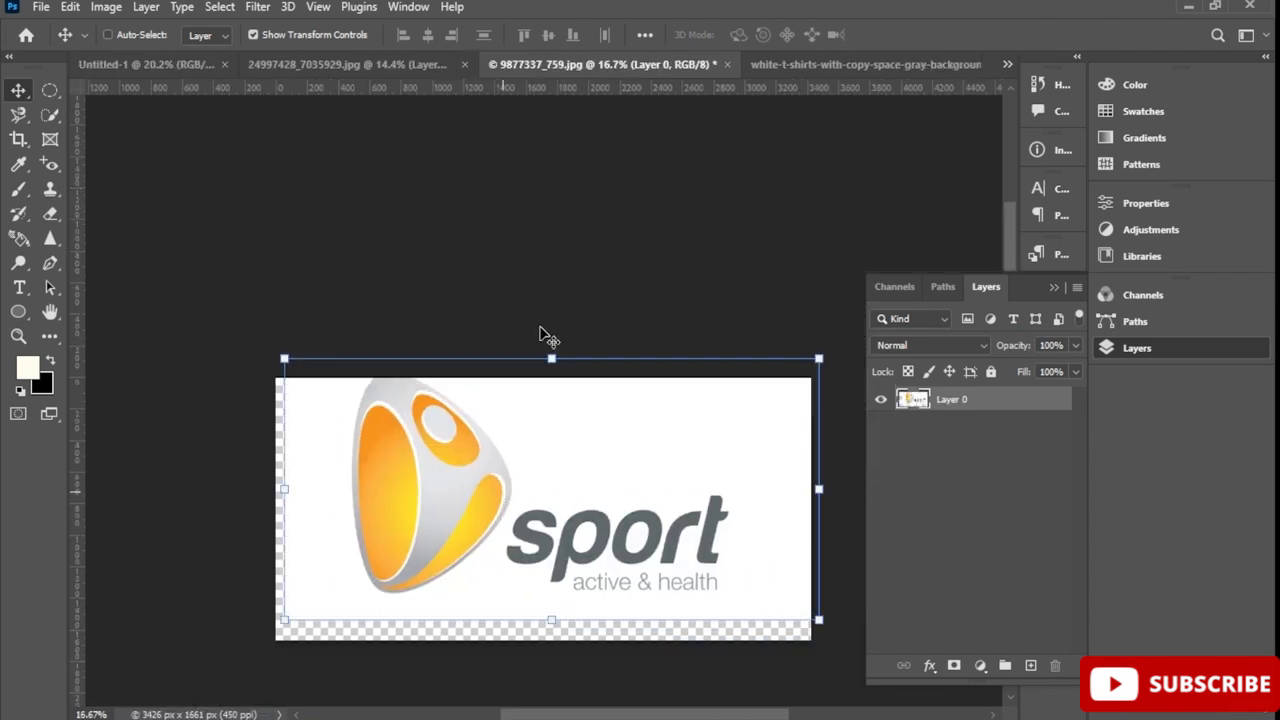
Copy the cut-out T-shirt from the white T-shirts document into Untitled-1
click(843, 62)
drag(545, 270, 244, 65)
drag(443, 300, 522, 423)
click(145, 64)
click(359, 63)
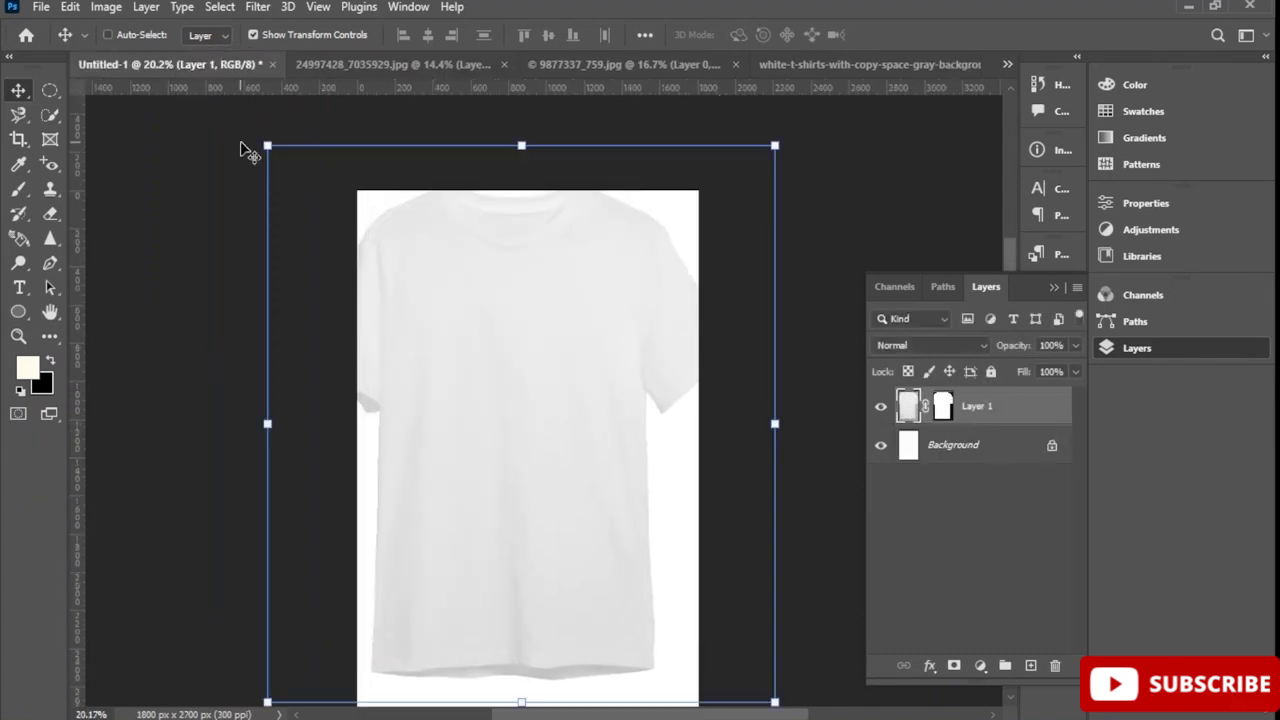
Scale the T-shirt down to about half the page width and place it centred near the page's upper edge
drag(258, 140, 663, 580)
drag(749, 642, 558, 310)
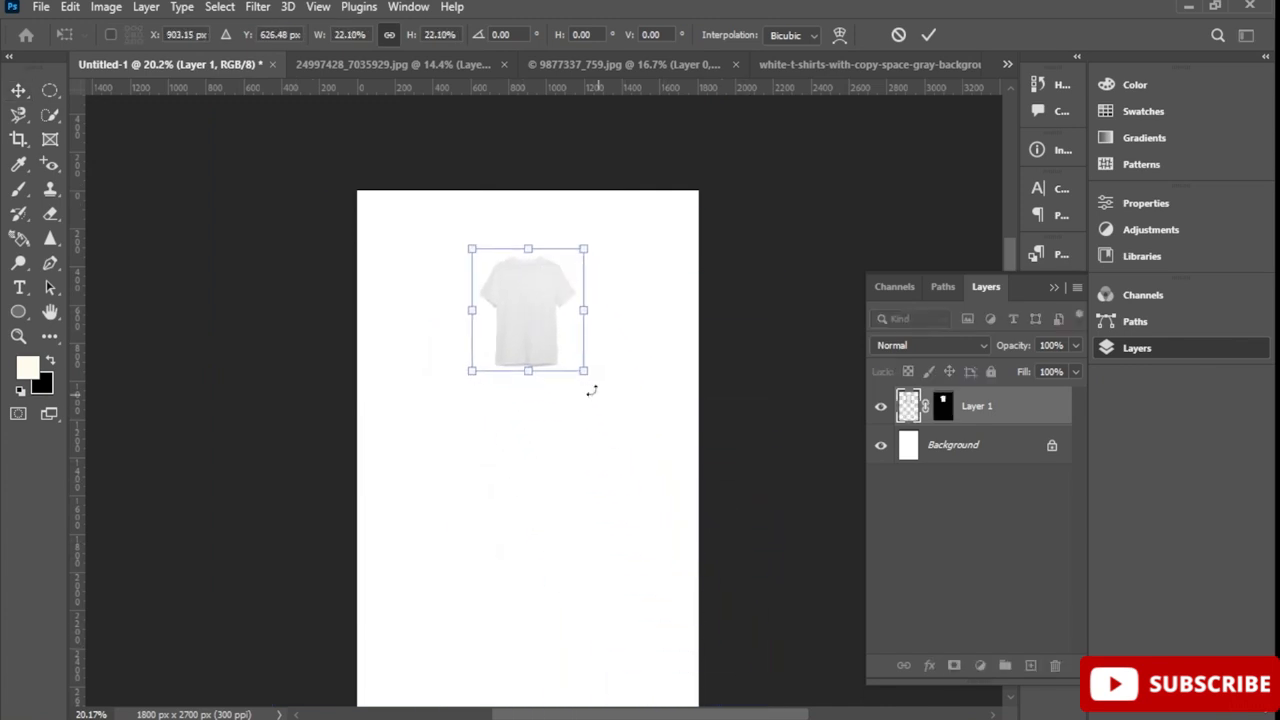
drag(582, 372, 555, 364)
click(928, 34)
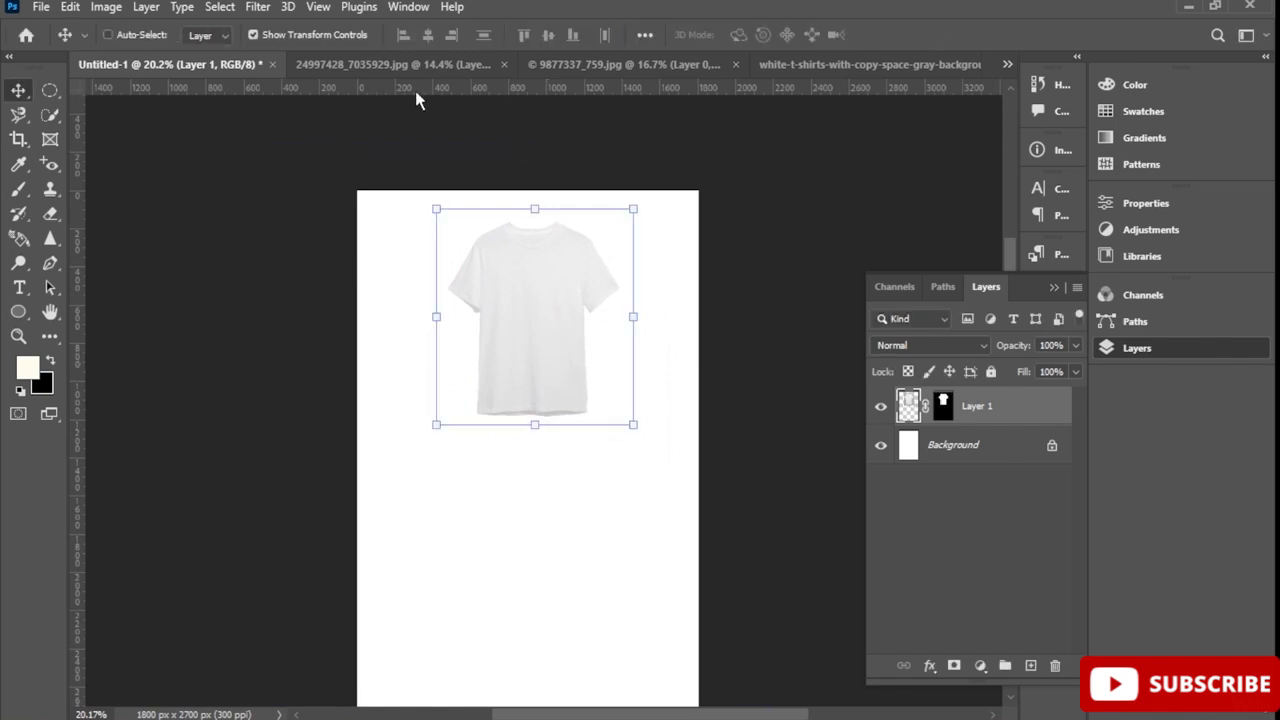
Delete the T-shirt layer from 24997428_7035929.jpg, keeping the football emblem layer
click(396, 64)
drag(557, 203, 443, 126)
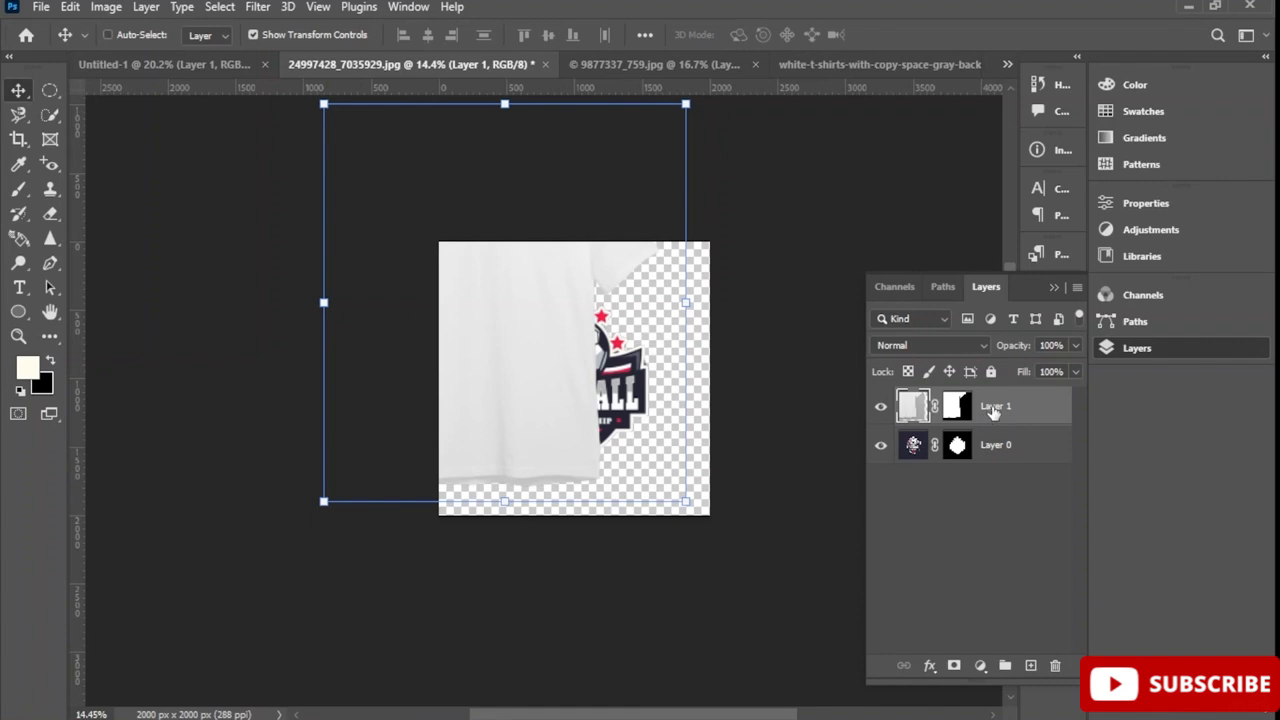
key(Delete)
Undo the front T-shirt's crop, mask and selection in the white T-shirts document
click(655, 66)
click(820, 66)
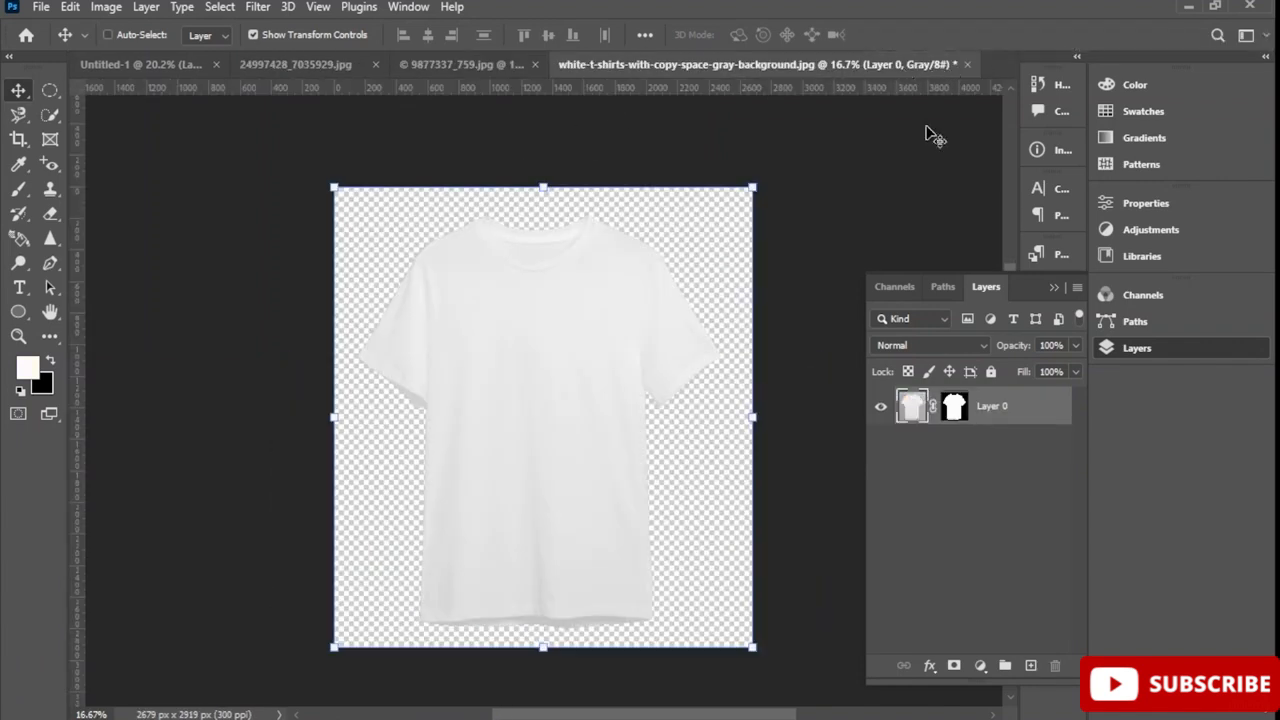
key(ctrl+z)
key(ctrl+z)
key(ctrl+z)
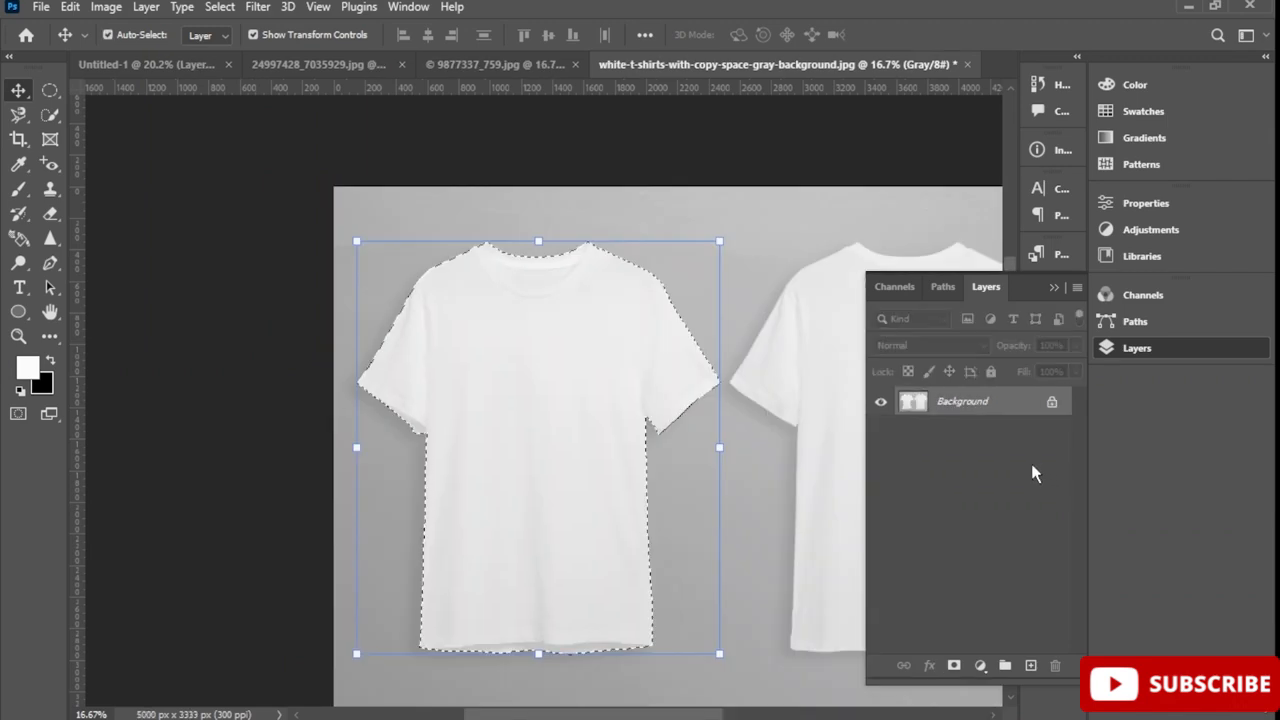
key(ctrl+z)
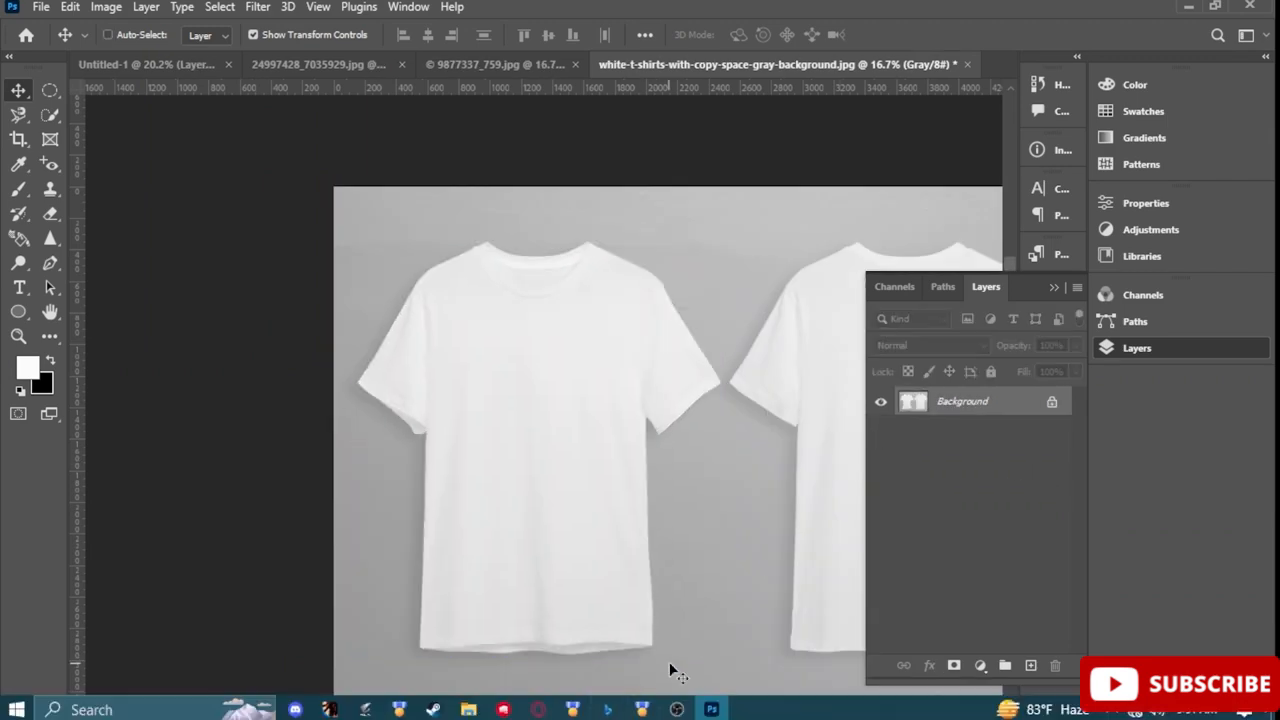
Select the back-view T-shirt with the Quick Selection tool and mask out everything around it
drag(660, 716, 755, 714)
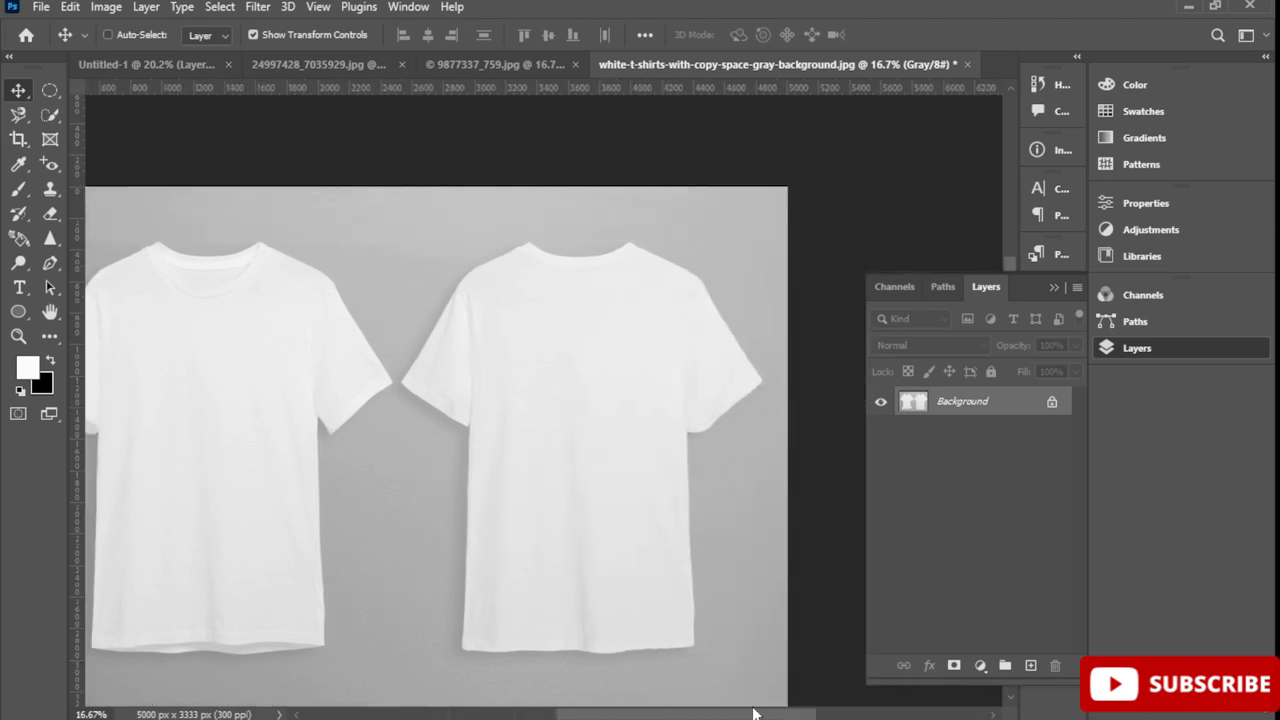
click(51, 120)
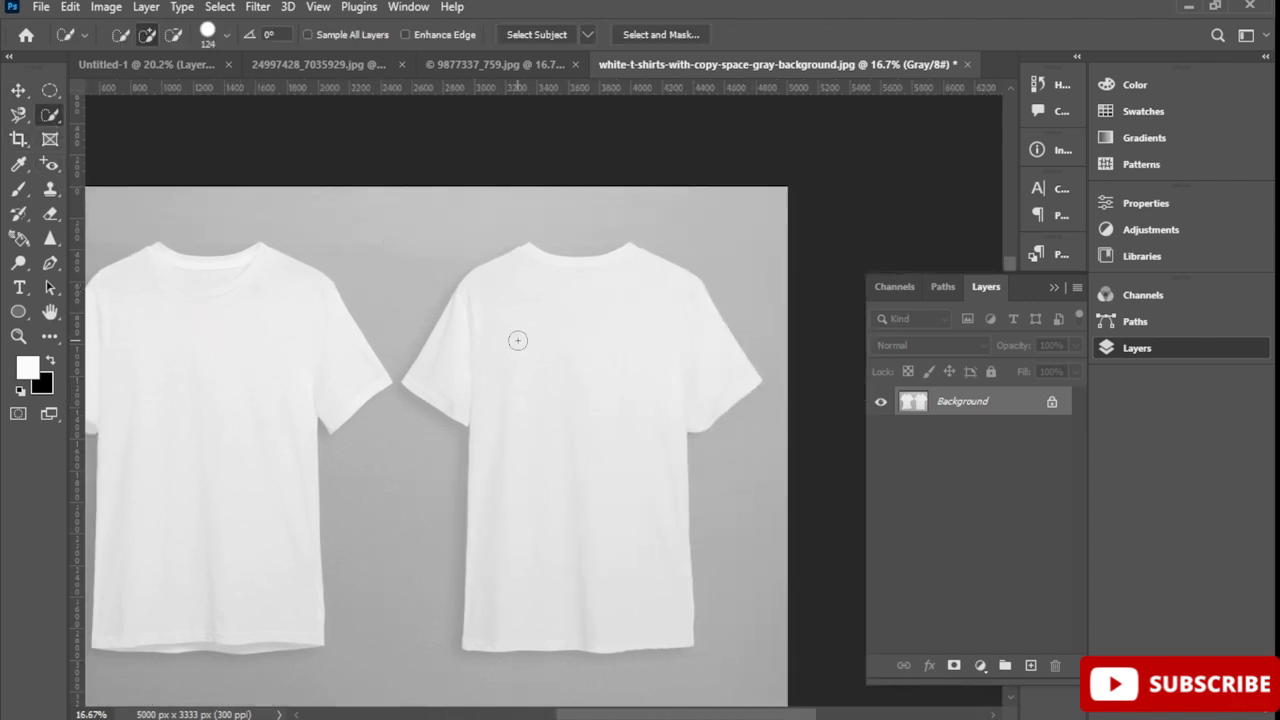
drag(555, 397, 566, 466)
click(954, 665)
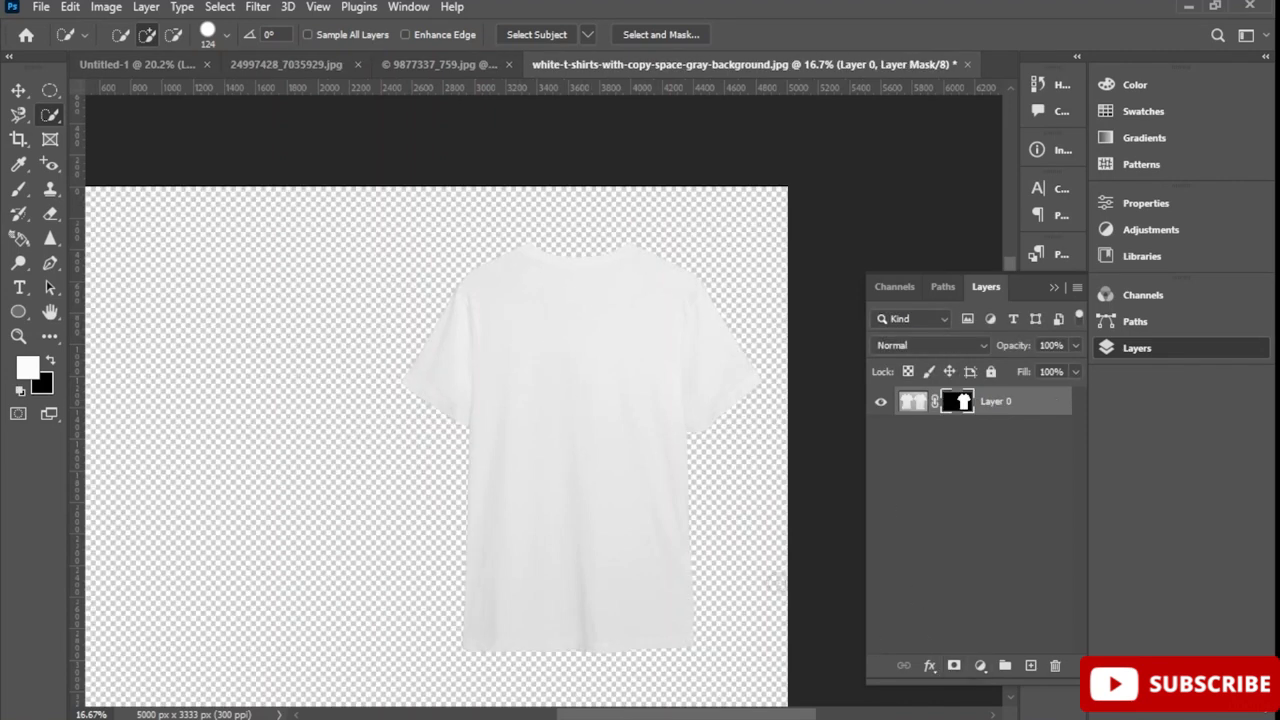
Move the cut-out back T-shirt slightly up and to the left within the white T-shirts document
click(18, 91)
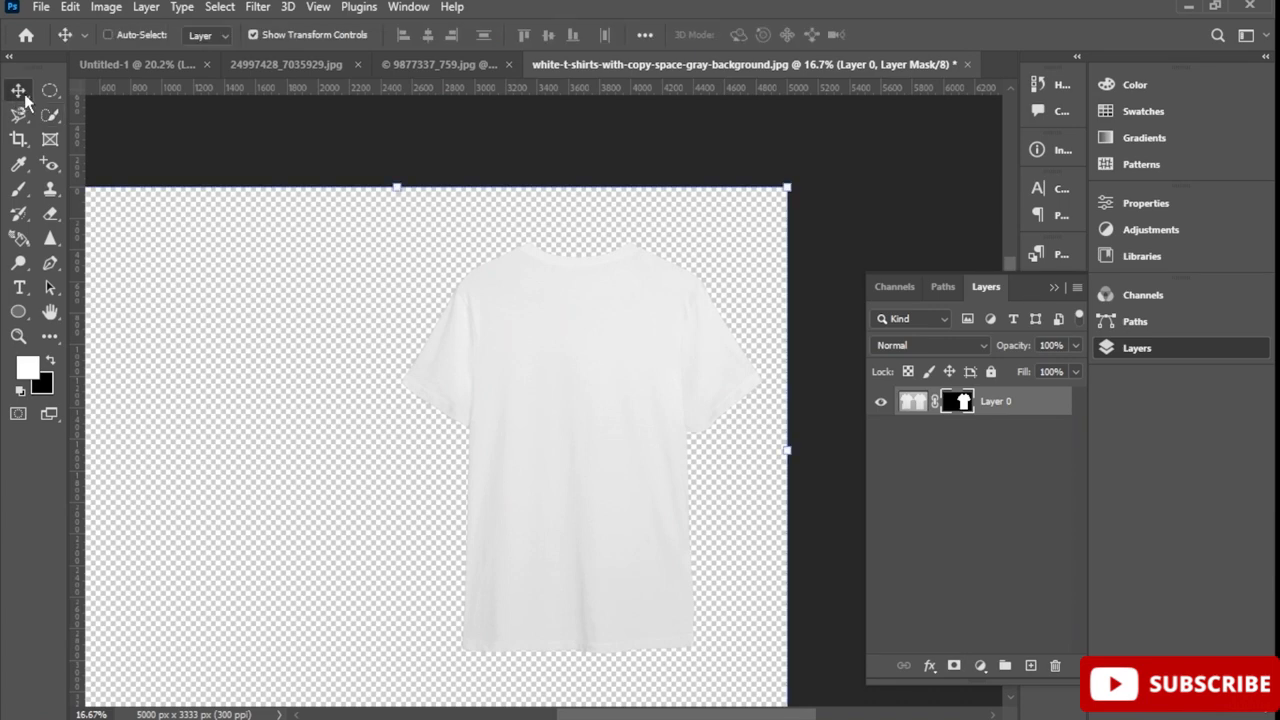
click(445, 62)
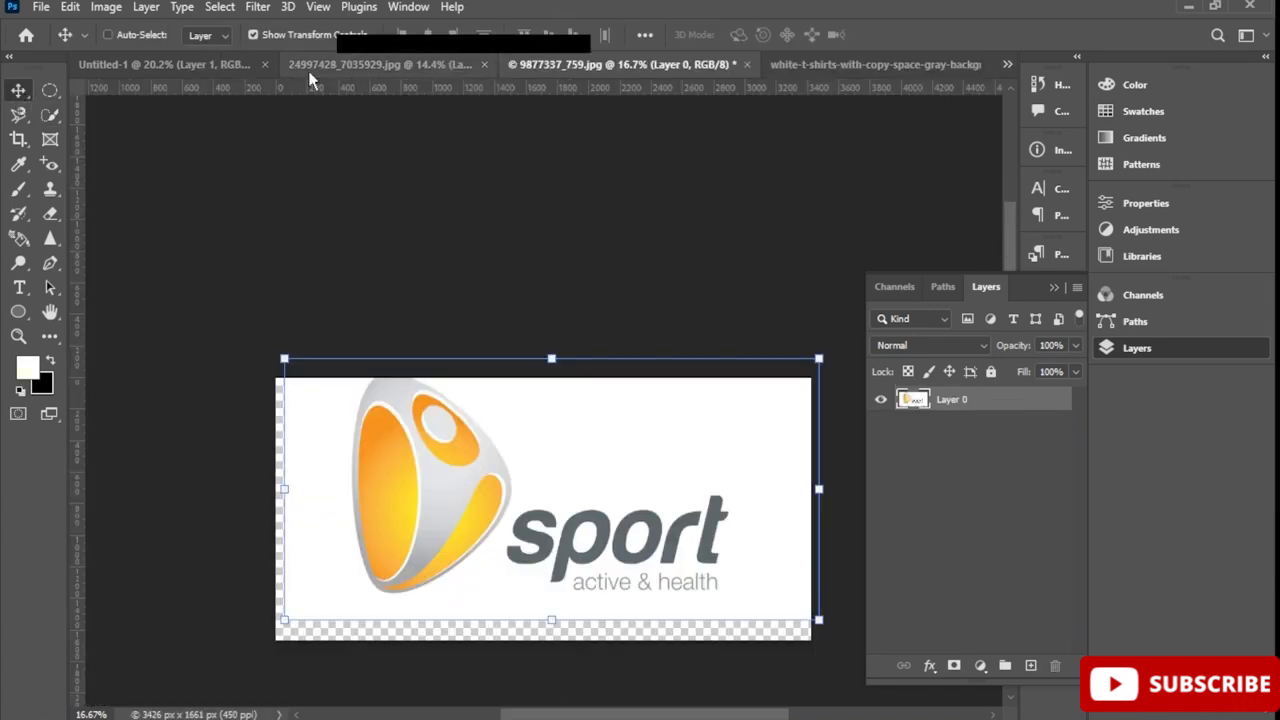
click(235, 63)
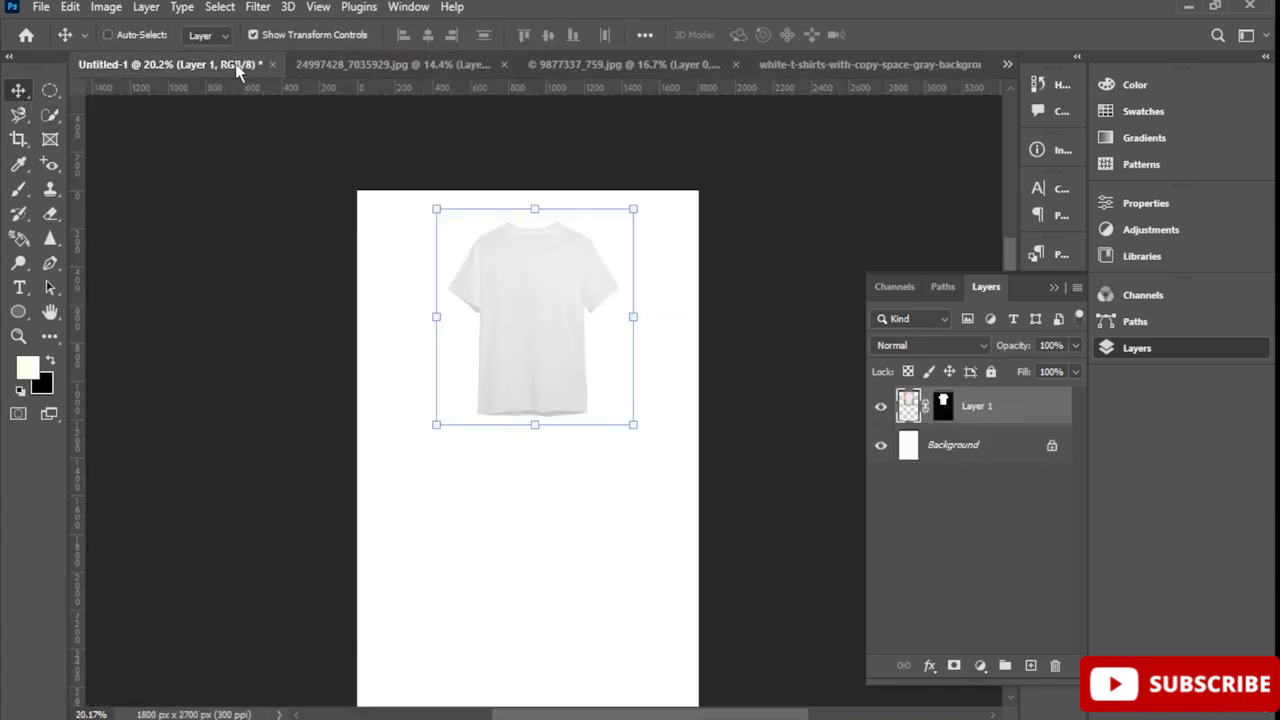
click(831, 66)
drag(659, 409, 522, 381)
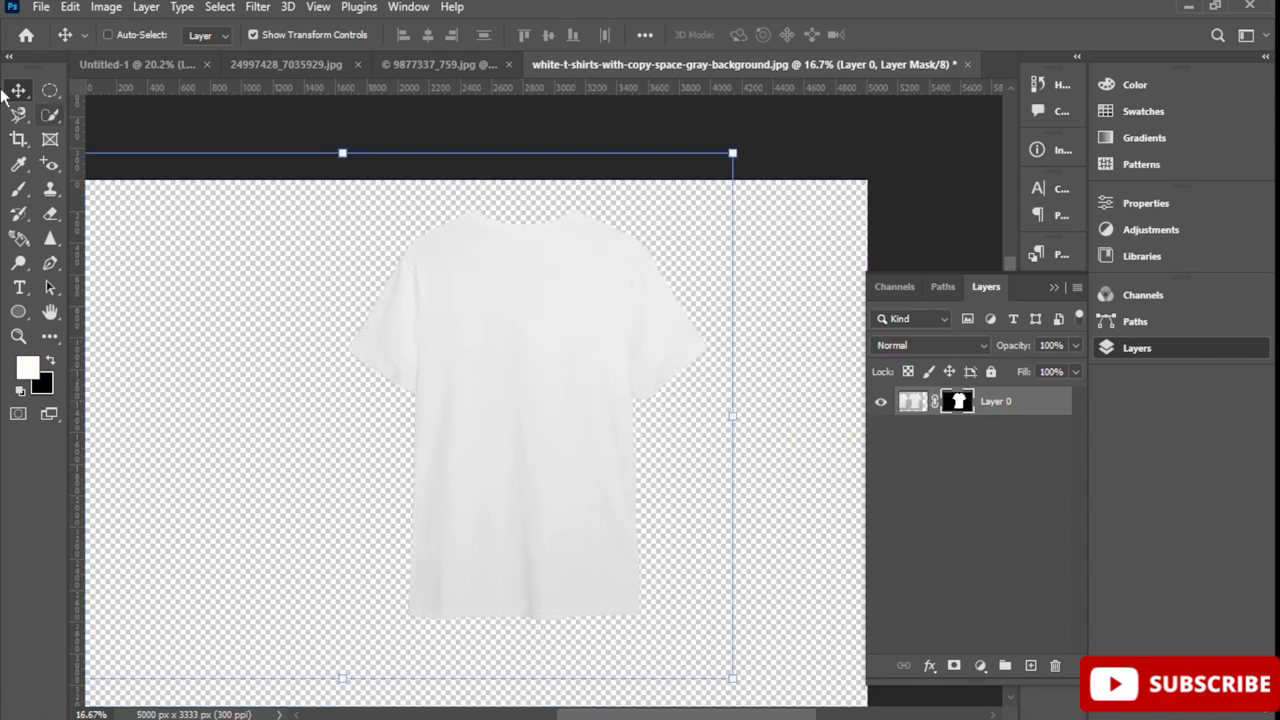
Crop the canvas closely around the back T-shirt and copy the shirt into Untitled-1
click(18, 139)
drag(90, 186, 218, 190)
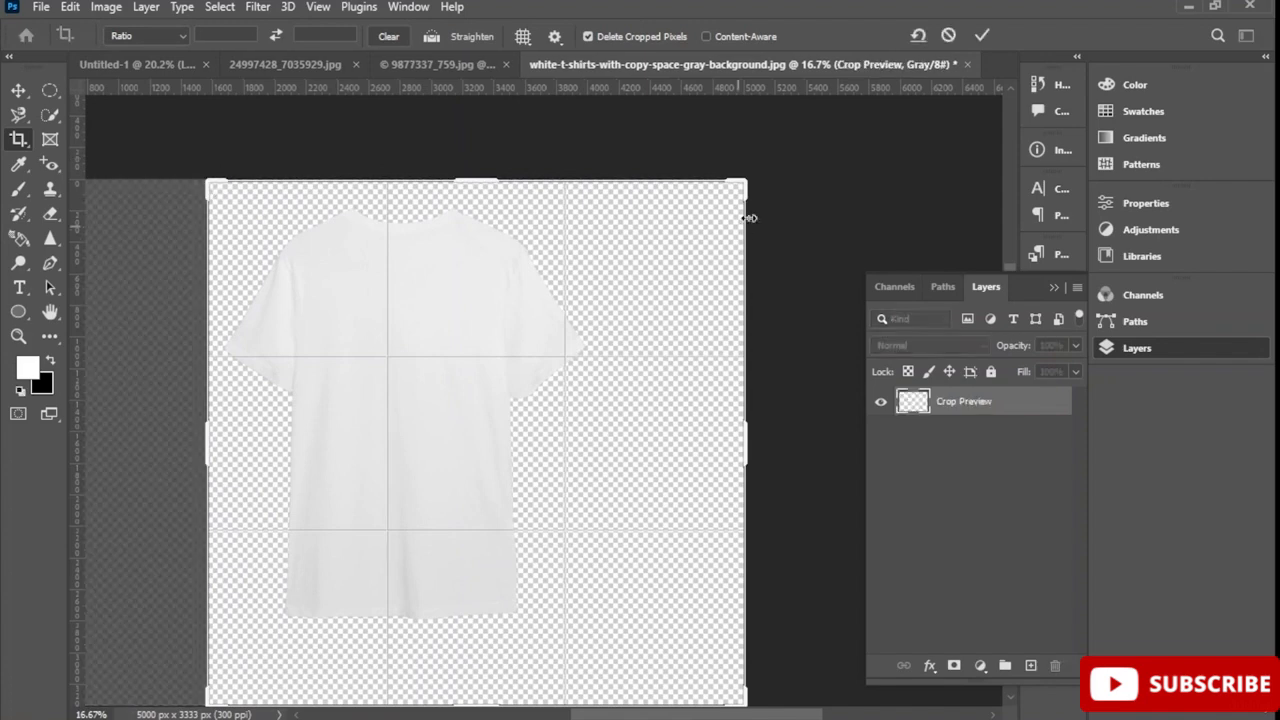
drag(745, 183, 668, 182)
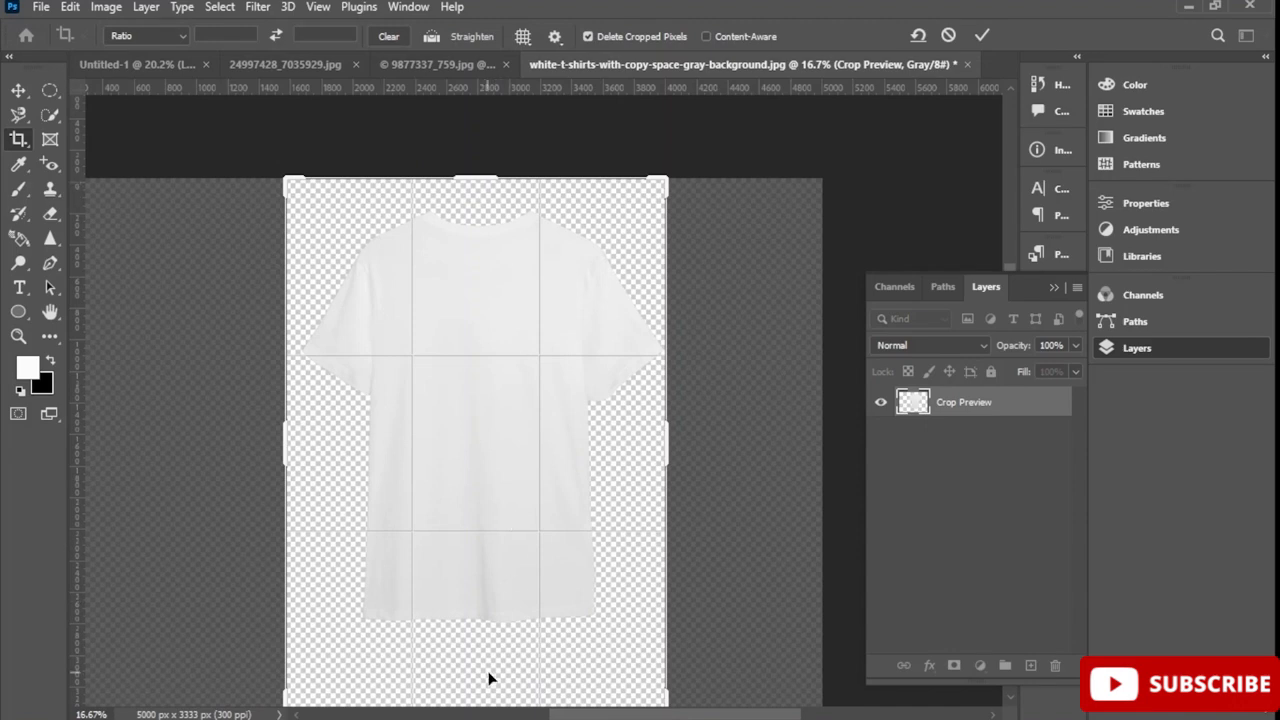
scroll(492, 660, down, 3)
drag(474, 660, 481, 620)
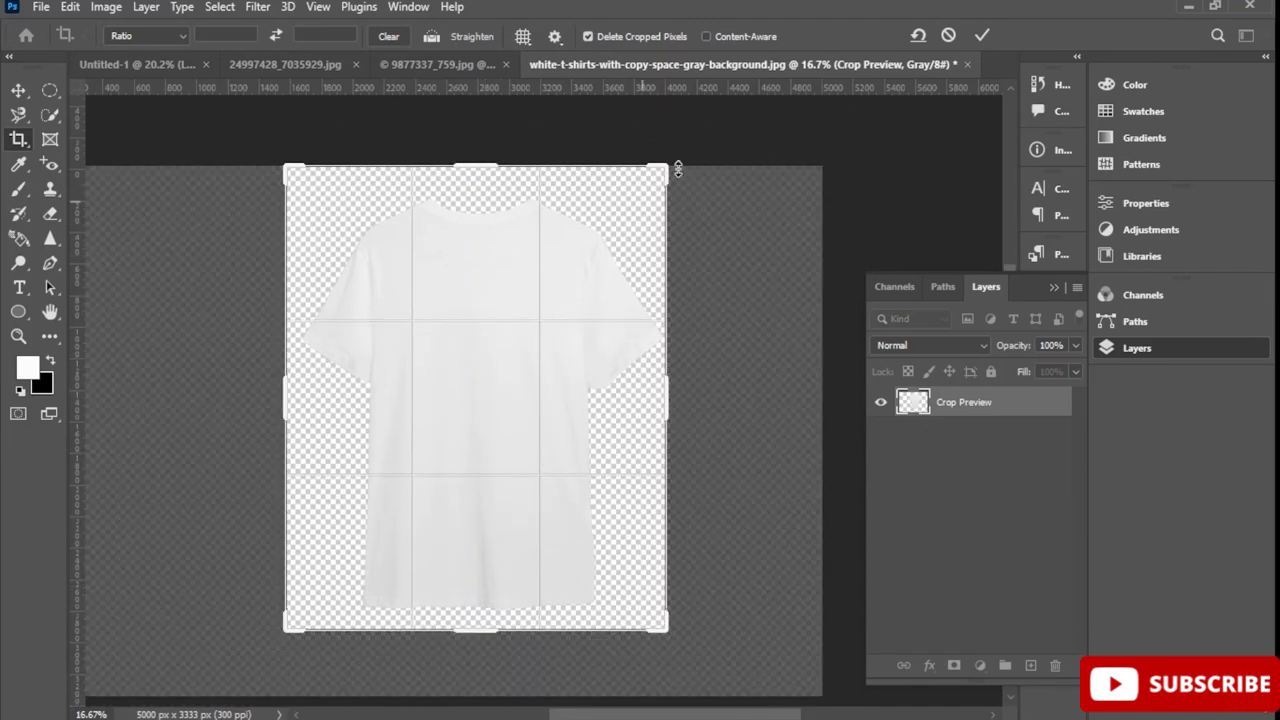
click(982, 35)
click(18, 94)
drag(544, 366, 549, 560)
Try to scale the back T-shirt to 47.04% and place it below the front T-shirt
drag(317, 266, 560, 444)
drag(608, 604, 505, 517)
drag(394, 404, 451, 466)
drag(549, 589, 530, 571)
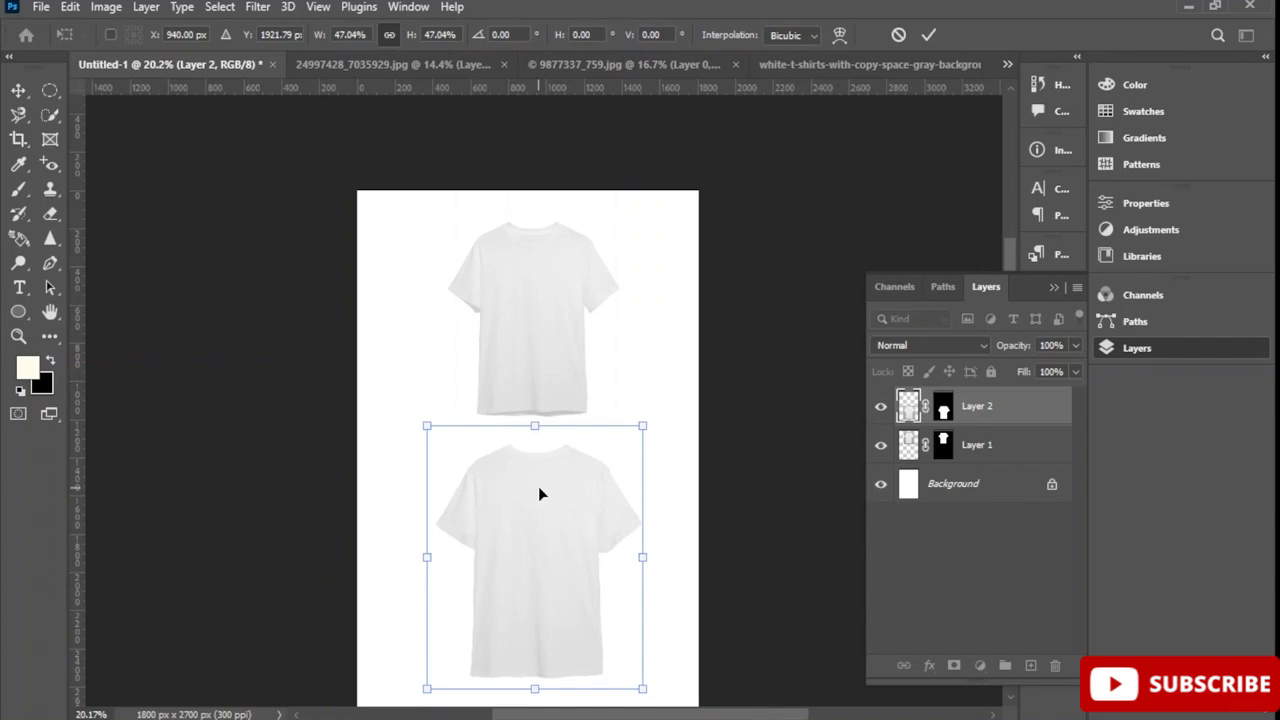
Copy the football emblem from 24997428_7035929.jpg into Untitled-1
click(394, 60)
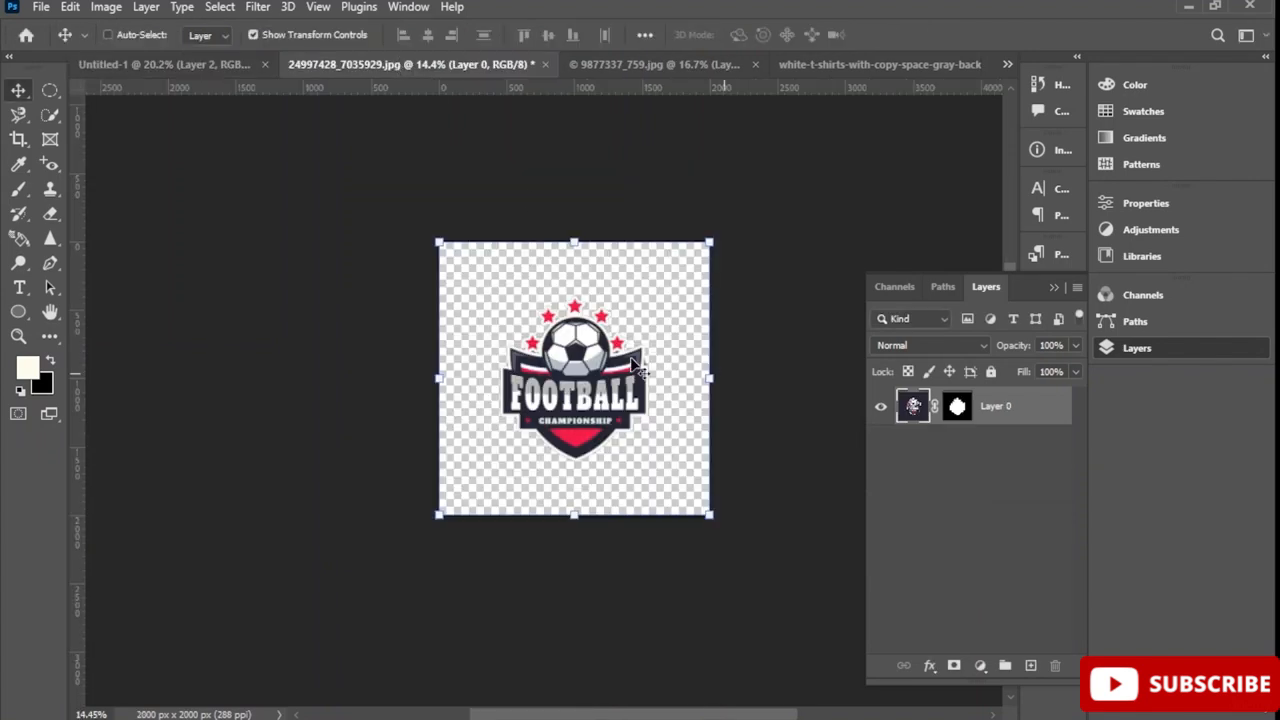
drag(617, 399, 582, 248)
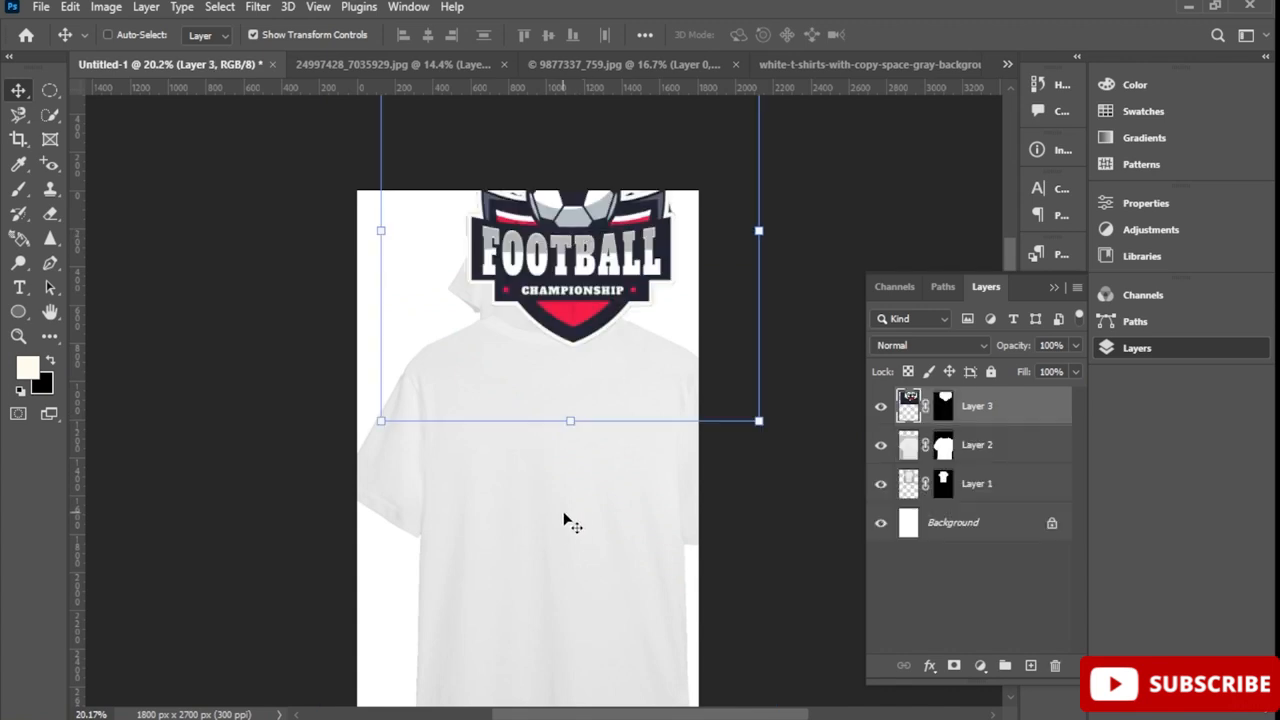
Scale the back T-shirt layer down to about the front T-shirt's size and place it directly below that shirt
click(988, 449)
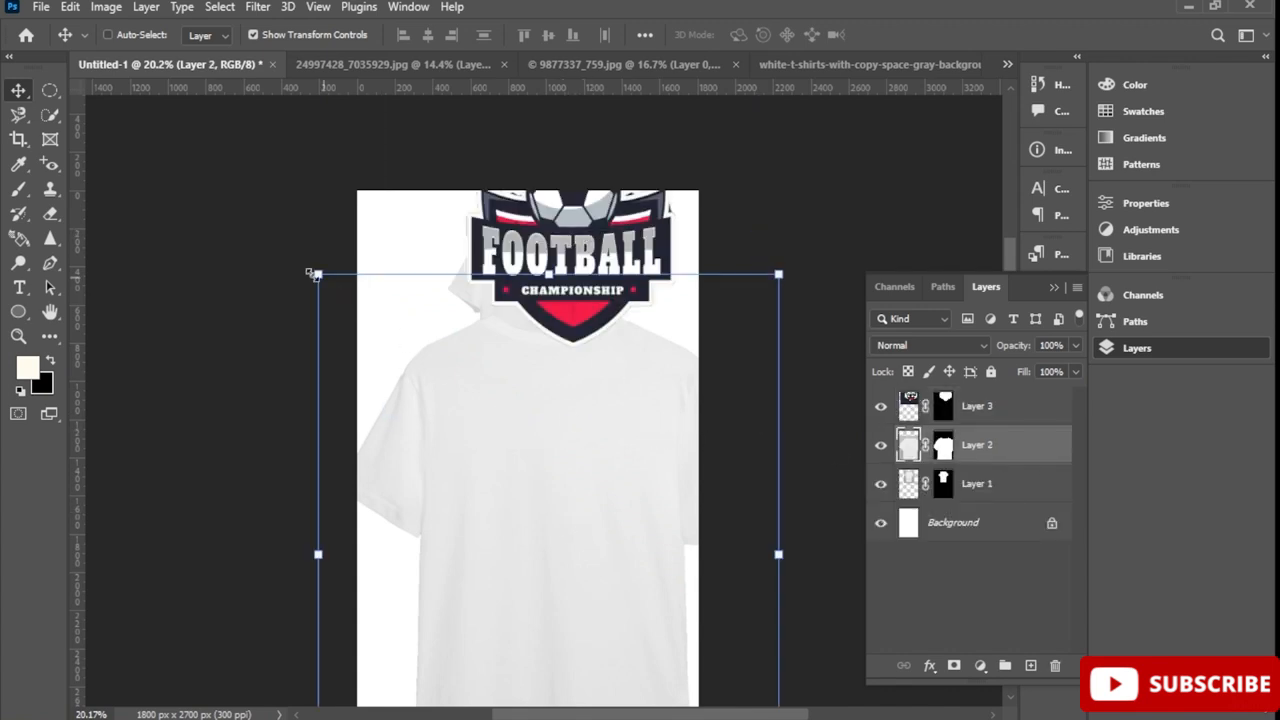
drag(319, 275, 494, 486)
drag(629, 606, 525, 532)
drag(383, 420, 482, 526)
drag(586, 634, 537, 530)
click(928, 34)
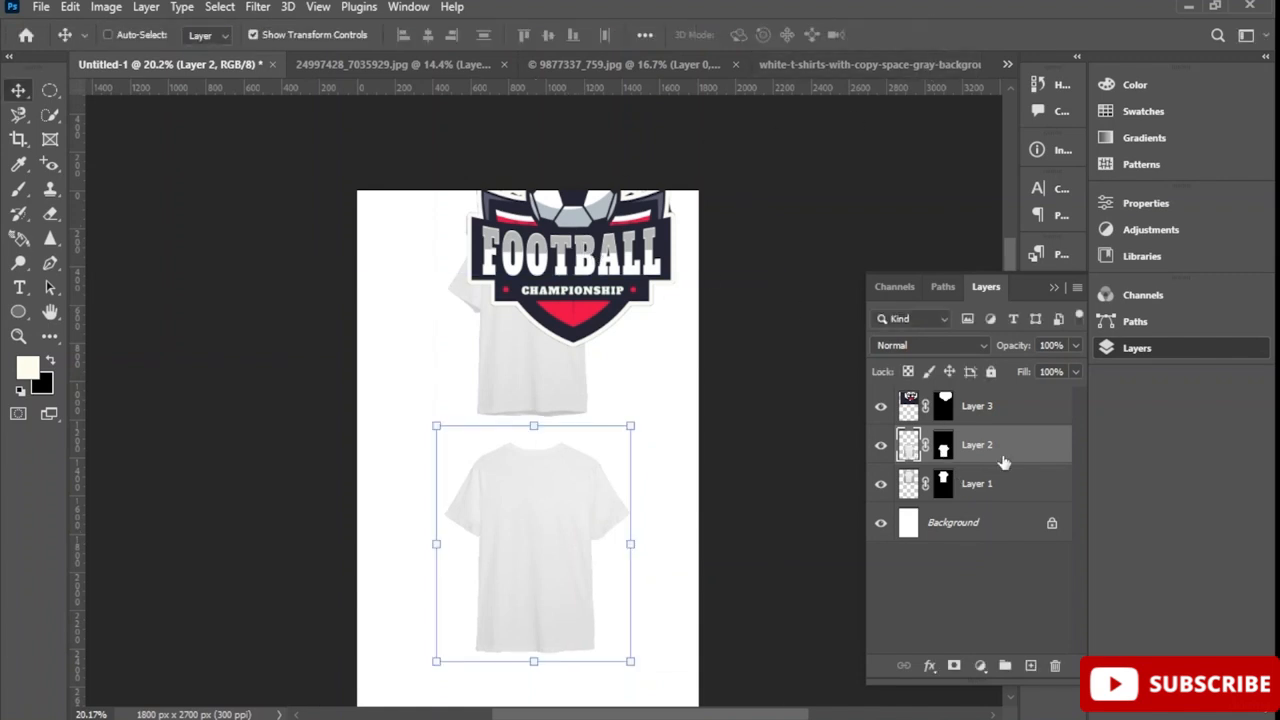
Scale the football emblem down to 6.79% and place it as a small chest logo on the front T-shirt
click(1005, 410)
drag(552, 225, 515, 325)
drag(344, 142, 647, 407)
scroll(640, 380, up, 3)
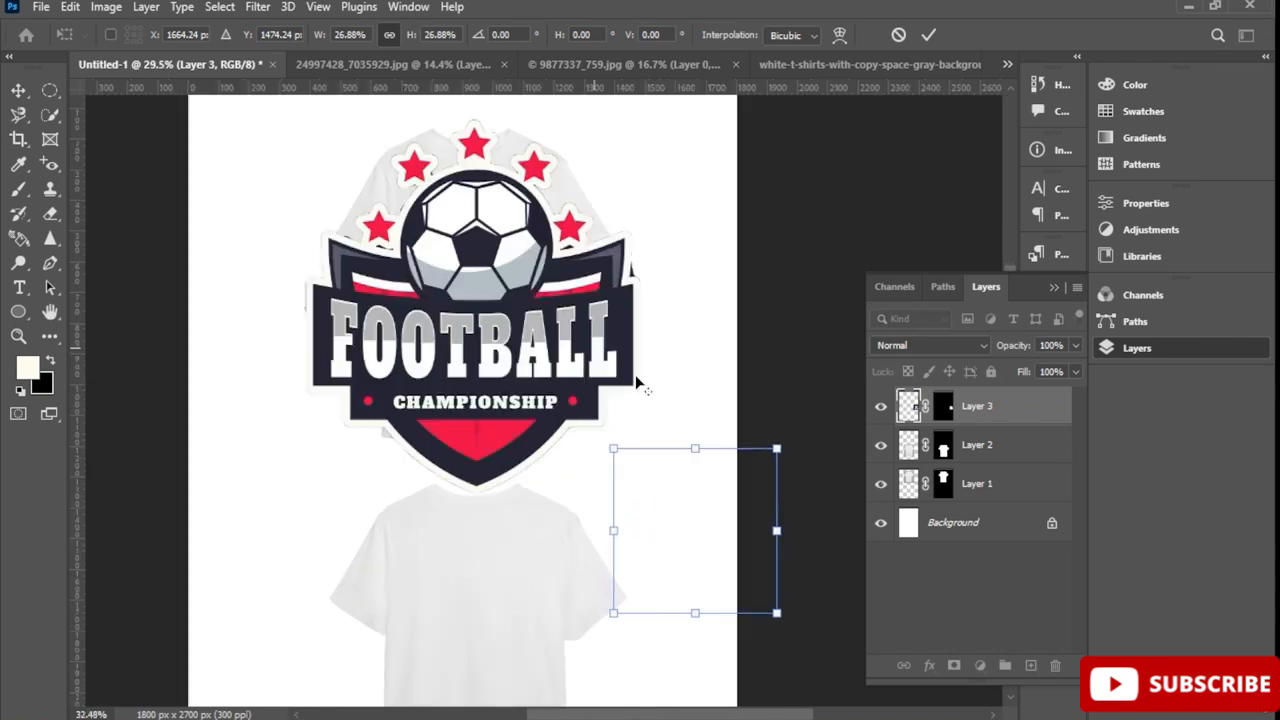
drag(625, 460, 491, 234)
scroll(584, 212, up, 3)
drag(499, 312, 460, 216)
drag(402, 164, 466, 234)
drag(508, 283, 477, 220)
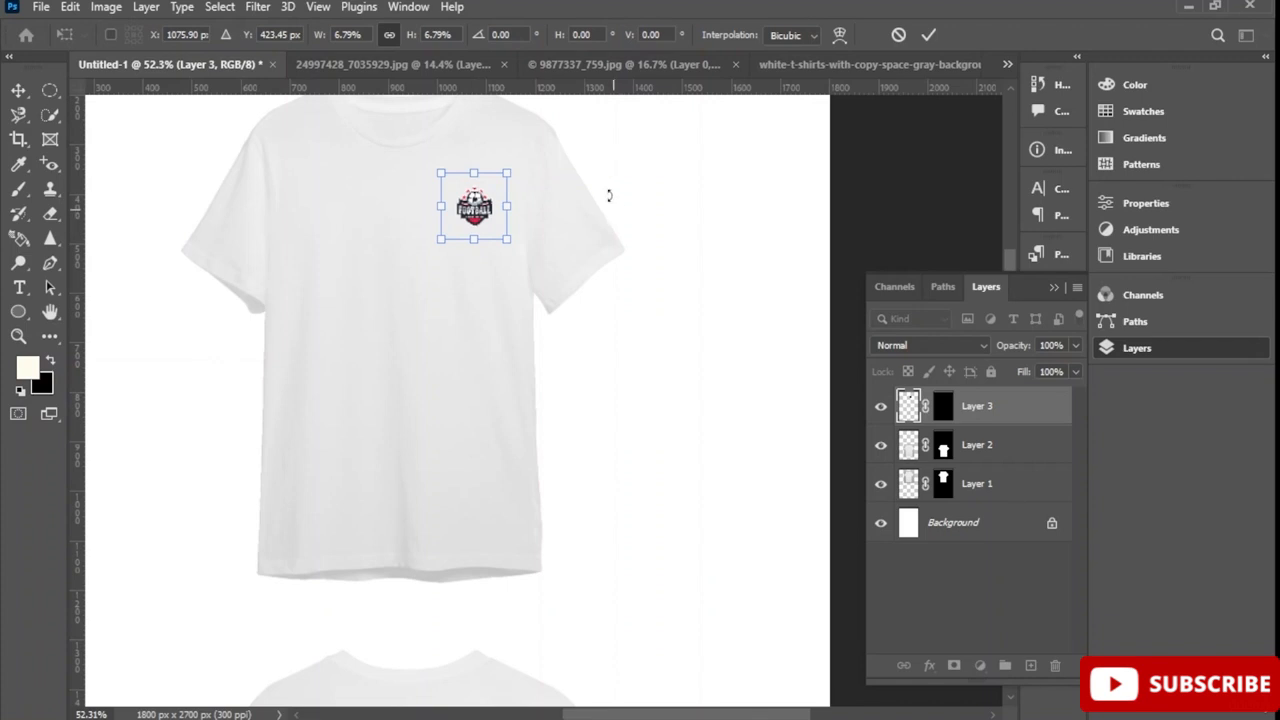
click(932, 31)
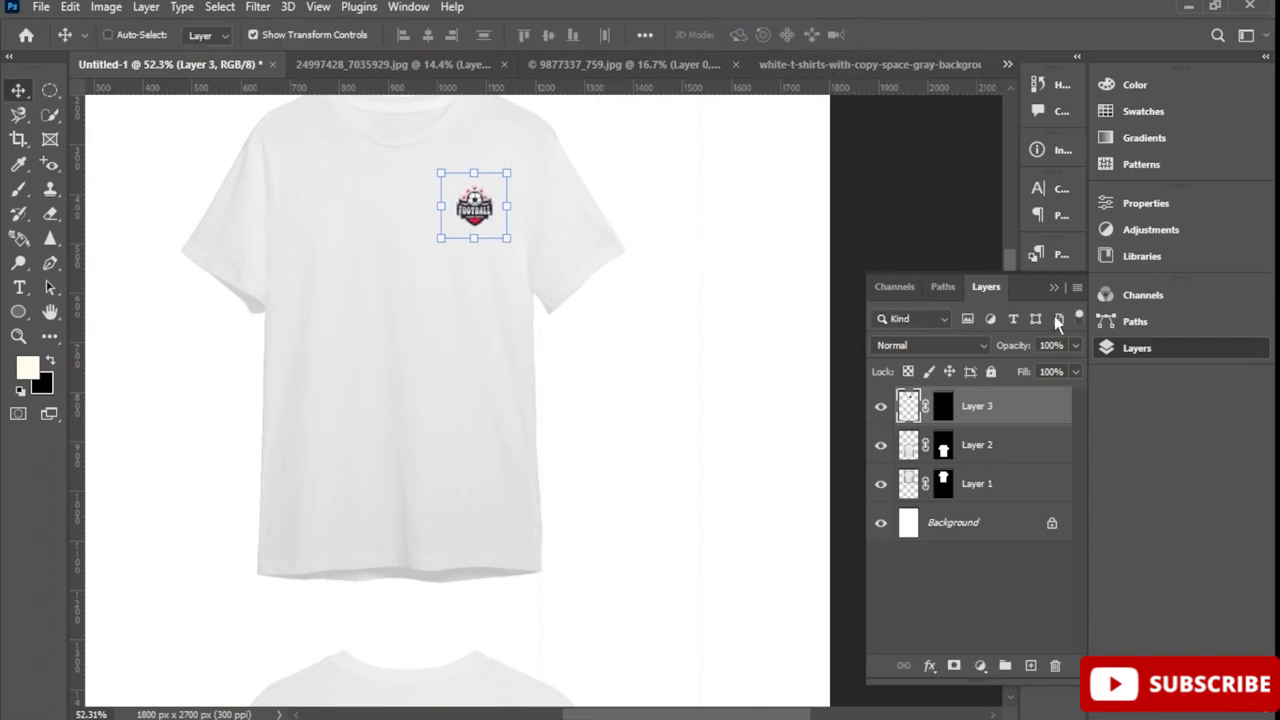
Try blending the emblem into the shirt using Blend If values of 28 and 202 for This Layer and 142 for Underlying Layer
right_click(997, 407)
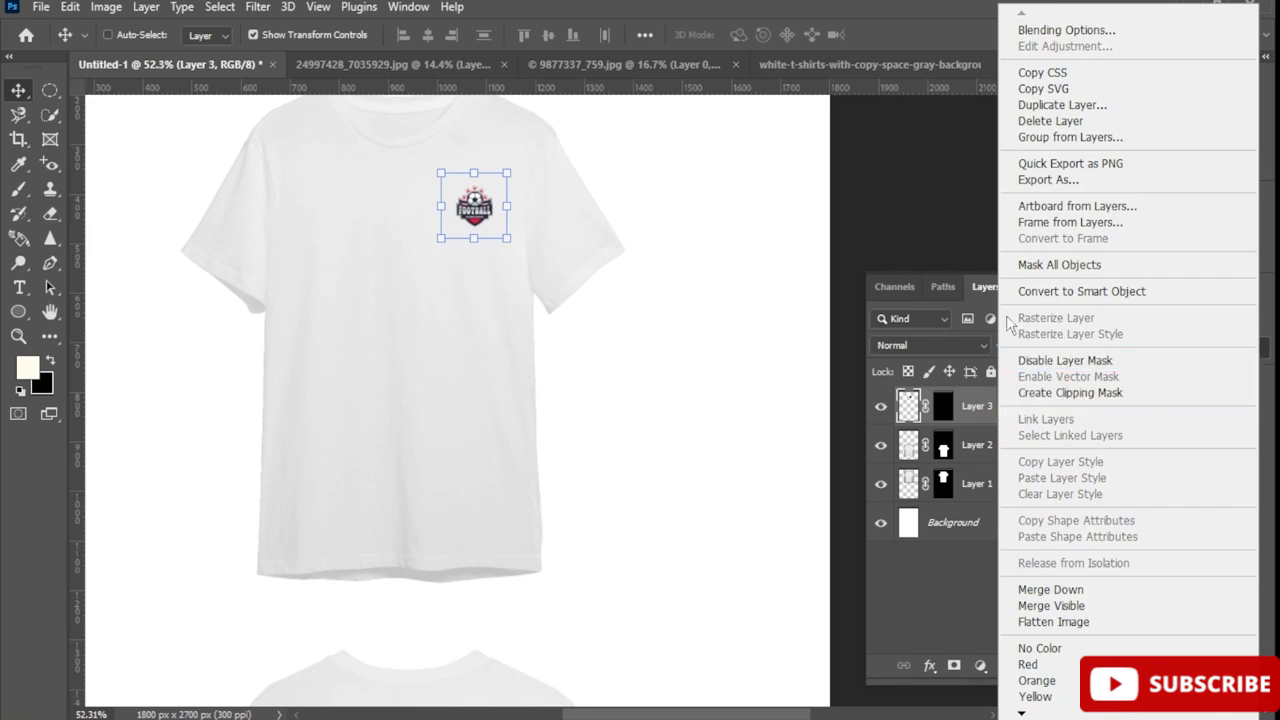
click(1052, 36)
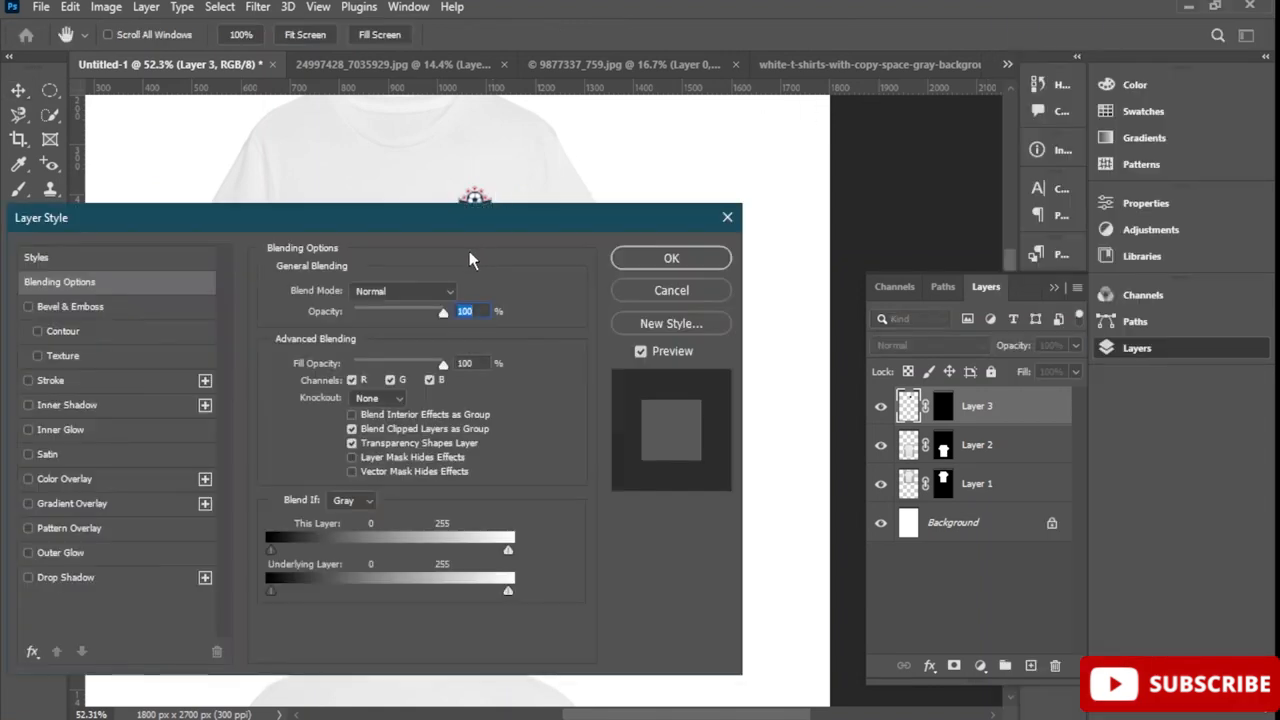
drag(490, 217, 421, 325)
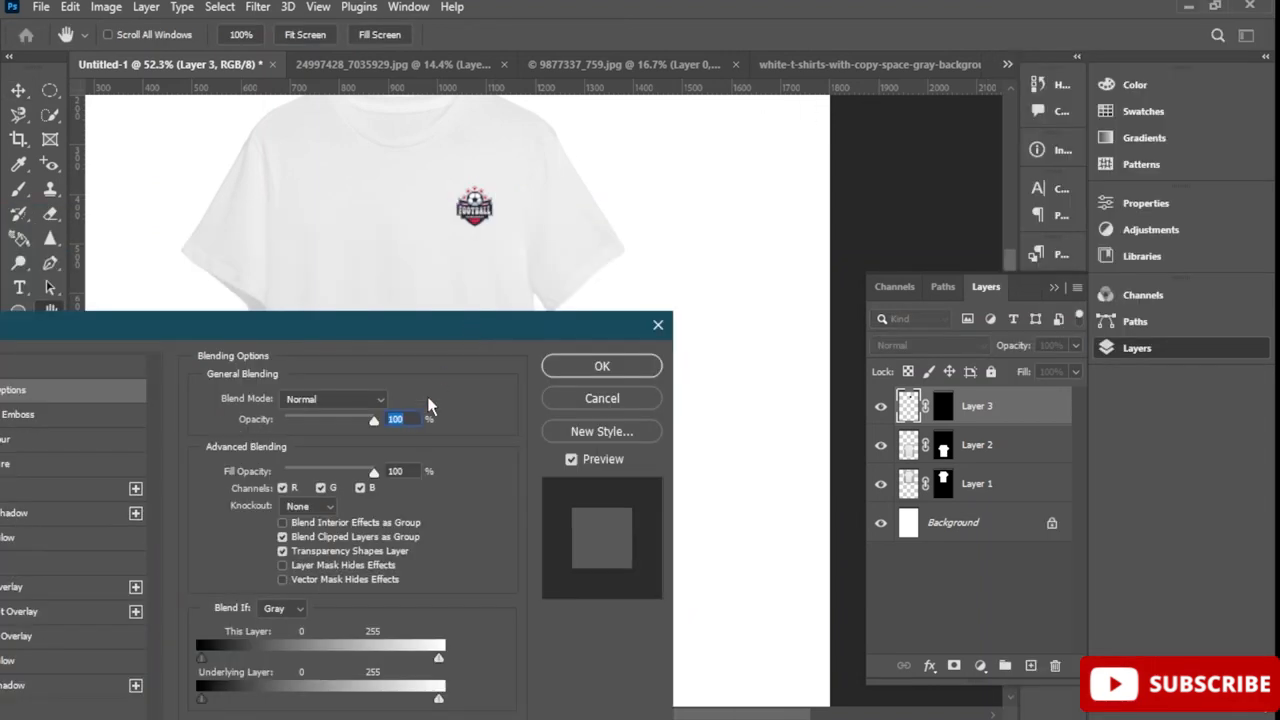
drag(430, 658, 389, 660)
mouse_move(438, 699)
mouse_down()
mouse_move(387, 705)
mouse_move(458, 700)
mouse_up()
drag(200, 703, 334, 698)
mouse_move(207, 648)
mouse_down()
mouse_move(246, 651)
mouse_move(229, 653)
mouse_up()
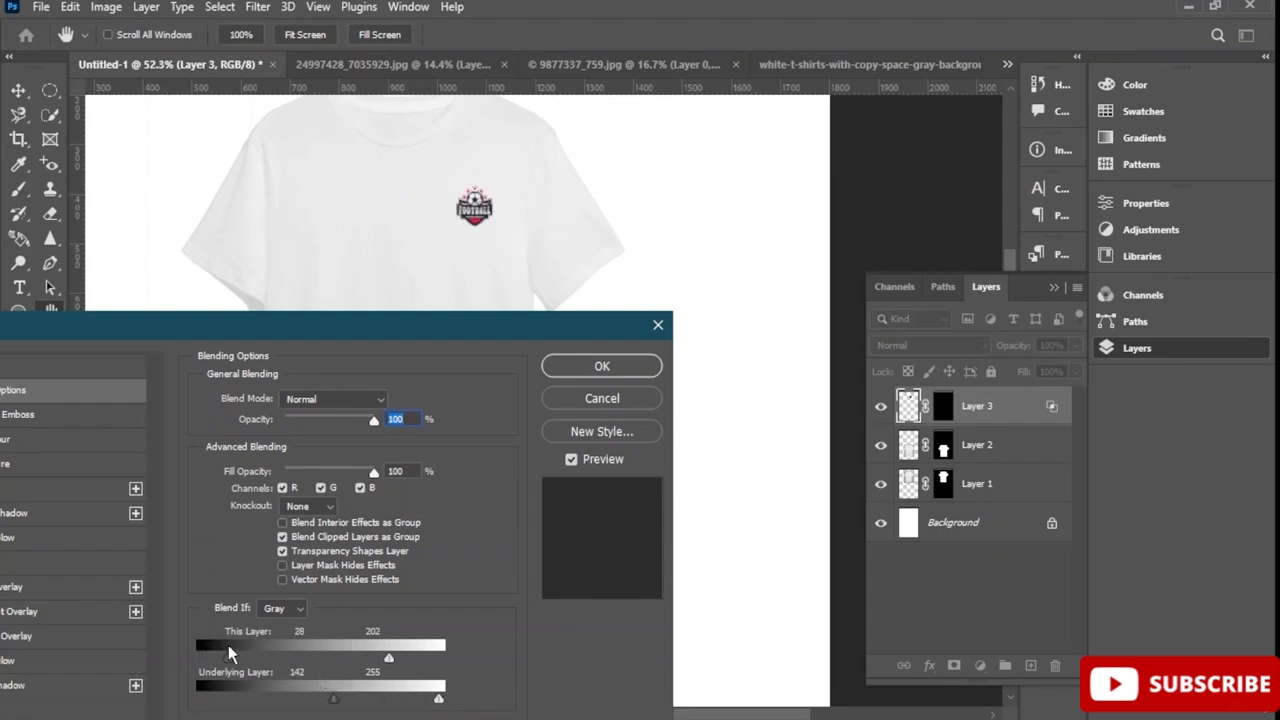
key(alt)
click(631, 377)
scroll(489, 246, up, 5)
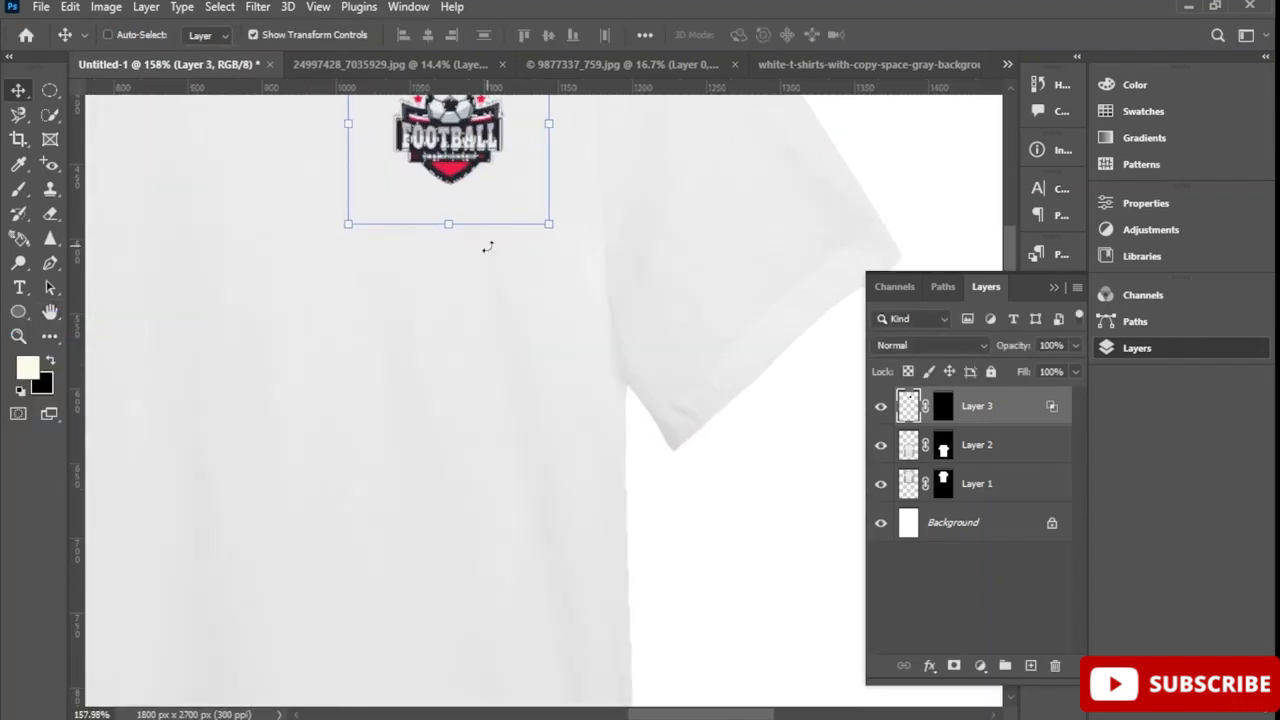
scroll(487, 246, up, 6)
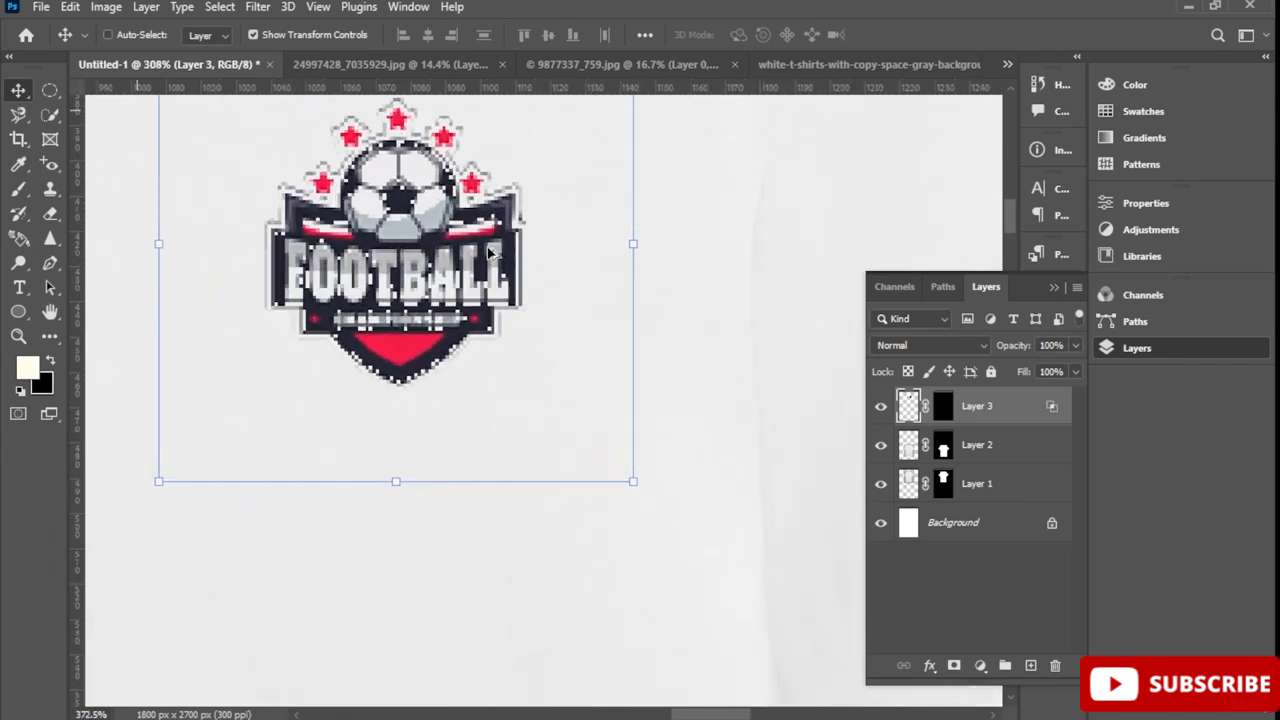
Try a black limit of 73 for Underlying Layer in the emblem's Blend If settings, and discard the emblem's blending changes
right_click(968, 412)
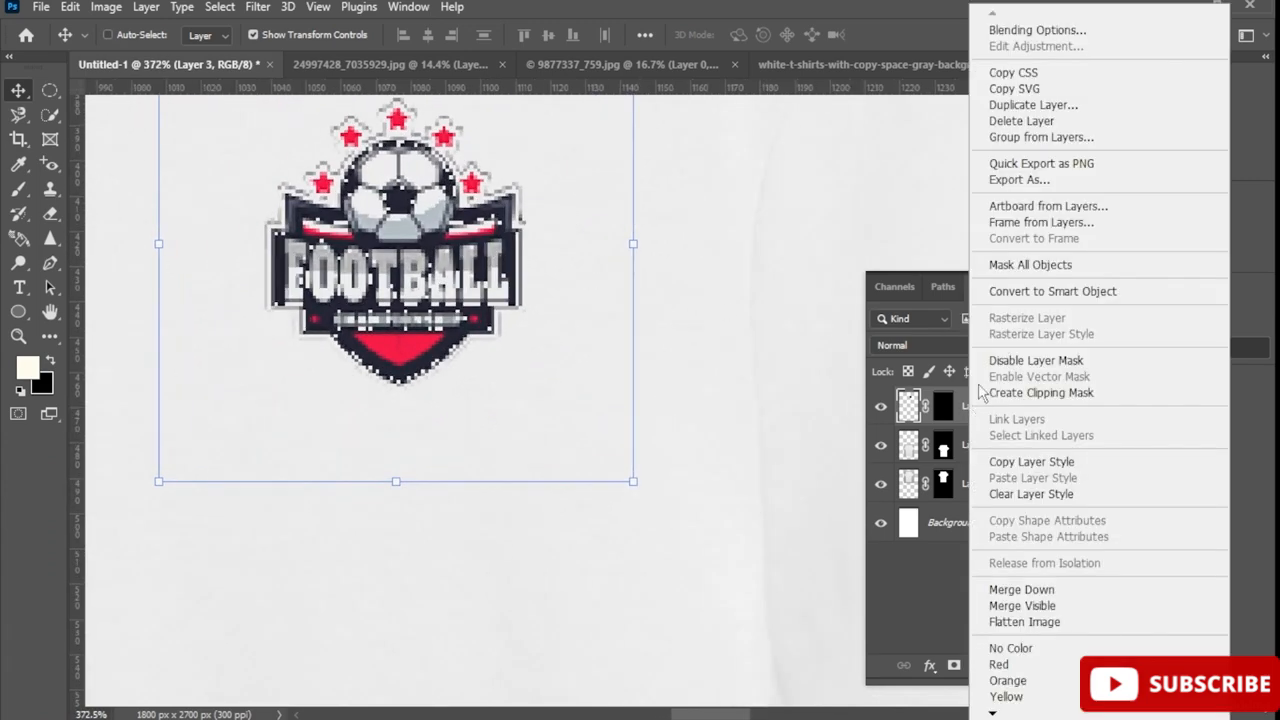
click(822, 180)
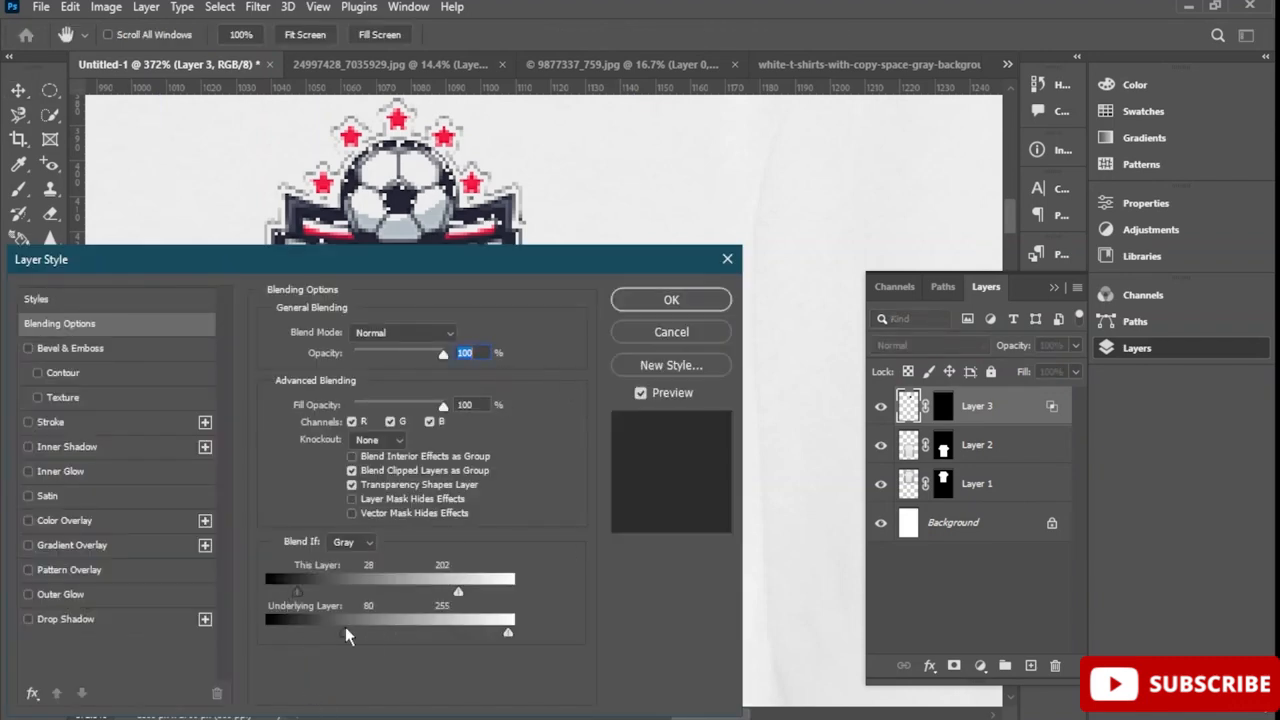
mouse_move(343, 627)
mouse_down()
mouse_move(270, 629)
mouse_move(338, 630)
mouse_up()
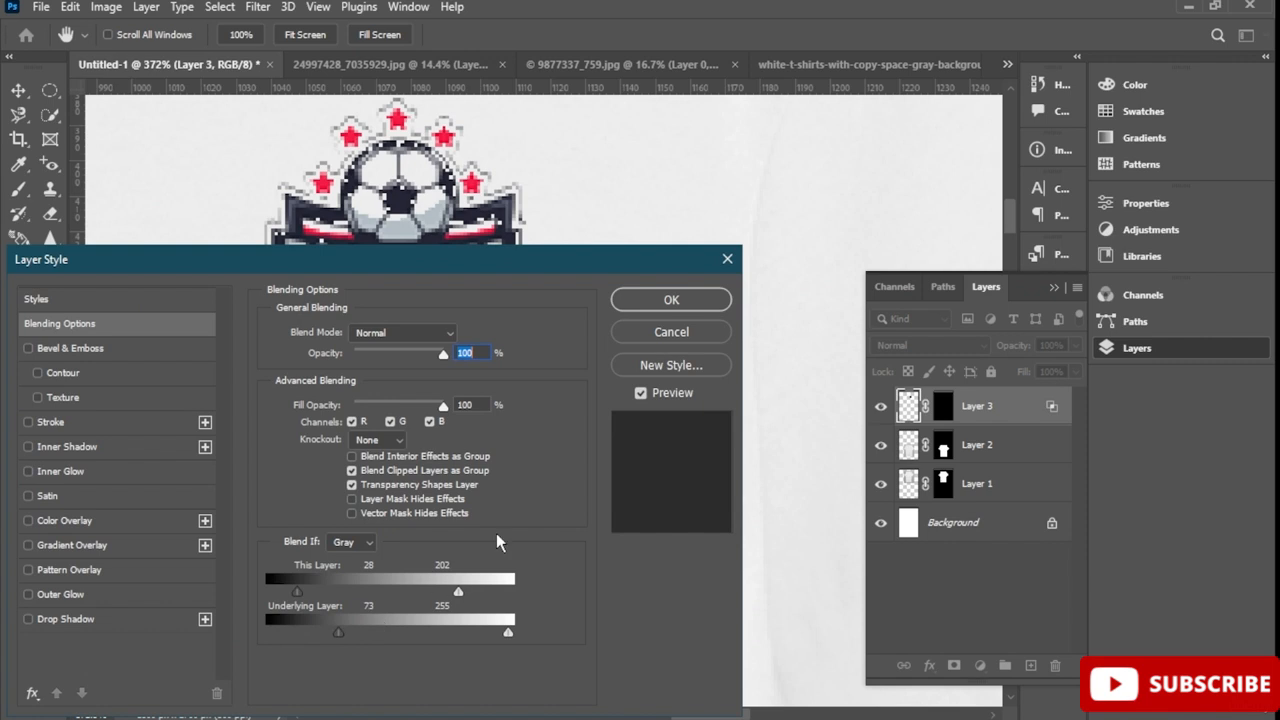
click(712, 331)
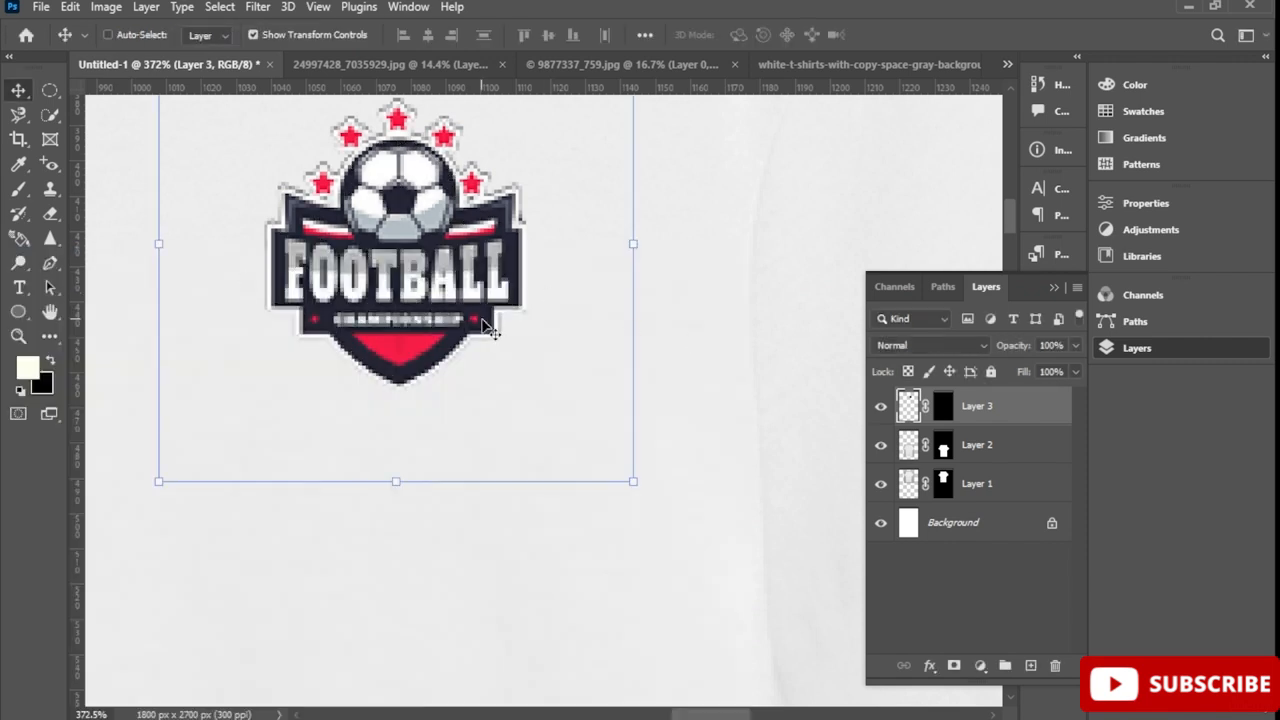
Convert the football emblem layer and the back T-shirt layer together into one smart object
click(986, 446)
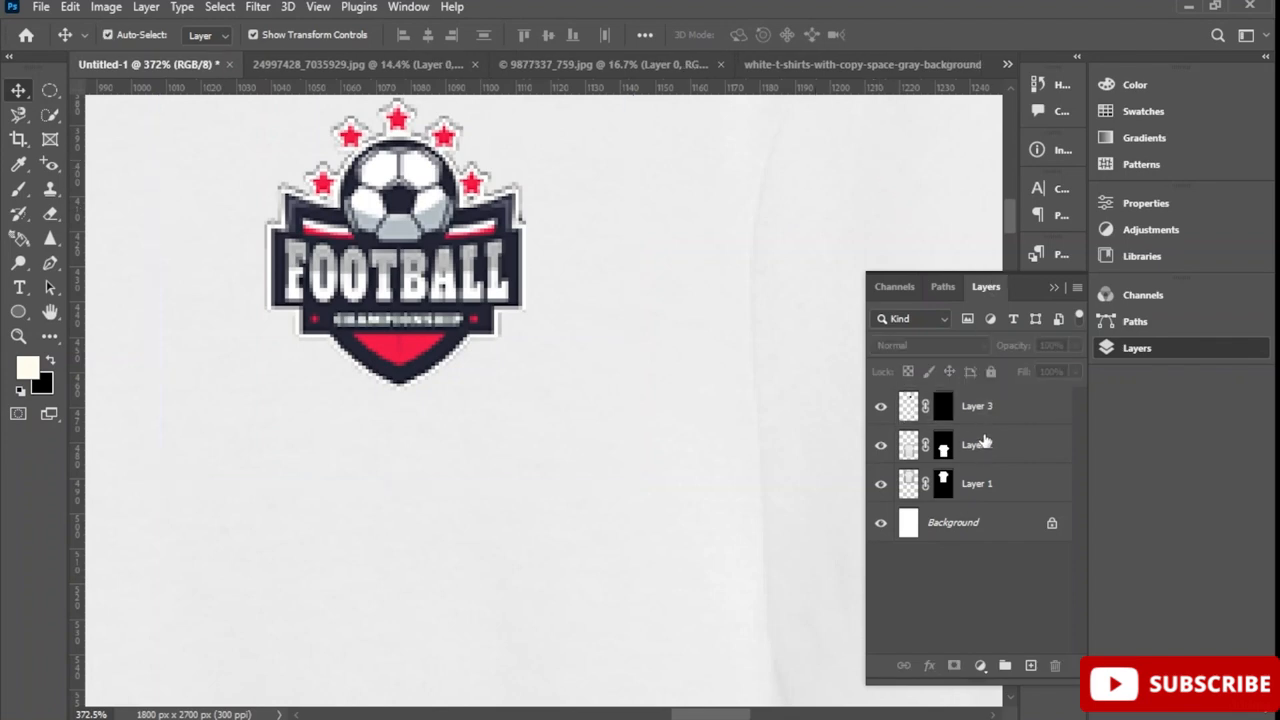
shift+click(994, 409)
right_click(994, 409)
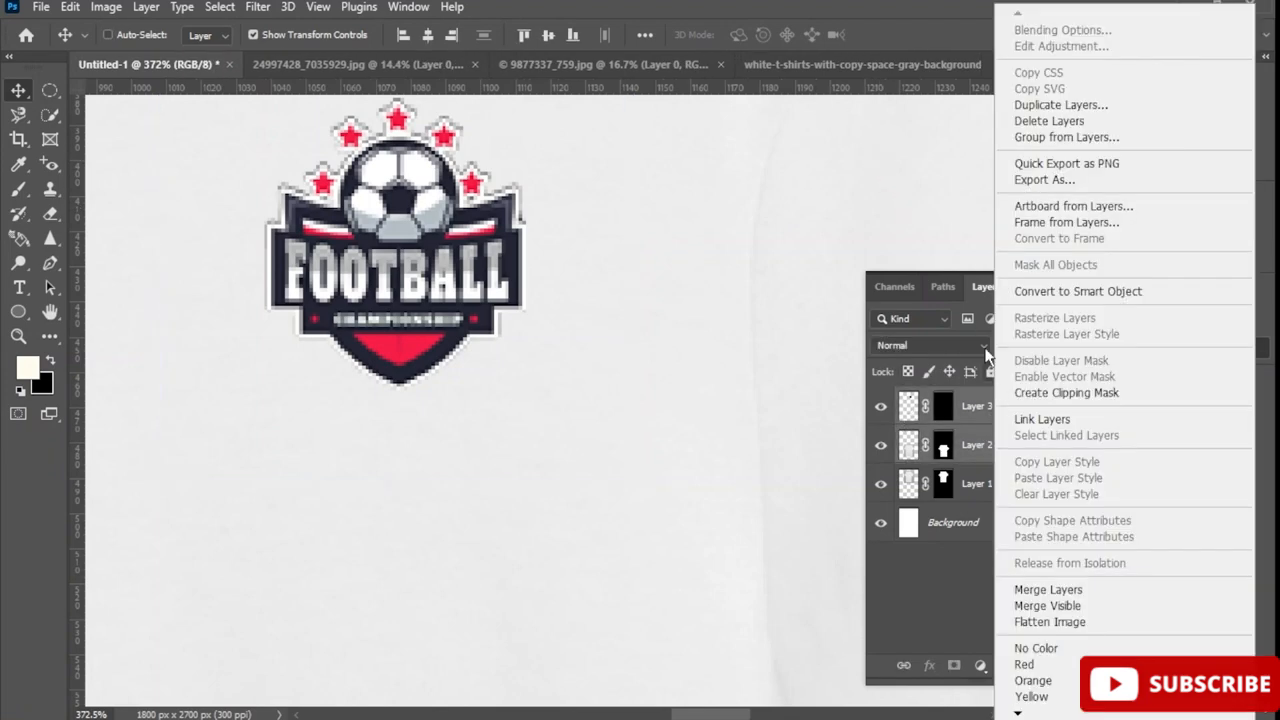
click(1083, 298)
scroll(601, 310, down, 10)
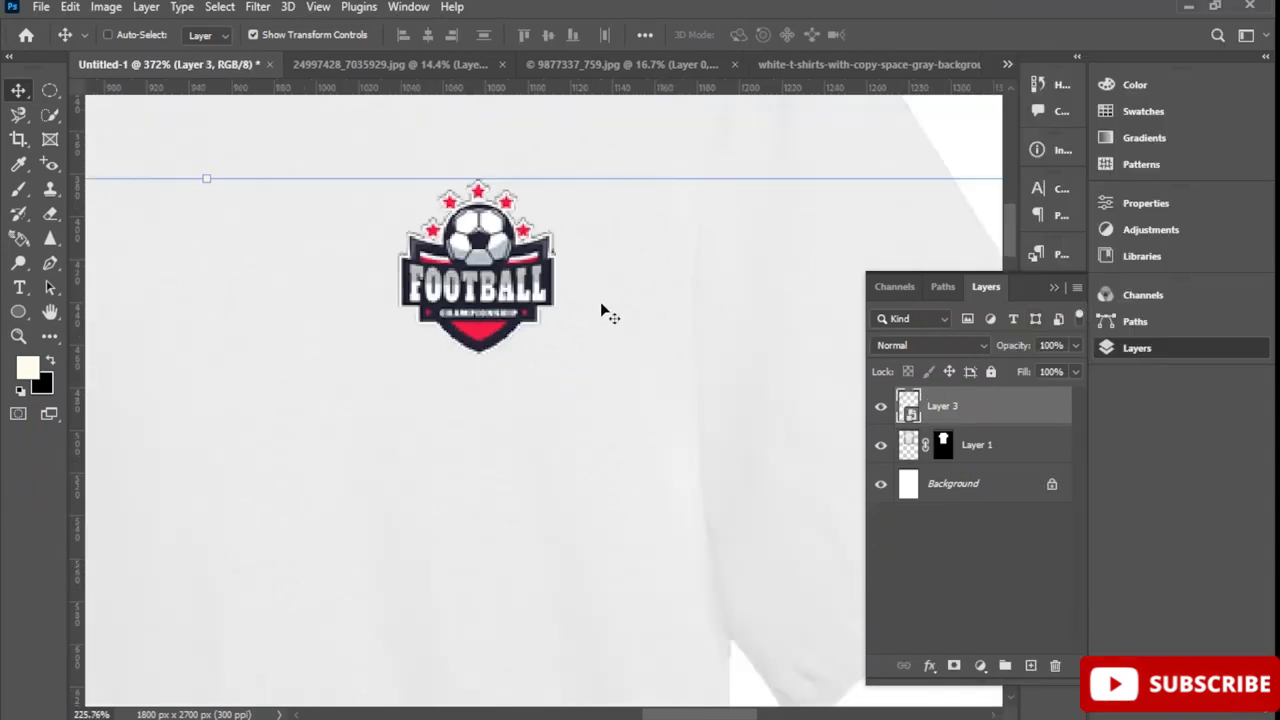
scroll(601, 306, down, 5)
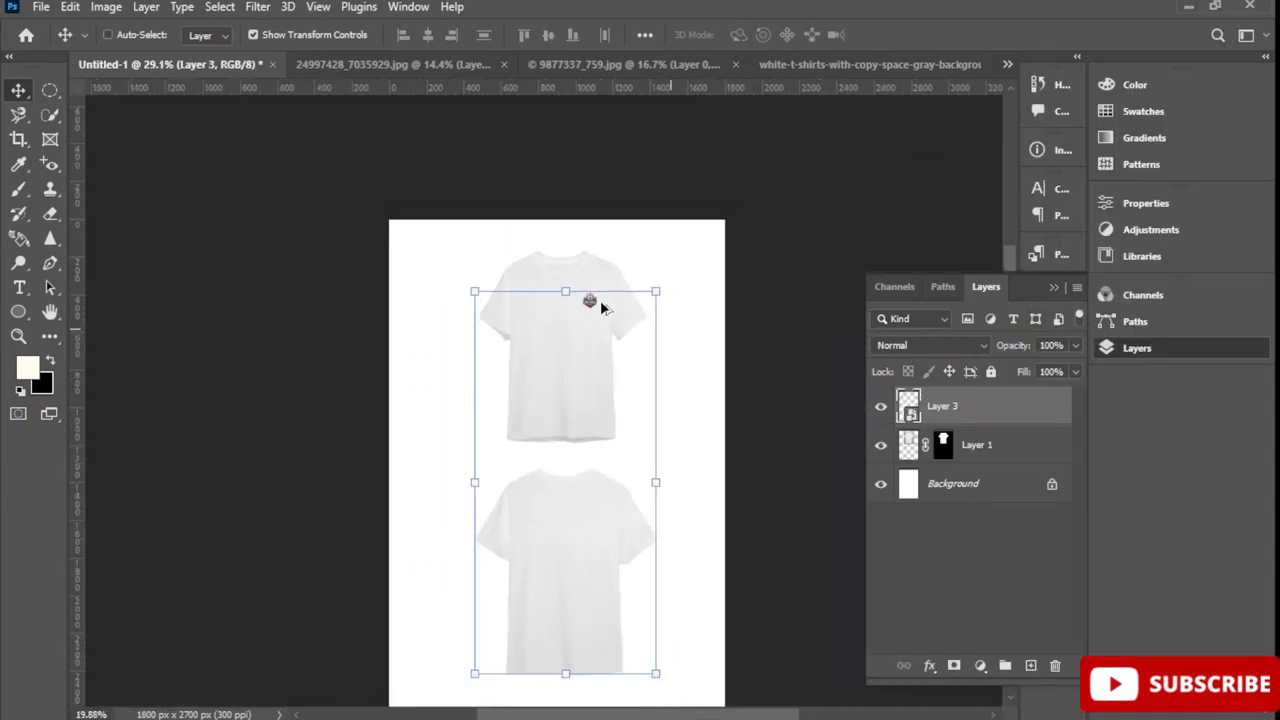
mouse_move(590, 405)
mouse_down()
mouse_move(575, 382)
mouse_move(580, 431)
mouse_move(585, 418)
mouse_up()
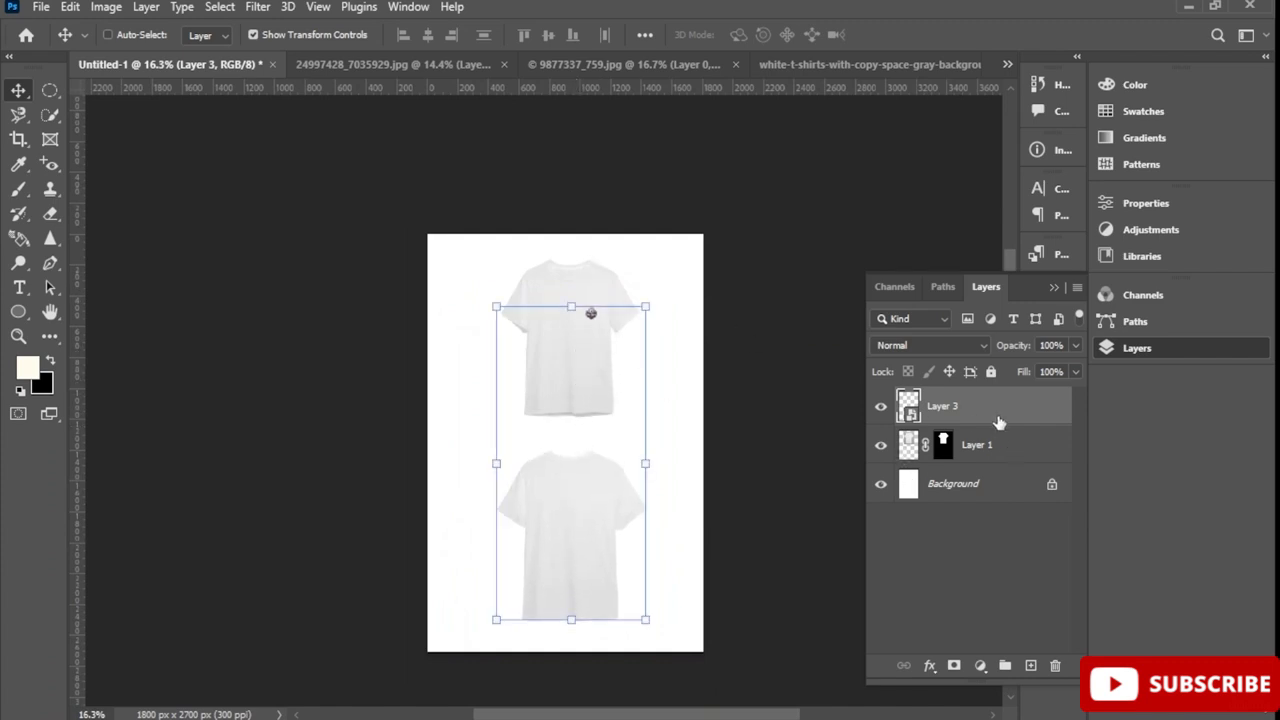
click(968, 447)
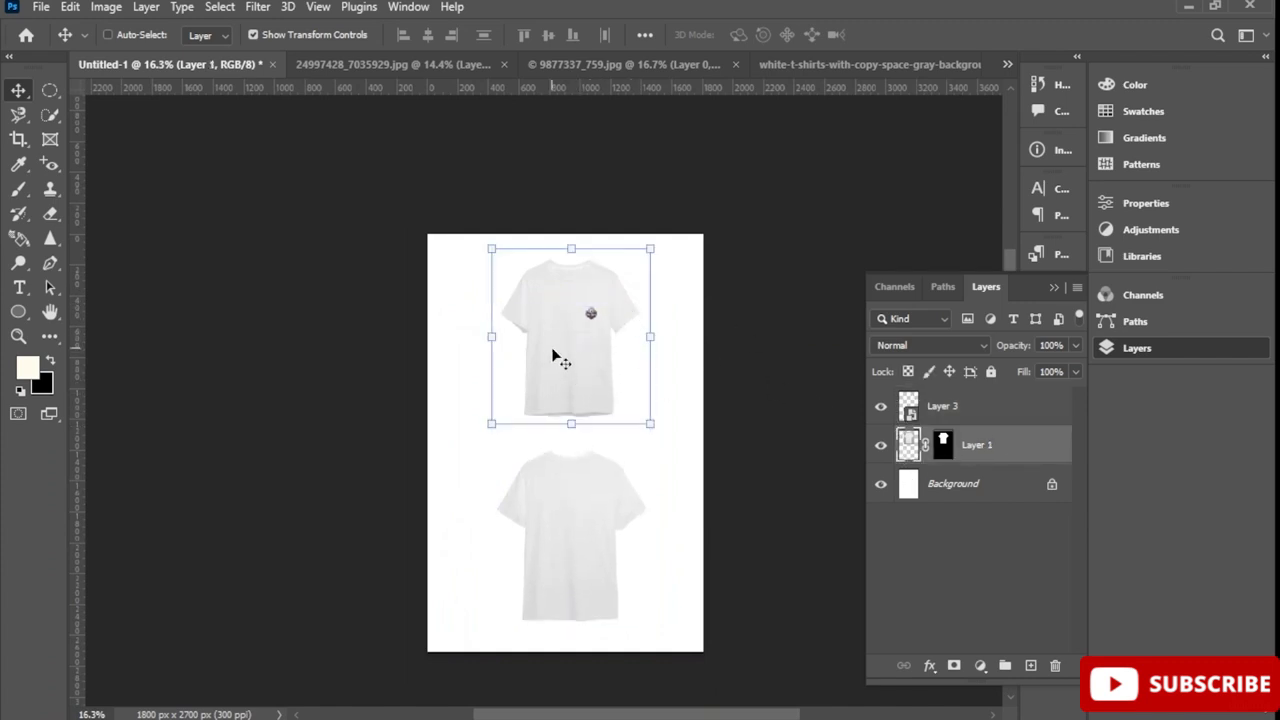
scroll(551, 346, up, 5)
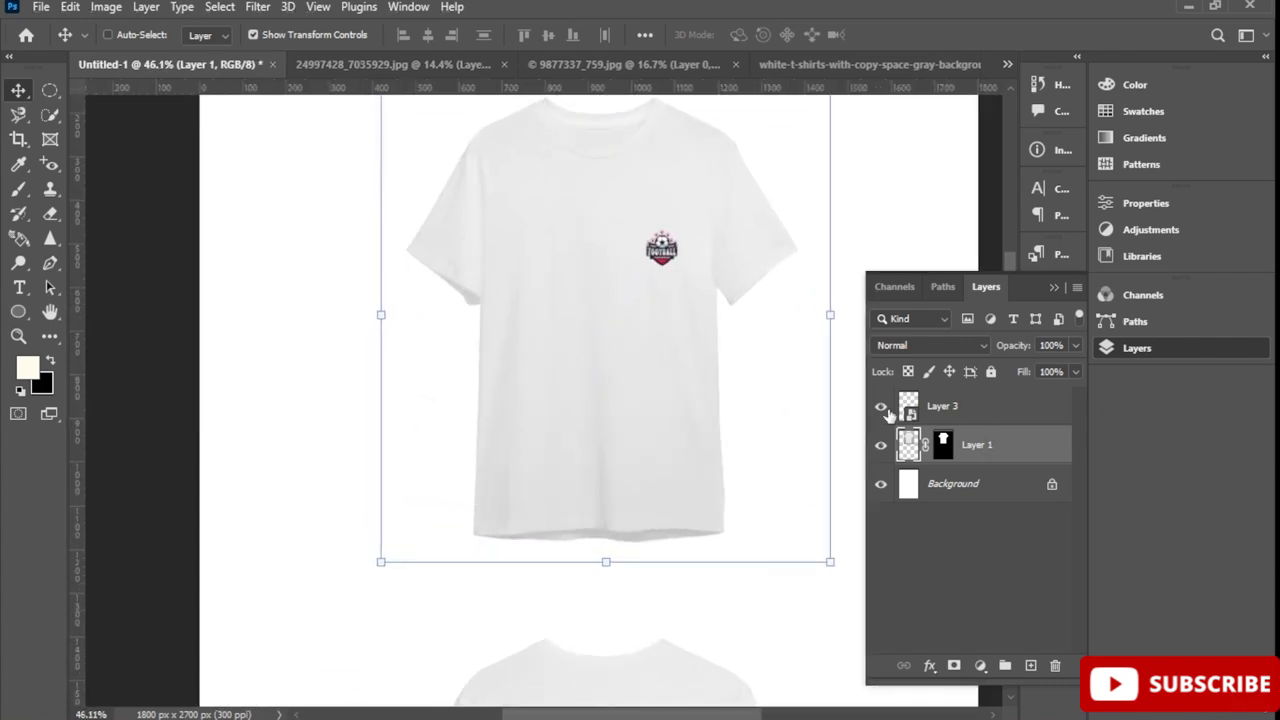
right_click(988, 451)
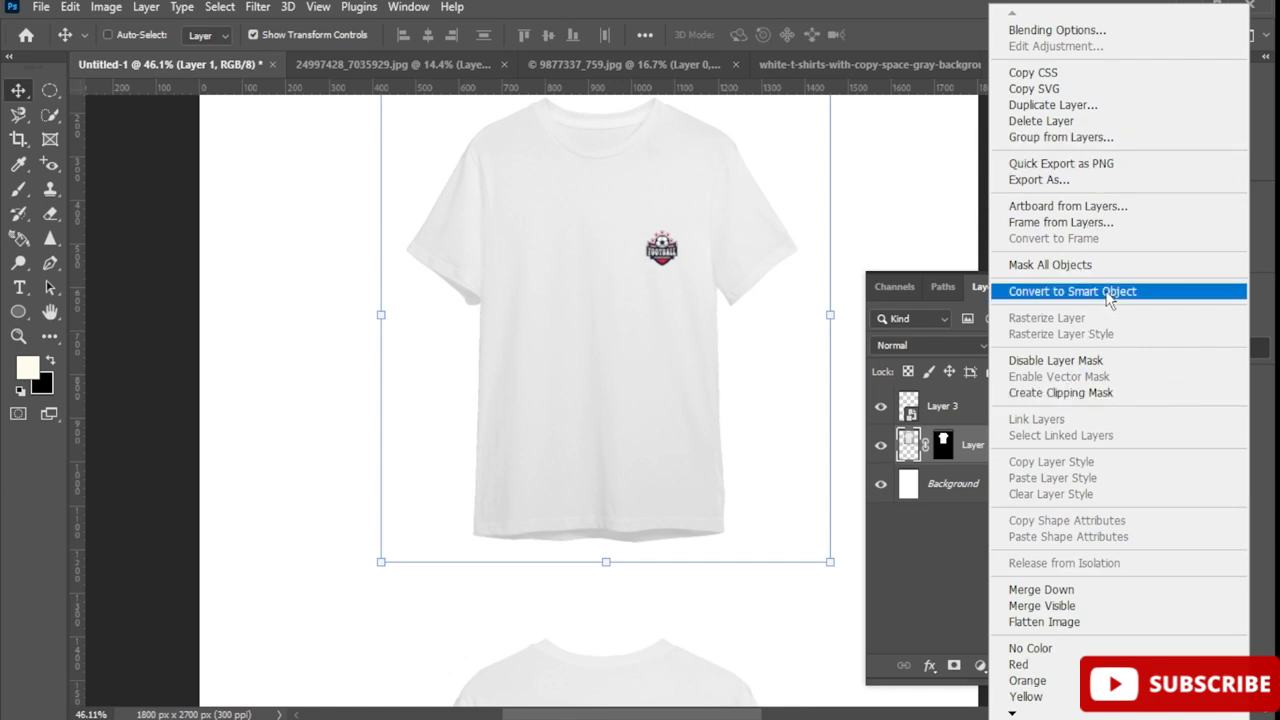
click(944, 406)
click(944, 406)
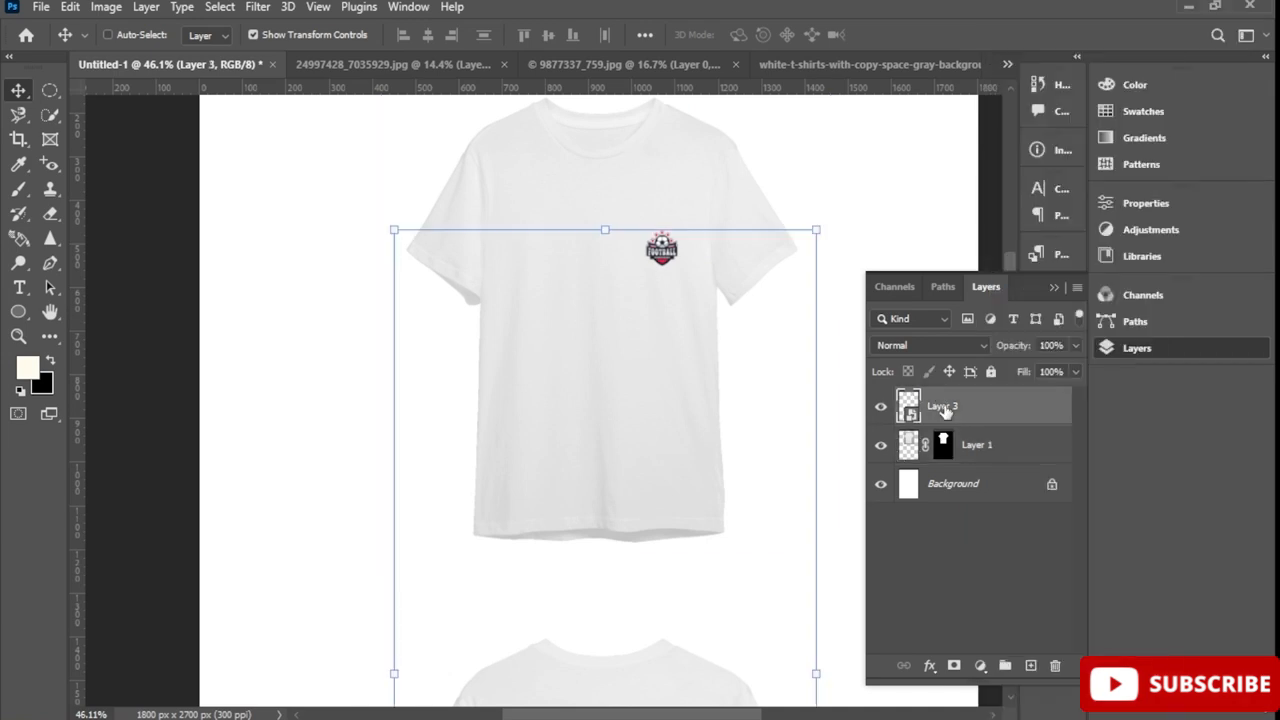
double_click(946, 406)
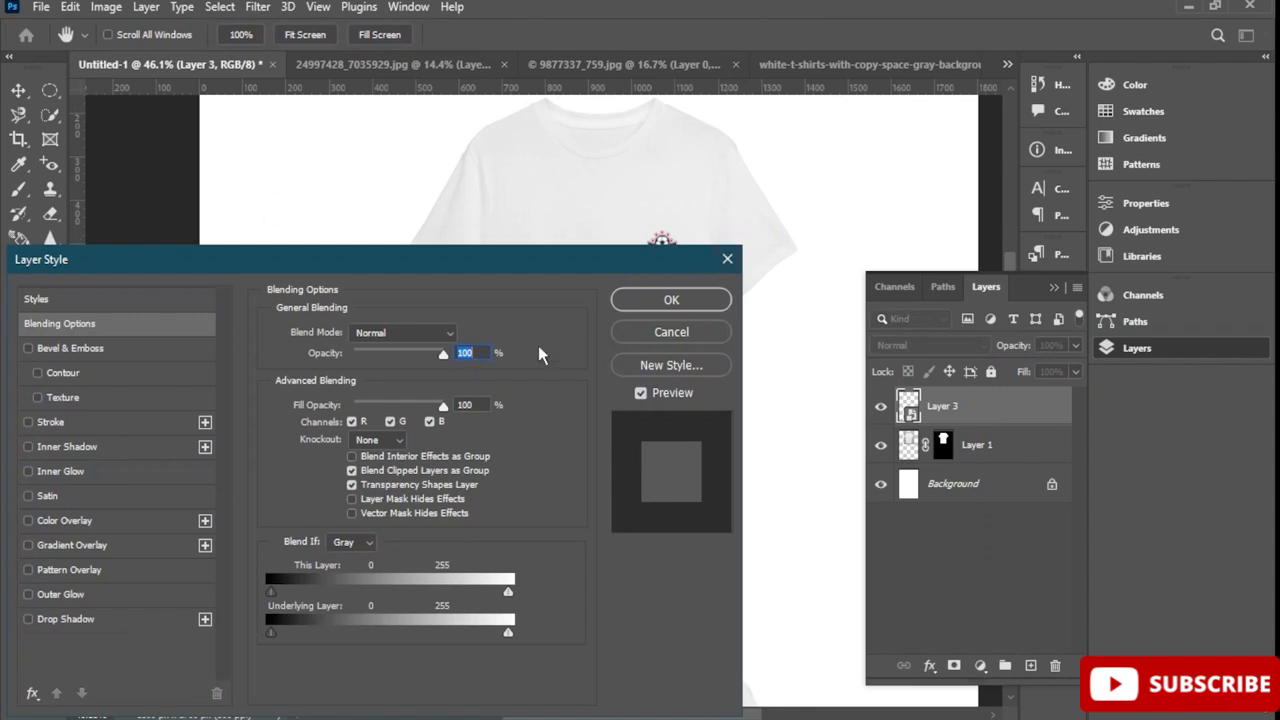
click(727, 259)
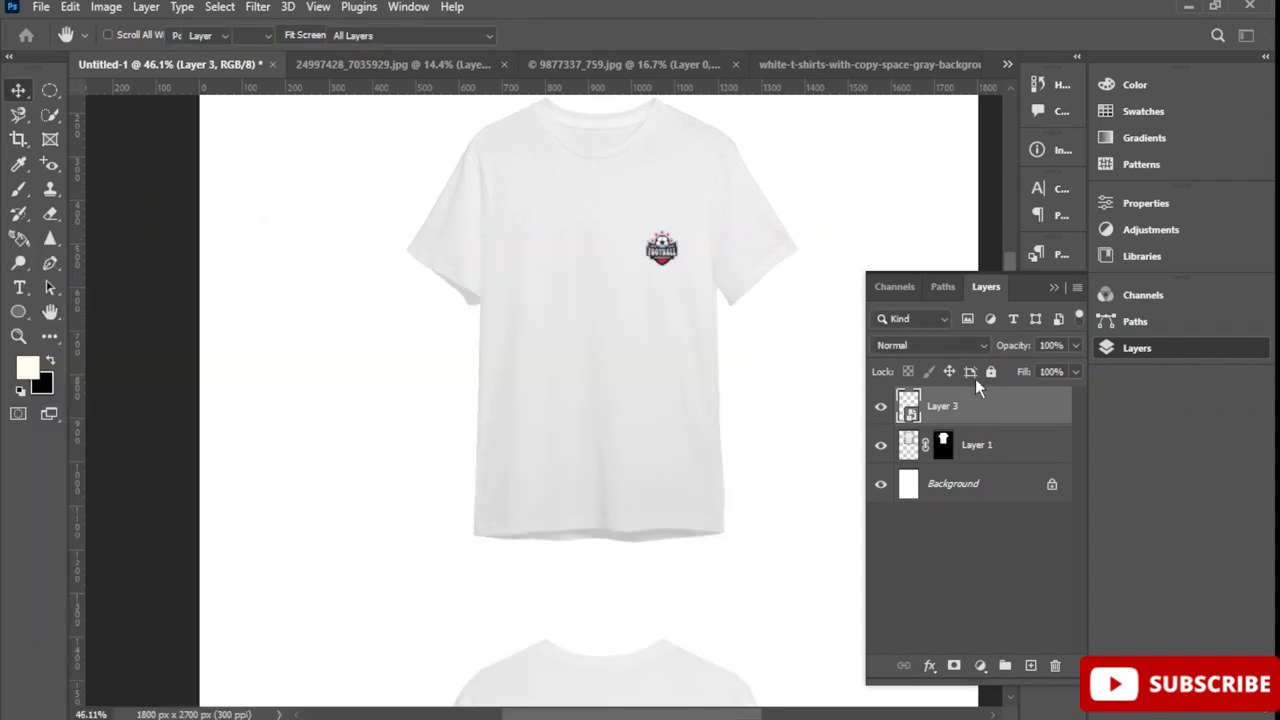
click(986, 447)
right_click(990, 452)
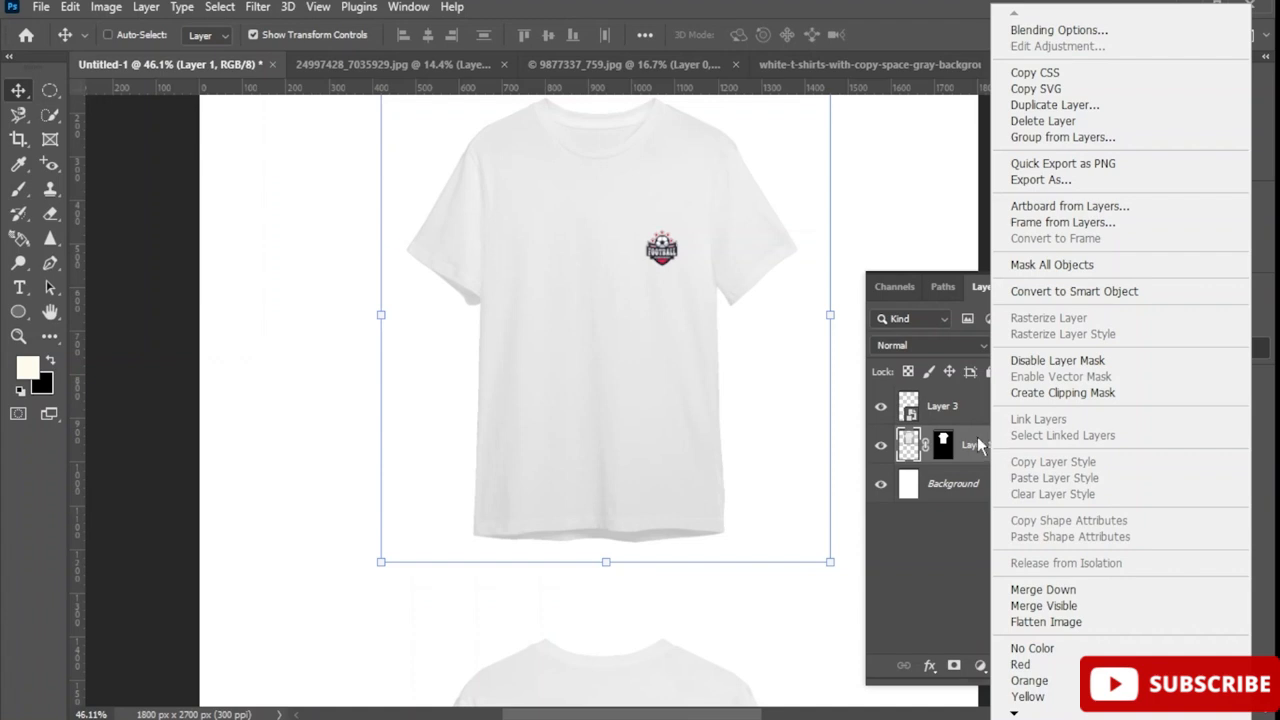
click(977, 436)
Convert the combined emblem and back T-shirt smart object back into separate layers and expand the resulting group
click(955, 412)
right_click(957, 418)
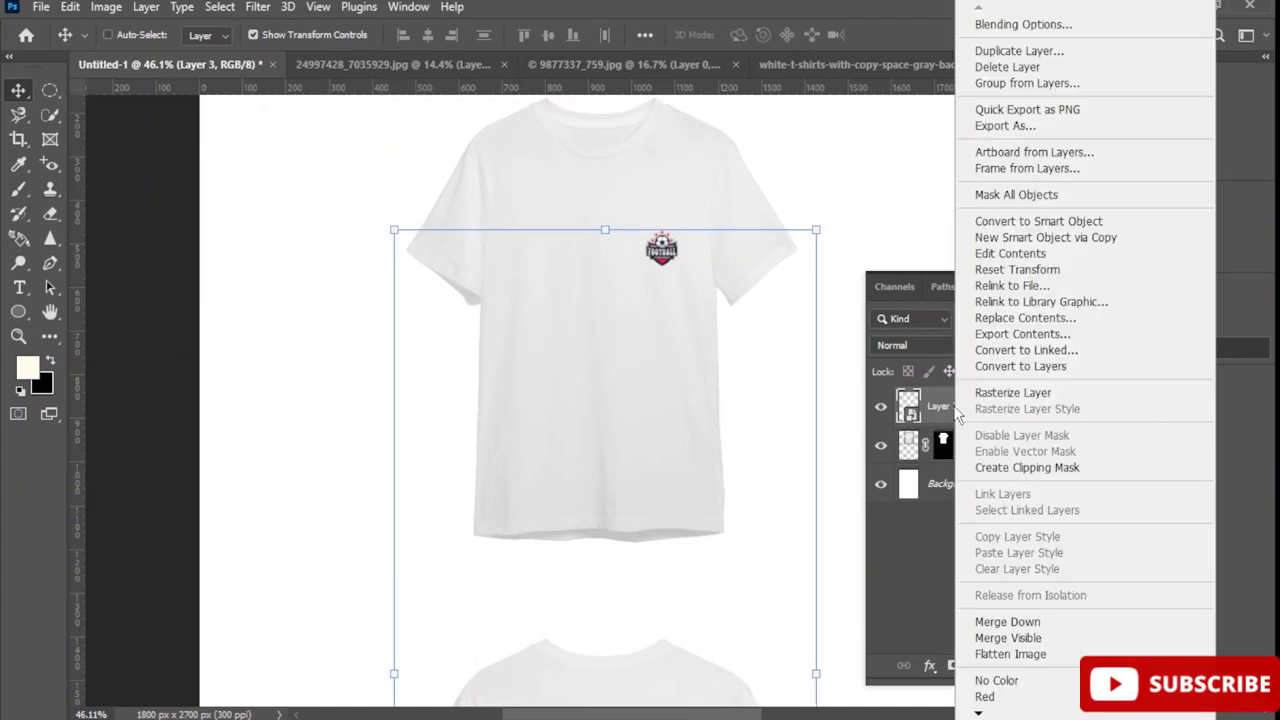
click(1021, 366)
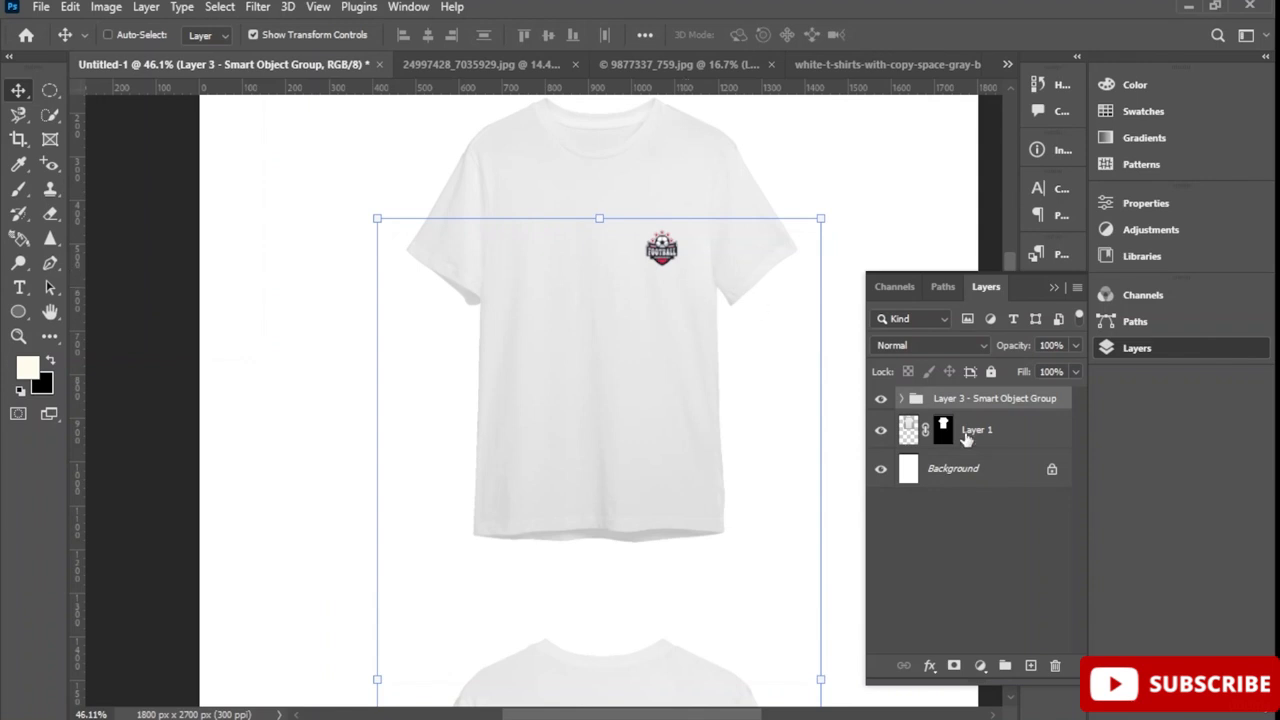
click(901, 399)
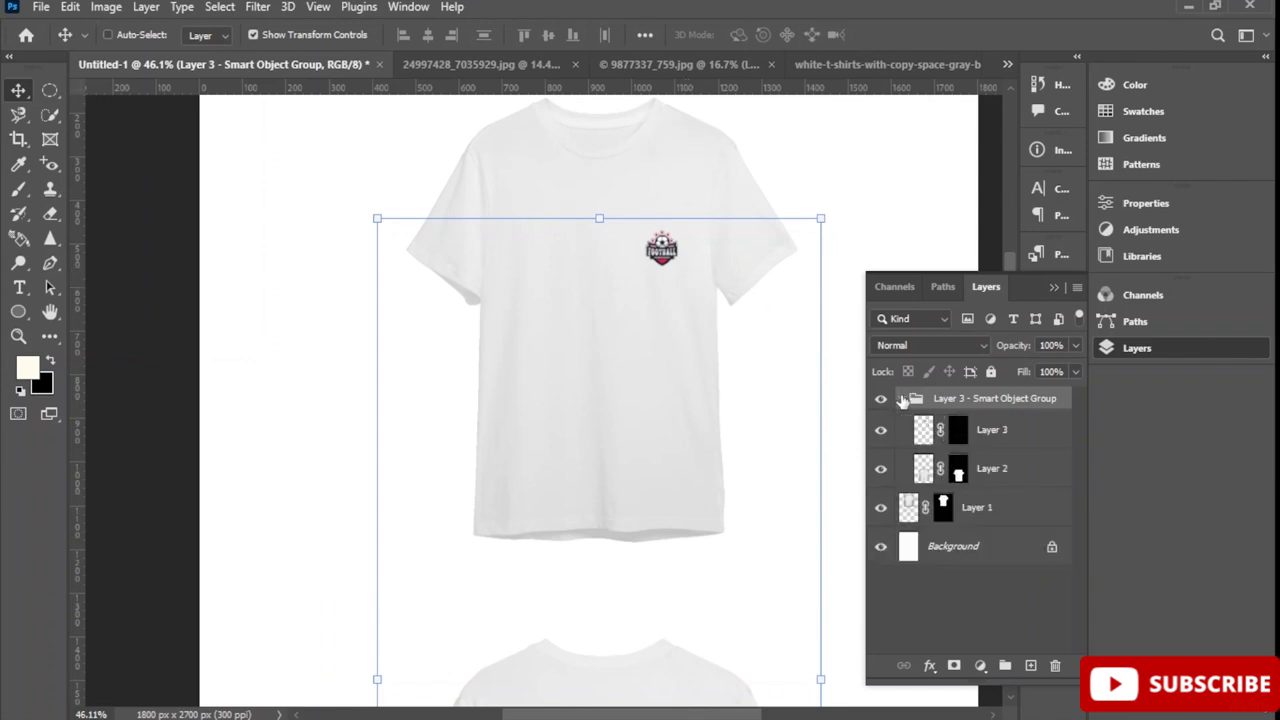
Move the football emblem slightly higher on the front T-shirt's chest
click(984, 474)
click(1012, 442)
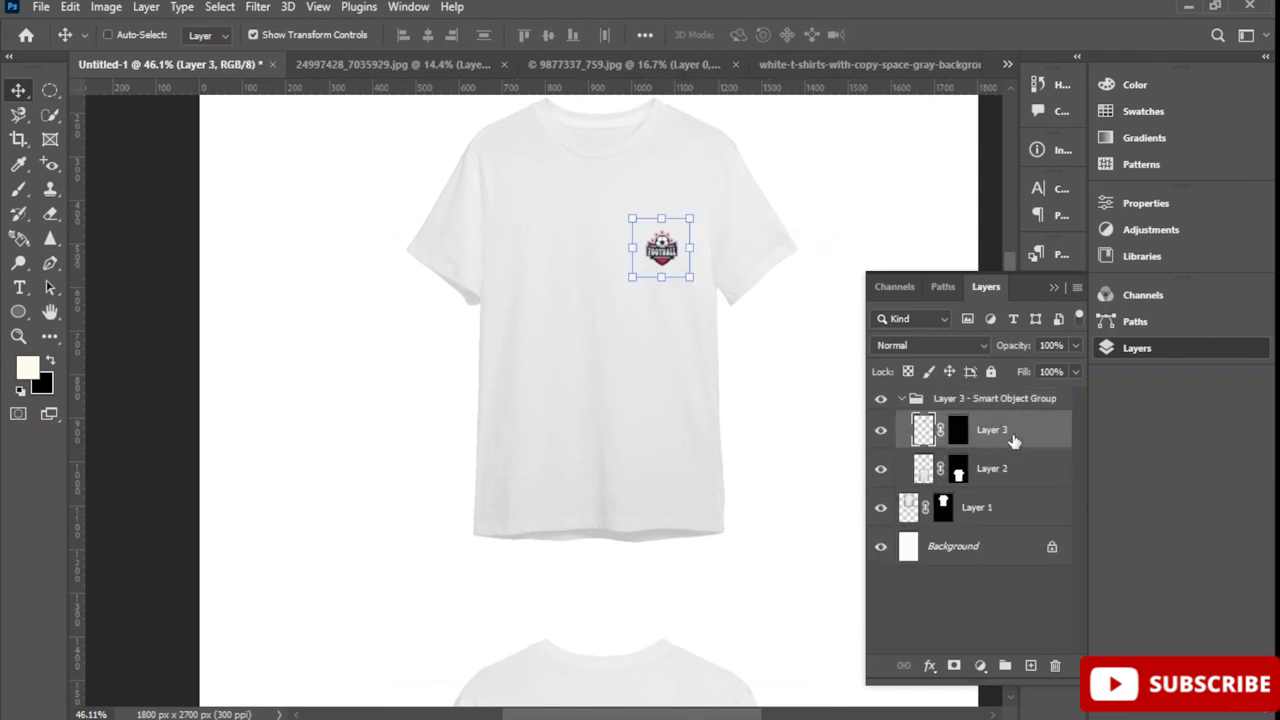
drag(670, 252, 671, 207)
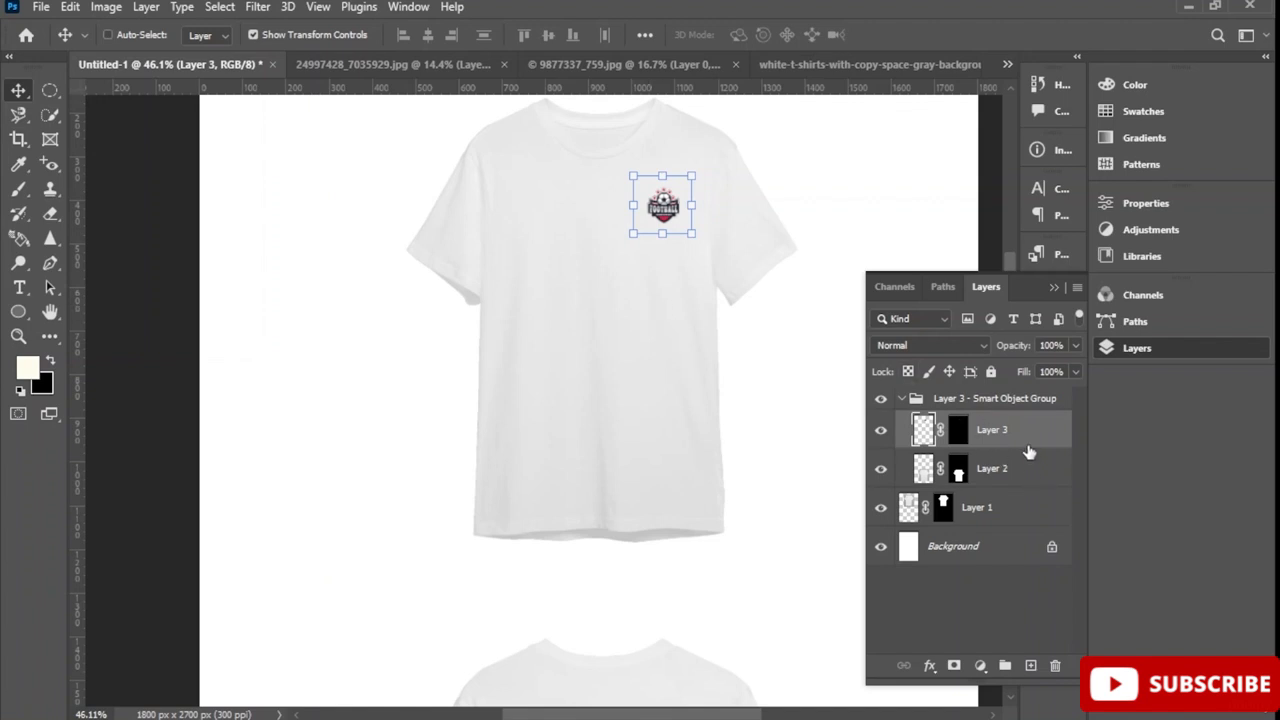
Reorder the layers so the back T-shirt, Layer 2, sits outside the group and below the front T-shirt, Layer 1
click(990, 470)
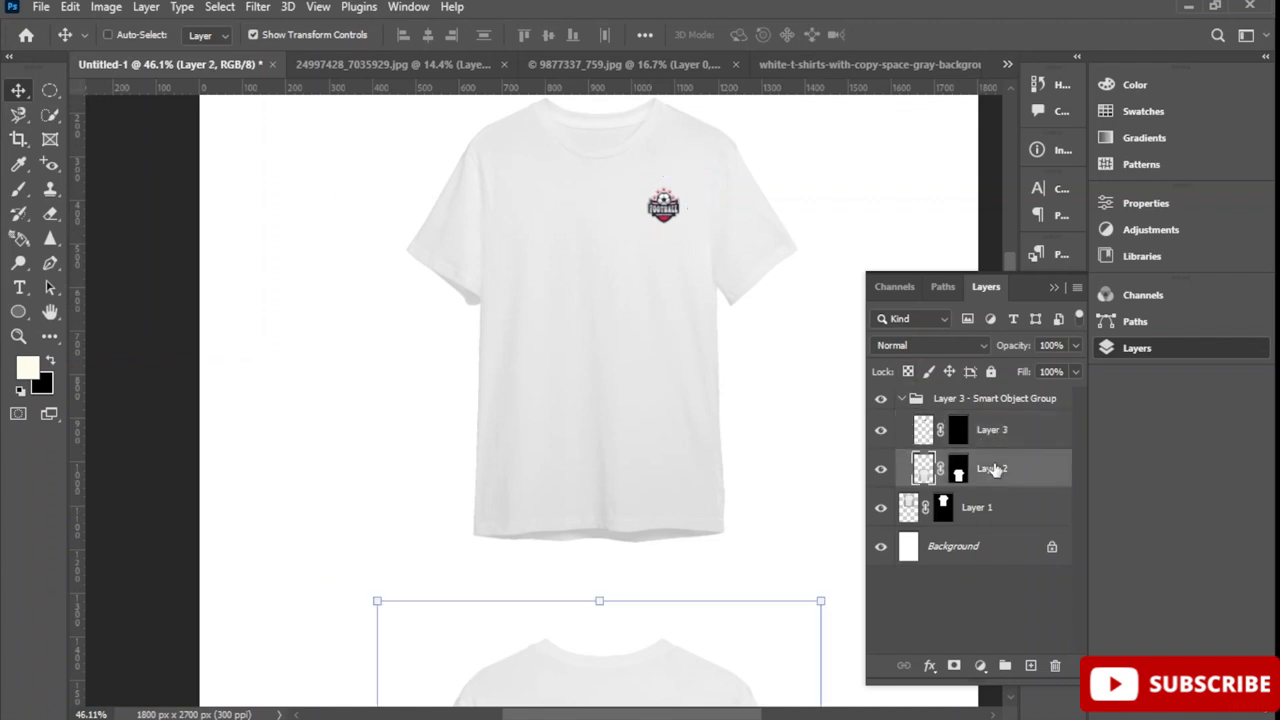
click(1008, 448)
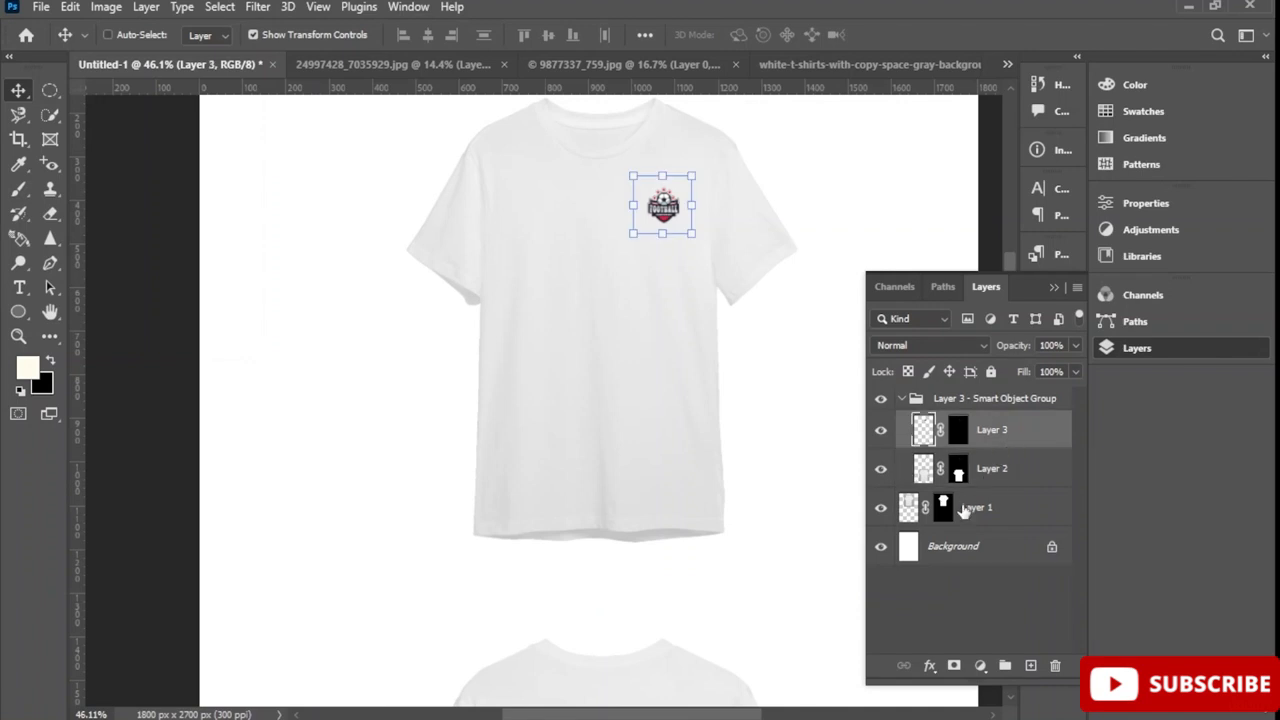
click(960, 520)
drag(1012, 480, 1004, 538)
click(995, 478)
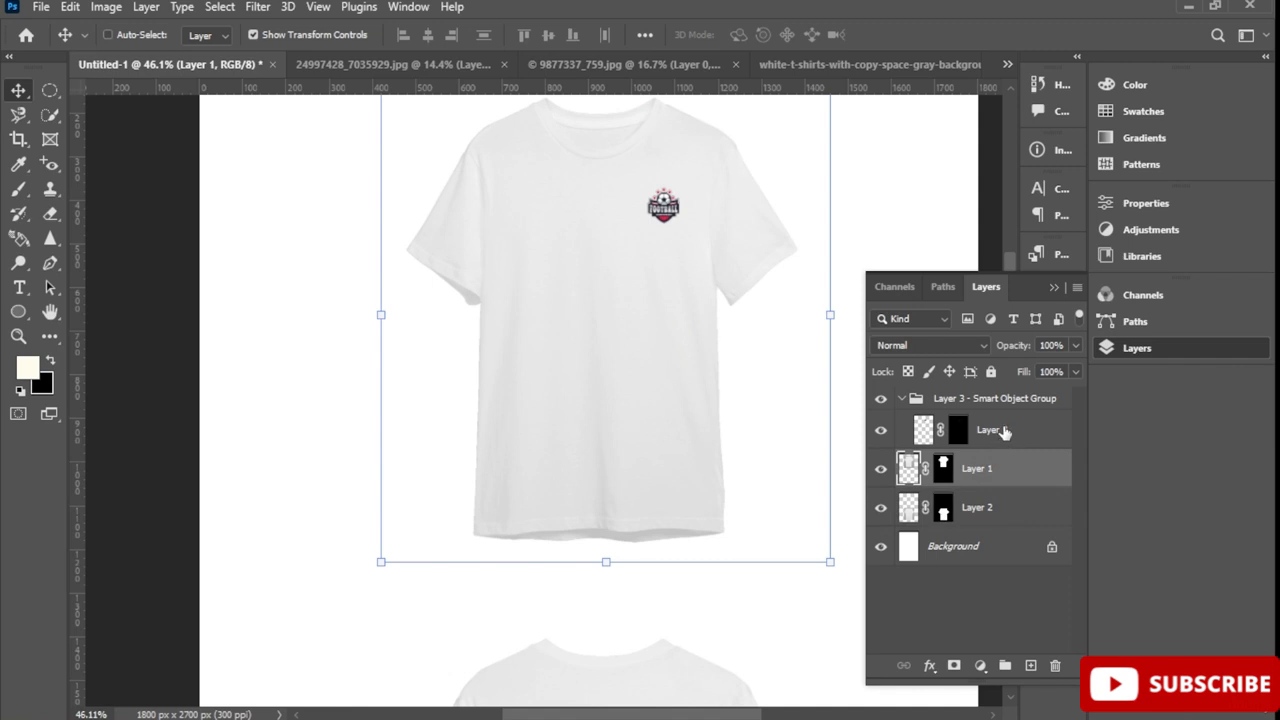
Convert the football emblem layer and the front T-shirt layer together into one smart object
click(995, 440)
click(988, 481)
click(997, 442)
ctrl+click(980, 468)
right_click(995, 468)
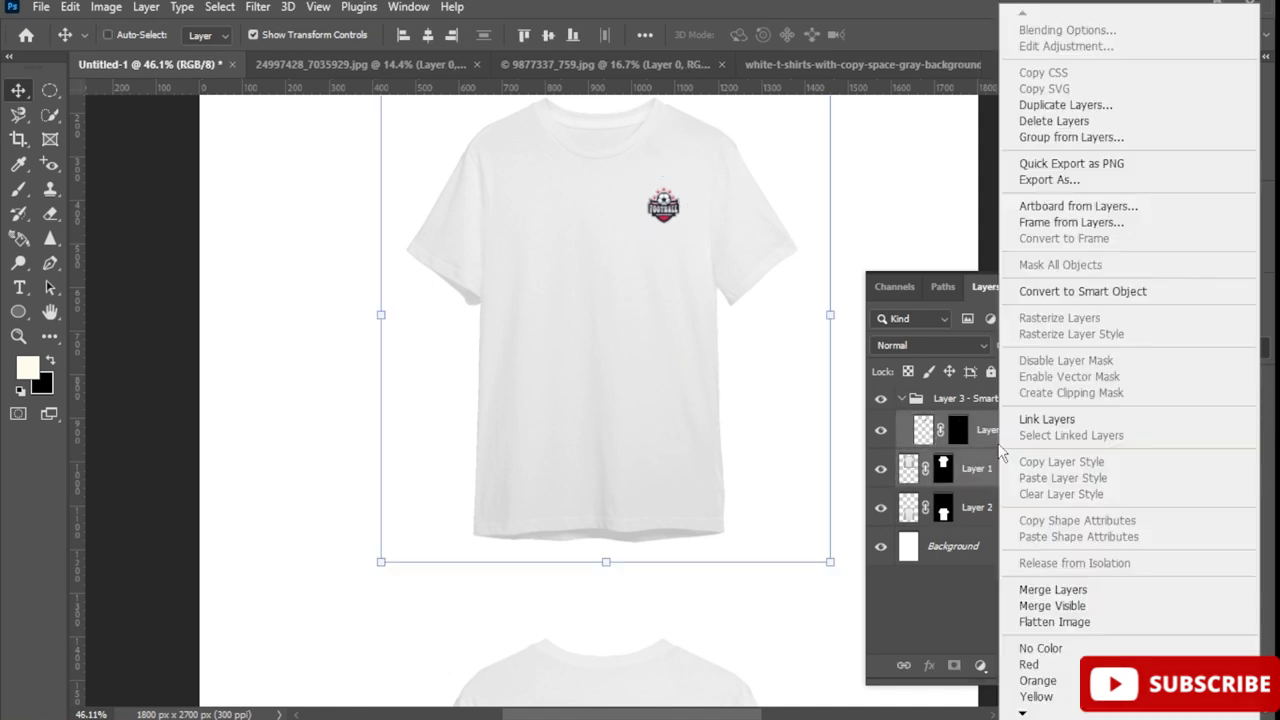
click(1070, 298)
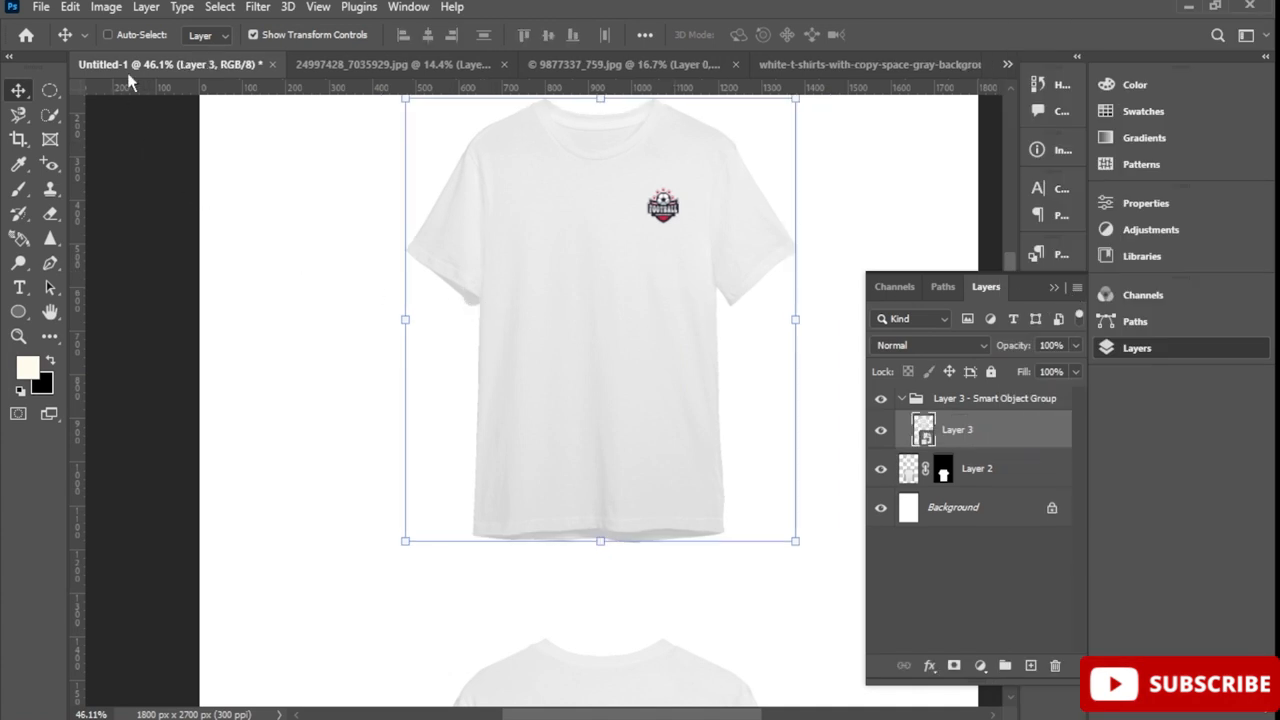
Switch to the 9877337_759.jpg document and shift the sport logo within its canvas
click(408, 63)
click(550, 66)
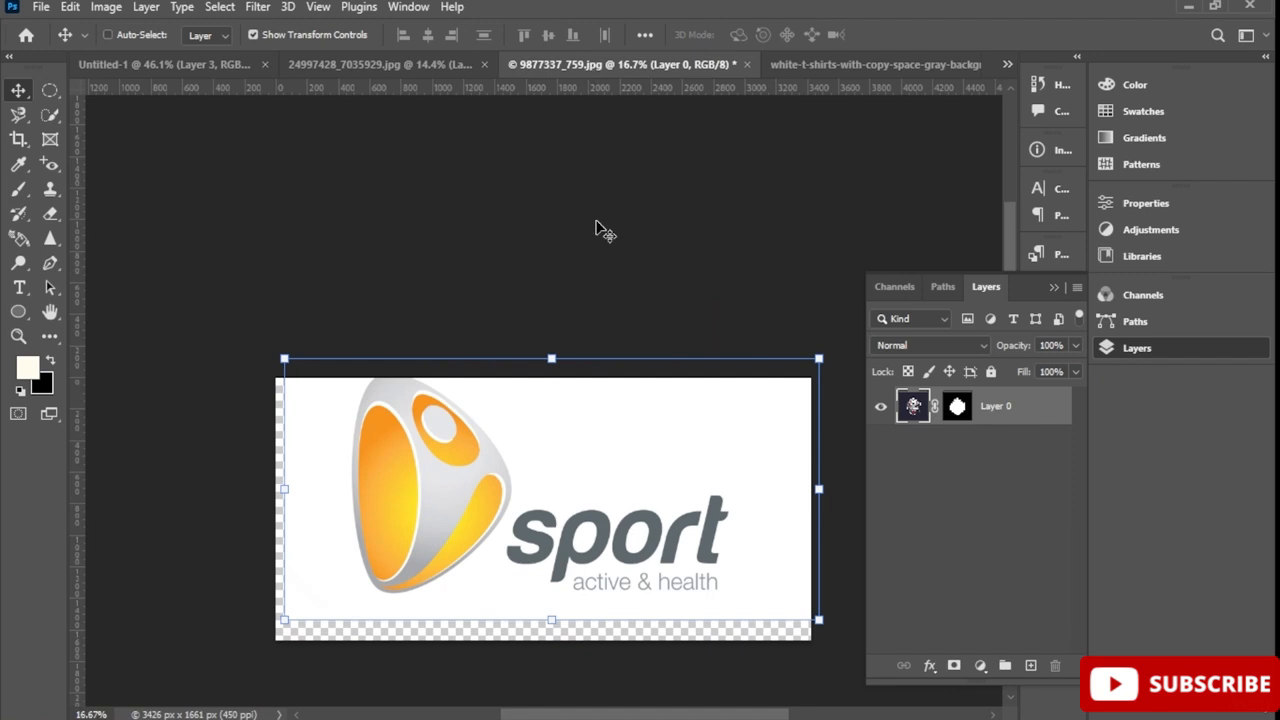
mouse_move(486, 488)
mouse_down()
mouse_move(488, 506)
mouse_move(474, 479)
mouse_move(465, 500)
mouse_up()
Select the orange and grey ball symbol of the sport logo with the Quick Selection tool
click(61, 114)
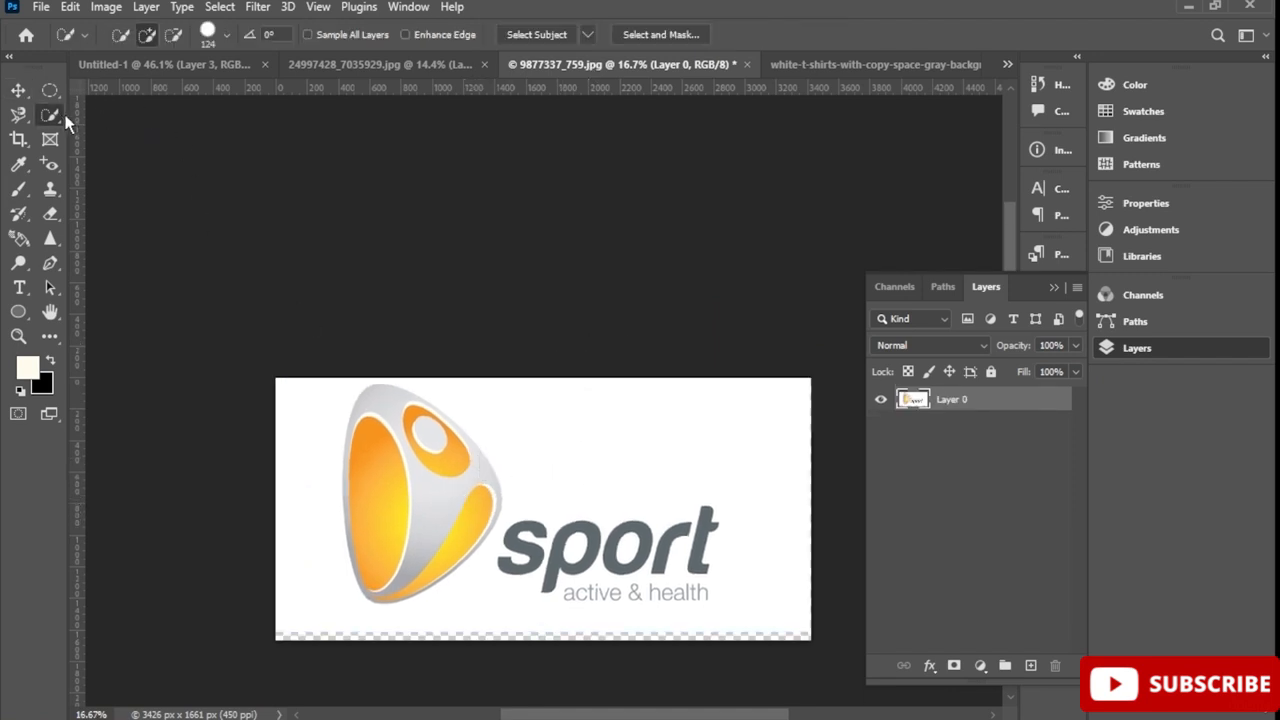
mouse_move(386, 445)
mouse_down()
mouse_move(418, 519)
mouse_move(452, 517)
mouse_move(364, 577)
mouse_move(470, 476)
mouse_up()
mouse_move(422, 430)
mouse_down()
mouse_move(398, 412)
mouse_move(440, 425)
mouse_move(442, 440)
mouse_up()
scroll(551, 500, up, 4)
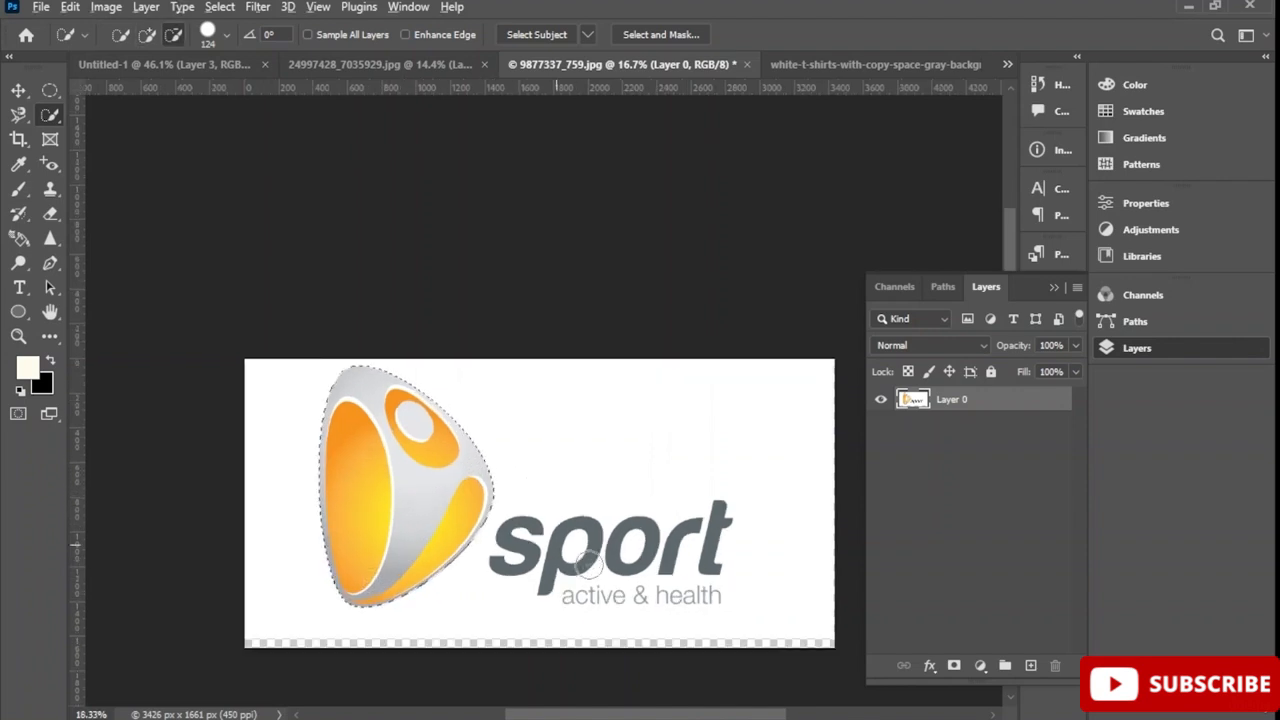
Set the selection brush to 53 px and add the letters of the word "sport" to the selection
click(226, 34)
drag(200, 92, 194, 90)
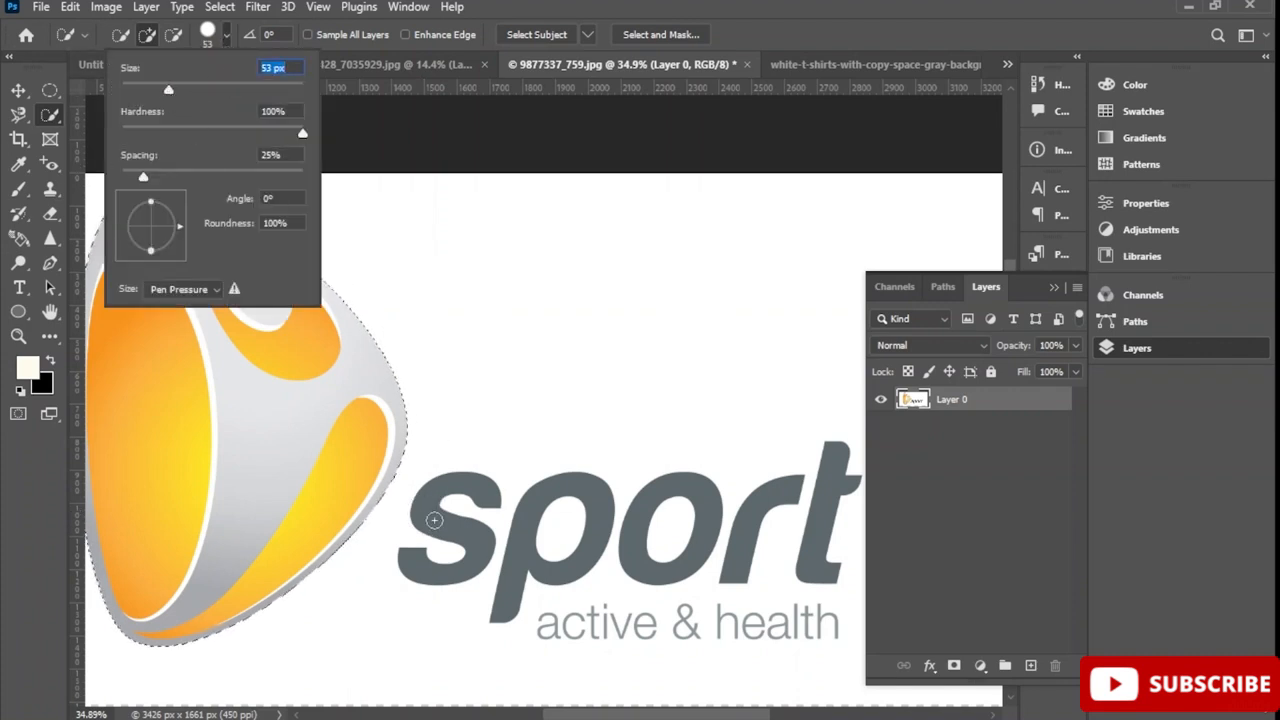
click(430, 507)
click(530, 526)
click(647, 504)
click(746, 516)
click(819, 507)
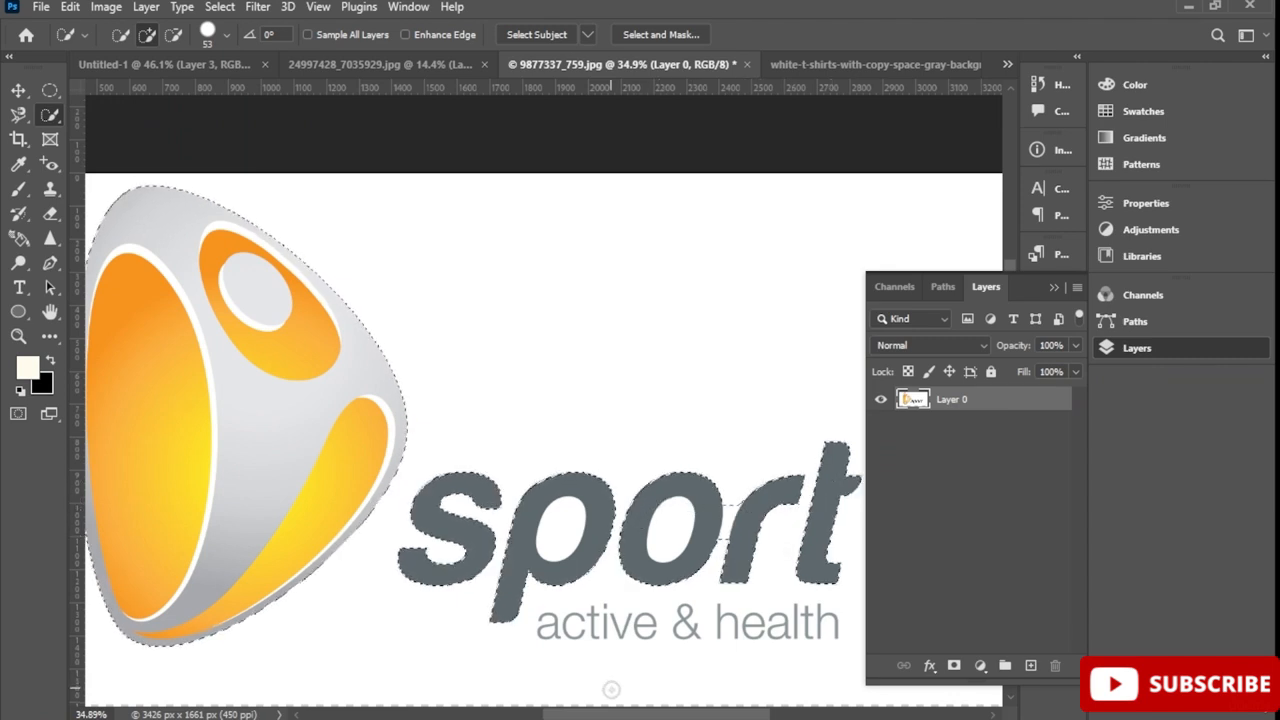
Subtract the stray area between the letters "o" and "r" from the selection using a 3 px brush
drag(636, 715, 685, 717)
click(174, 35)
click(227, 36)
drag(167, 90, 123, 91)
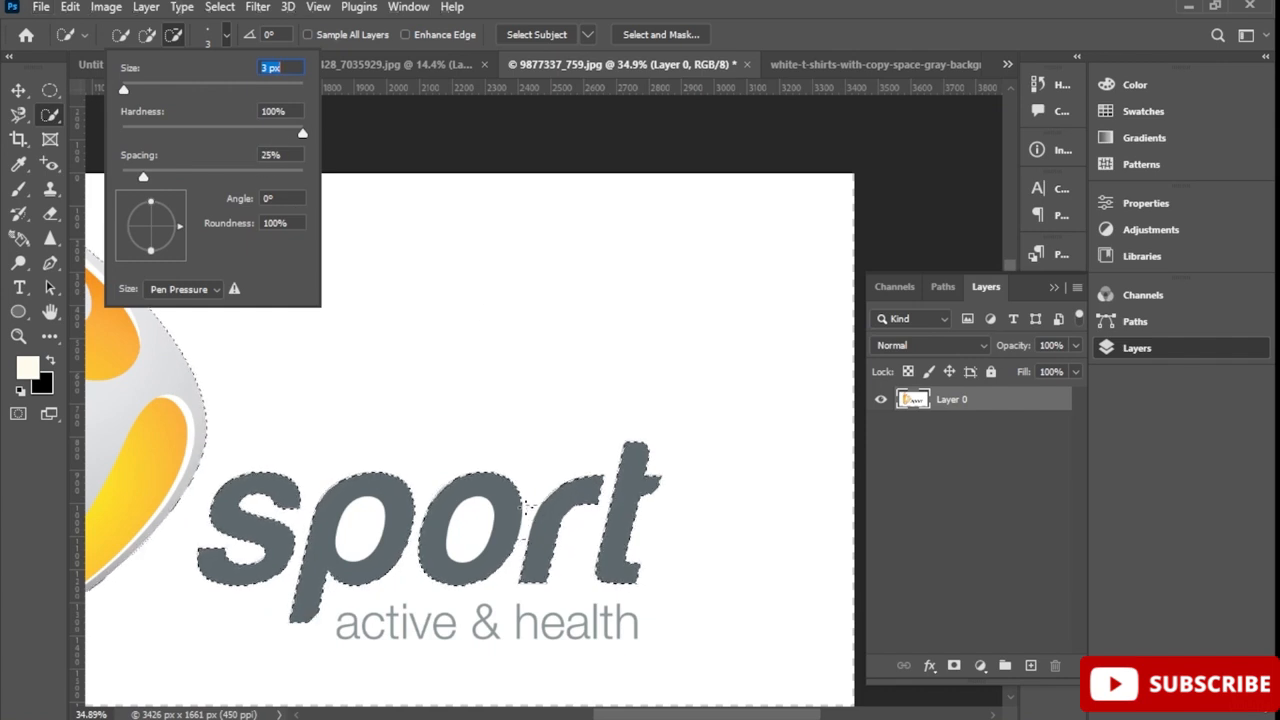
click(527, 508)
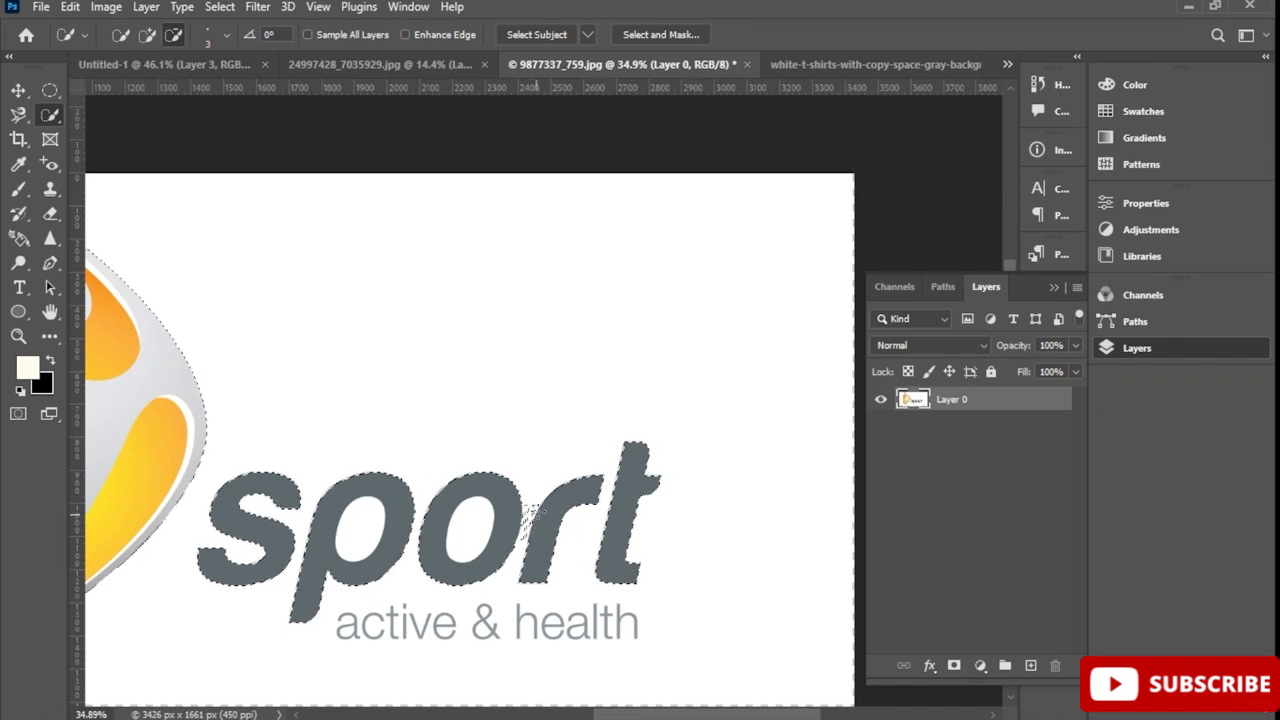
Set the selection brush to 13 px and add the missing lower part of the letter "p" back to the selection
click(227, 36)
click(134, 89)
key(Return)
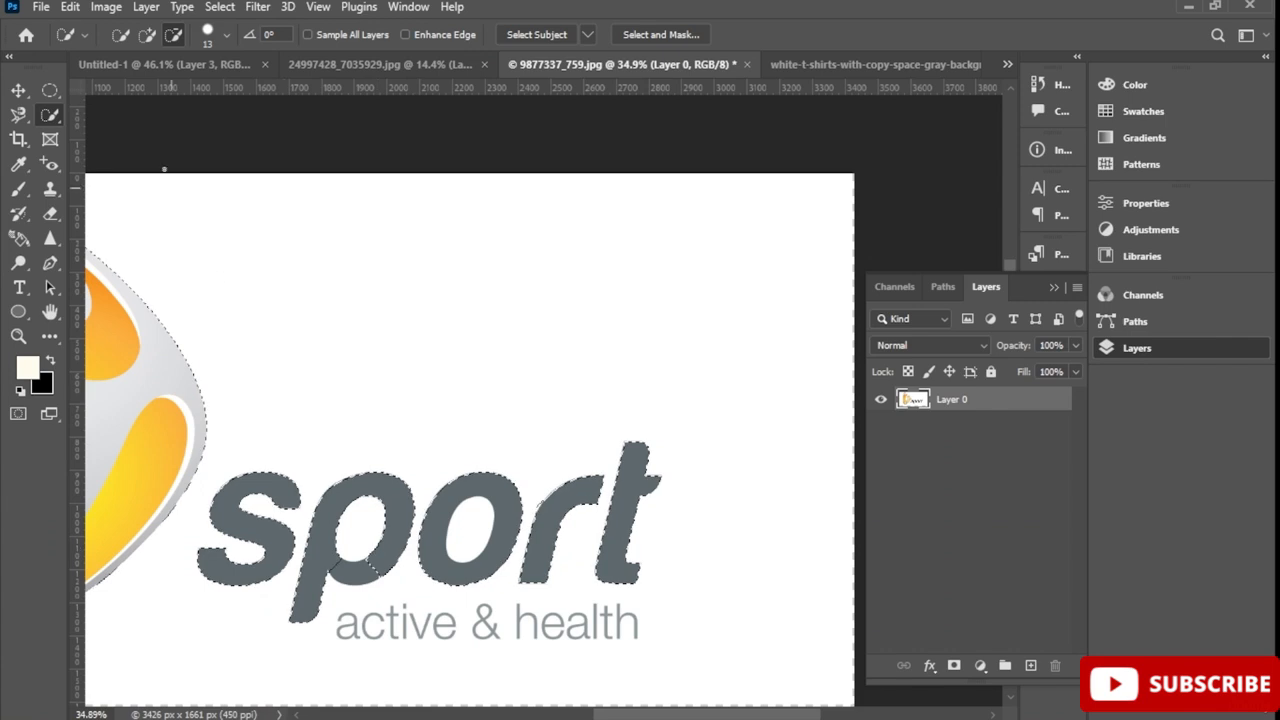
click(147, 34)
drag(339, 563, 361, 574)
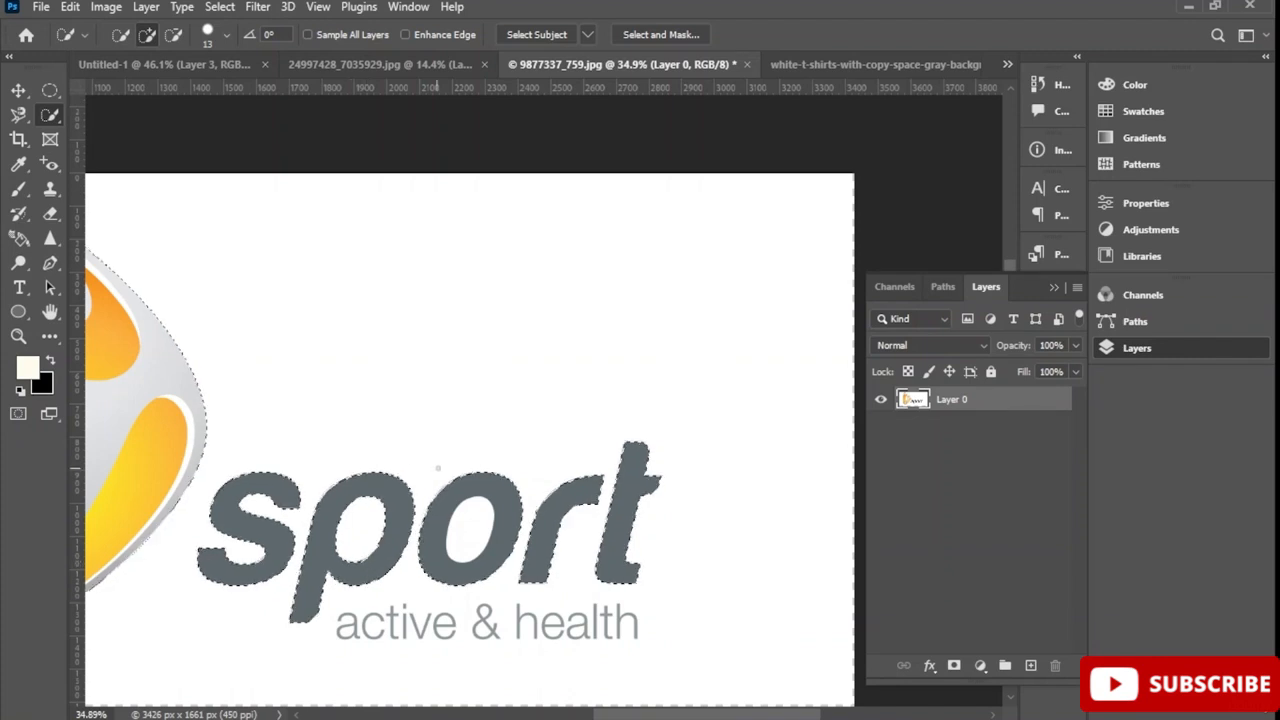
Cut out the sport logo with a layer mask from the selection and bring it into the Untitled-1 T-shirt document
scroll(476, 444, down, 3)
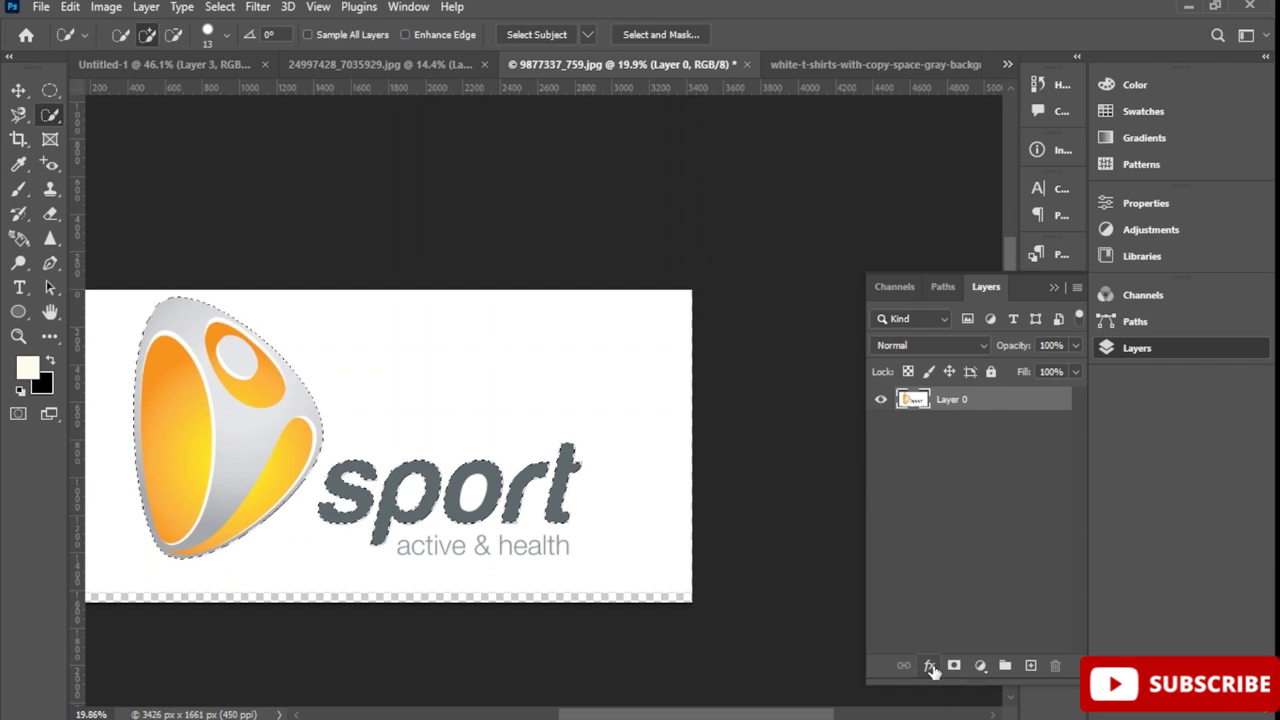
click(954, 665)
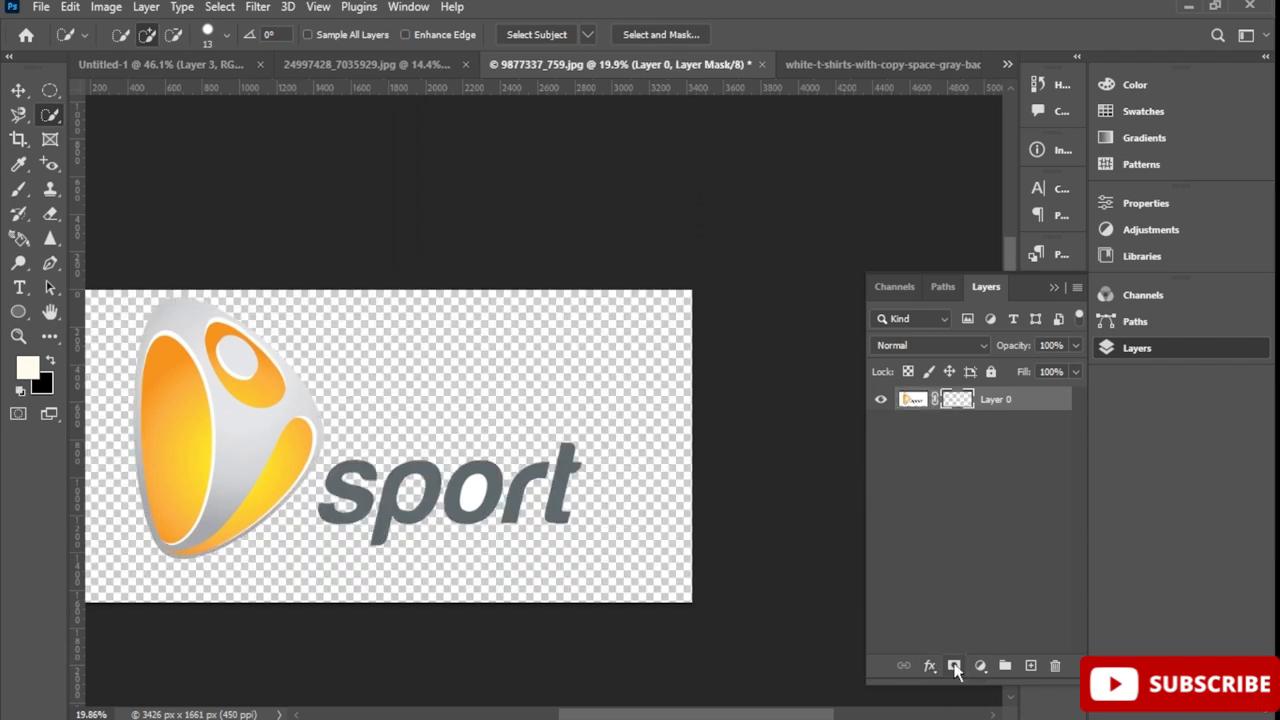
click(18, 90)
drag(255, 458, 535, 212)
drag(617, 318, 466, 243)
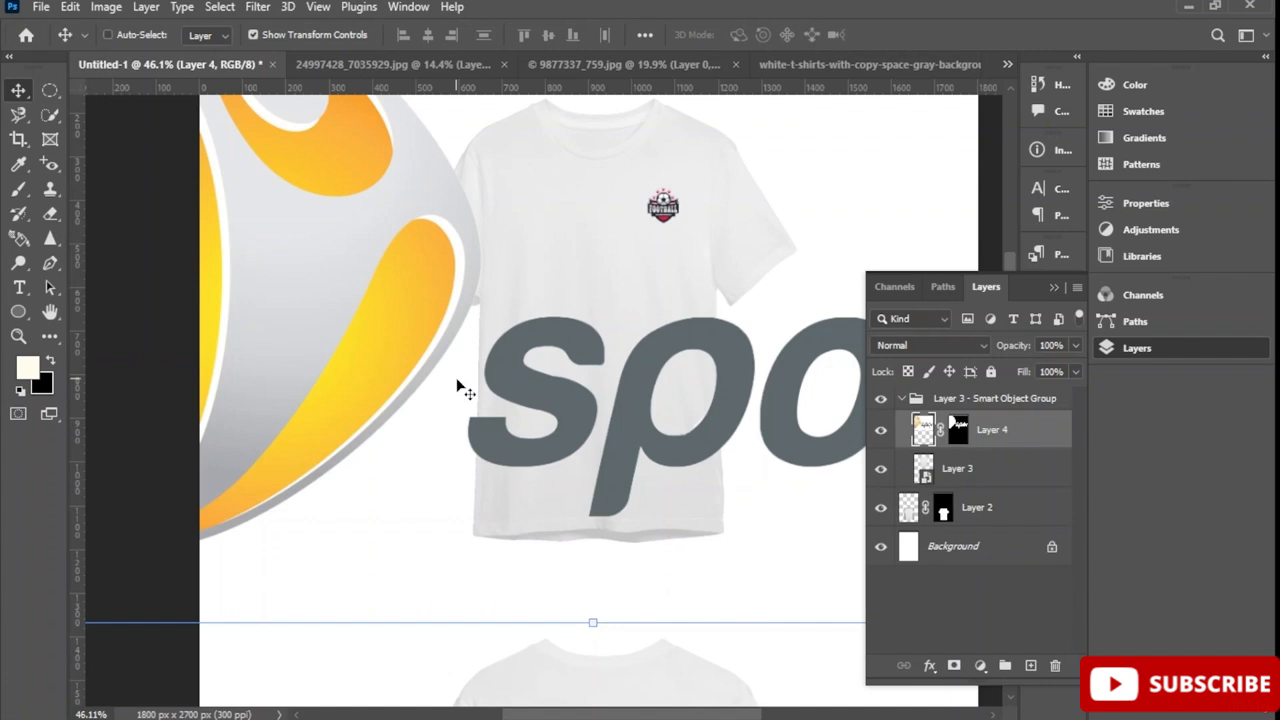
Scale the sport logo down to about 24% and move it onto the front T-shirt
scroll(457, 386, down, 2)
scroll(457, 386, down, 2)
drag(240, 202, 634, 402)
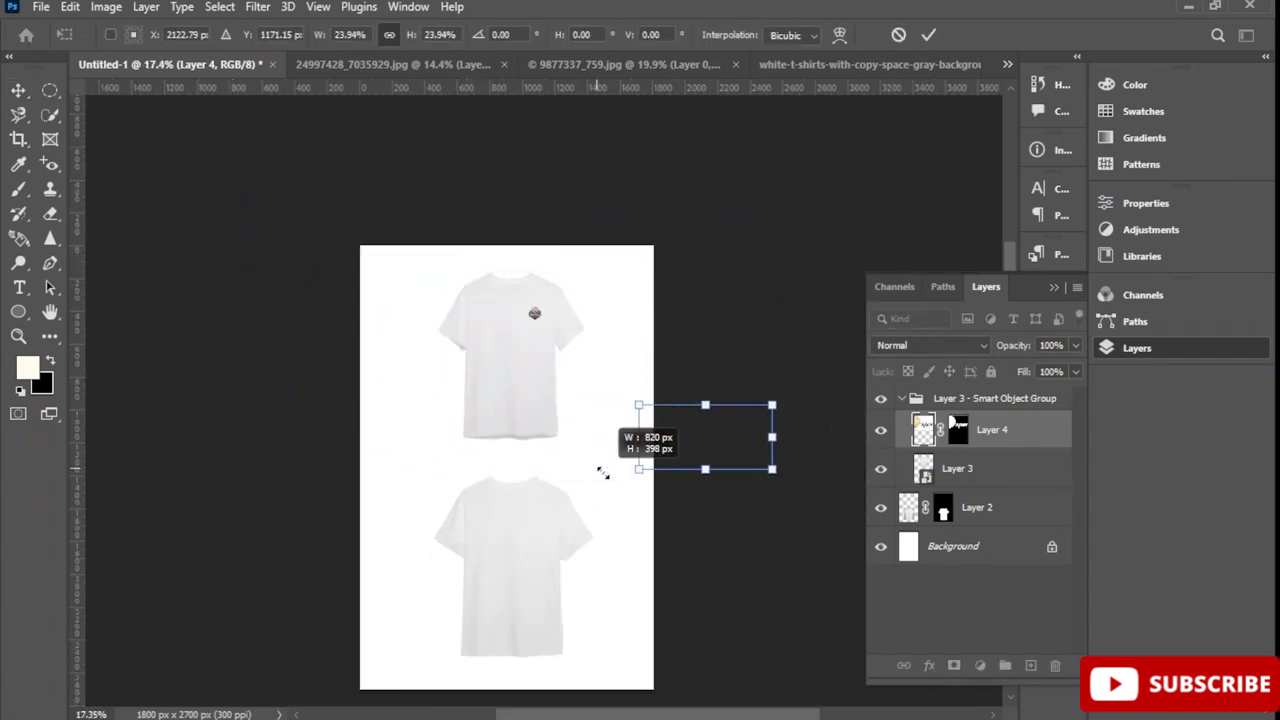
drag(680, 448, 521, 385)
Scale the sport logo down to 11.69% and place it centred on the front T-shirt's chest, just below the football badge
scroll(521, 383, up, 4)
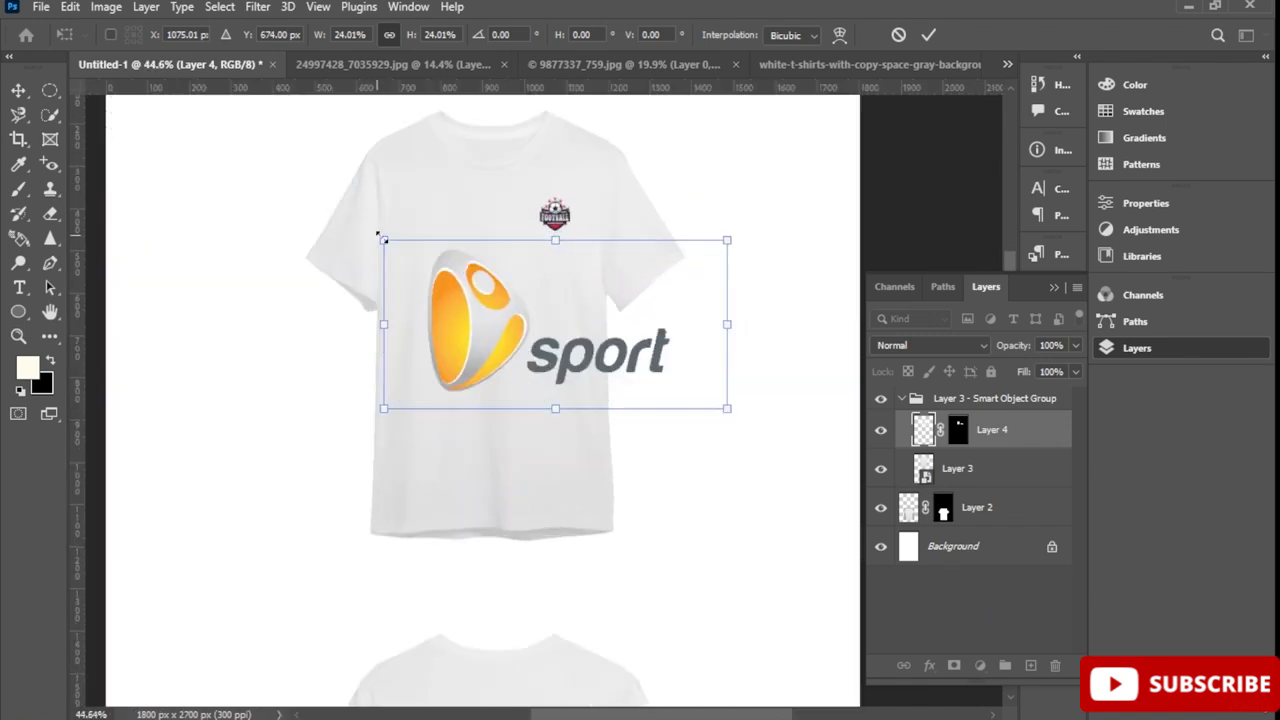
drag(385, 240, 437, 215)
drag(383, 177, 391, 229)
drag(475, 267, 497, 268)
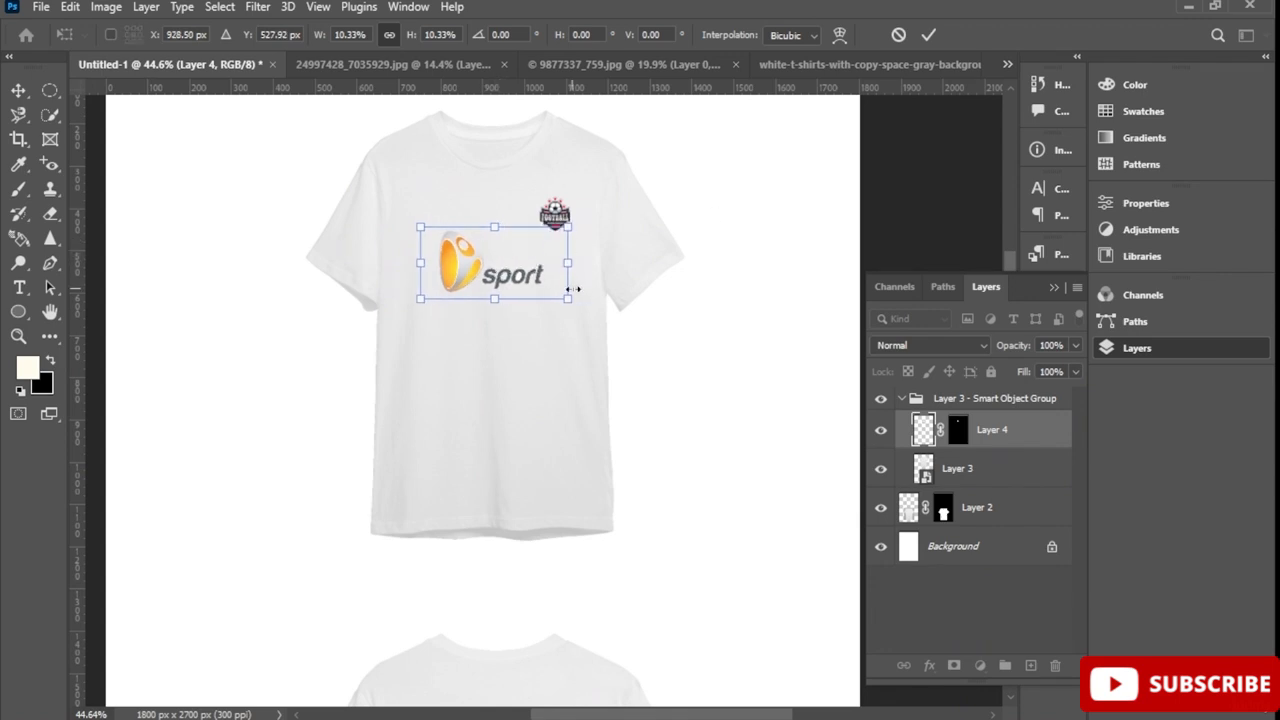
drag(569, 298, 588, 309)
drag(510, 275, 509, 274)
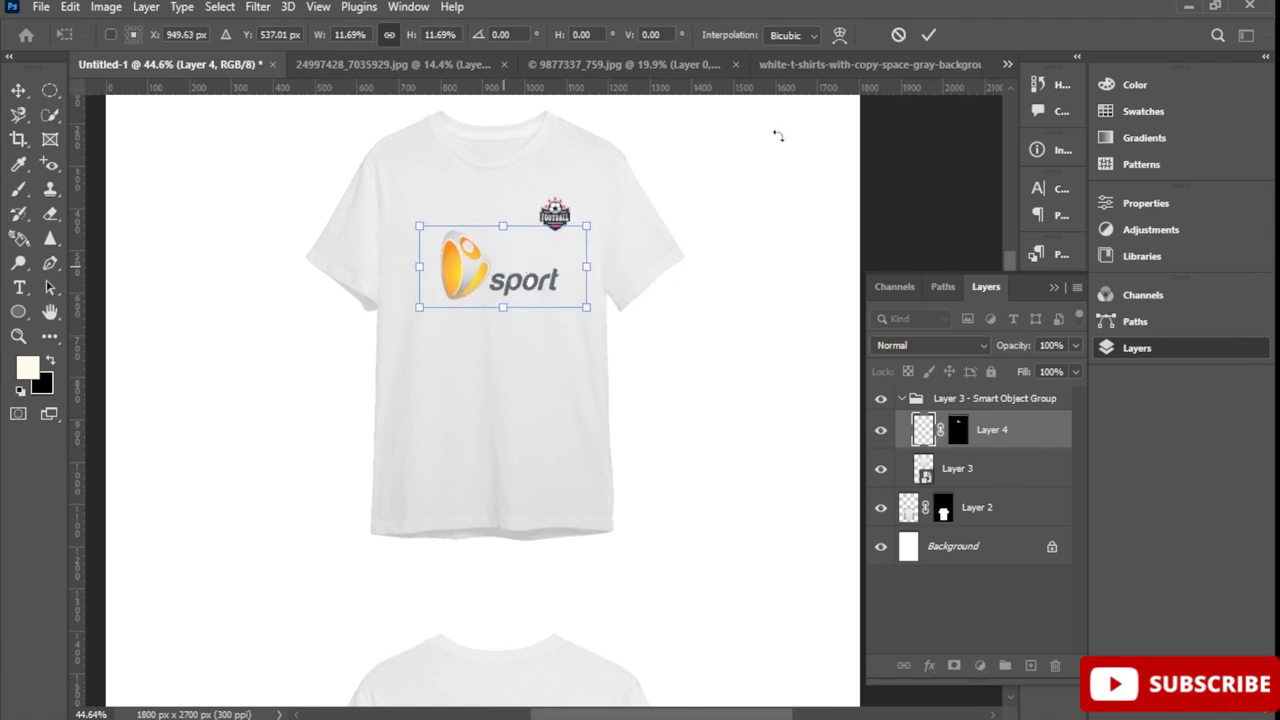
click(927, 37)
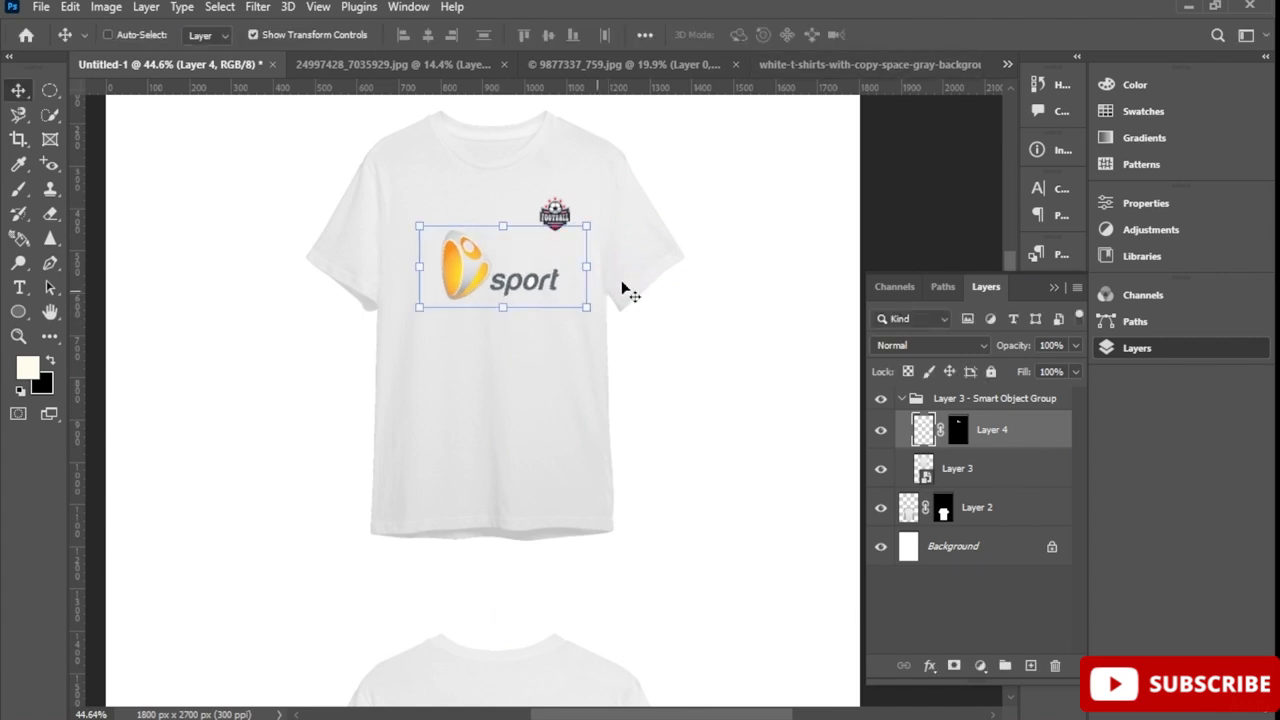
Combine Layer 3 and Layer 4 into one smart object and move the front T-shirt slightly up and to the right
click(995, 475)
shift+click(1002, 432)
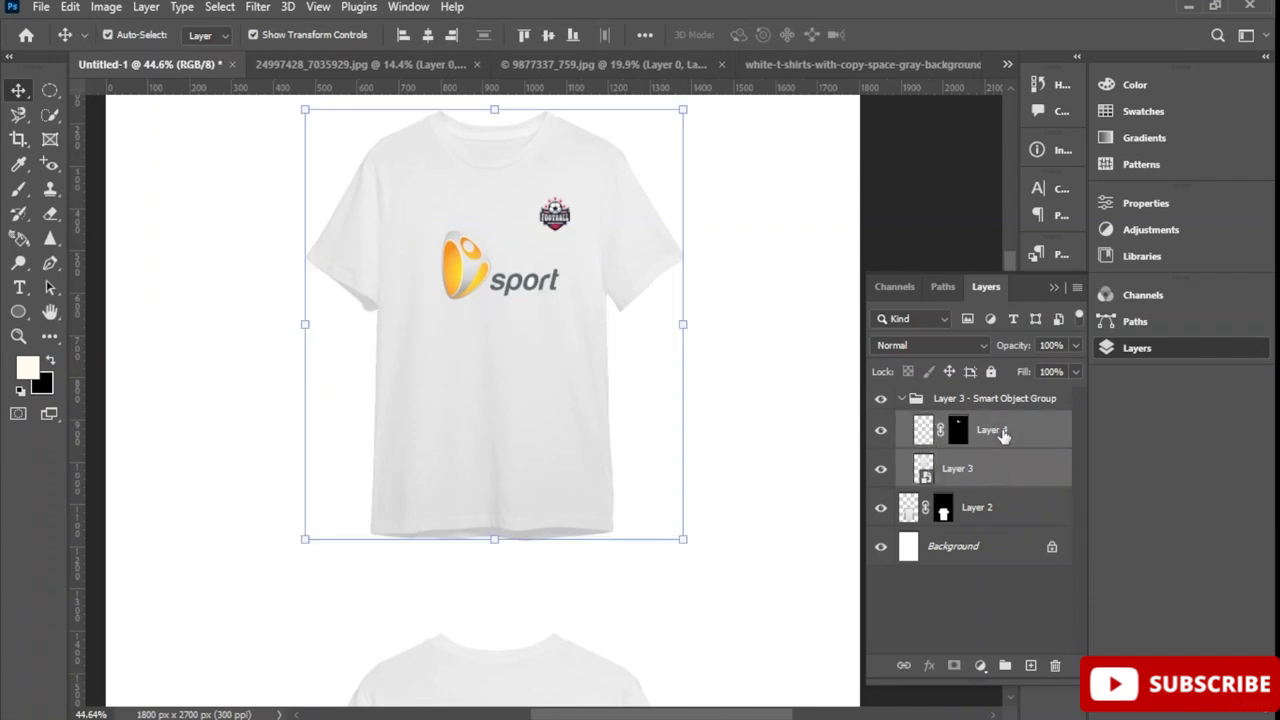
right_click(1005, 440)
click(1085, 291)
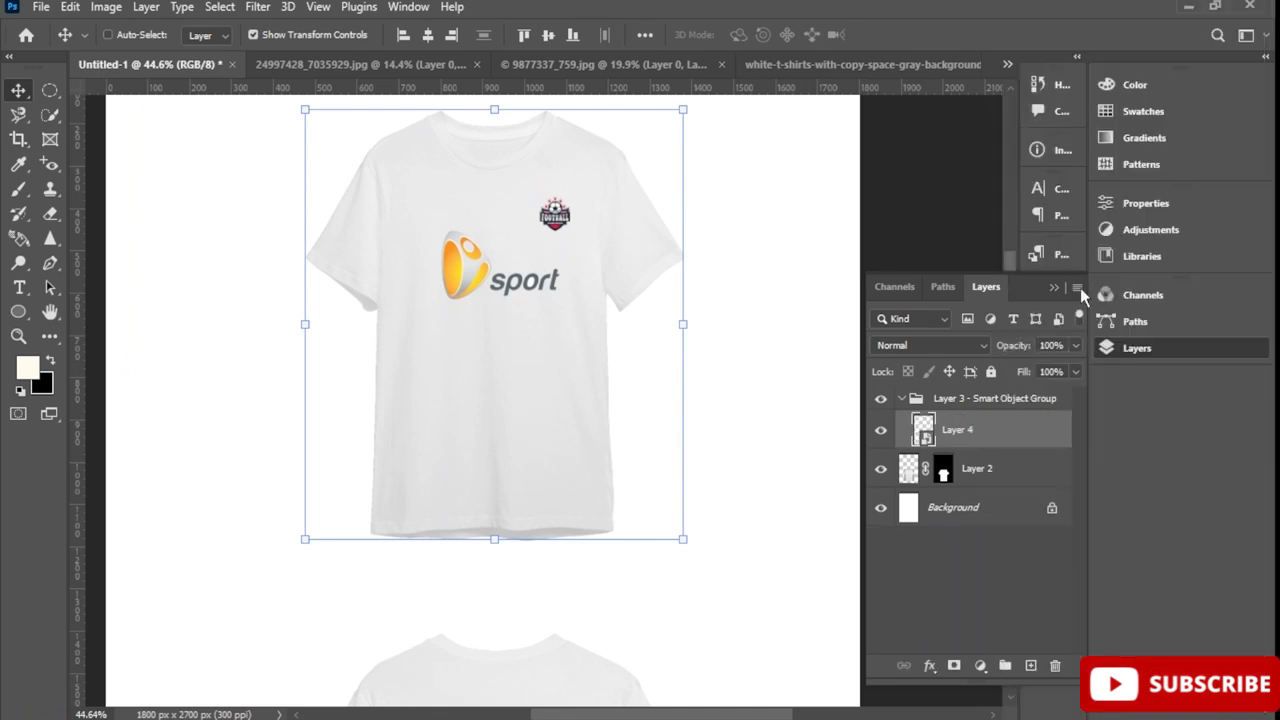
drag(571, 408, 594, 389)
Add an empty layer directly above Layer 2, the back T-shirt
scroll(594, 389, down, 3)
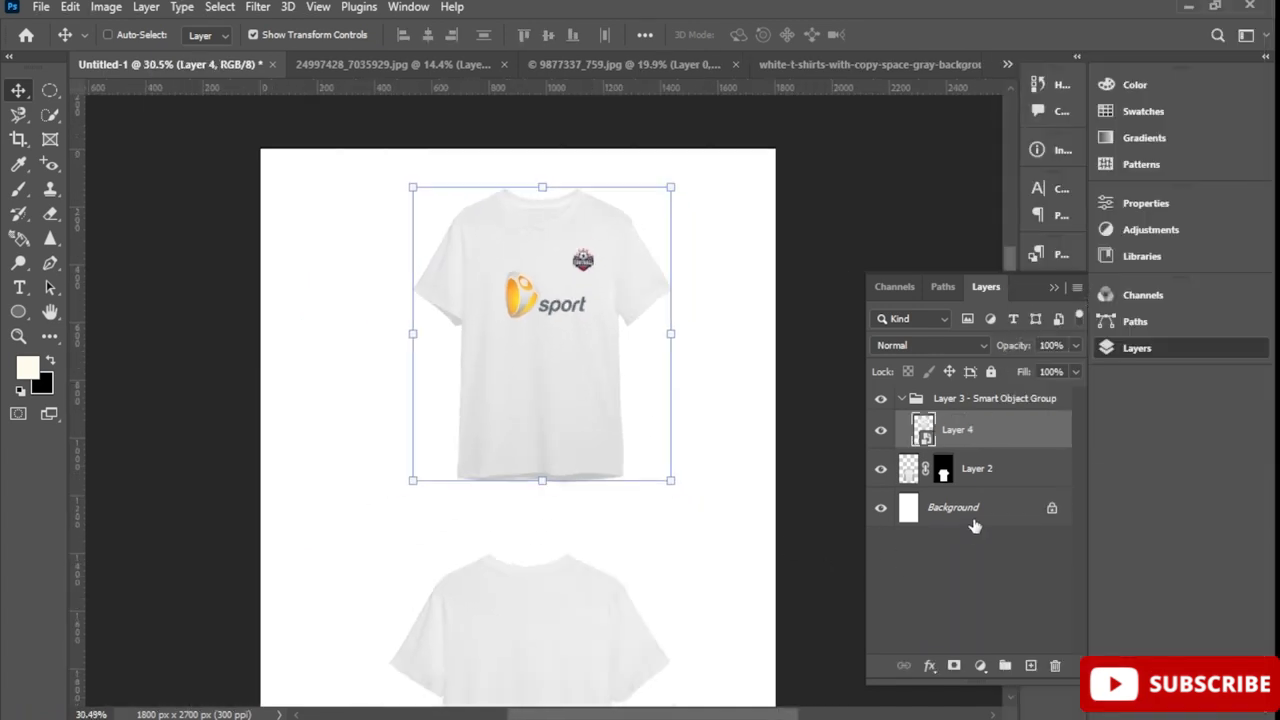
click(975, 477)
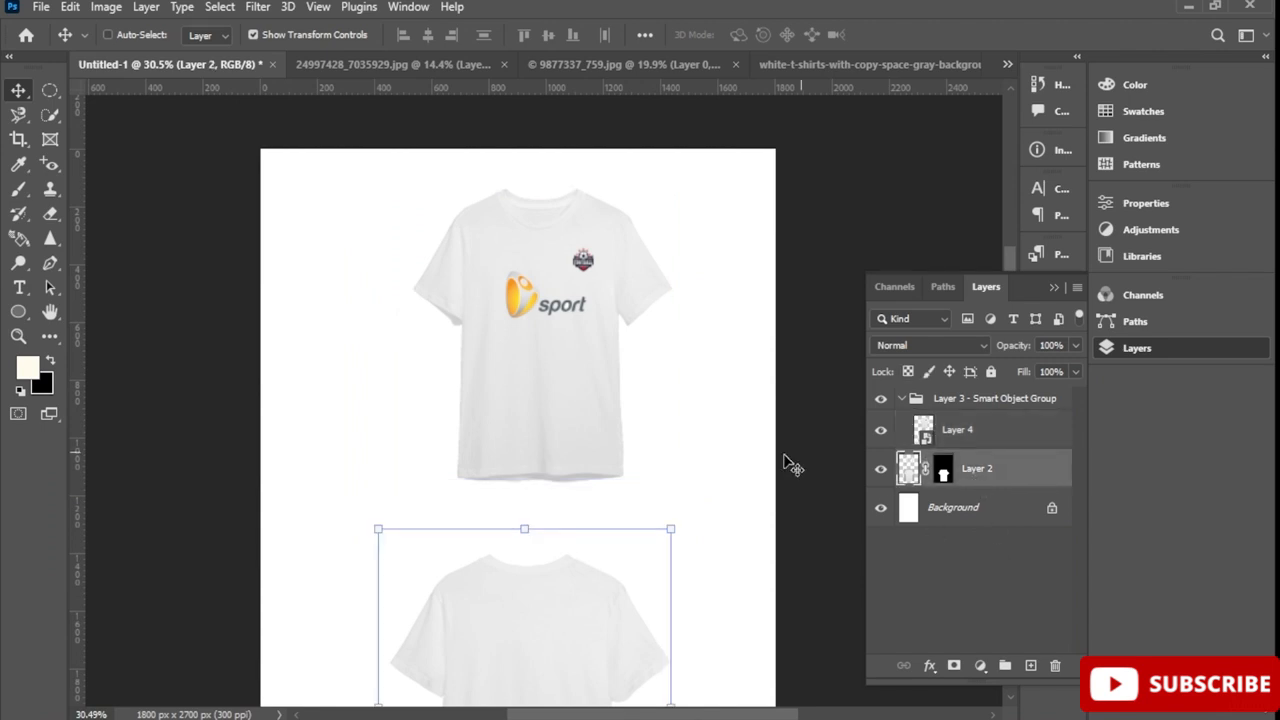
drag(1011, 266, 1011, 323)
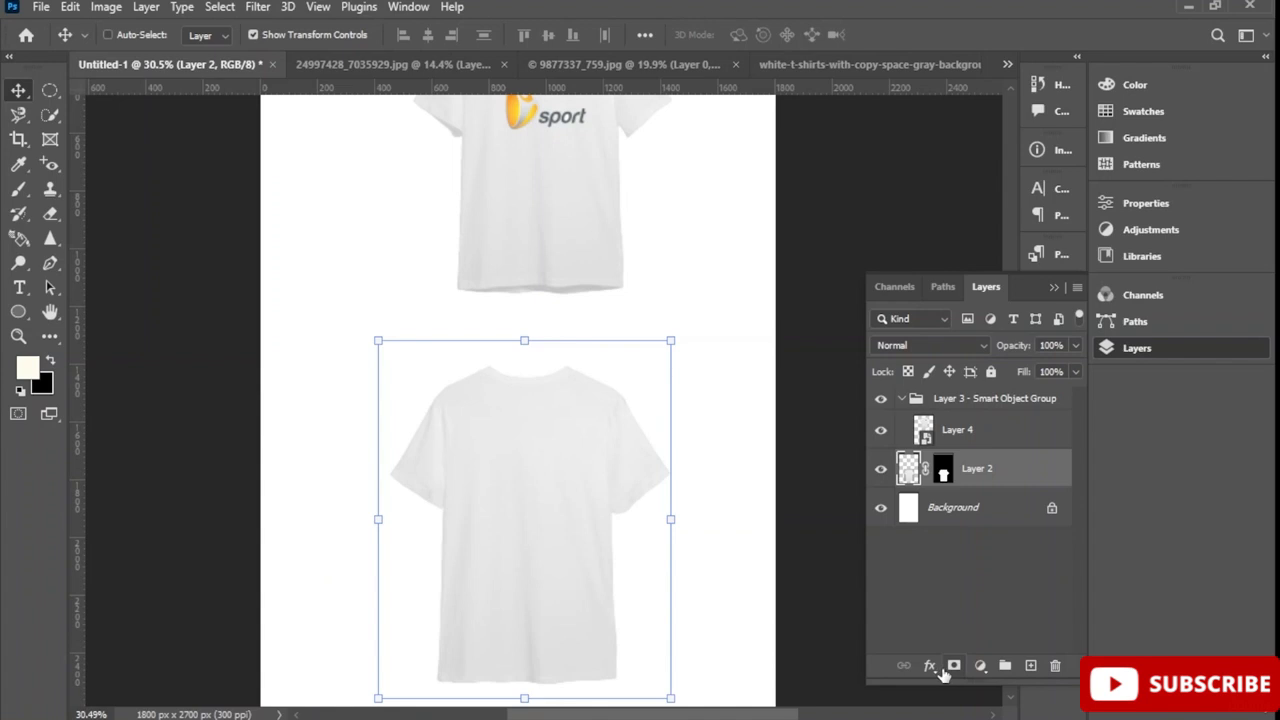
click(1031, 665)
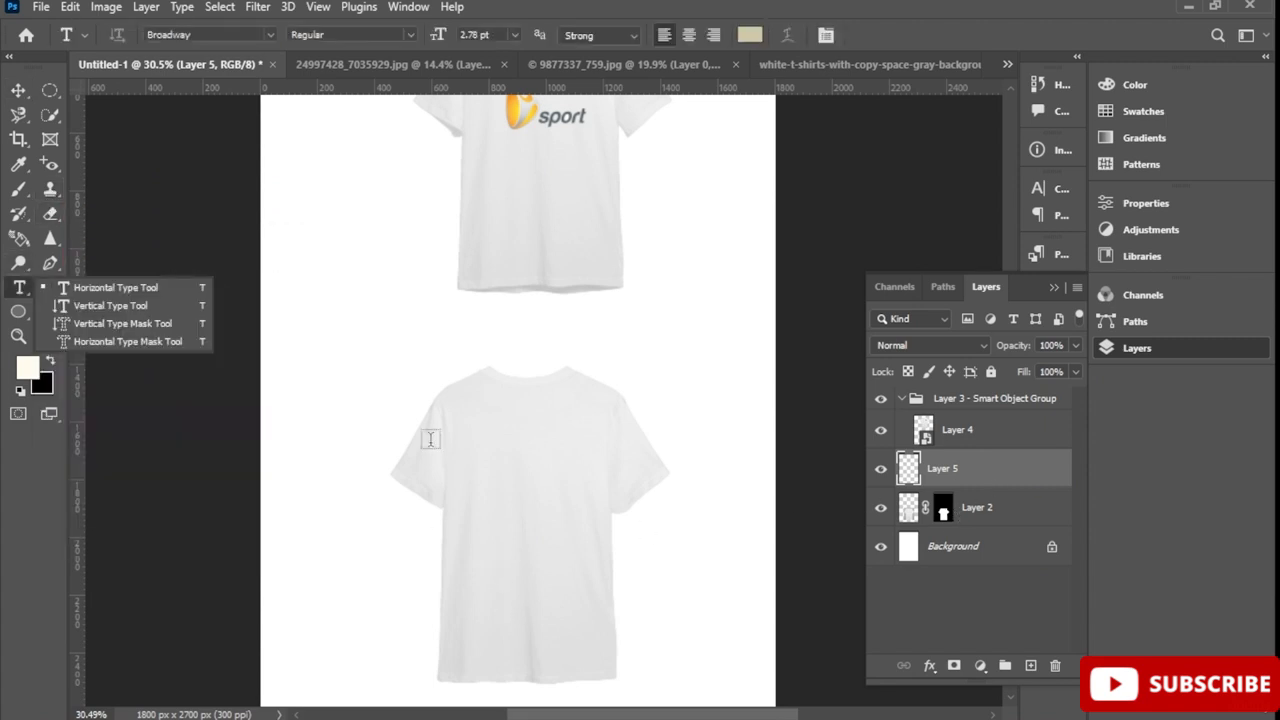
Add horizontal text with the player's first name at 60 pt across the upper part of the back T-shirt
click(9, 284)
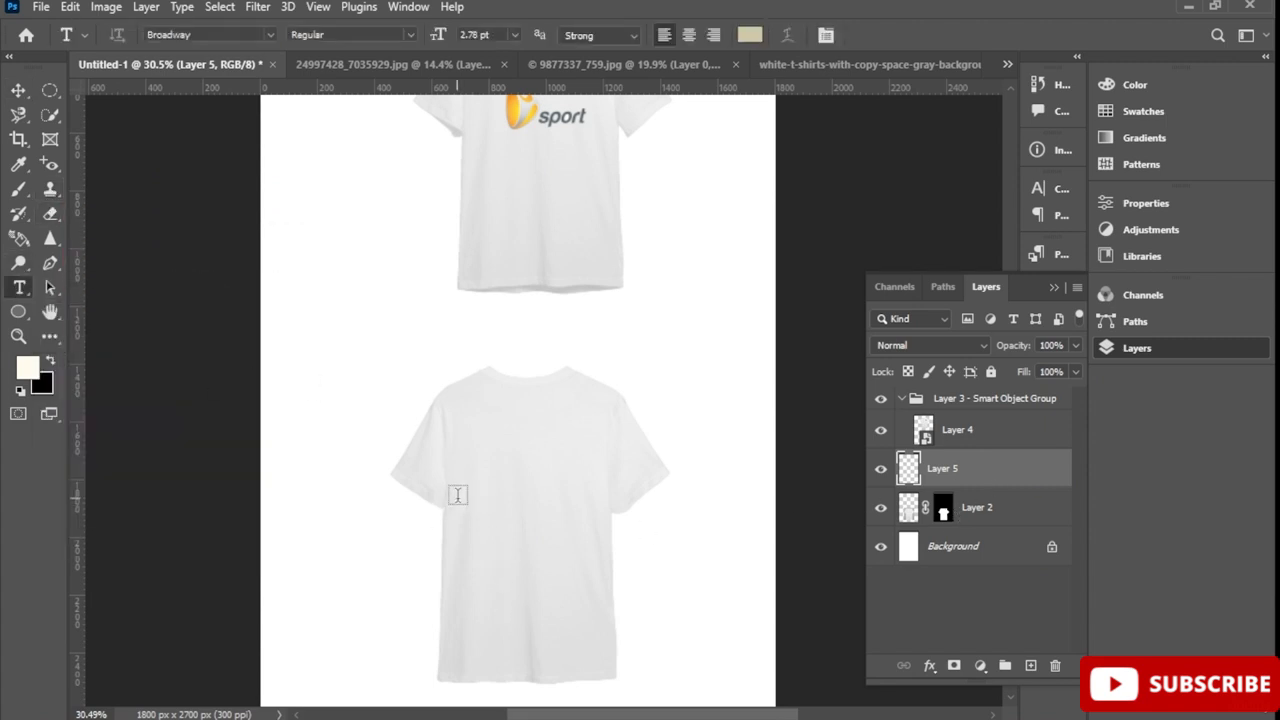
click(457, 493)
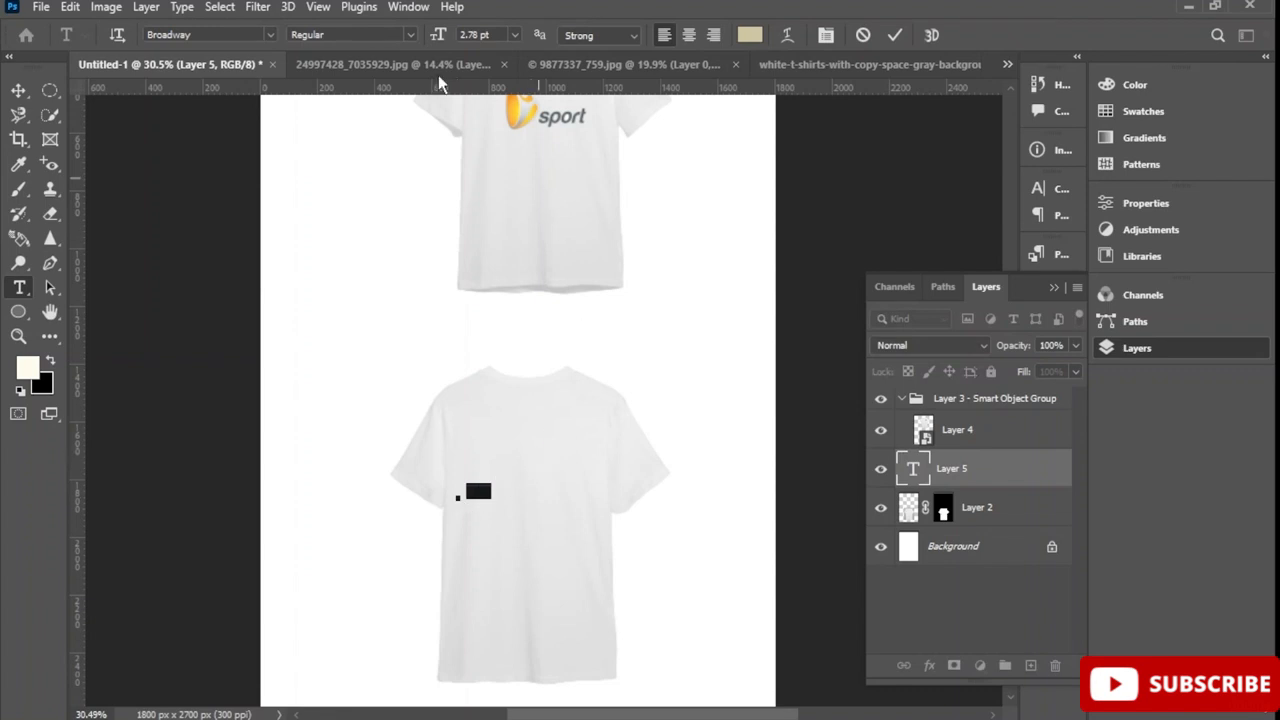
click(513, 35)
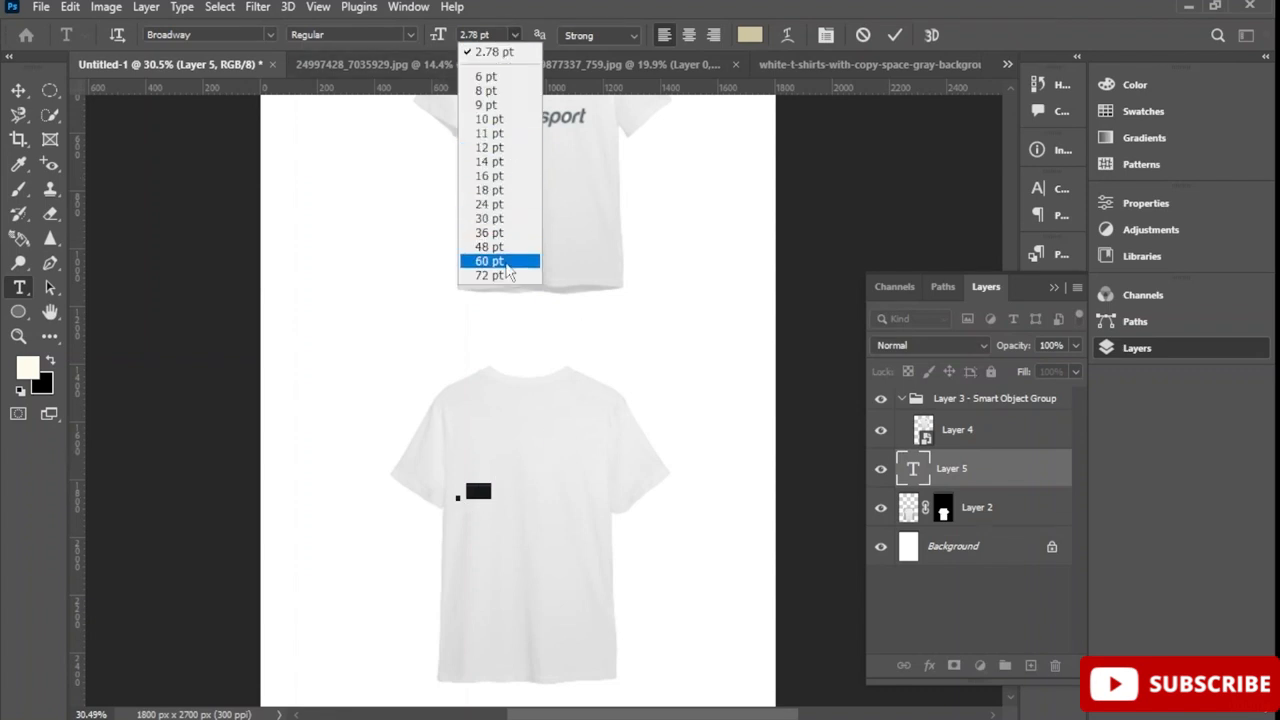
click(500, 257)
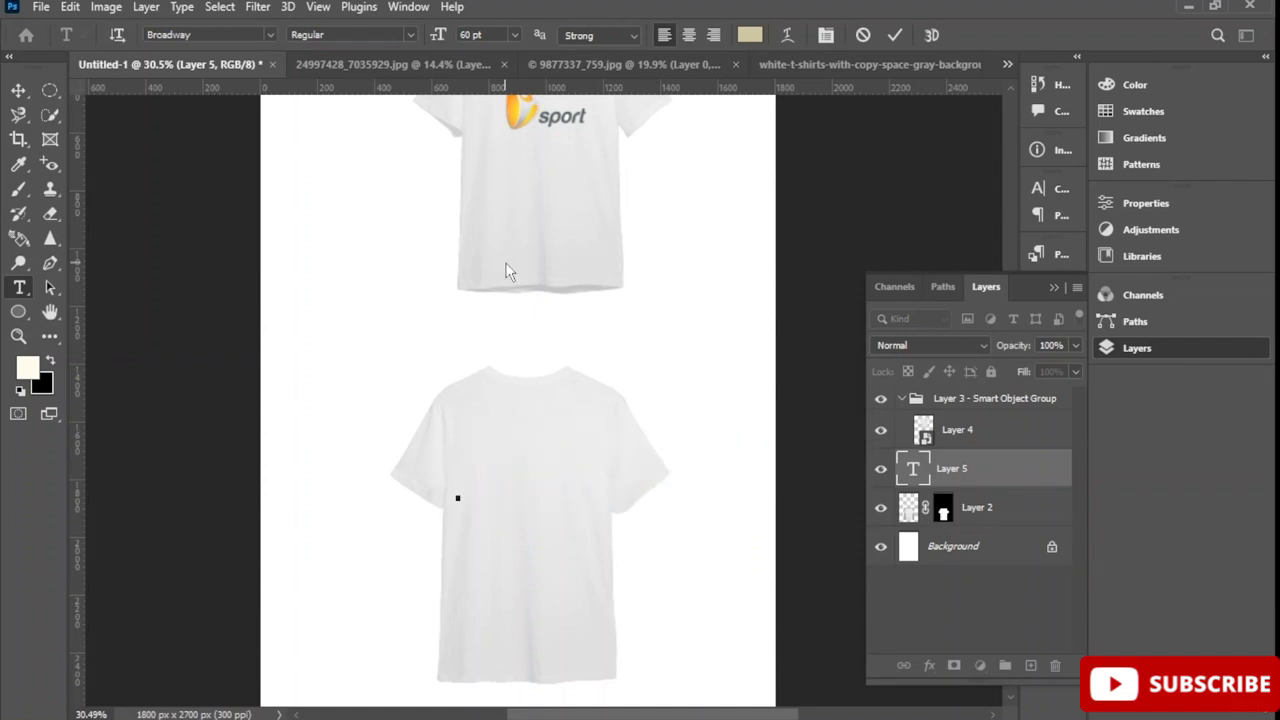
text(Jack)
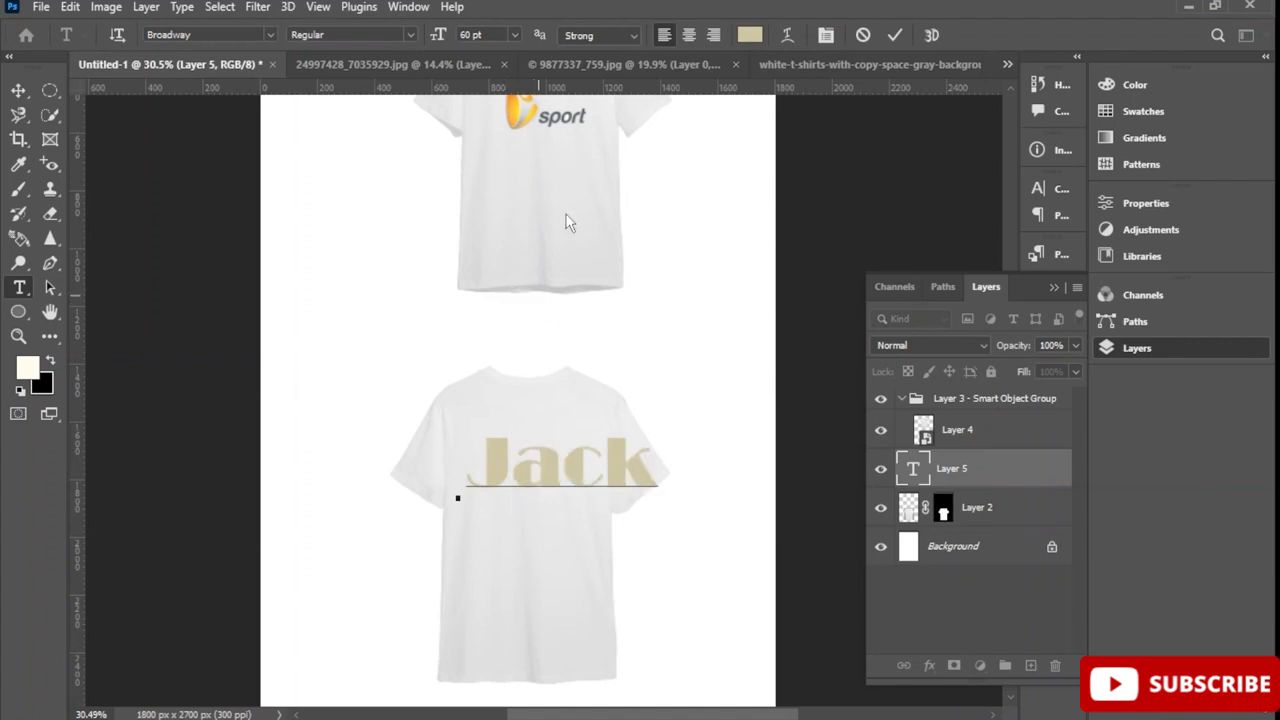
Warp the back T-shirt's name text in a horizontal Arc style with a bend of +24%
click(787, 35)
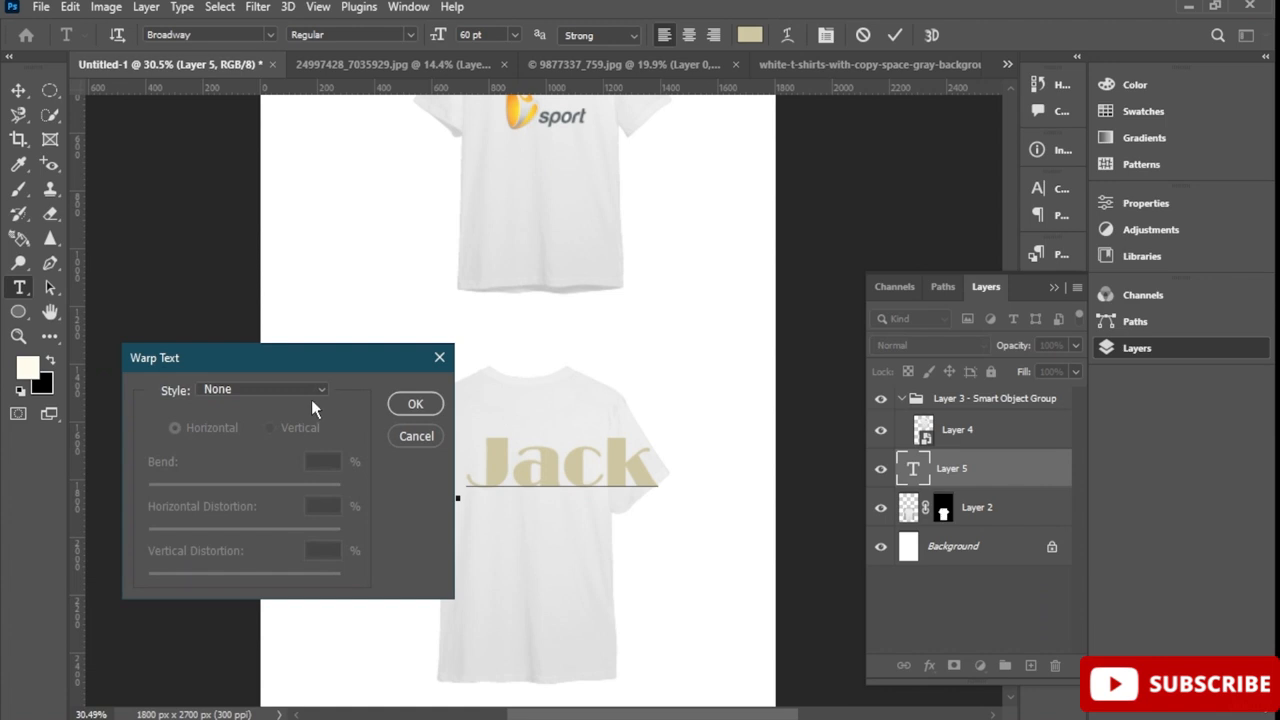
click(309, 392)
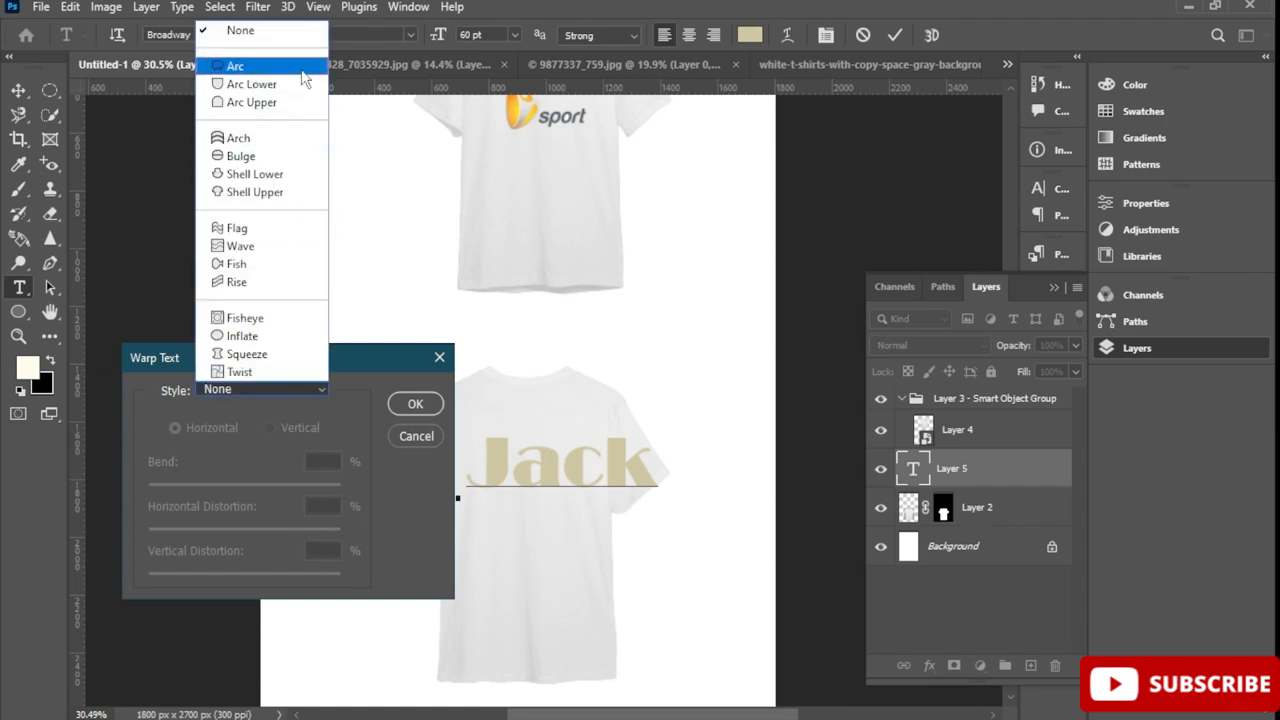
click(235, 63)
drag(292, 487, 268, 492)
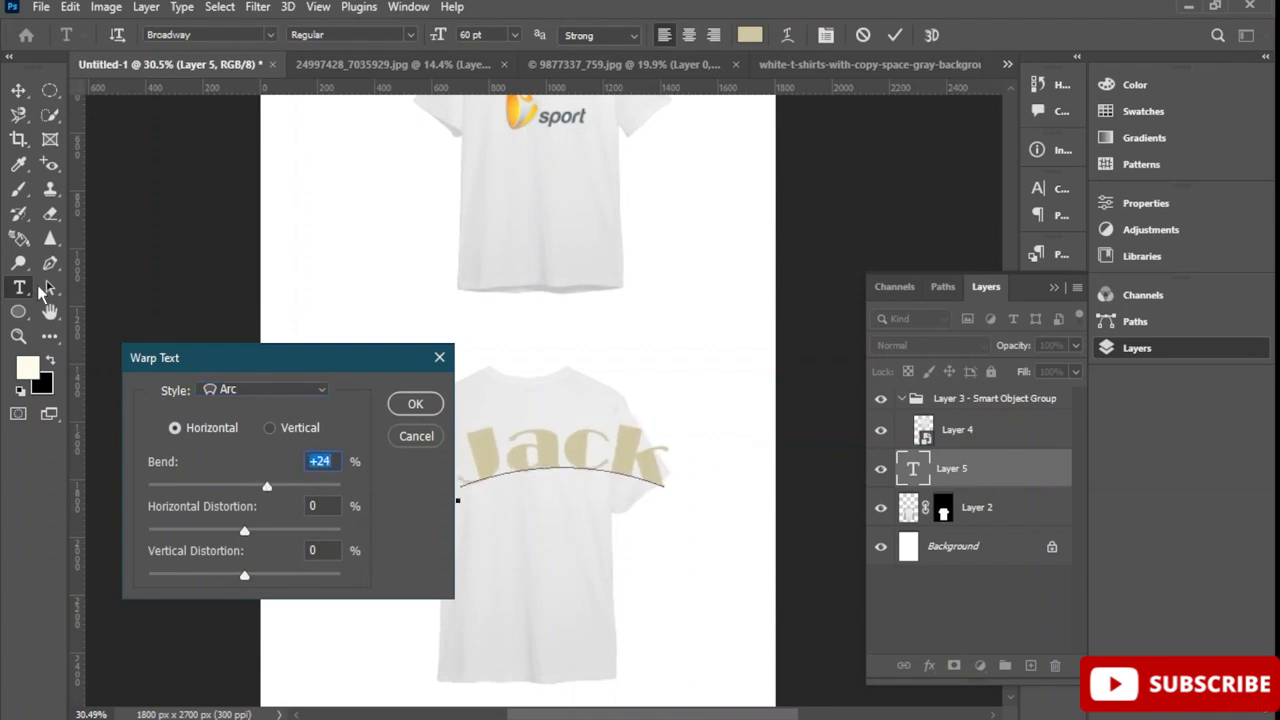
click(418, 404)
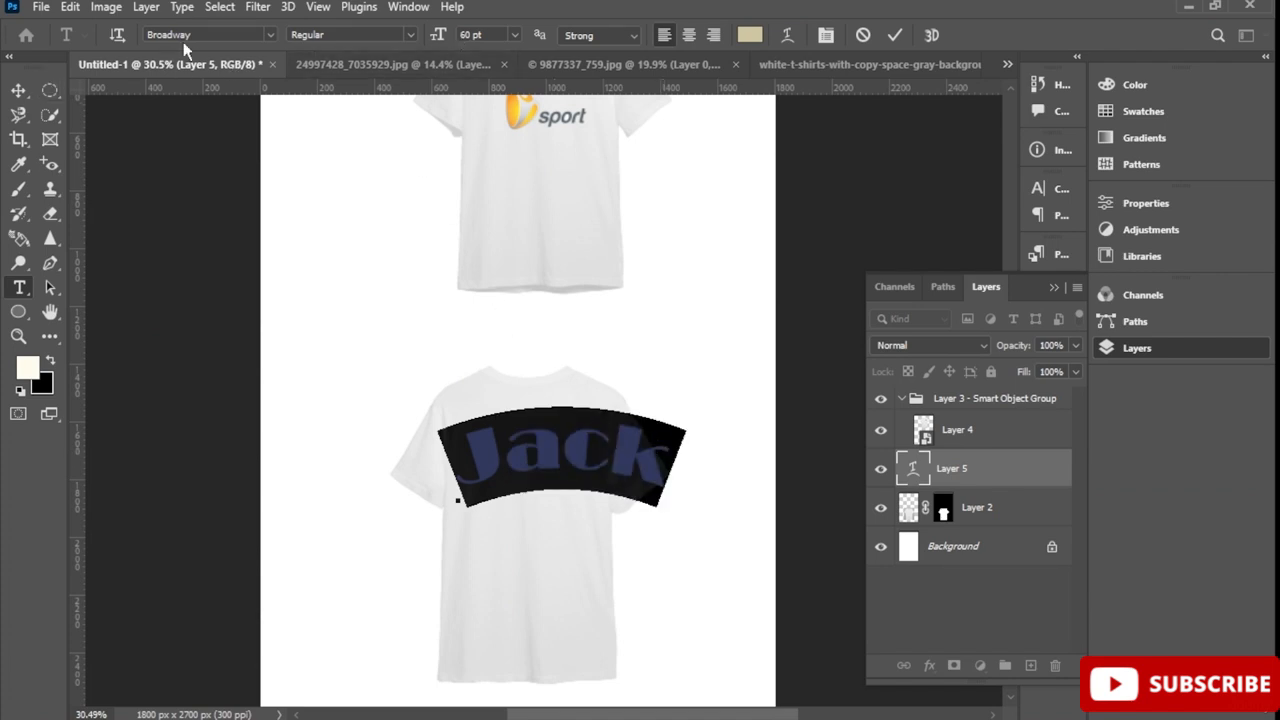
Change the font of the arched name text to Ebrima
click(270, 35)
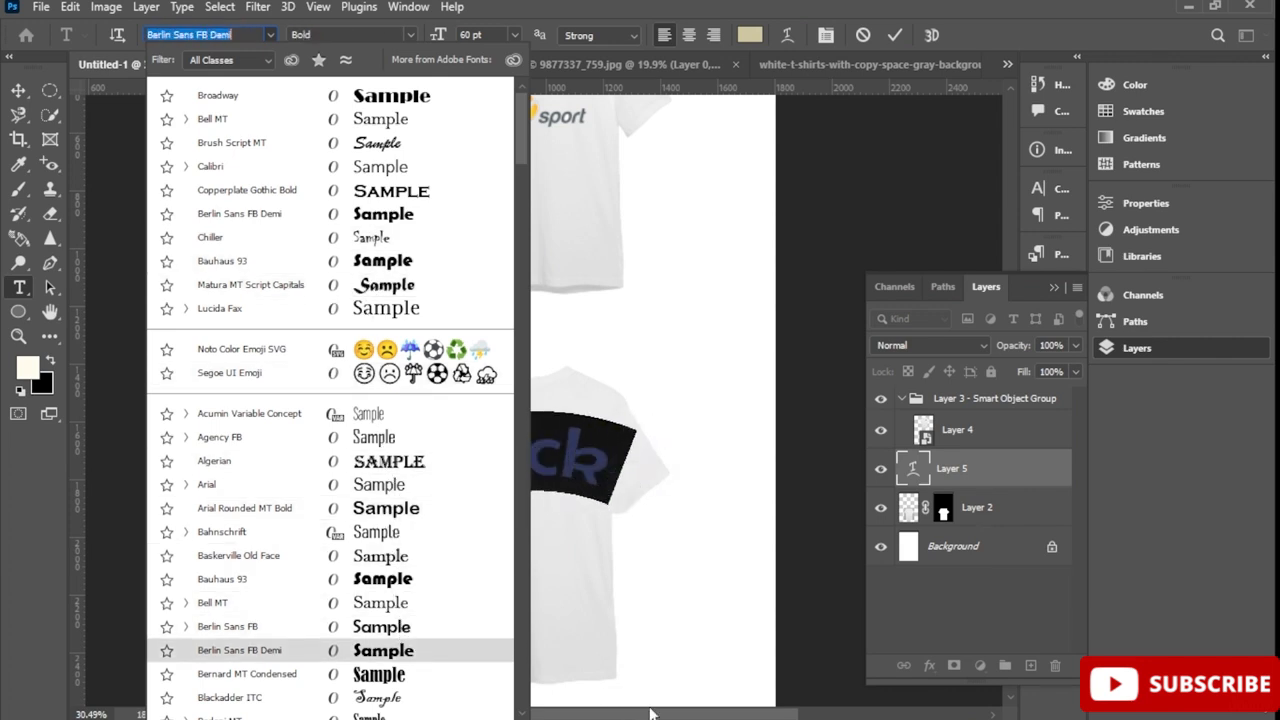
key(Escape)
drag(668, 716, 607, 716)
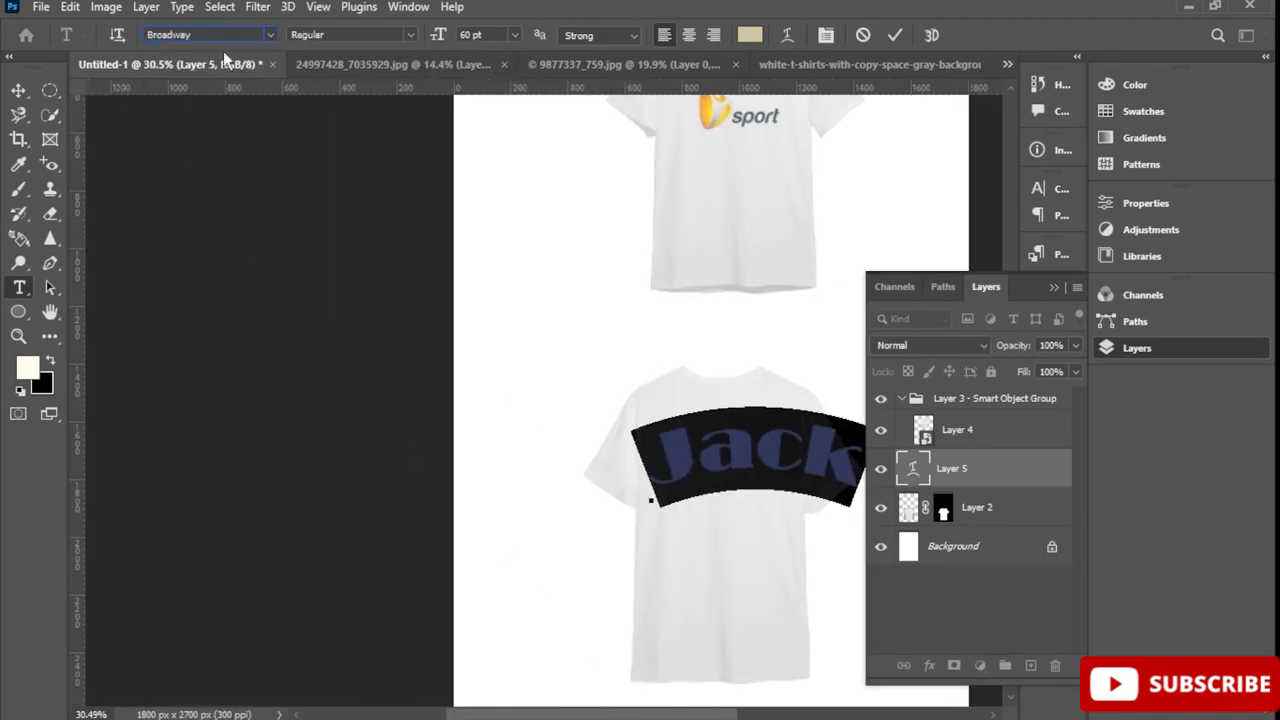
click(268, 35)
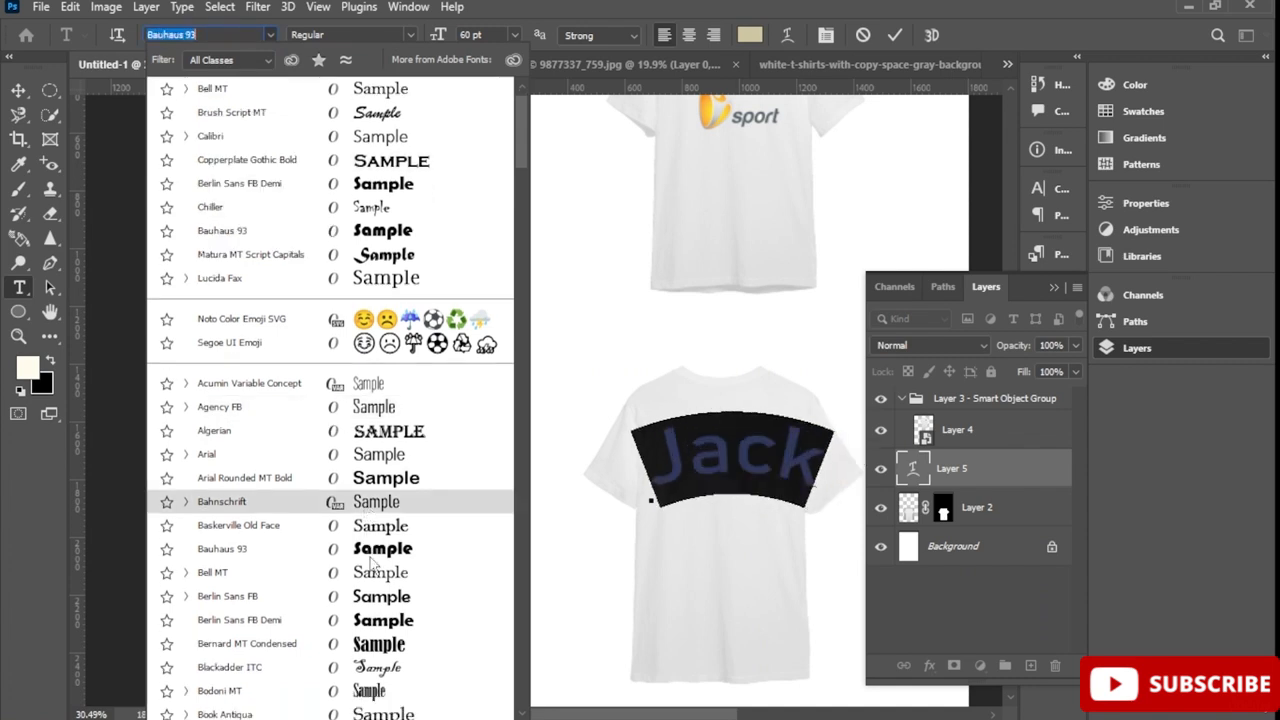
scroll(400, 605, down, 2)
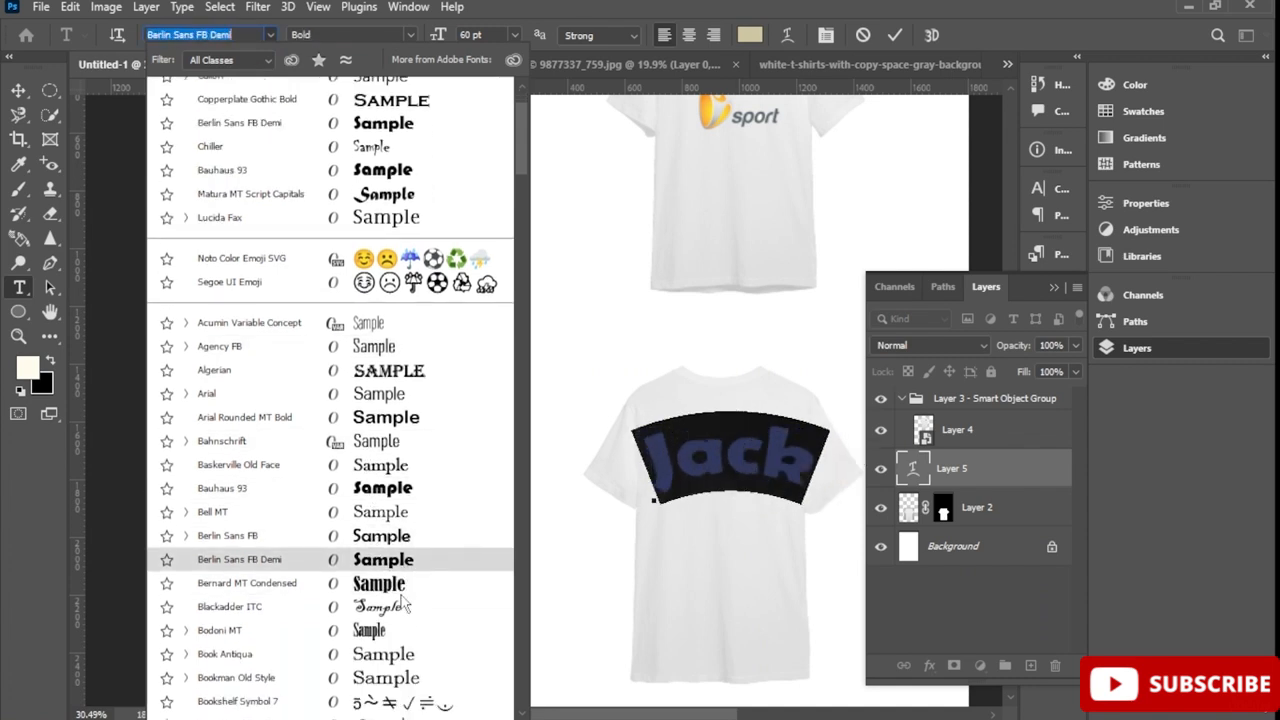
scroll(404, 600, down, 3)
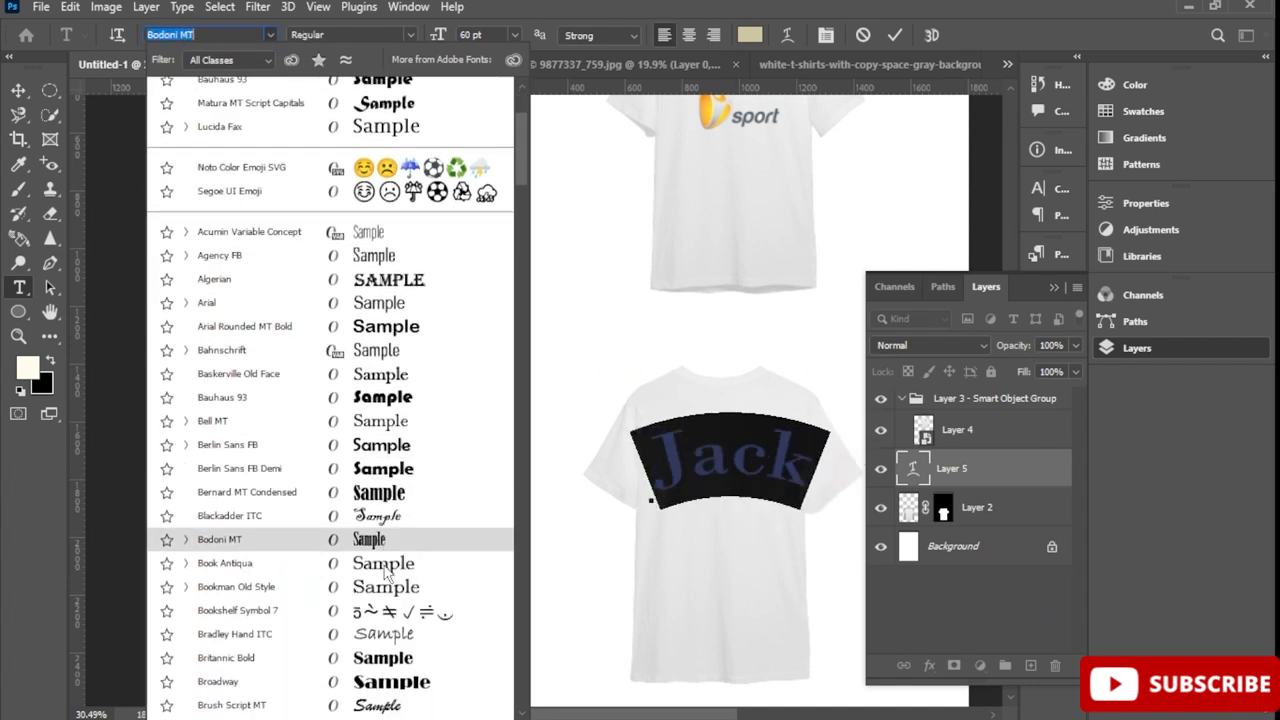
scroll(392, 640, down, 5)
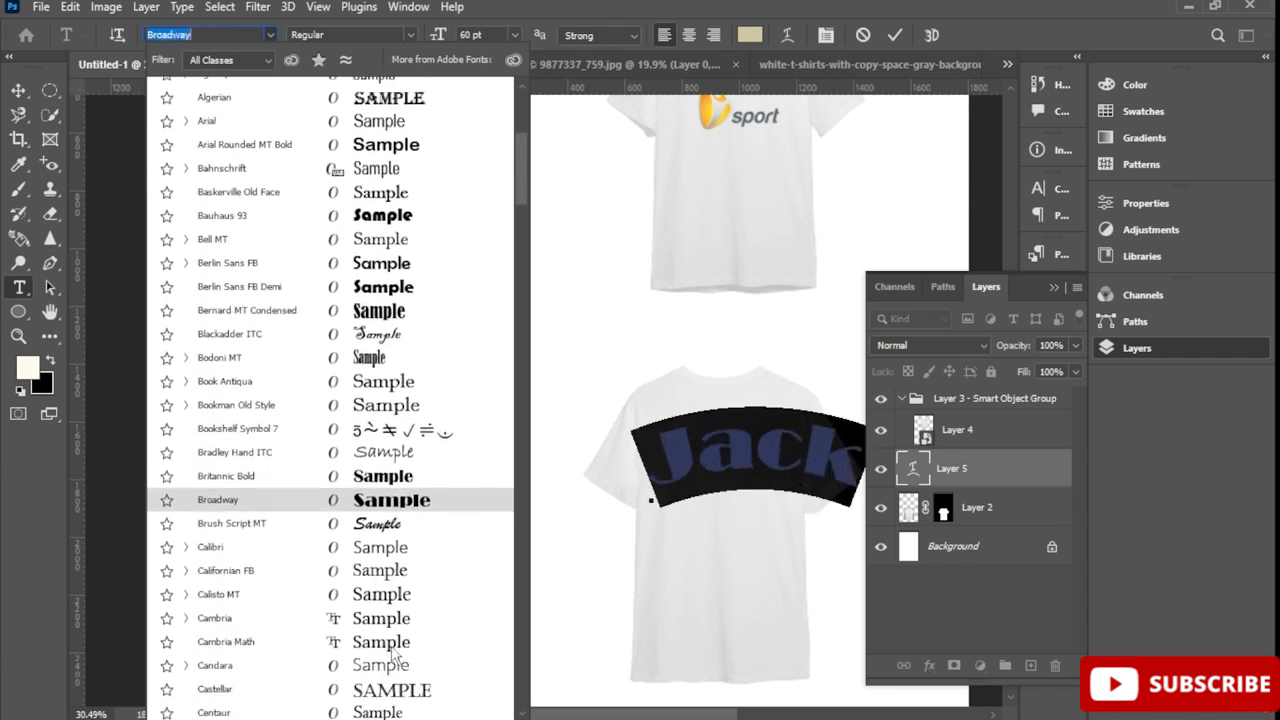
scroll(392, 650, down, 2)
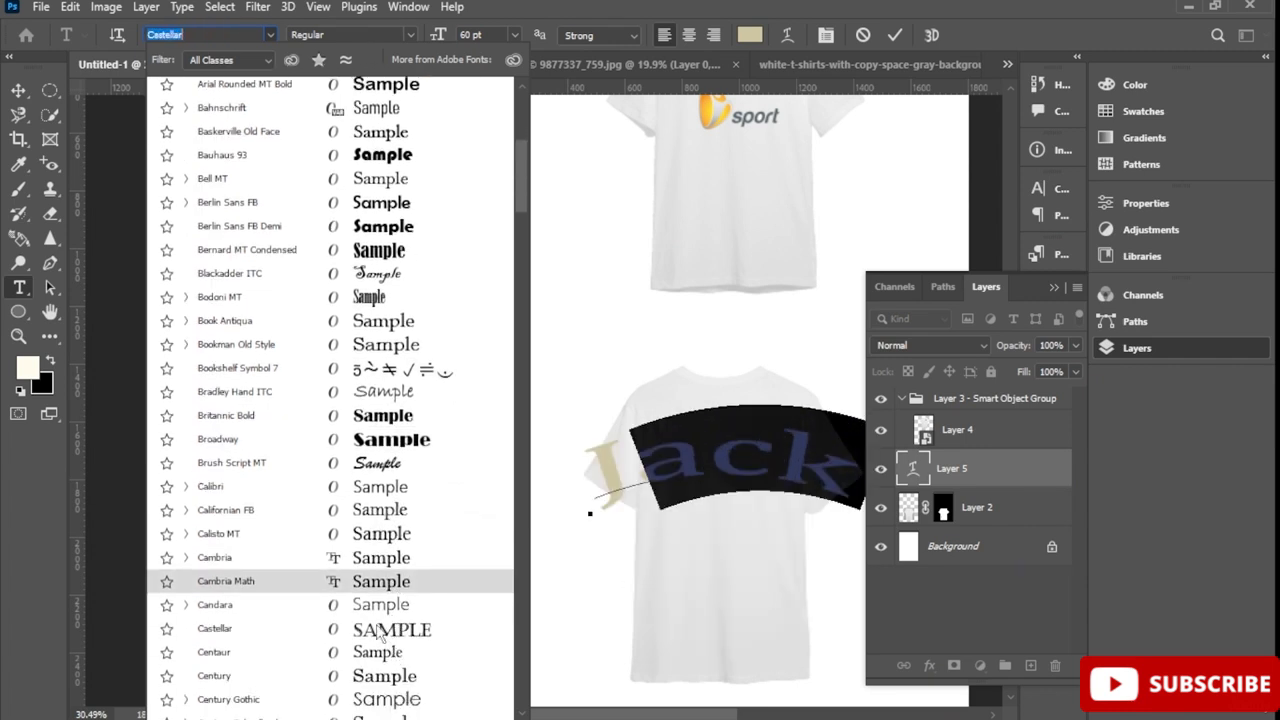
scroll(378, 640, down, 3)
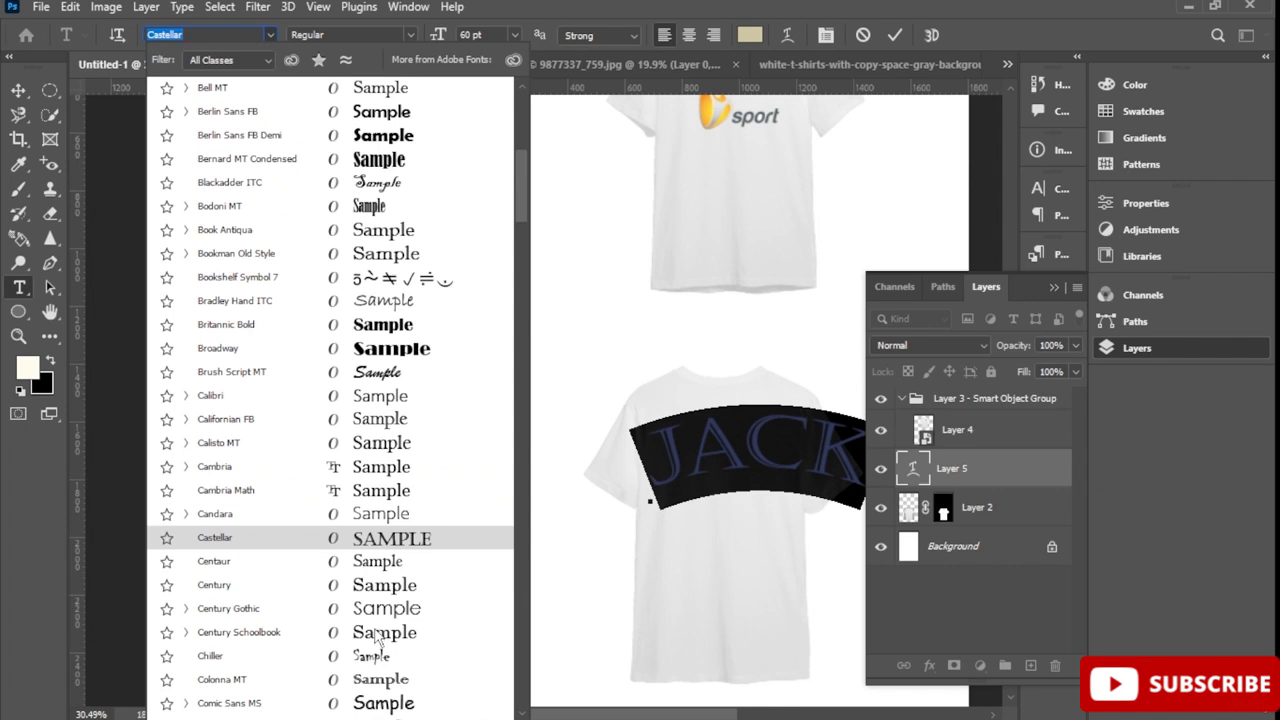
scroll(376, 633, down, 2)
scroll(378, 625, down, 1)
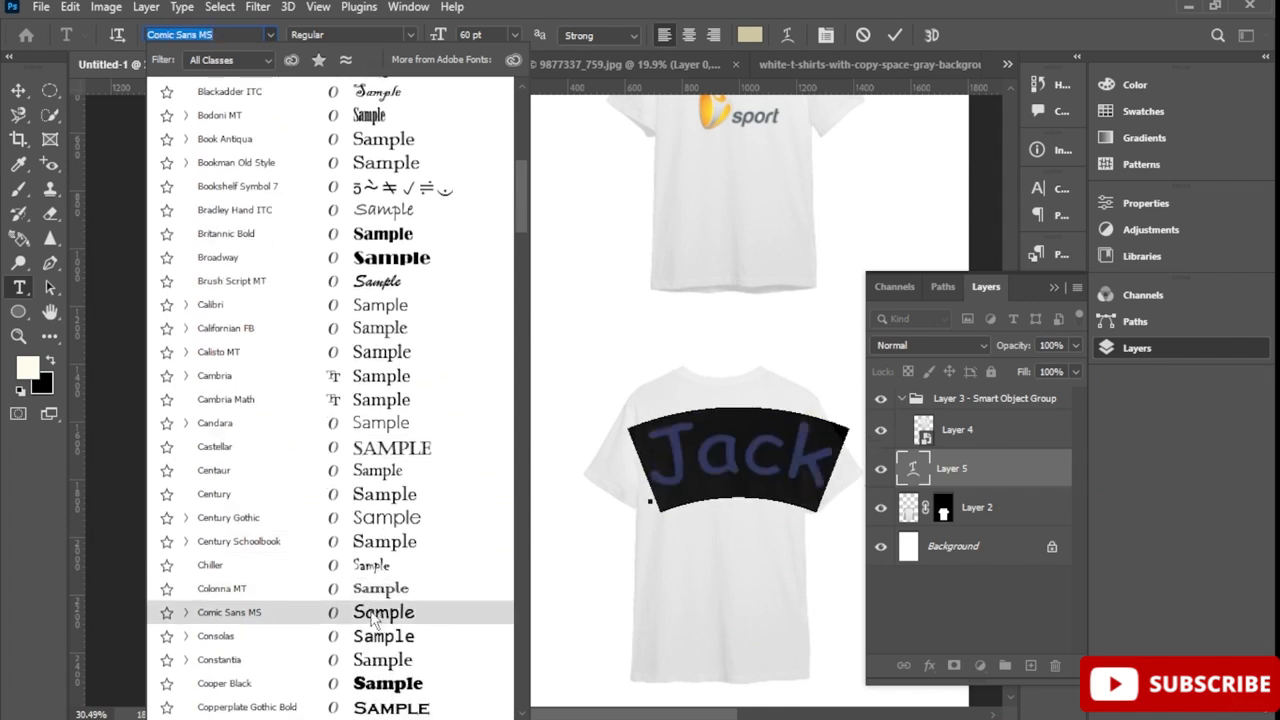
scroll(378, 688, down, 2)
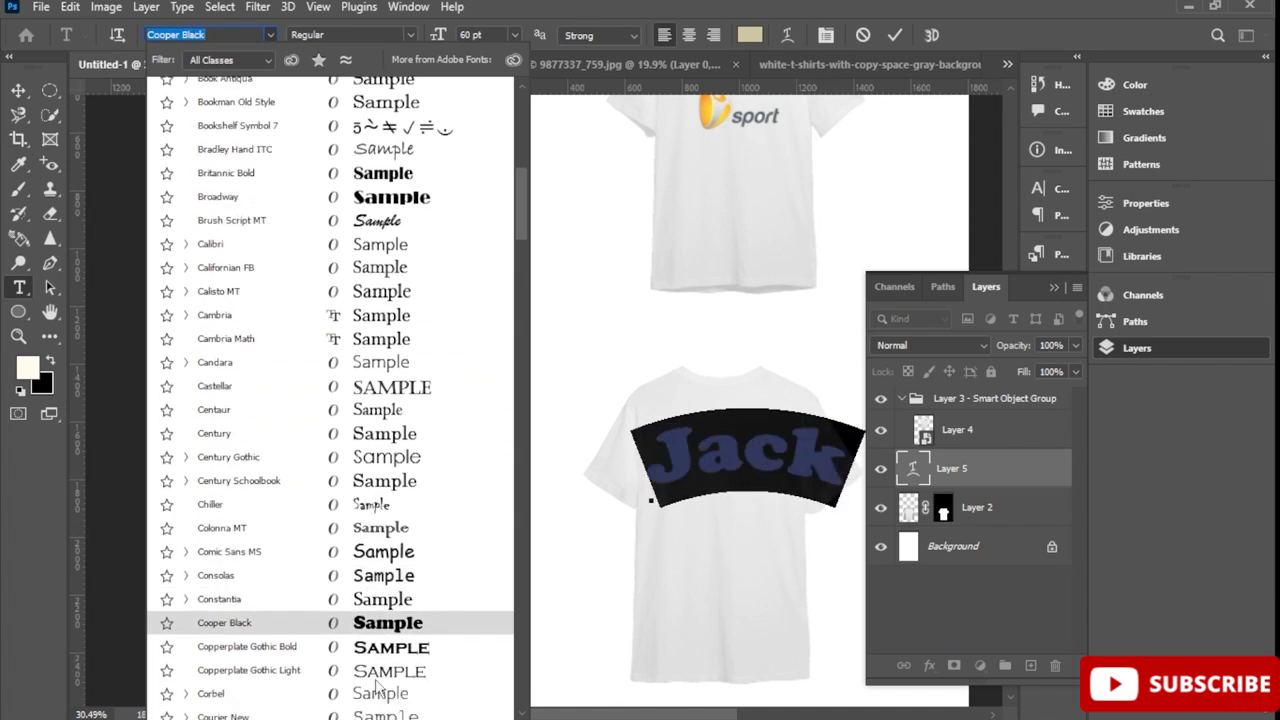
scroll(378, 688, down, 3)
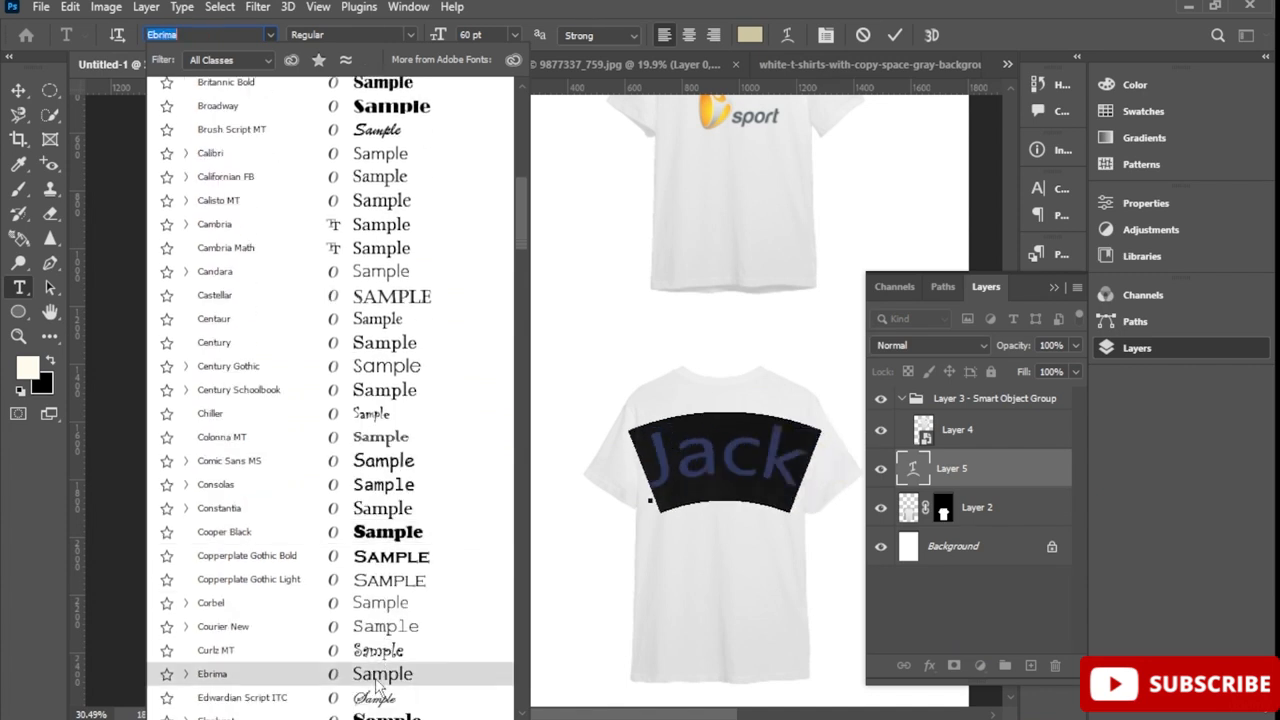
scroll(378, 683, down, 1)
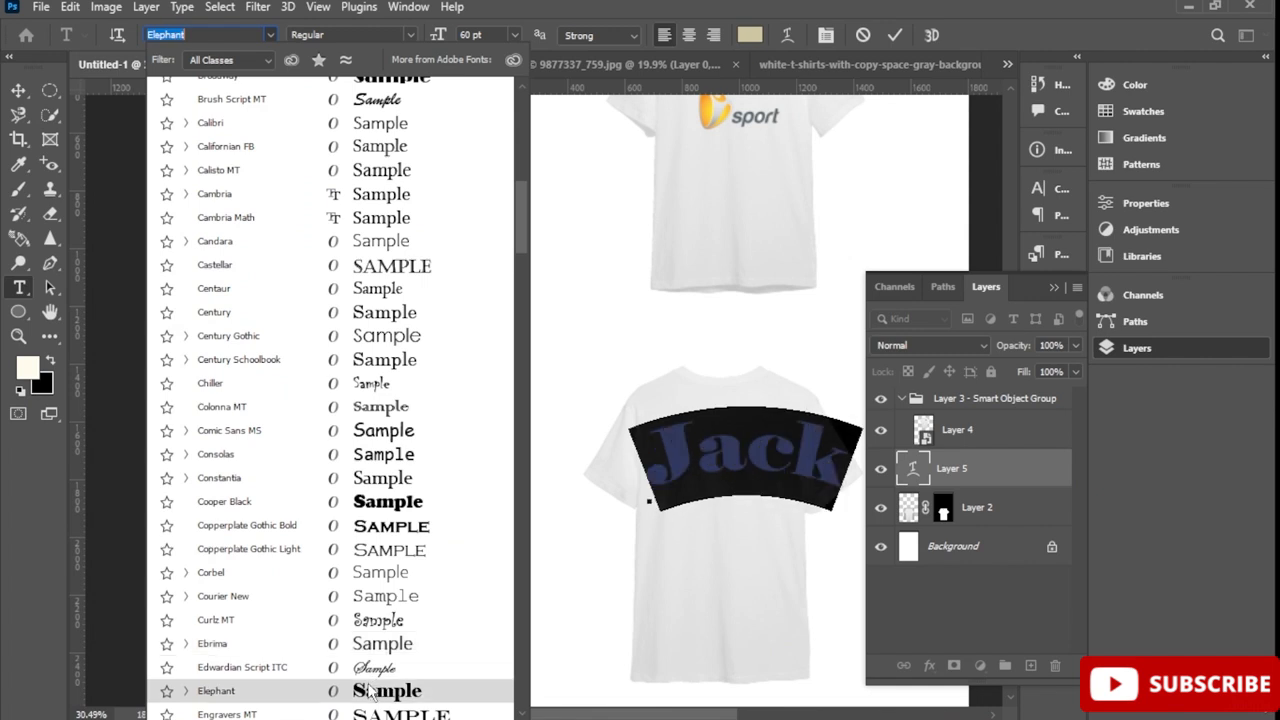
click(386, 645)
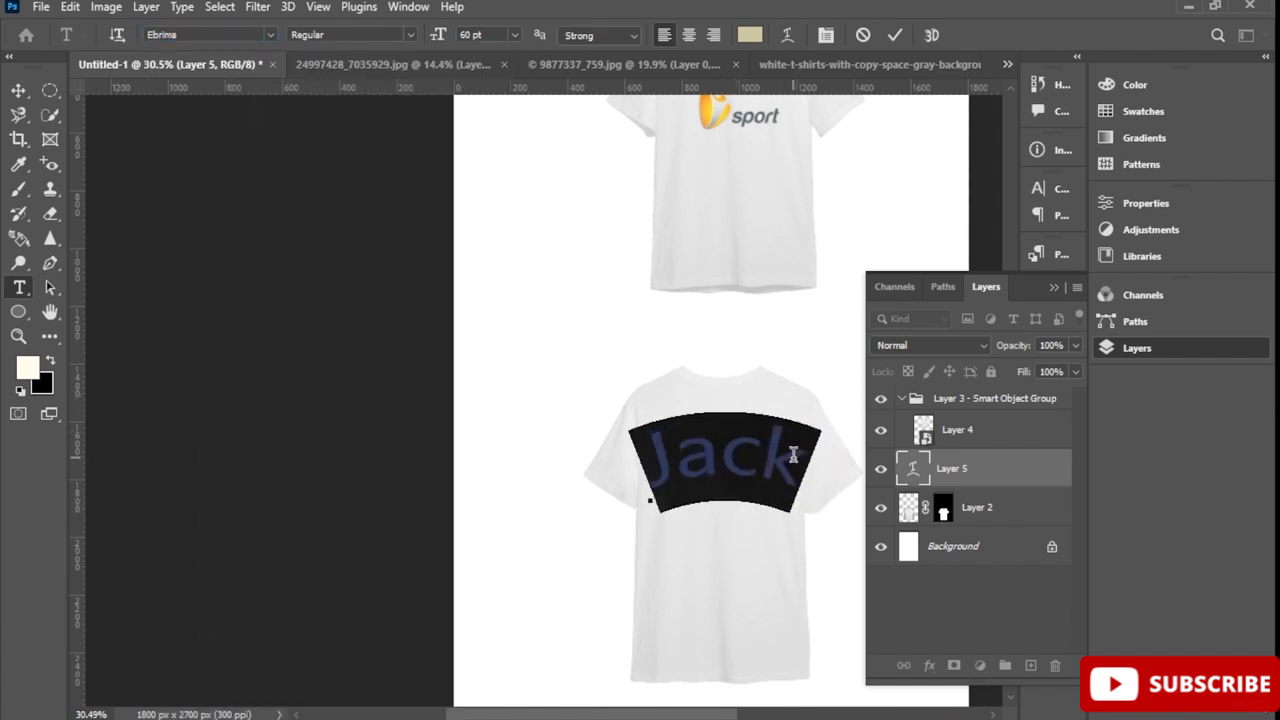
Scale the arched name text down to about 45.15 pt and center it across the upper part of the back T-shirt
click(18, 90)
drag(738, 454, 733, 455)
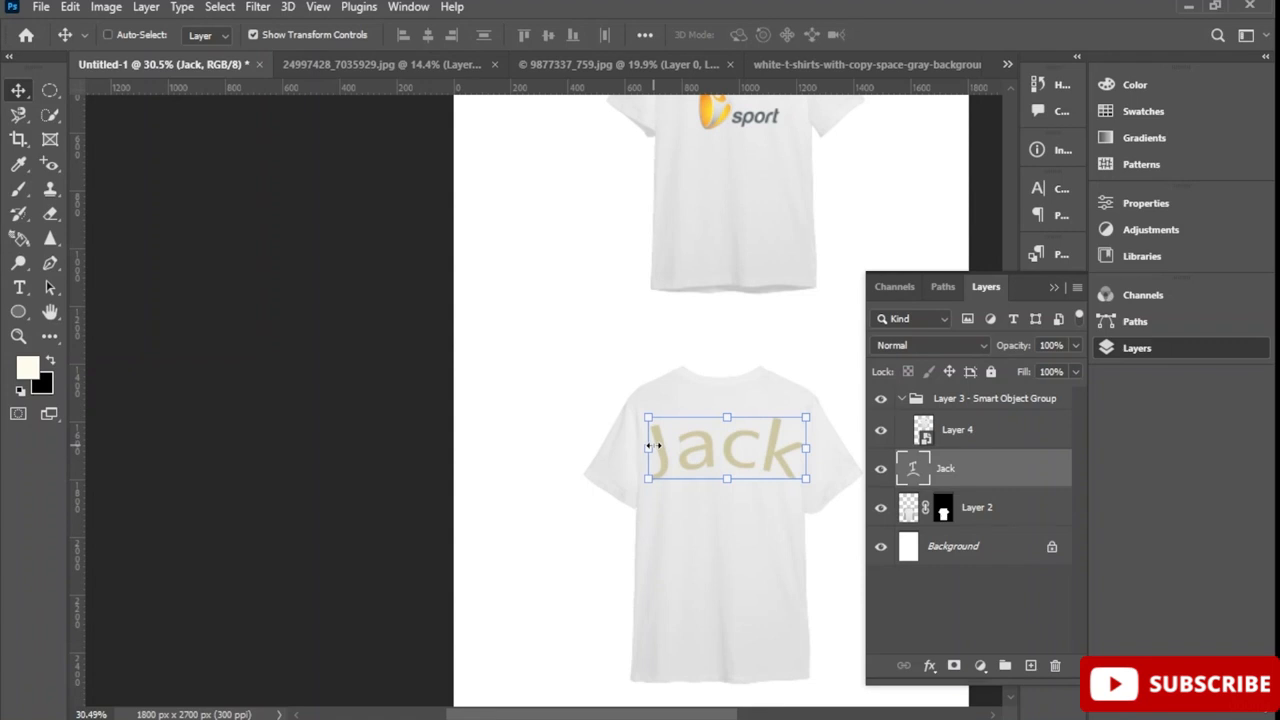
double_click(680, 440)
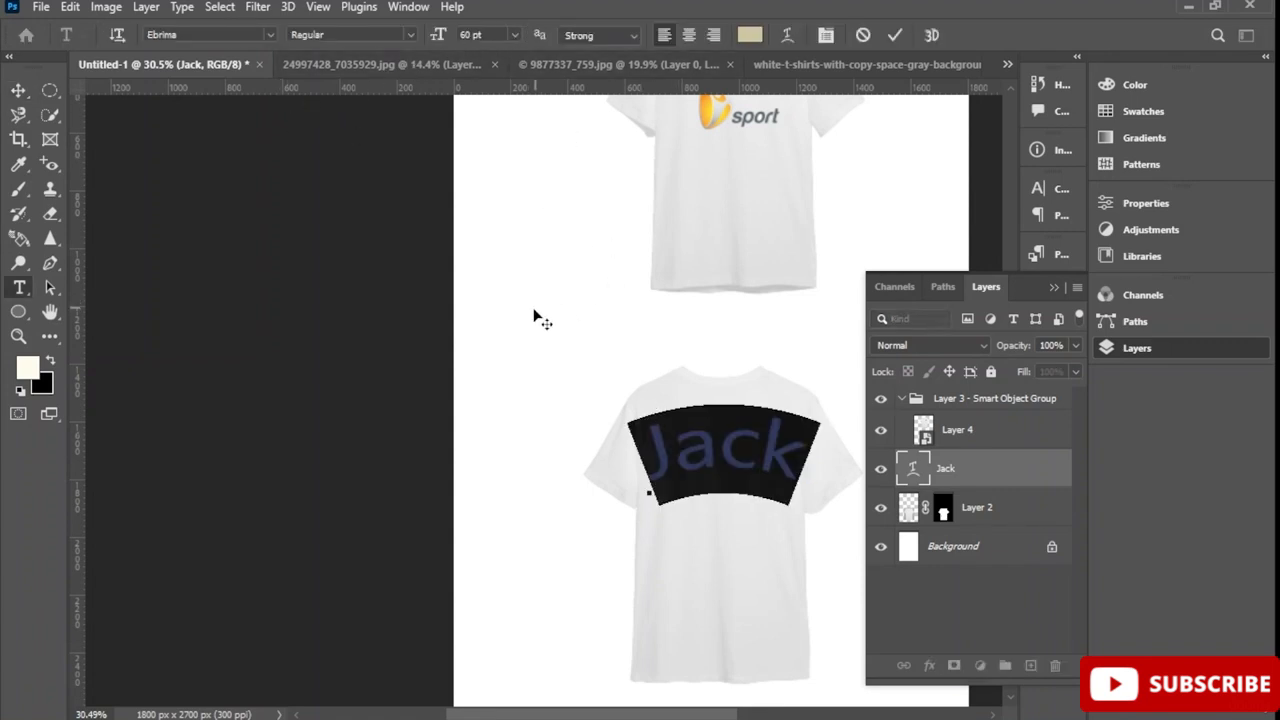
key(ctrl+t)
key(ctrl)
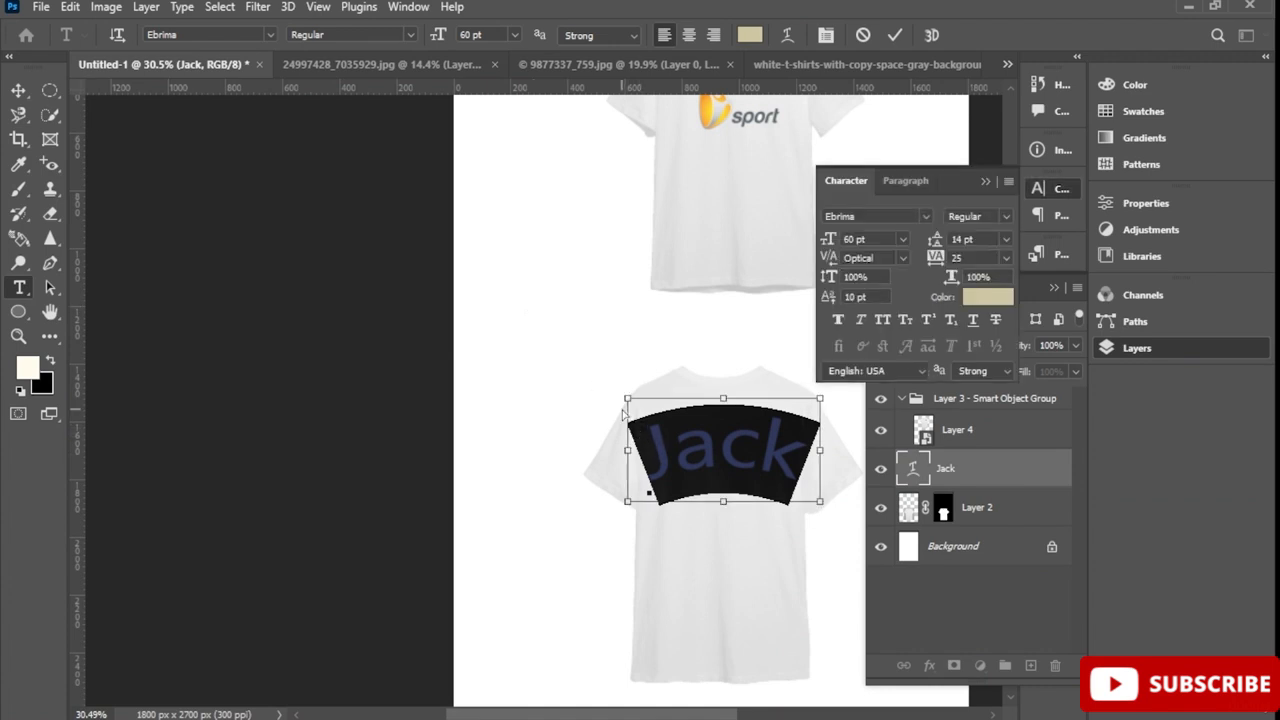
drag(628, 397, 658, 428)
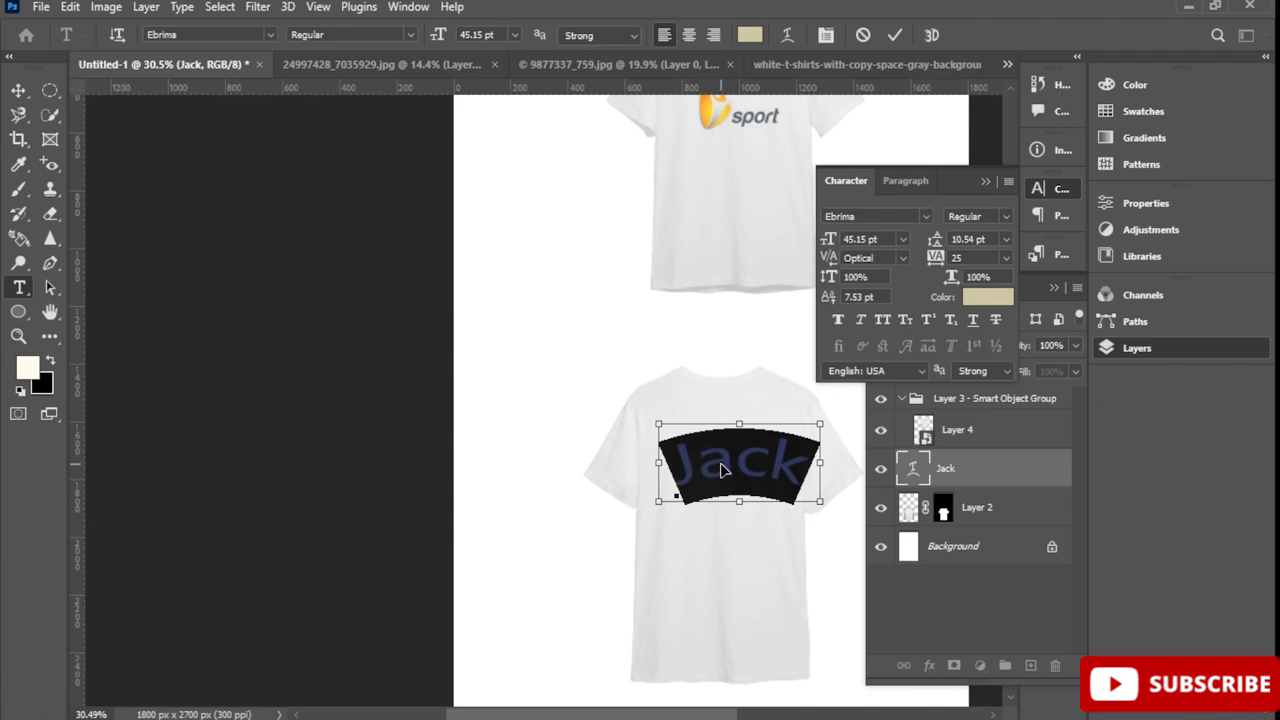
key(ctrl+t)
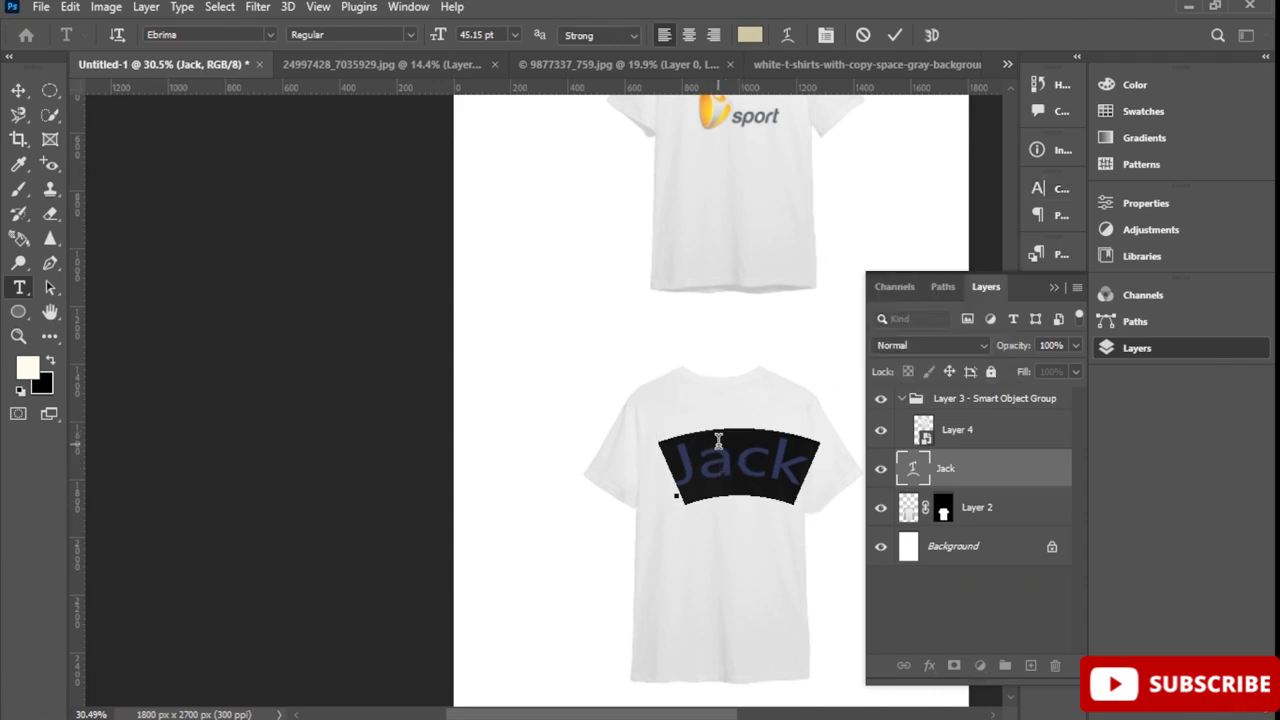
click(894, 35)
key(v)
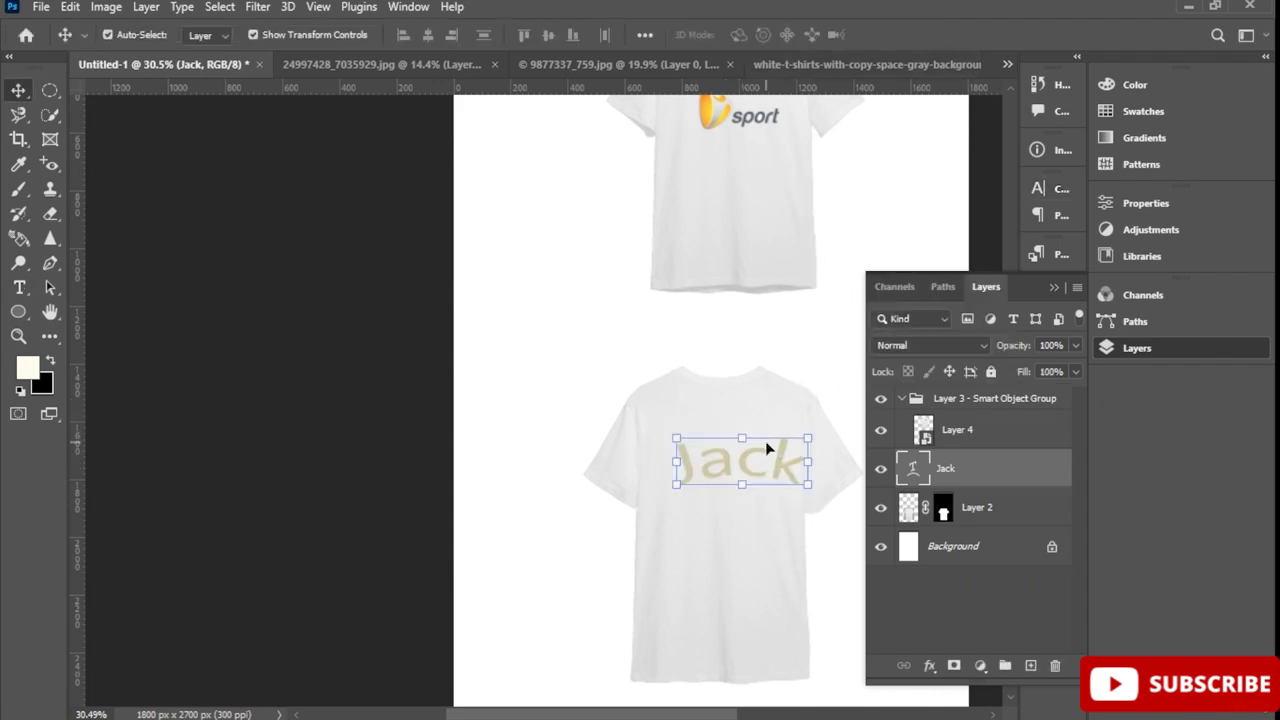
drag(776, 480, 757, 448)
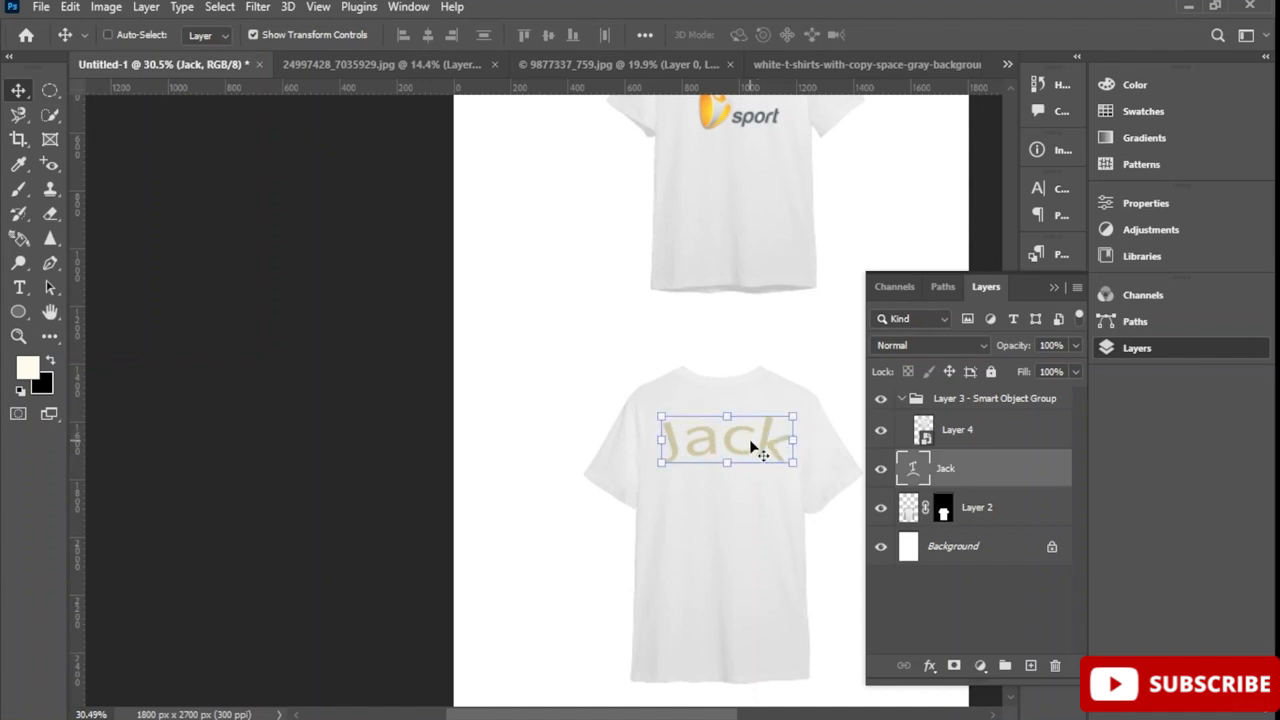
right_click(974, 473)
click(974, 468)
click(1147, 206)
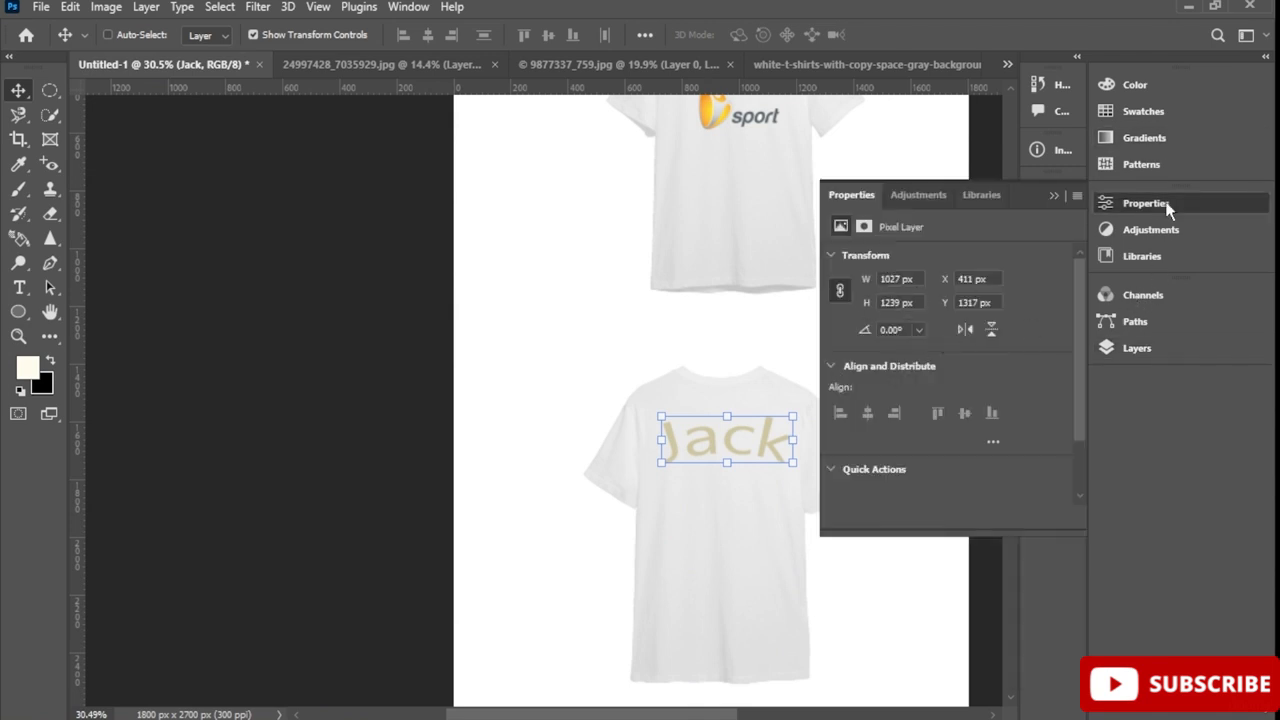
Recolor the arched name text with the yellow fdd42e sampled from the sport logo on the front T-shirt
click(746, 448)
double_click(746, 445)
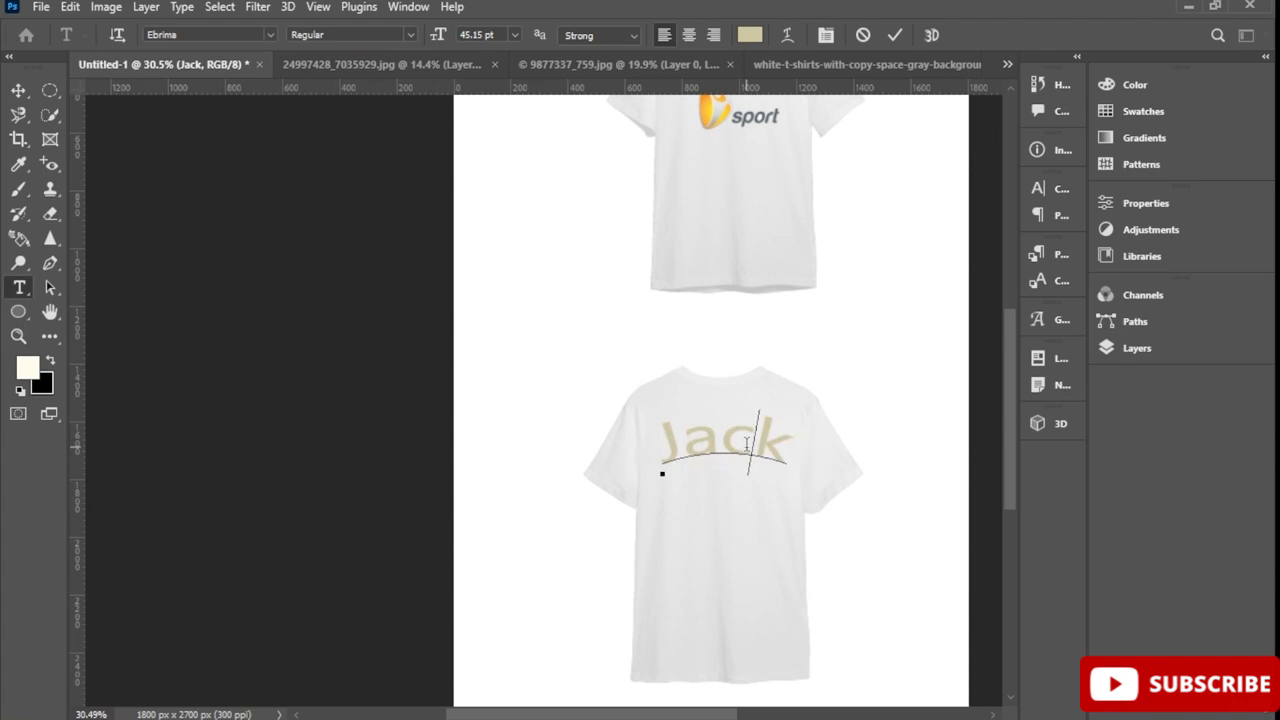
double_click(746, 445)
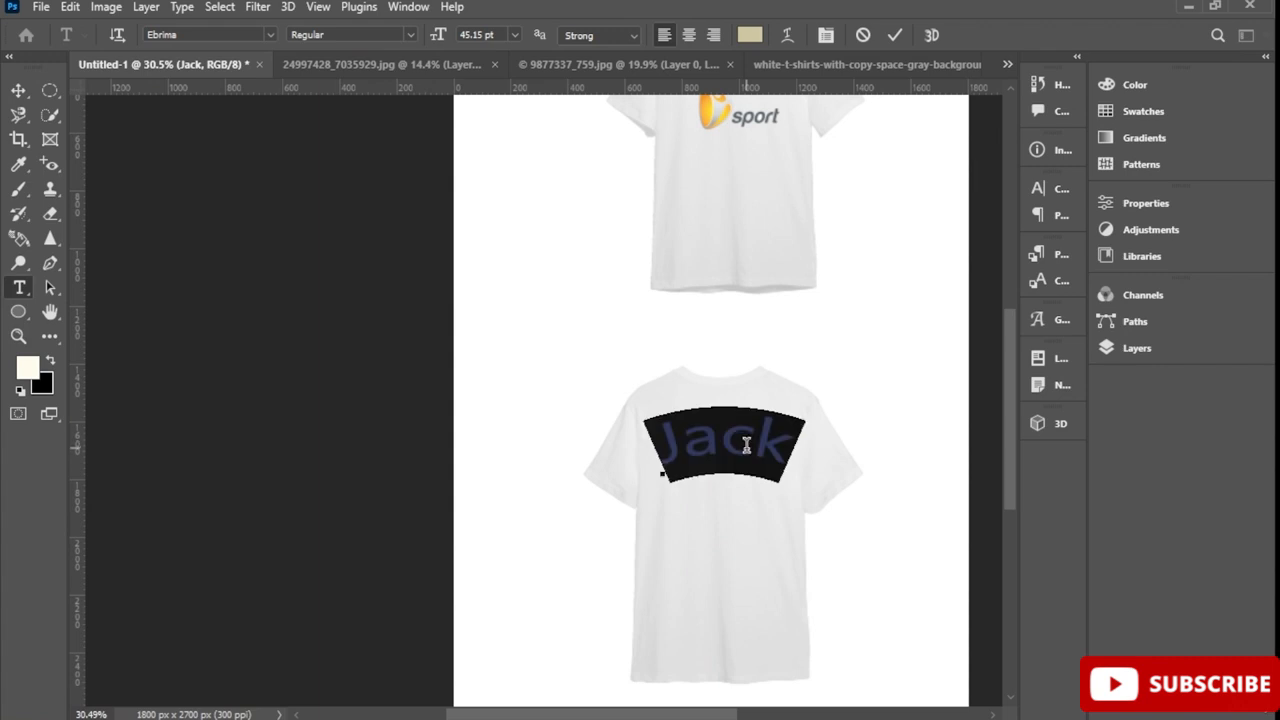
click(762, 36)
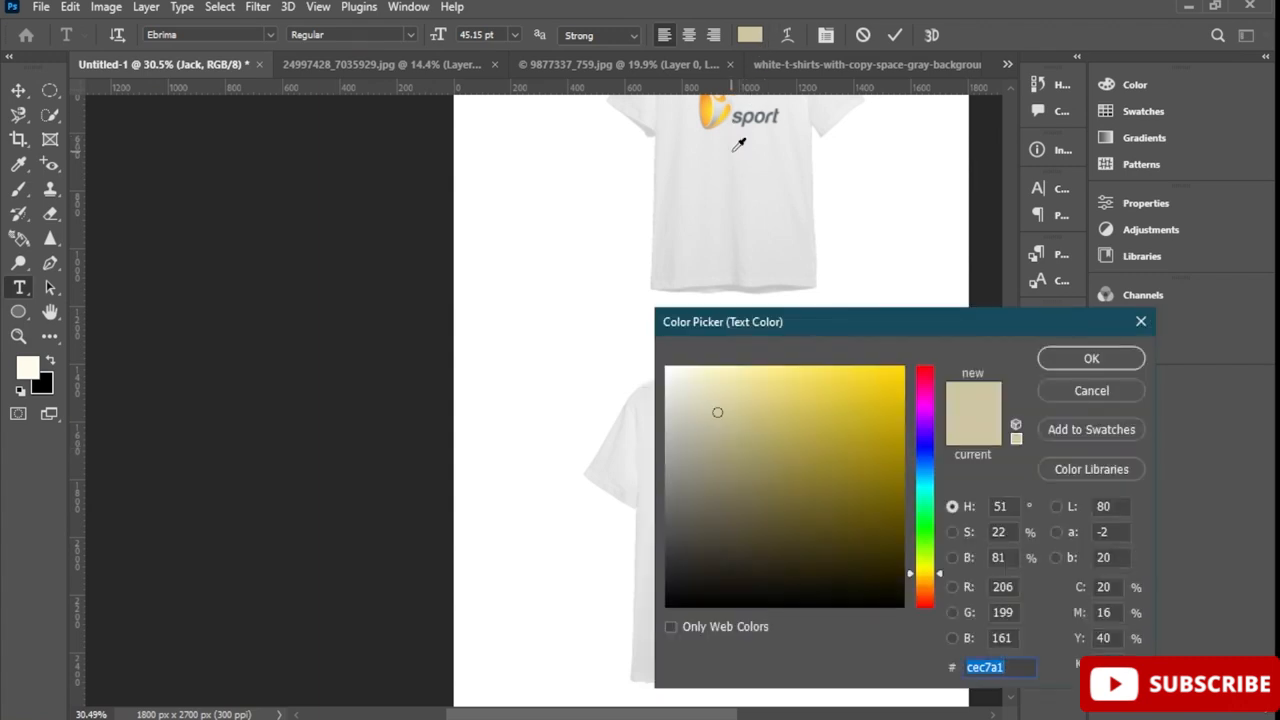
scroll(1008, 229, up, 5)
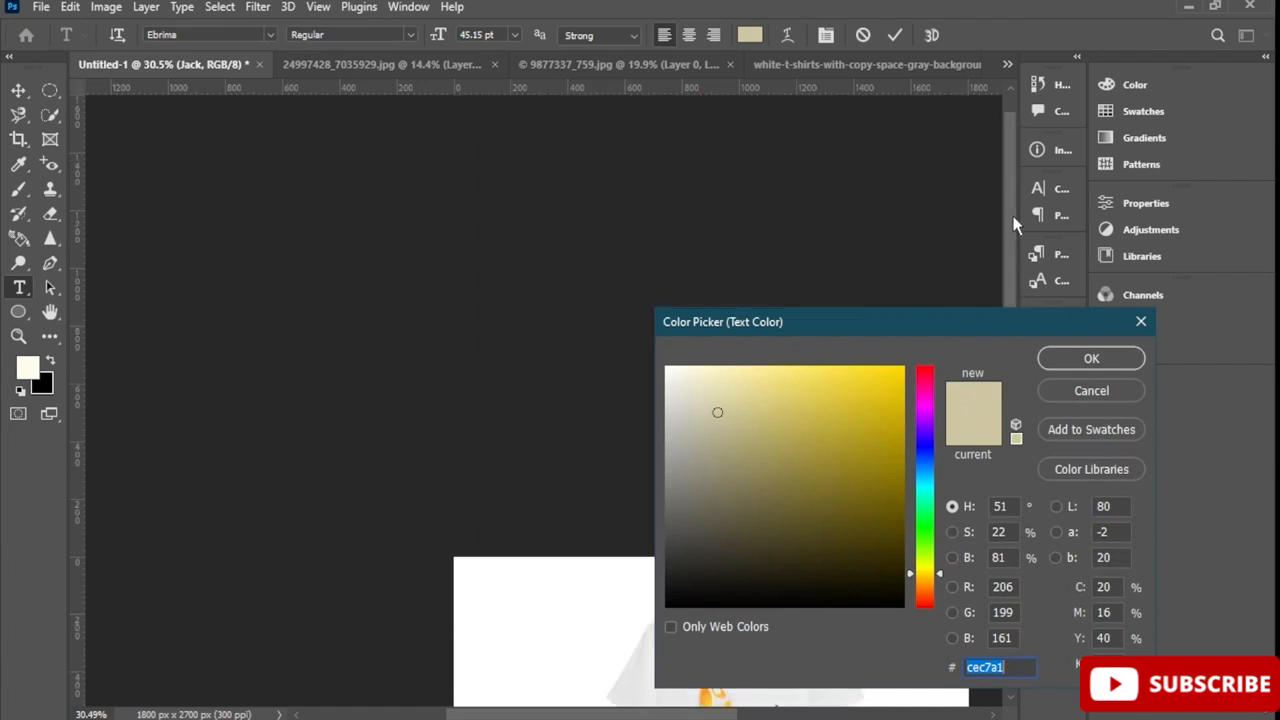
drag(1016, 293, 1011, 474)
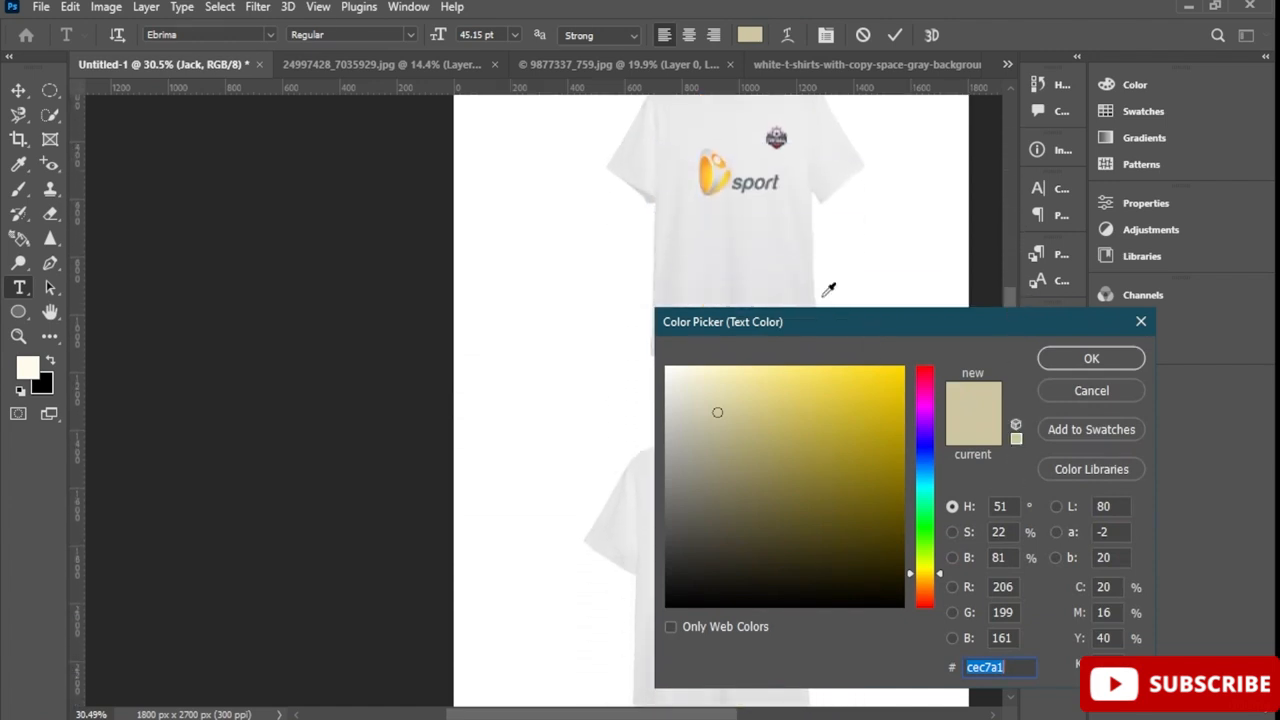
click(713, 169)
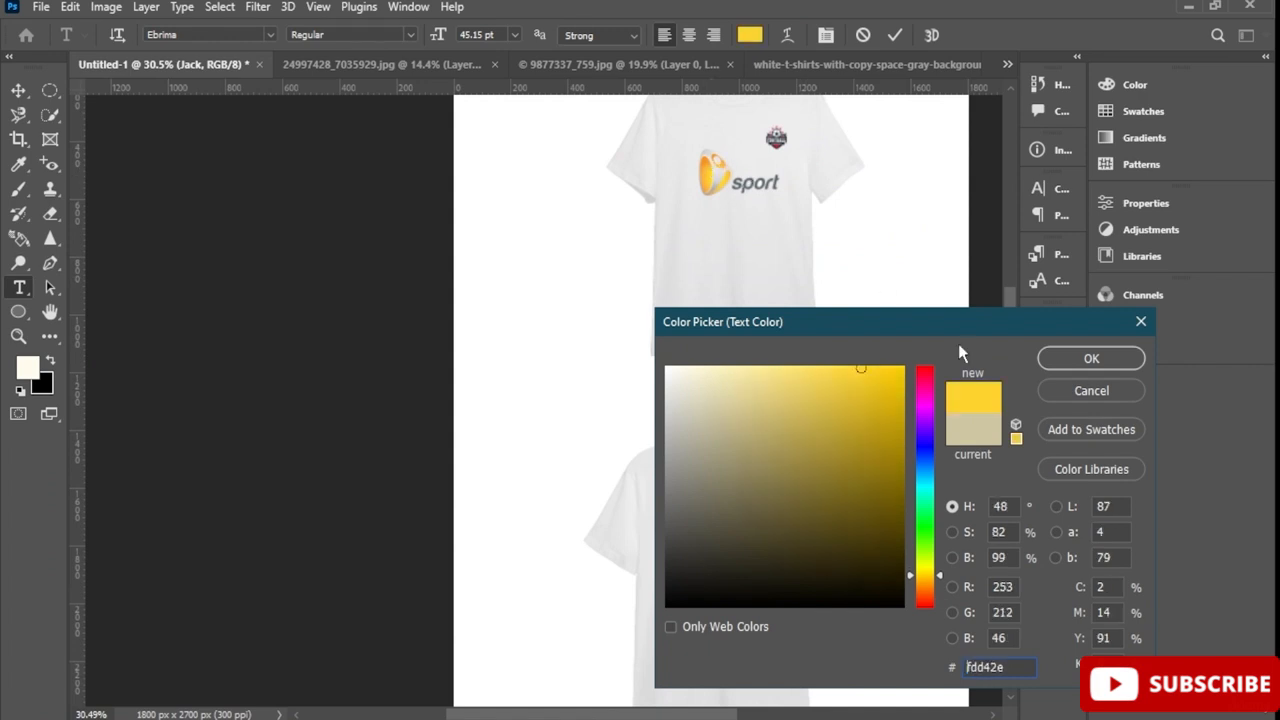
click(1126, 366)
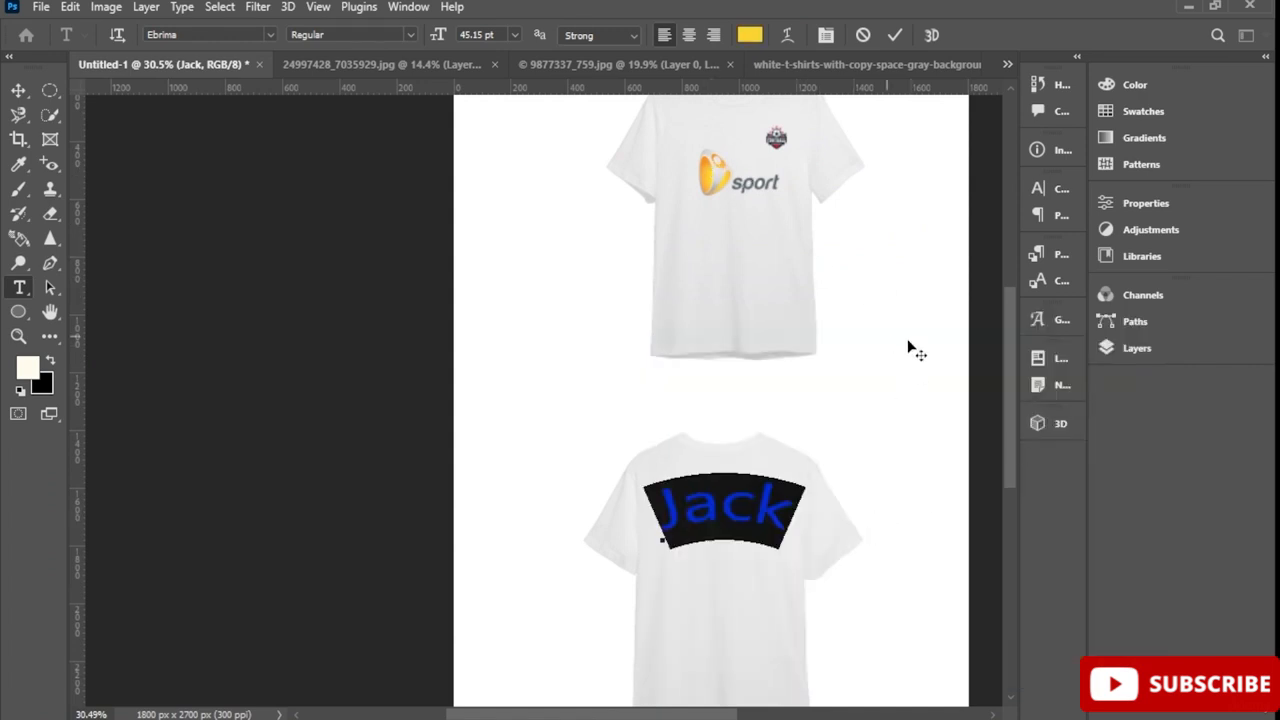
drag(1009, 388, 1009, 427)
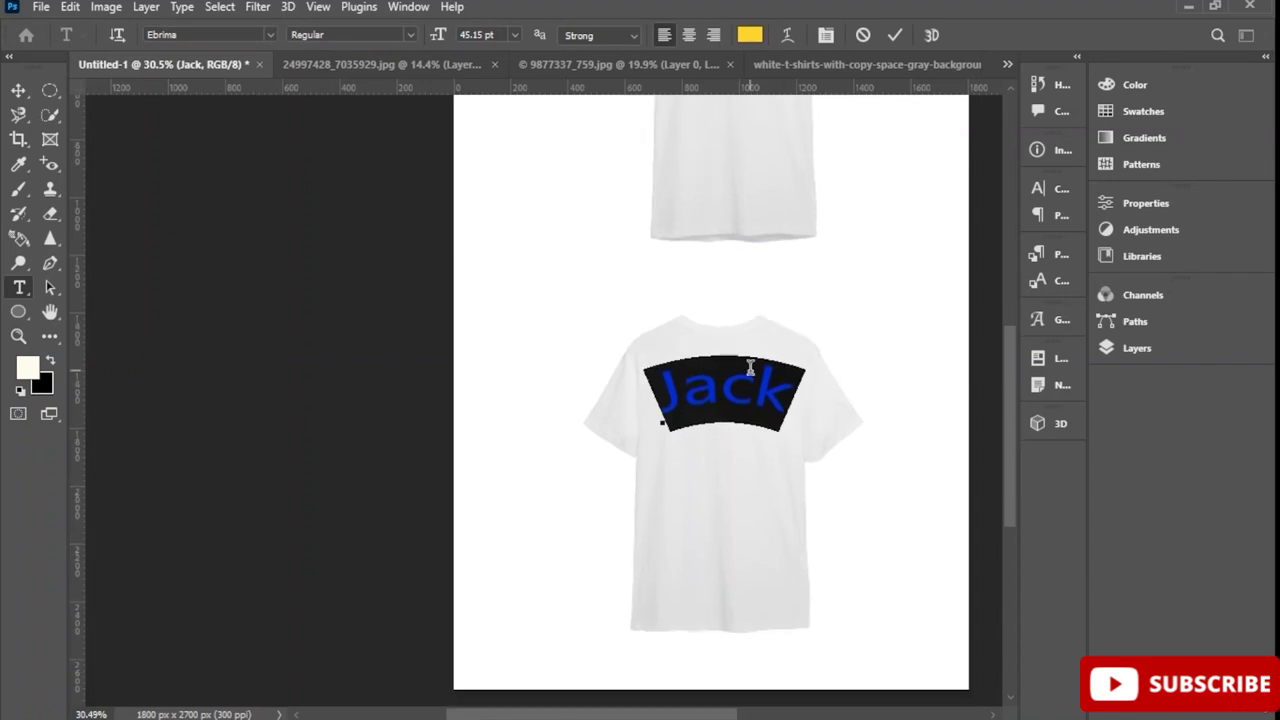
click(1163, 353)
key(ctrl+Return)
key(v)
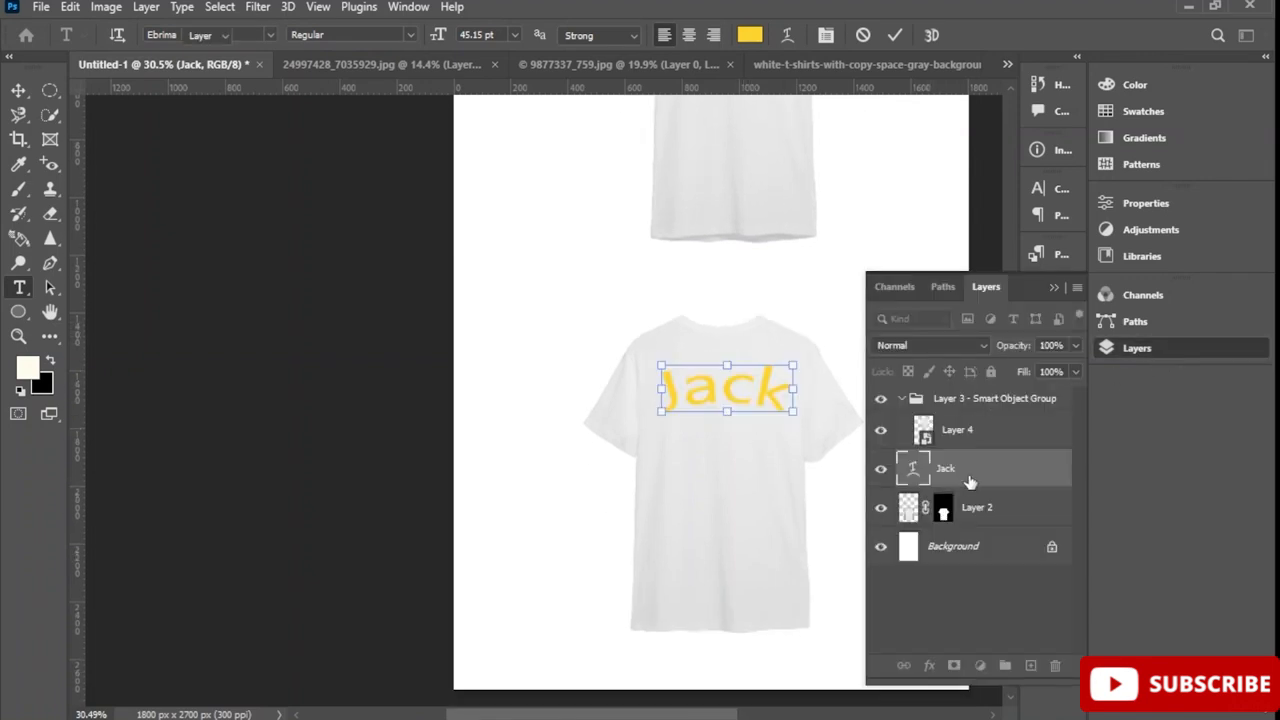
Apply a Gradient Overlay to the arched name text using the yellow-to-red preset from the Oranges group
right_click(969, 484)
click(1077, 30)
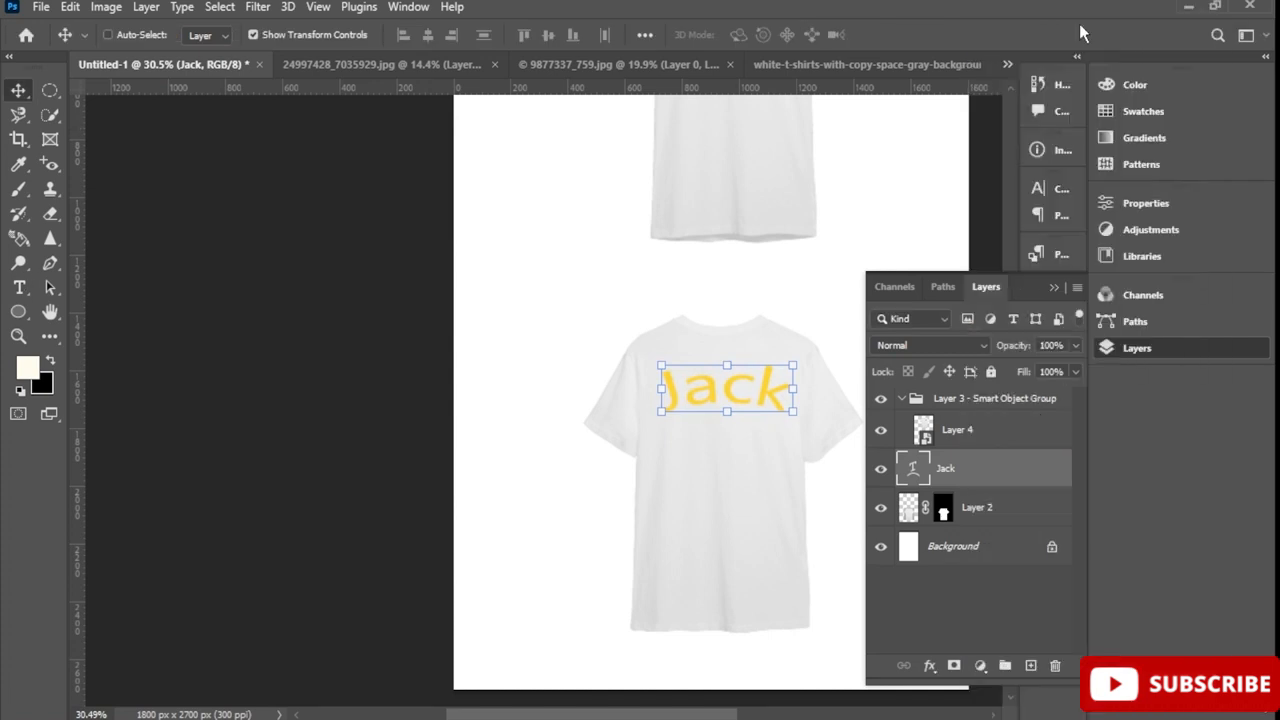
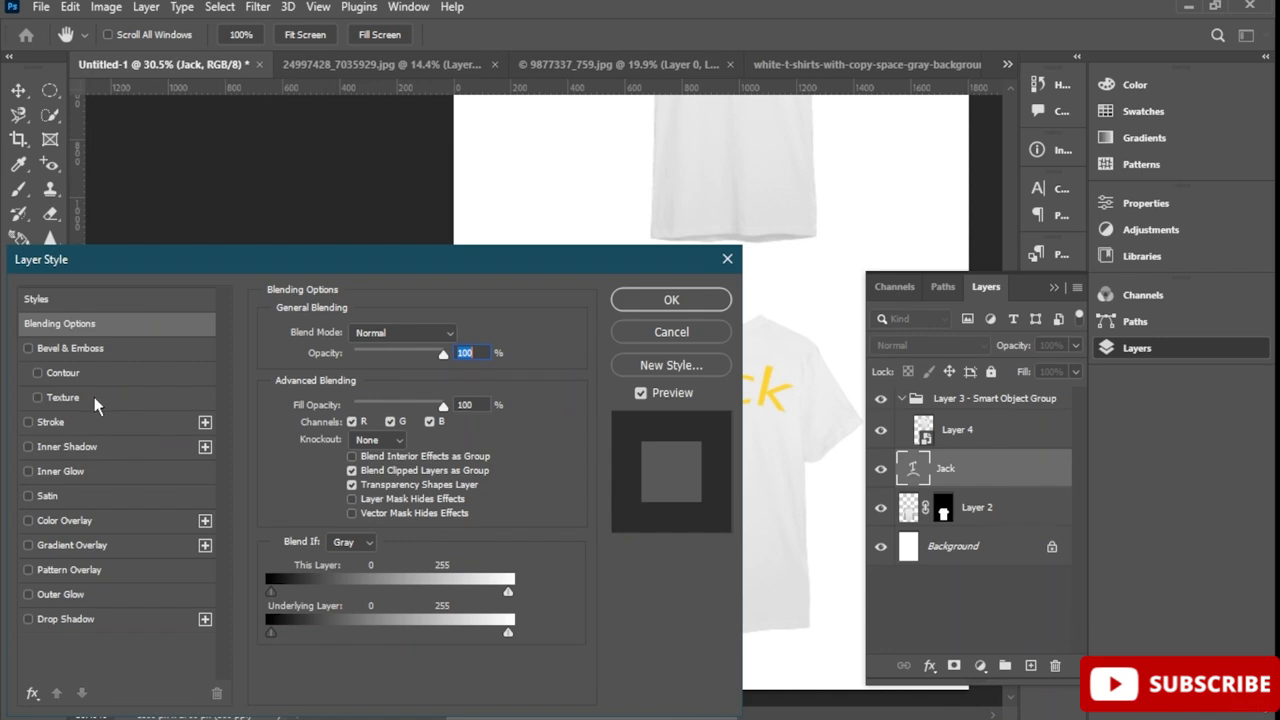
click(96, 550)
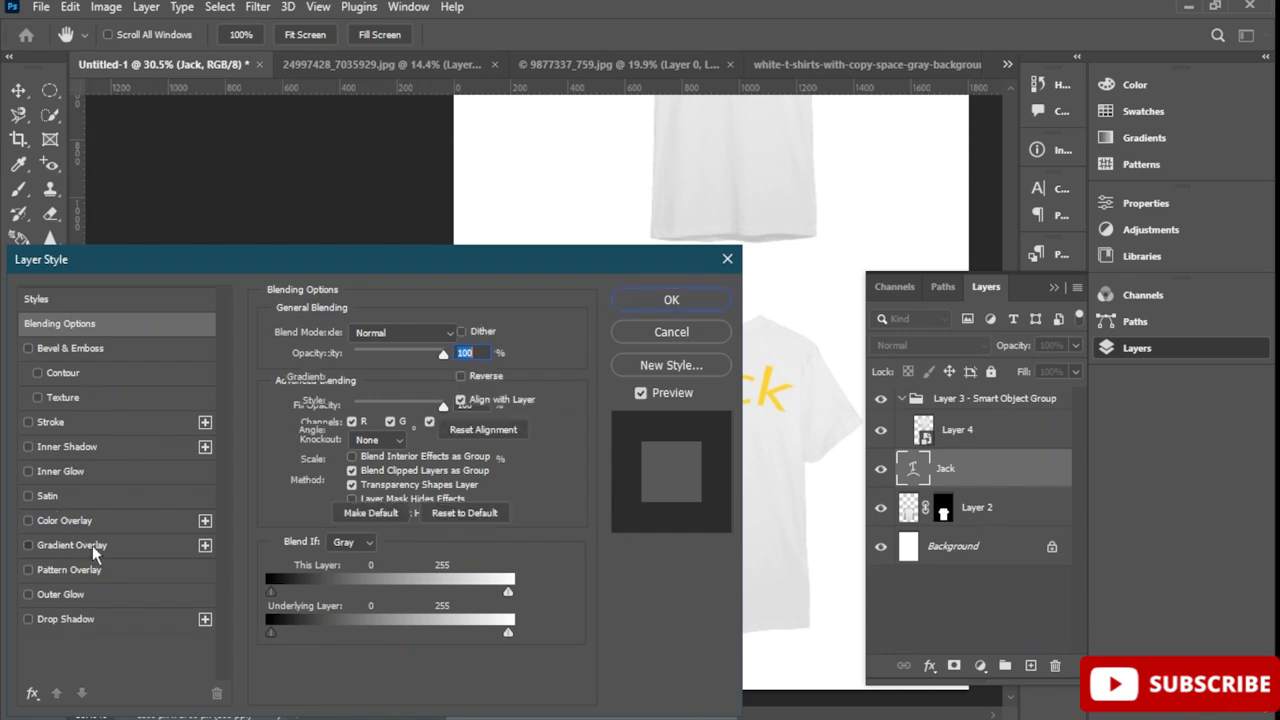
click(444, 377)
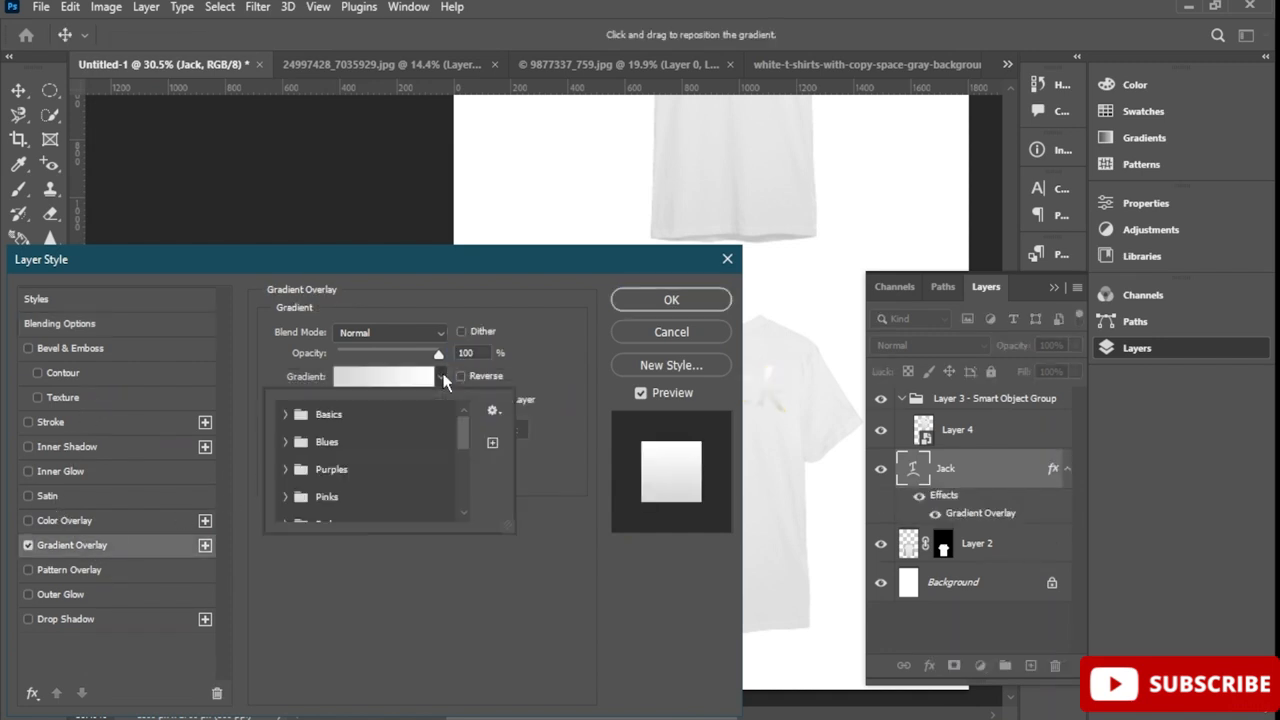
scroll(340, 445, down, 2)
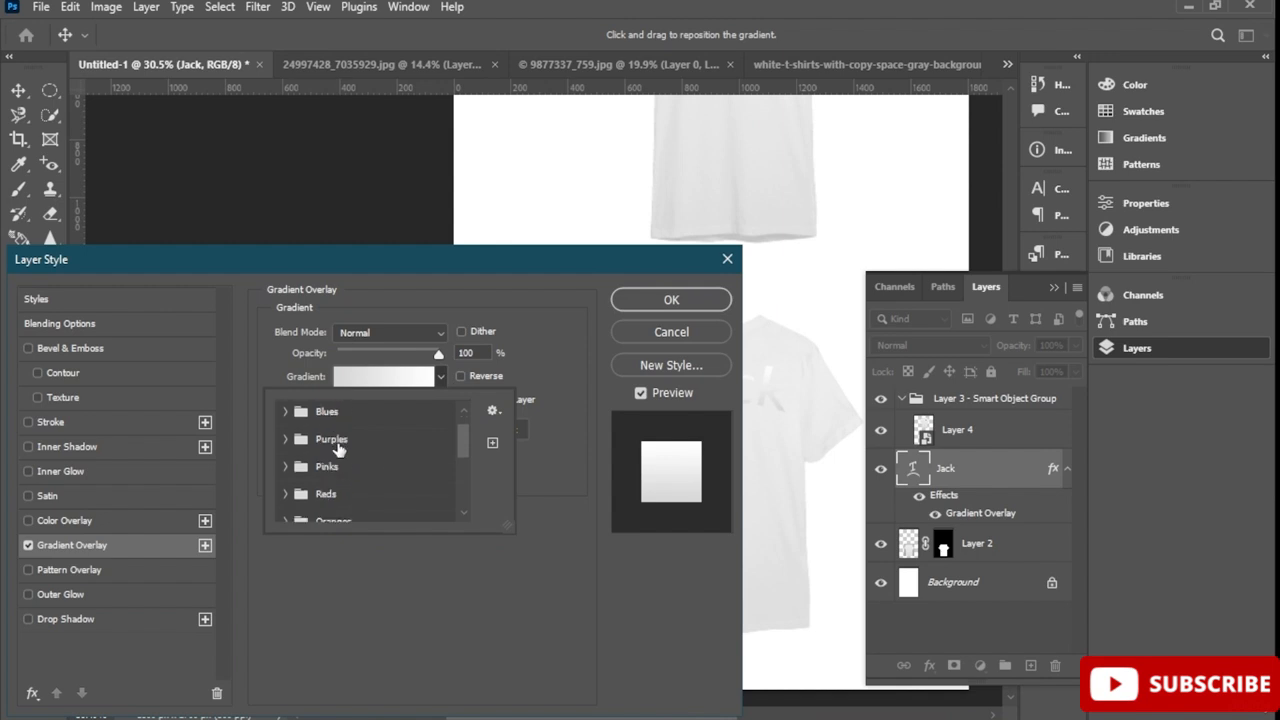
scroll(345, 515, down, 1)
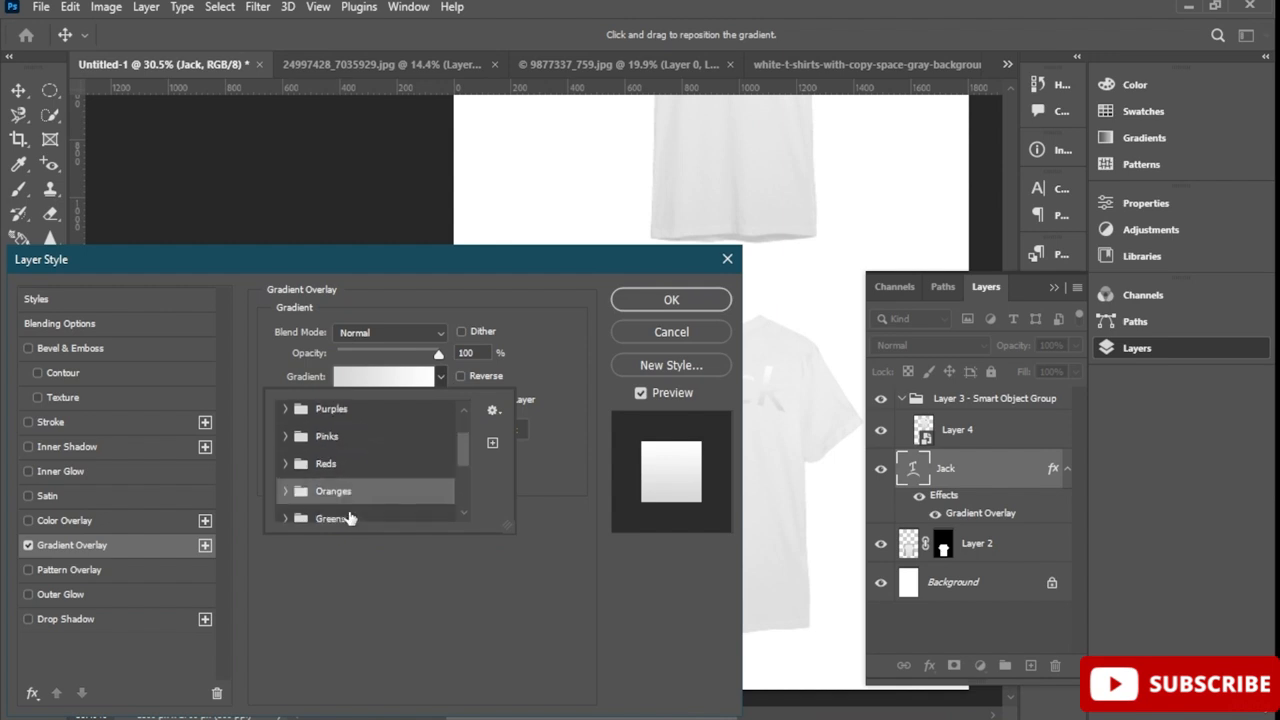
click(285, 492)
scroll(290, 495, down, 1)
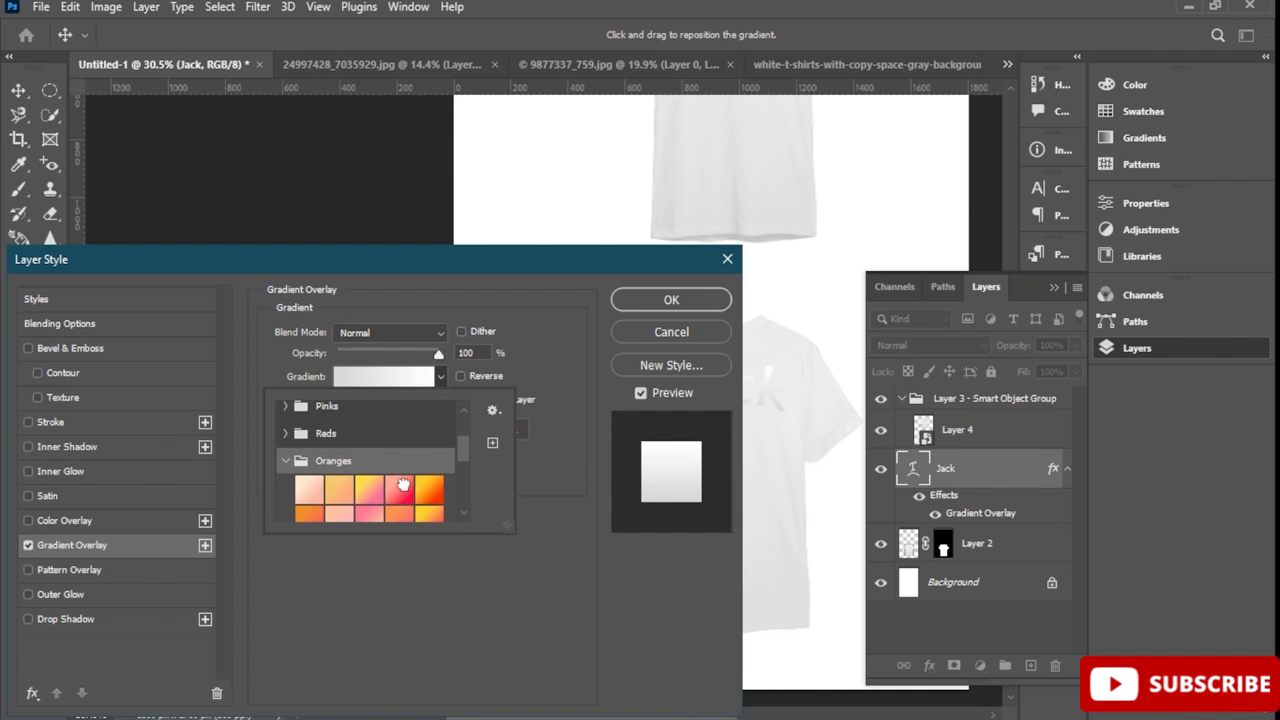
click(397, 490)
click(420, 495)
drag(573, 263, 384, 272)
click(478, 312)
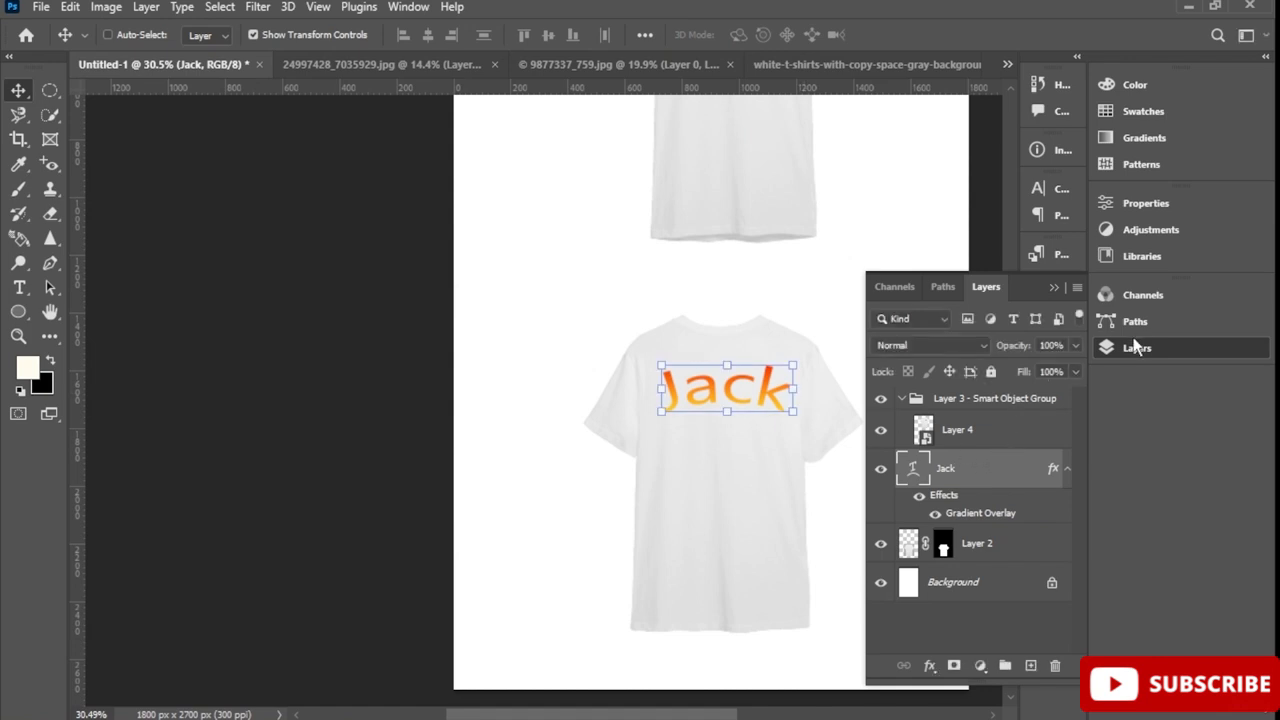
Add a new layer above the name text and create the horizontal text "11" at 60 pt beside the back T-shirt
click(1145, 360)
click(1147, 358)
click(1031, 666)
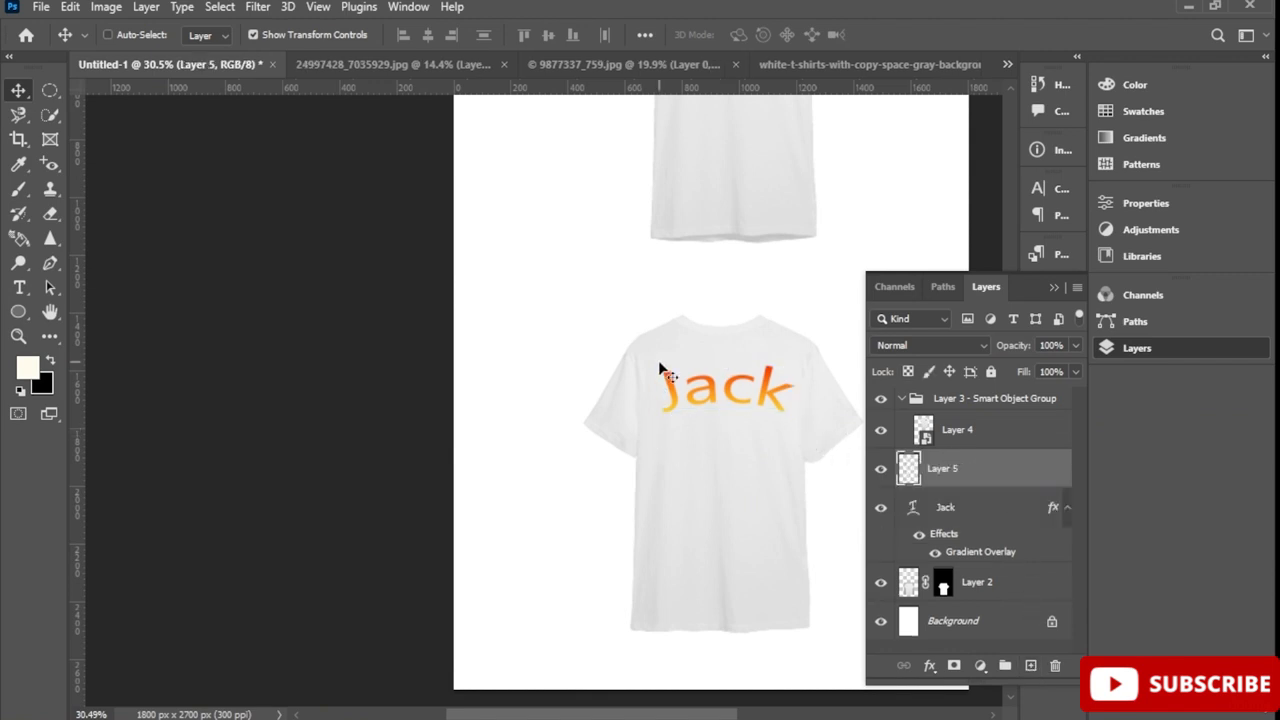
click(20, 290)
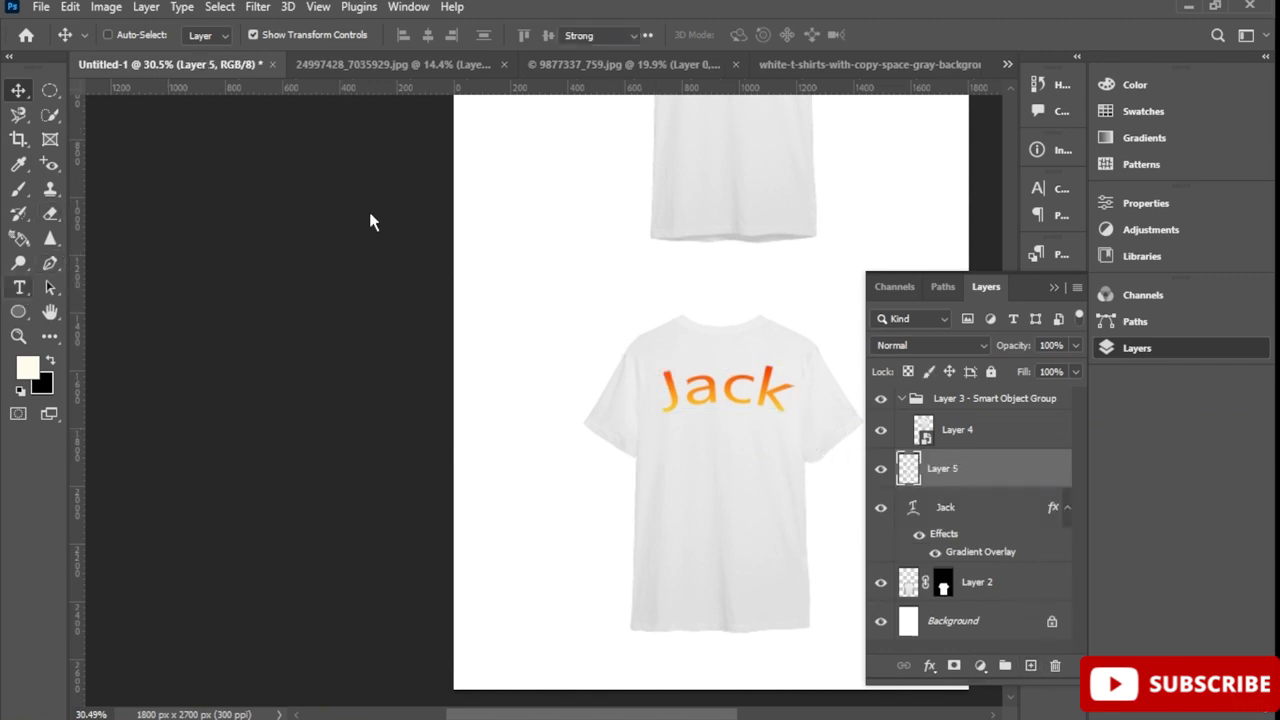
click(496, 415)
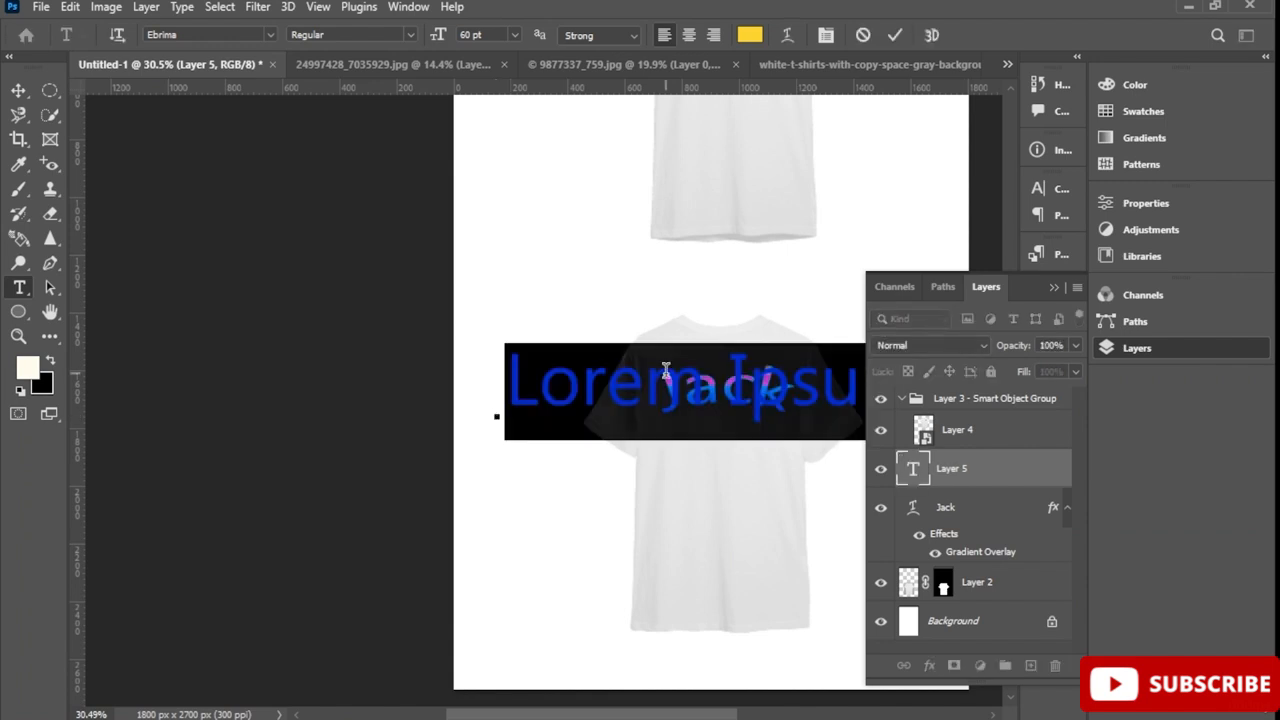
key(BackSpace)
text(11)
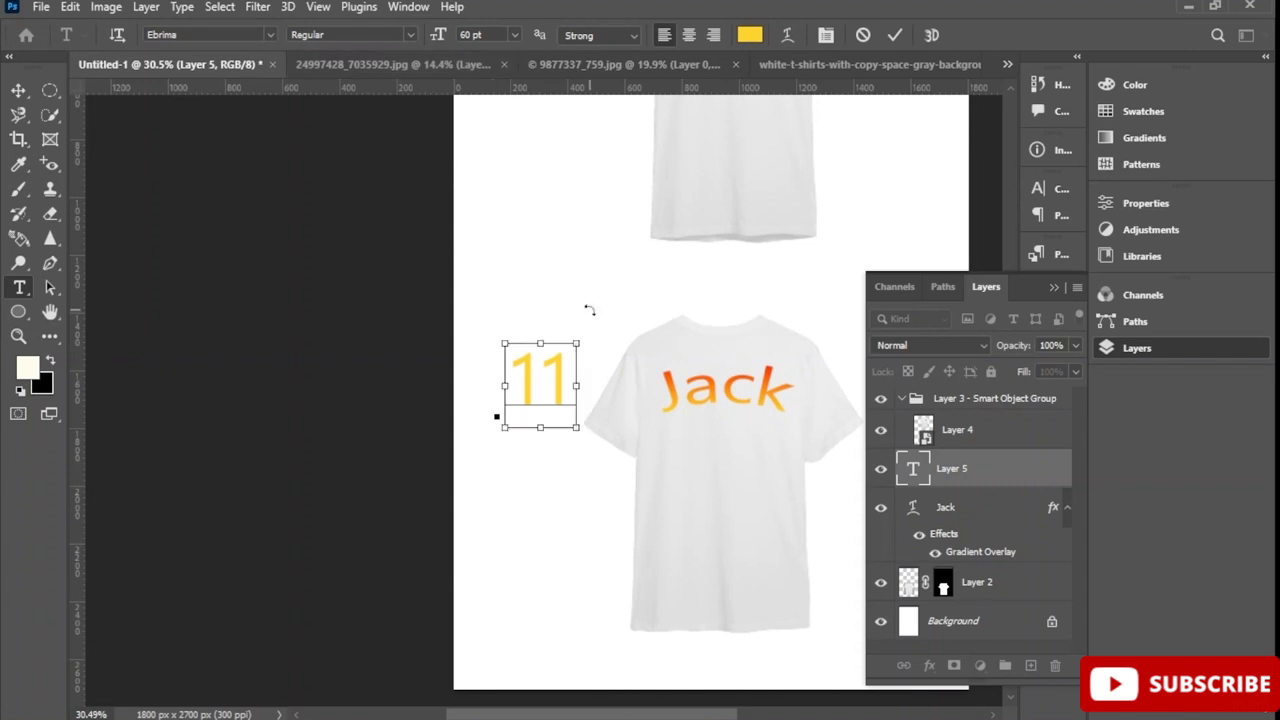
Enlarge the number 11 to about 82.19 pt and place it below the name on the back T-shirt
key(ctrl+t)
drag(576, 428, 703, 455)
click(18, 90)
scroll(739, 467, up, 2)
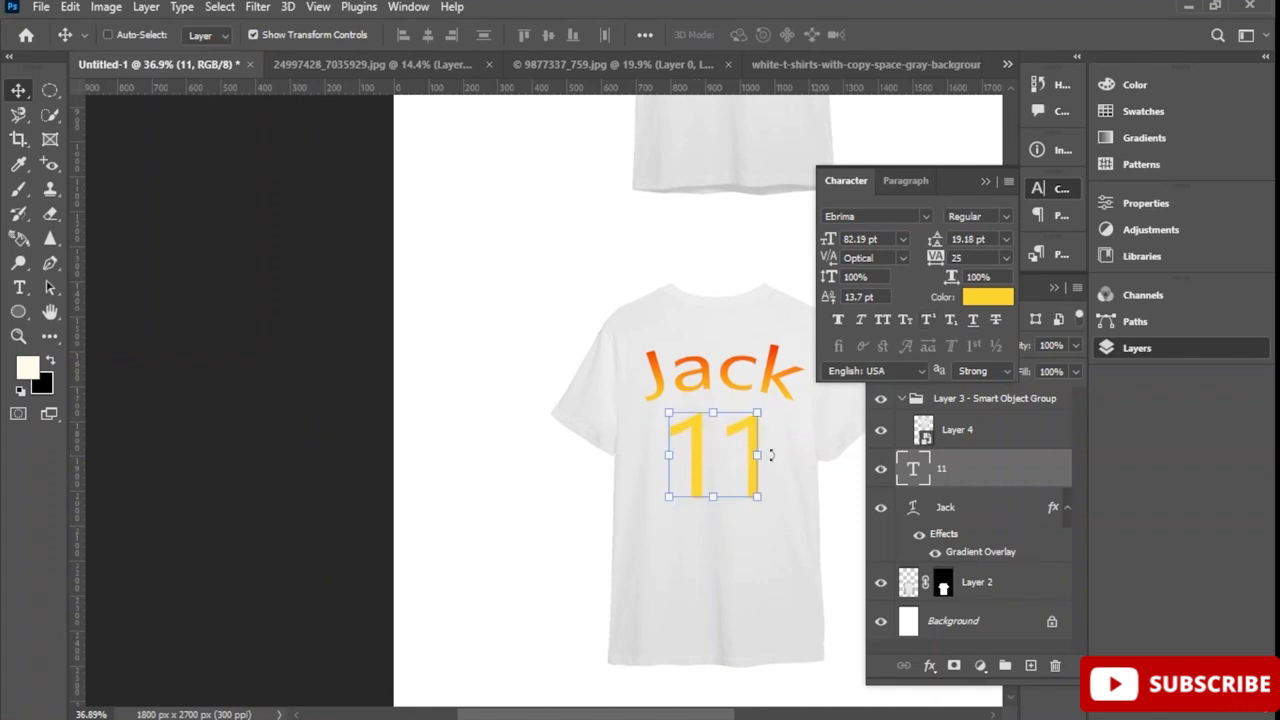
Convert the number 11 text layer and Layer 2, the back T-shirt, together to a smart object
scroll(768, 337, up, 5)
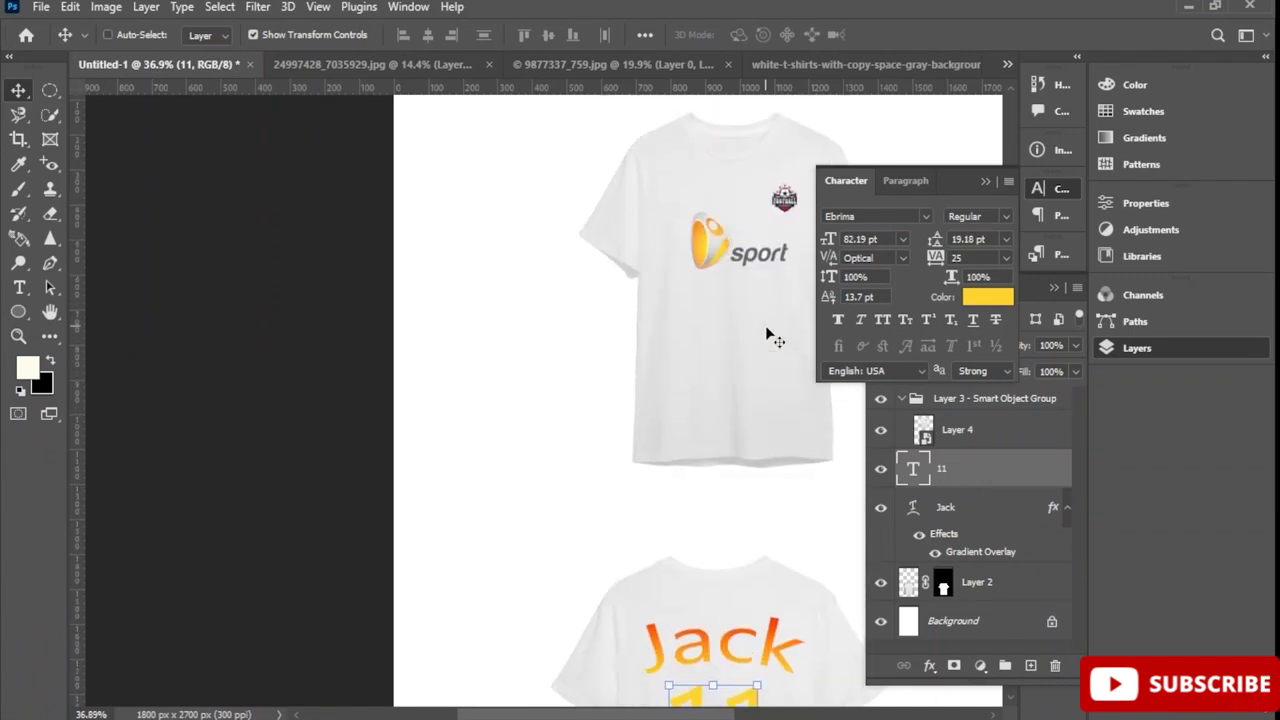
scroll(770, 335, down, 5)
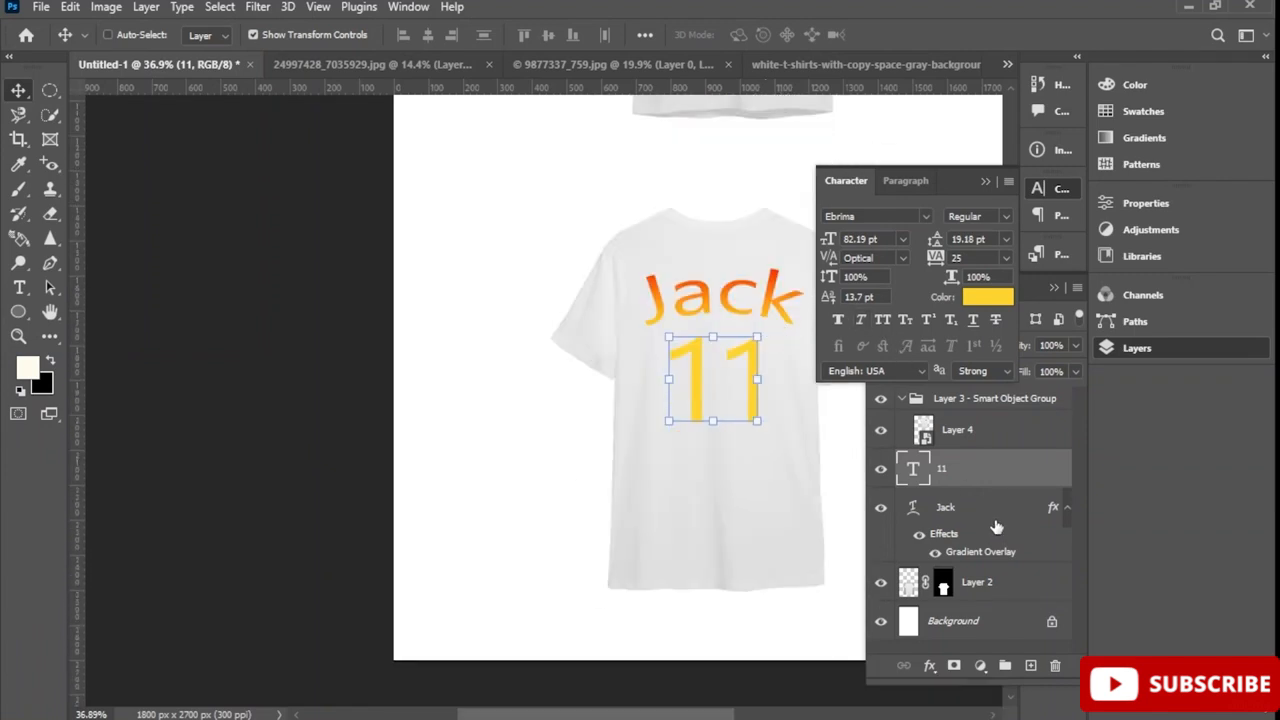
click(985, 584)
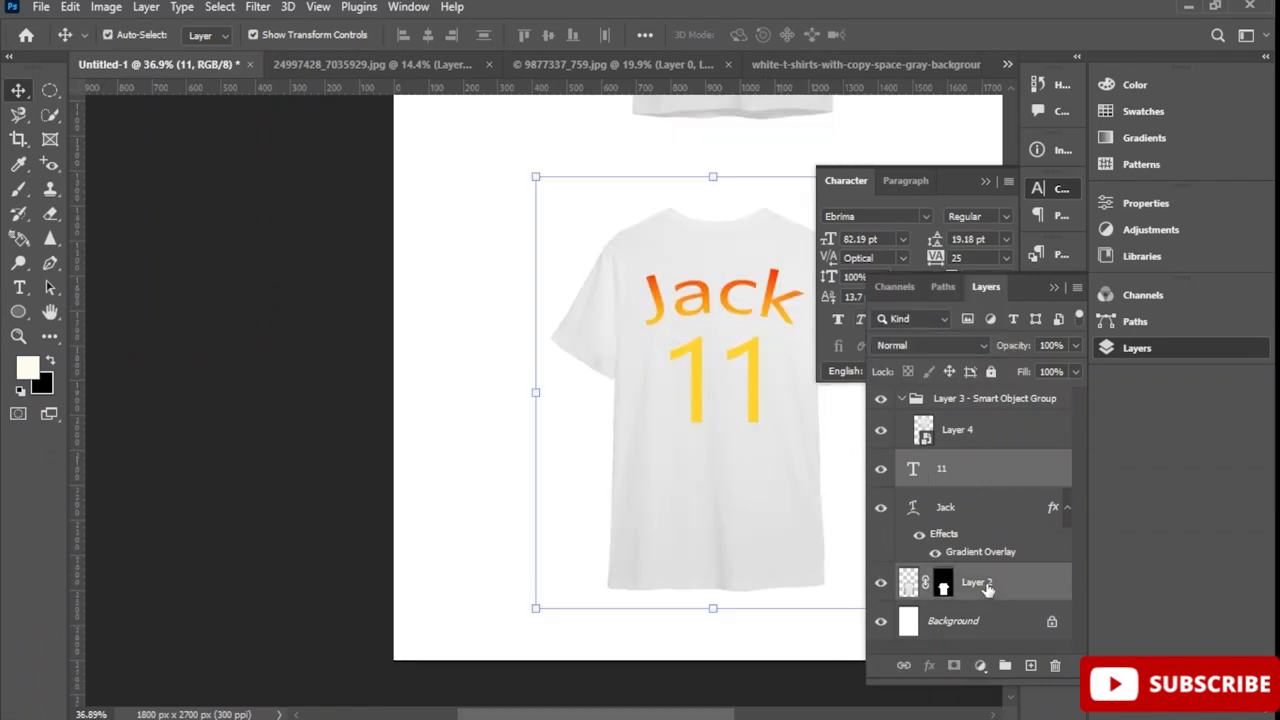
right_click(988, 591)
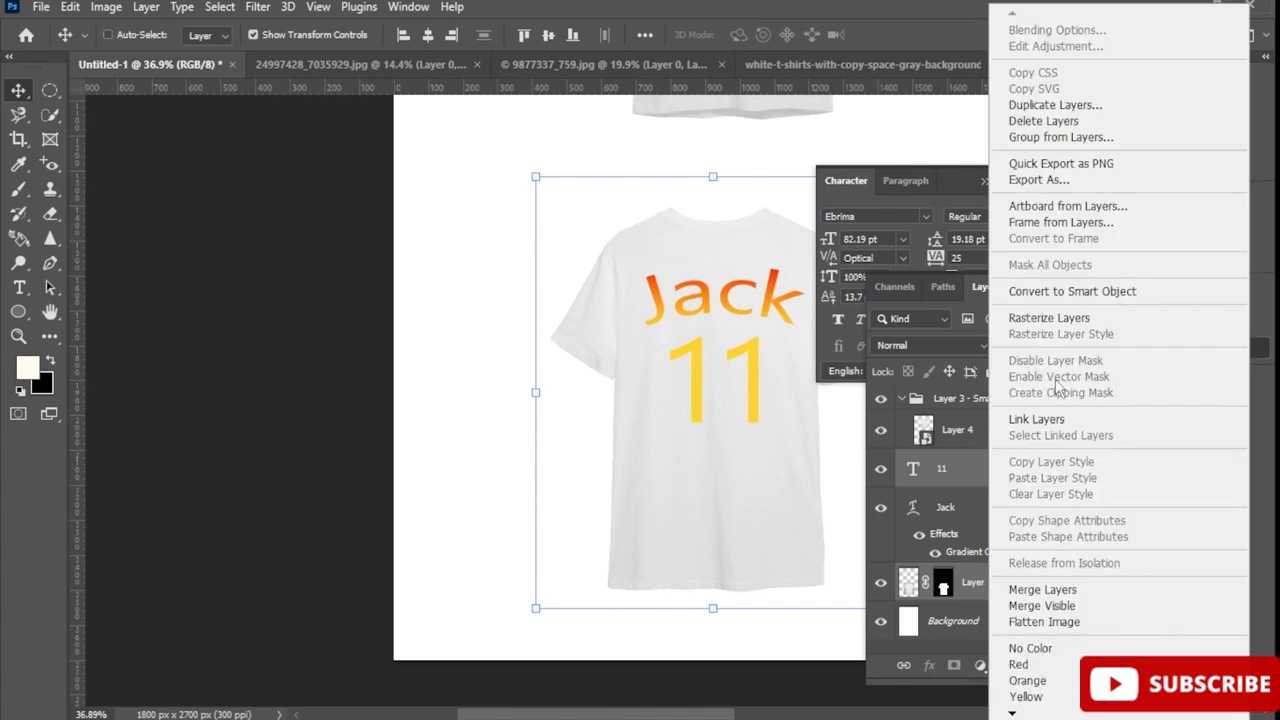
click(1030, 286)
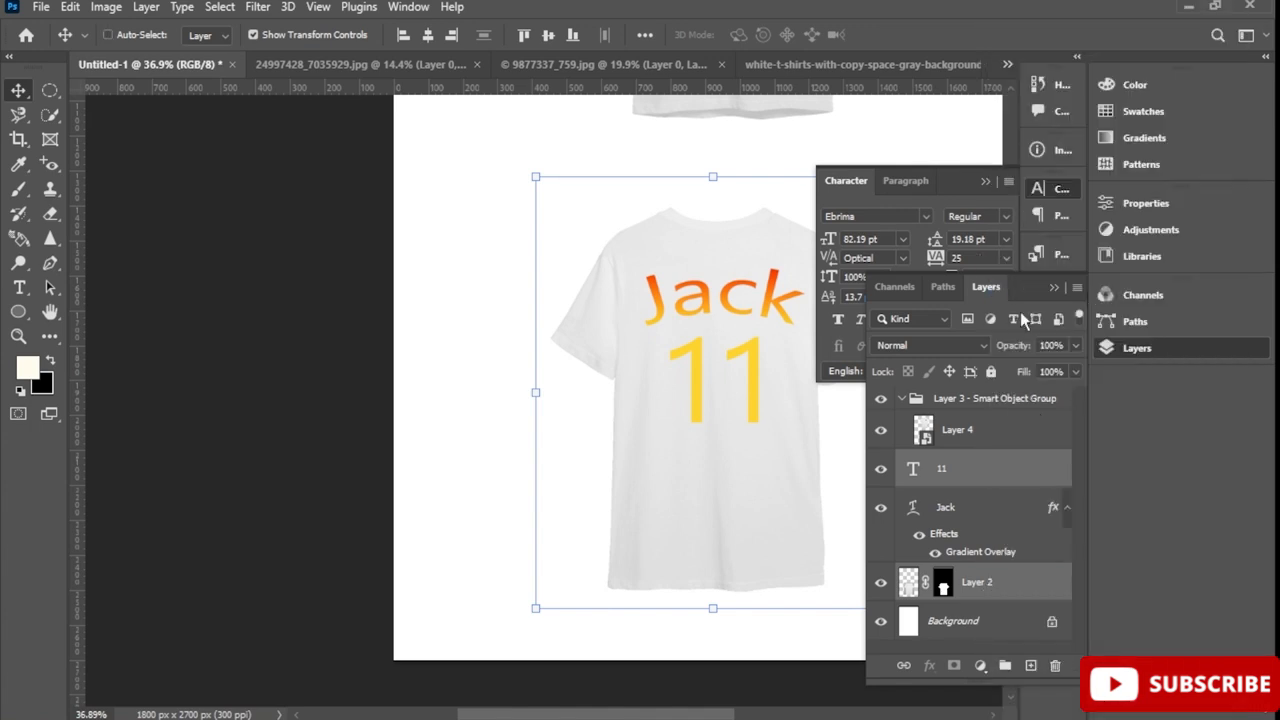
Undo the smart object conversion and instead convert the number 11, the name text and Layer 2 together into one smart object
click(982, 445)
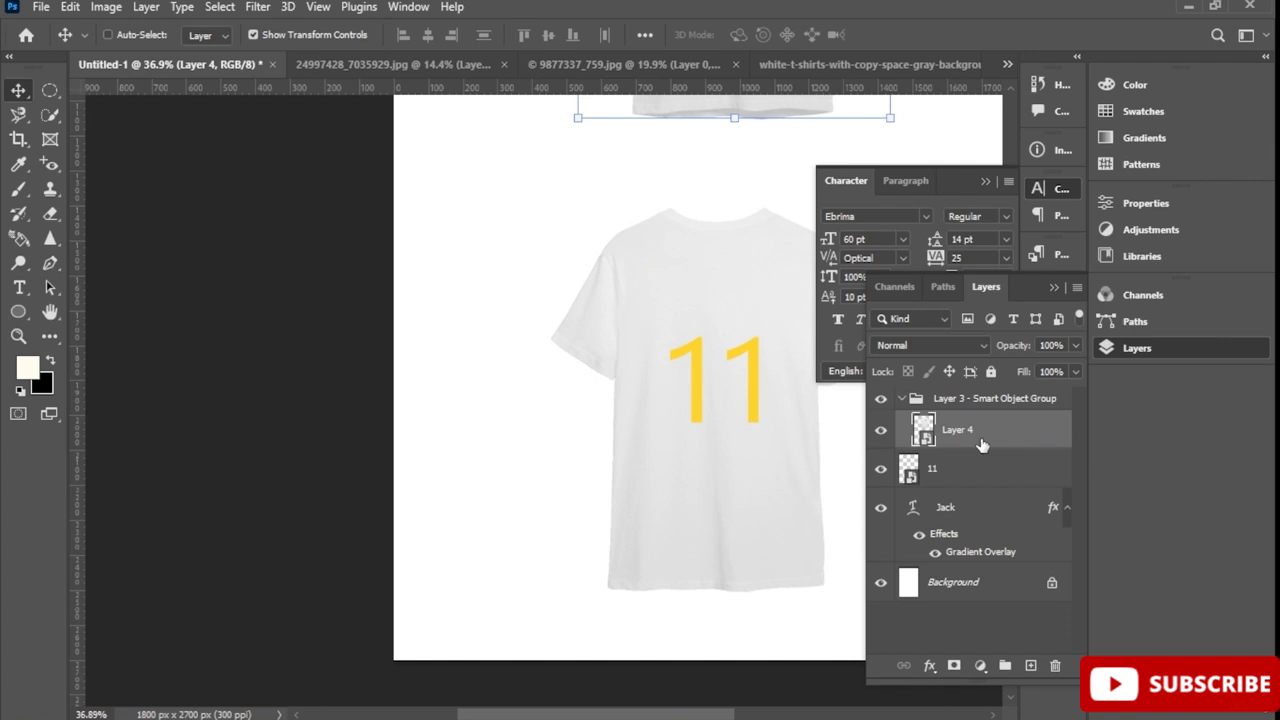
click(951, 463)
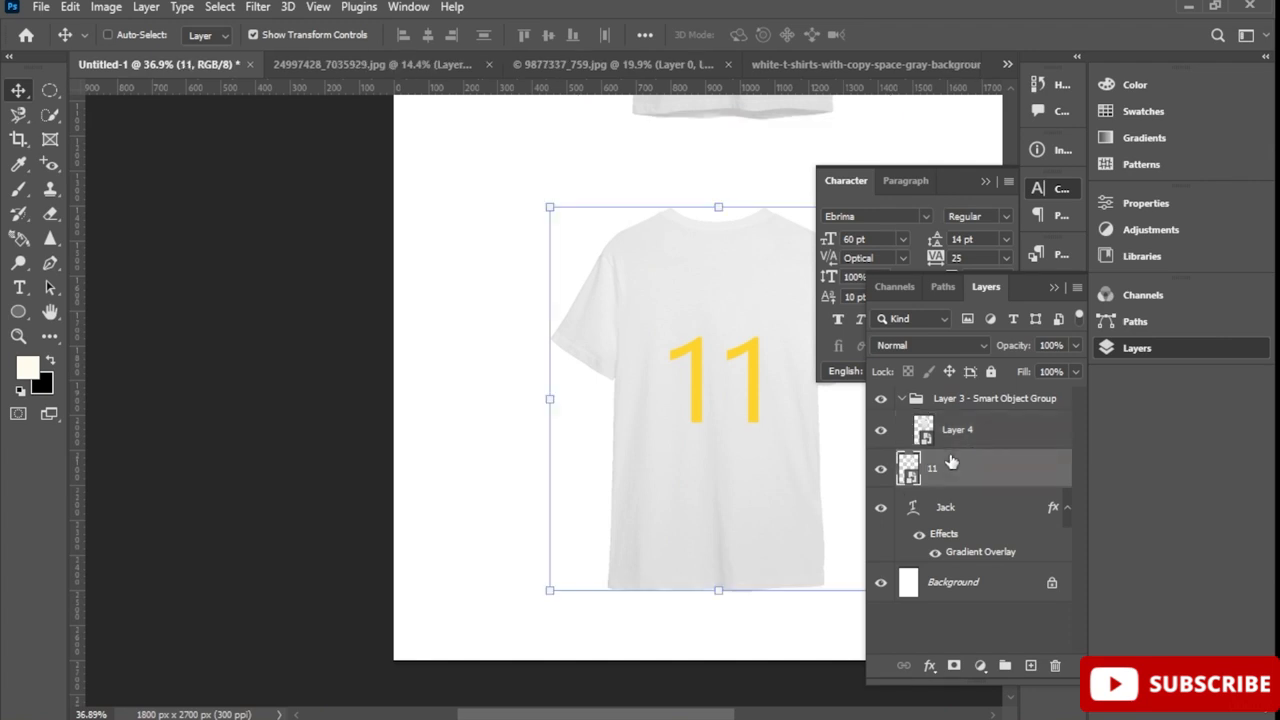
key(ctrl+z)
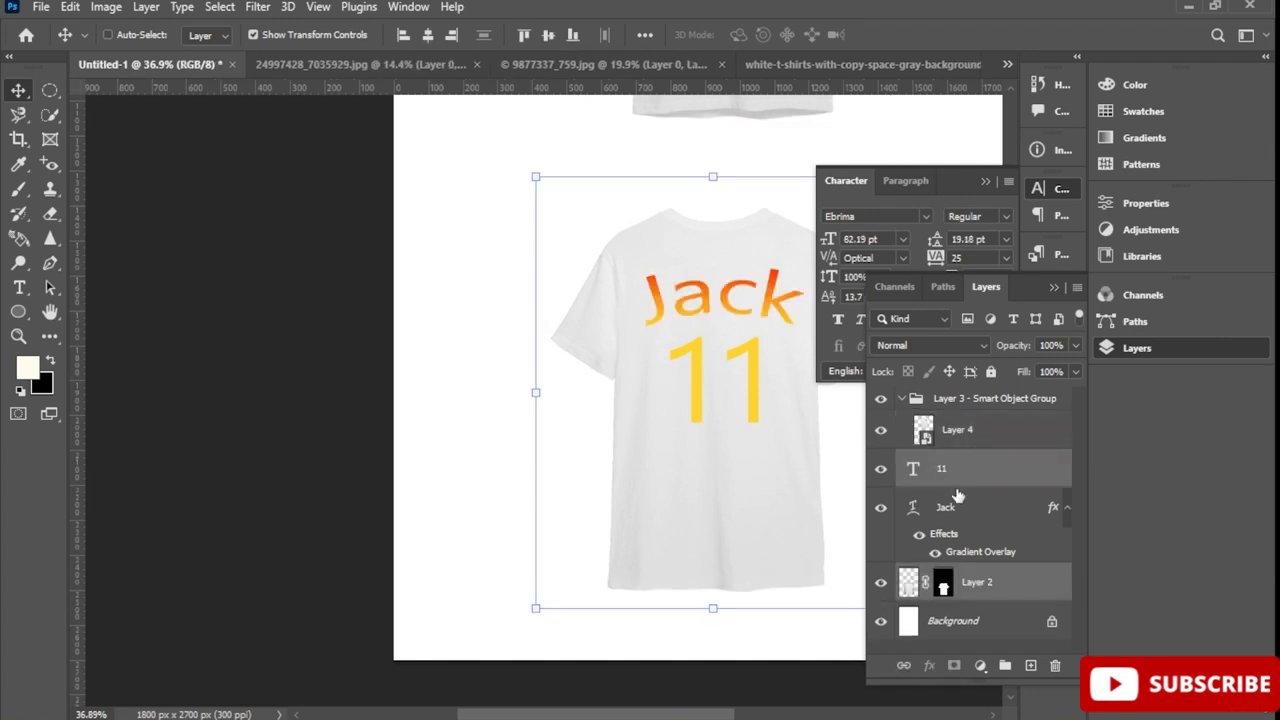
ctrl+click(957, 507)
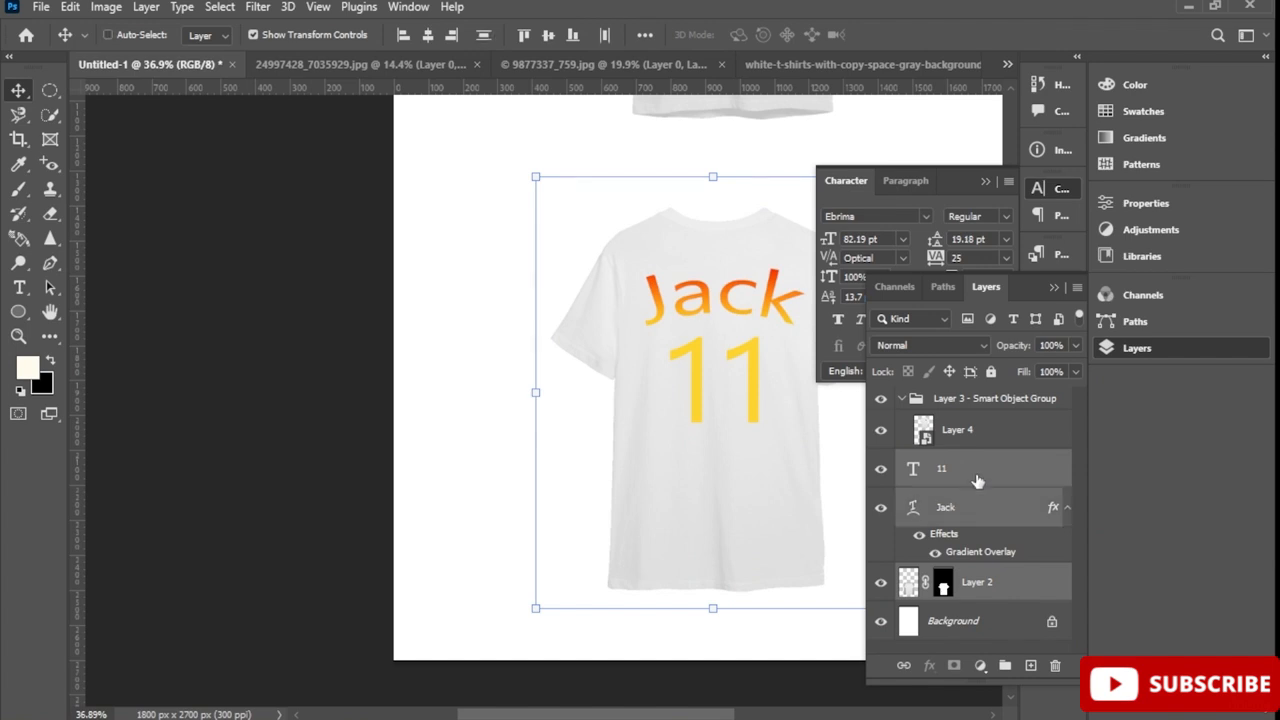
right_click(980, 476)
click(1066, 266)
Move the back T-shirt smart object left and up, into the lower-left area of the canvas below the front T-shirt
drag(764, 383, 632, 372)
scroll(689, 358, up, 5)
scroll(689, 364, up, 5)
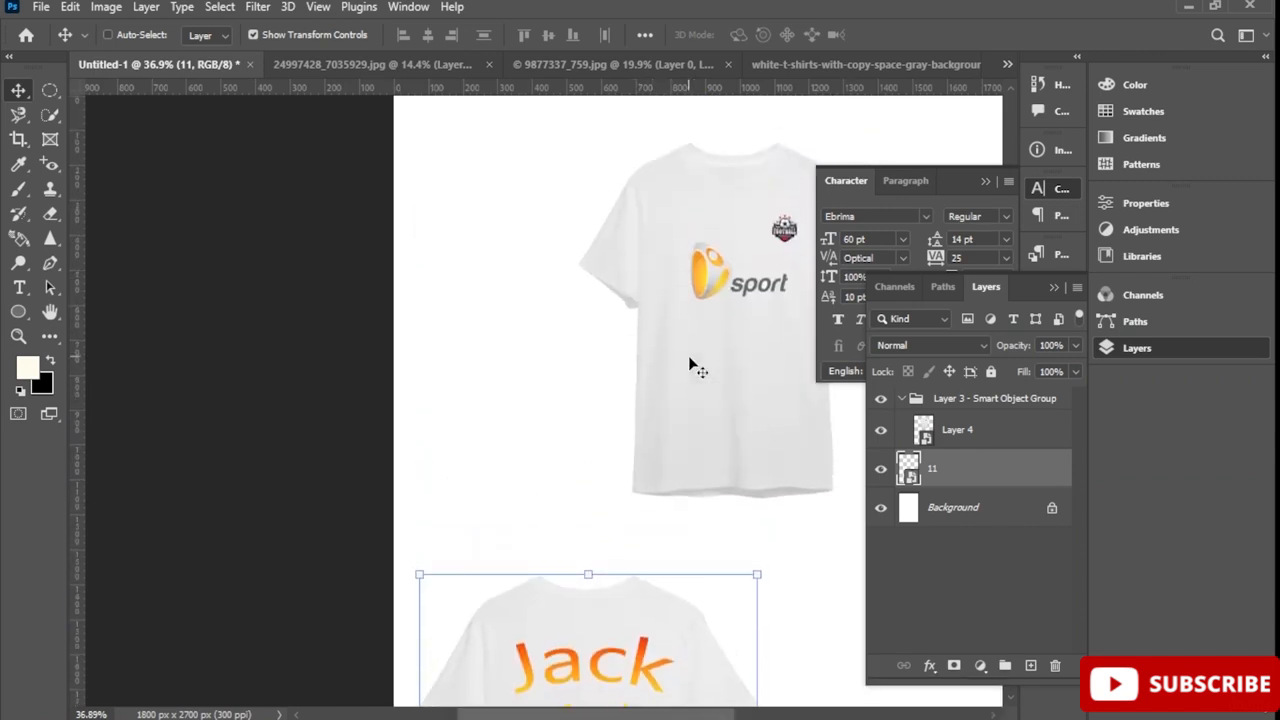
mouse_move(756, 335)
mouse_down()
mouse_move(740, 380)
mouse_move(720, 280)
mouse_move(751, 330)
mouse_up()
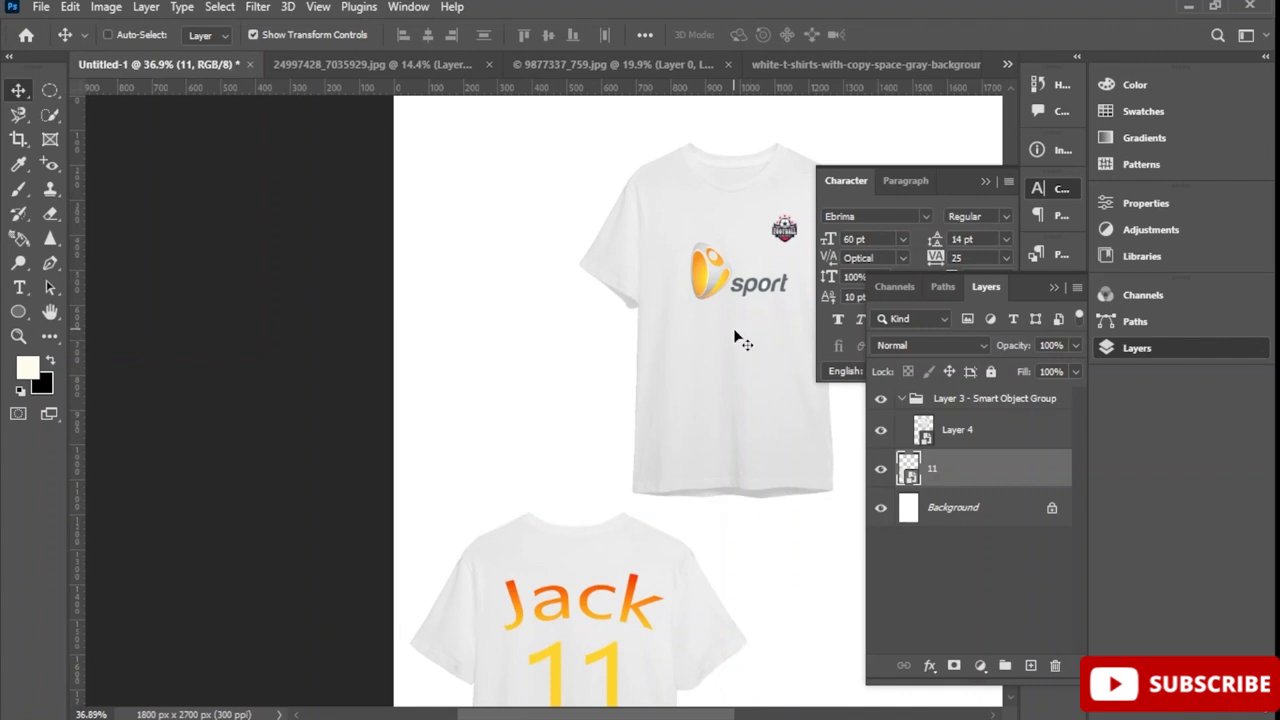
Move the front T-shirt into the upper-right area of the canvas and check which artwork its layer group contains
click(997, 434)
click(997, 434)
drag(619, 315, 731, 310)
click(902, 399)
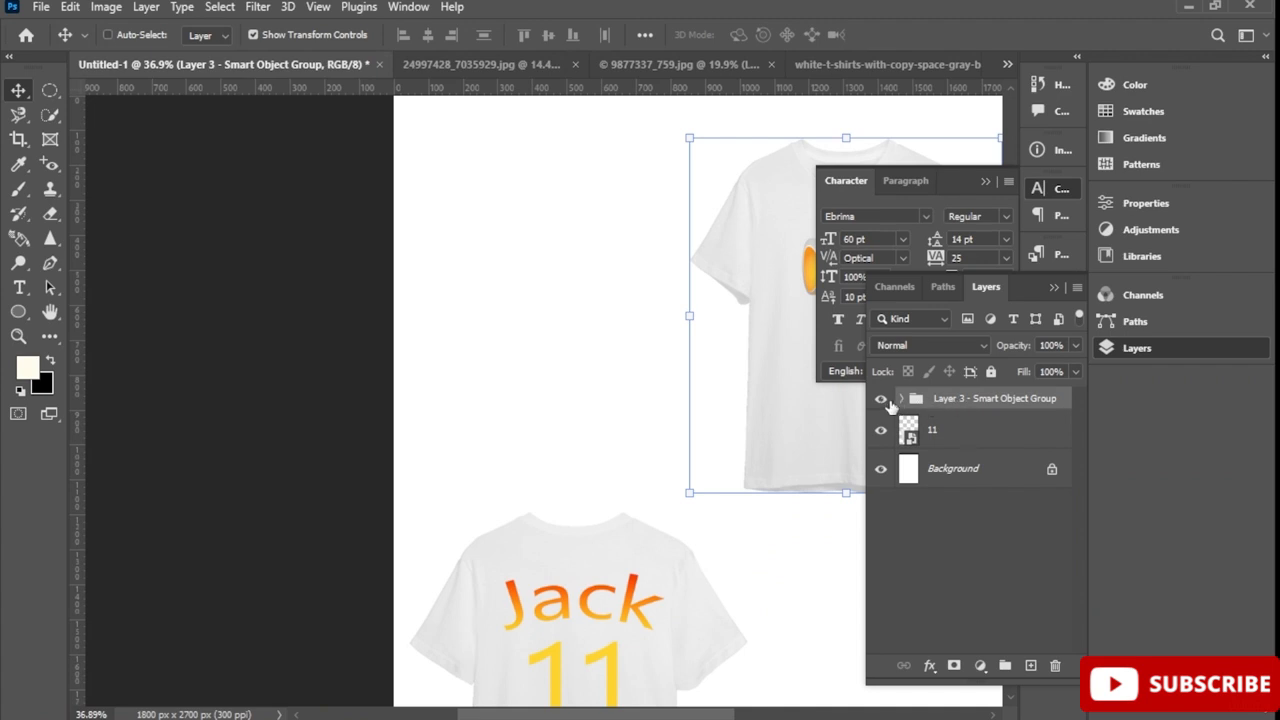
click(880, 400)
click(880, 400)
click(901, 399)
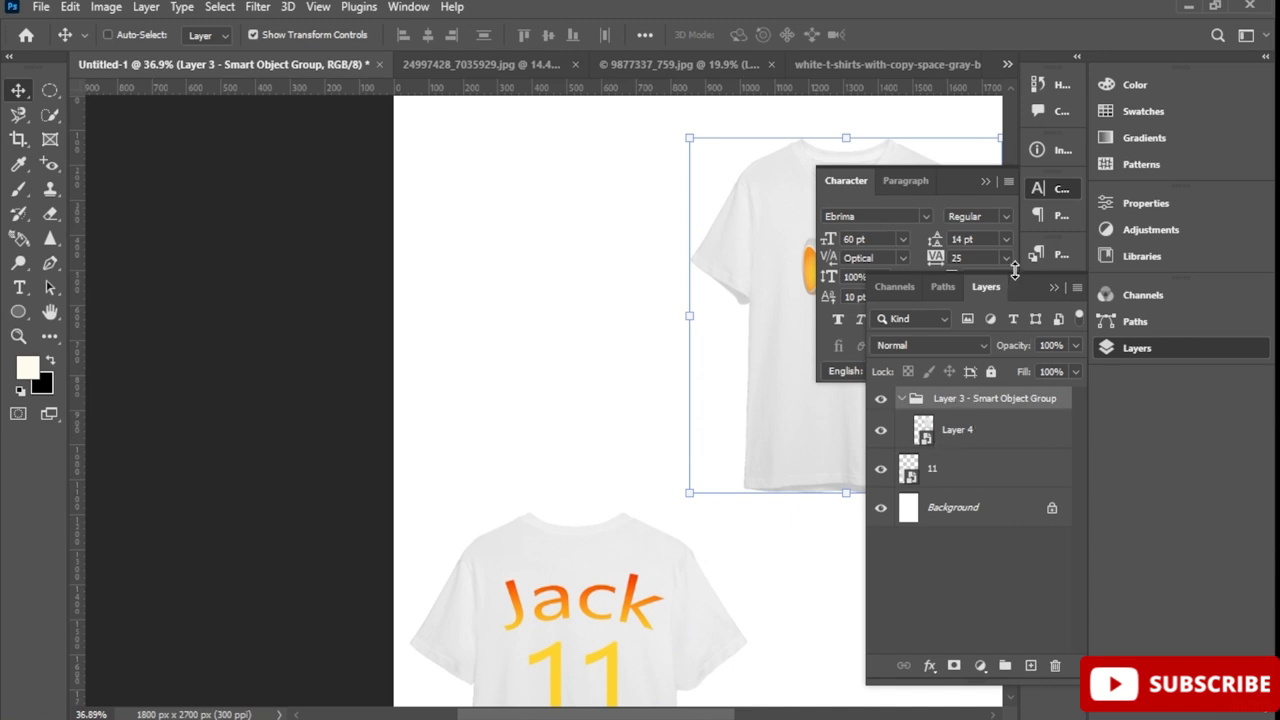
Hide the layer list and character settings and review the layout of both T-shirts on the canvas
click(1174, 352)
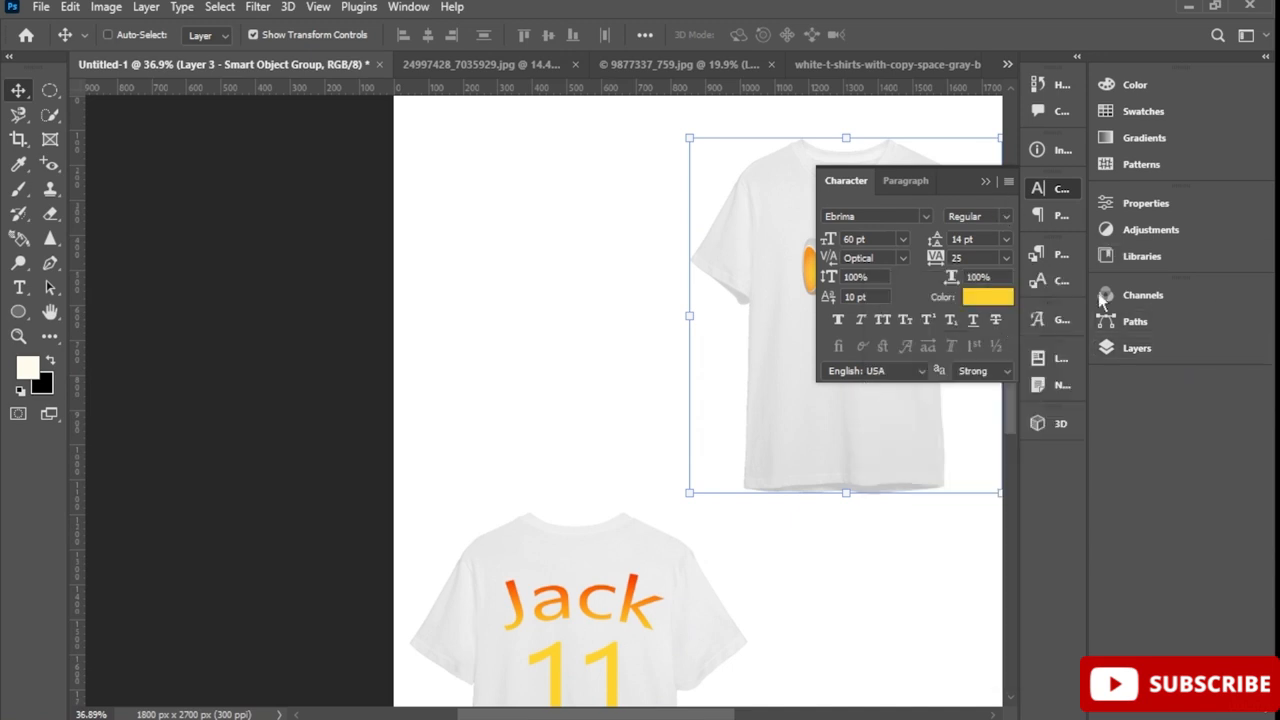
click(1060, 189)
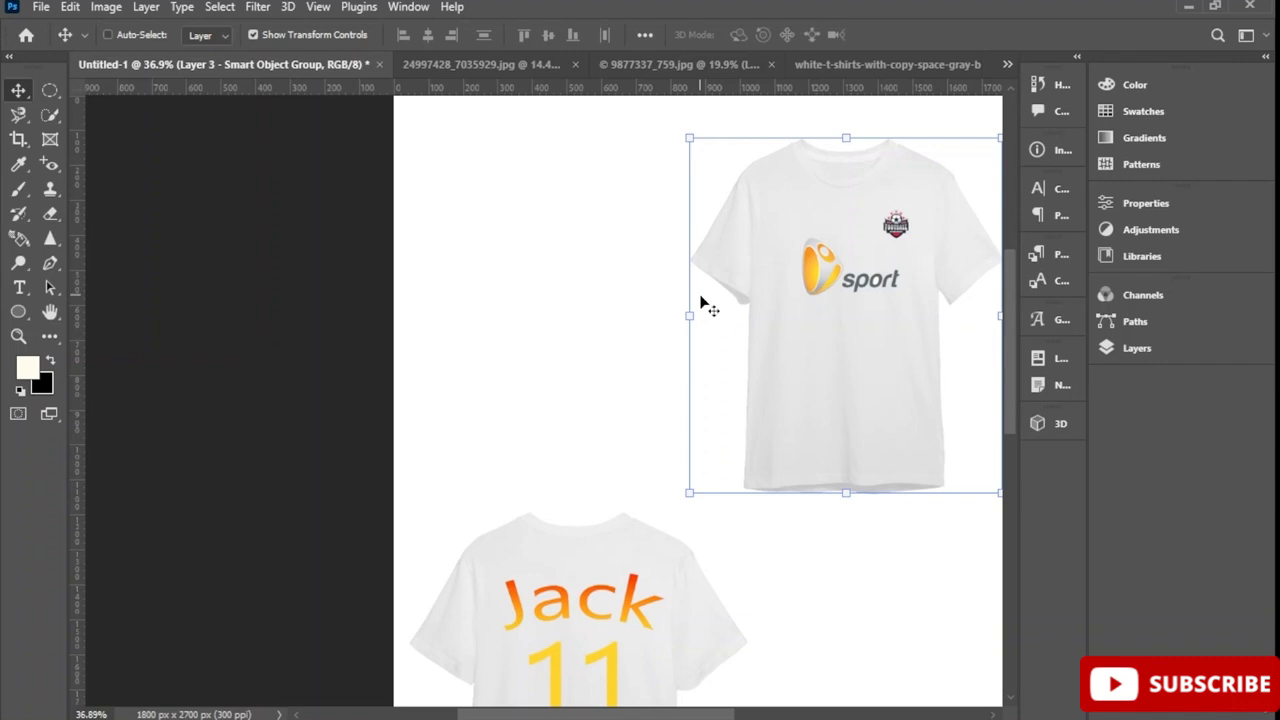
scroll(702, 302, down, 6)
scroll(701, 433, up, 2)
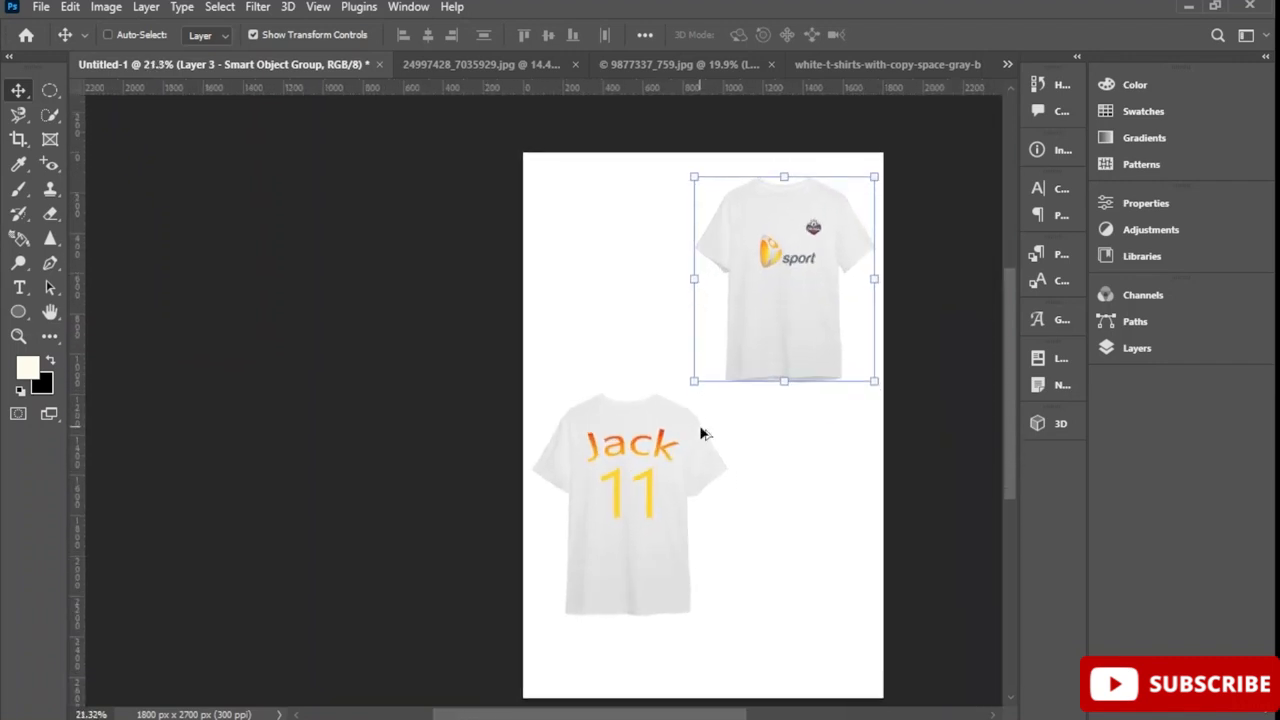
scroll(701, 431, up, 2)
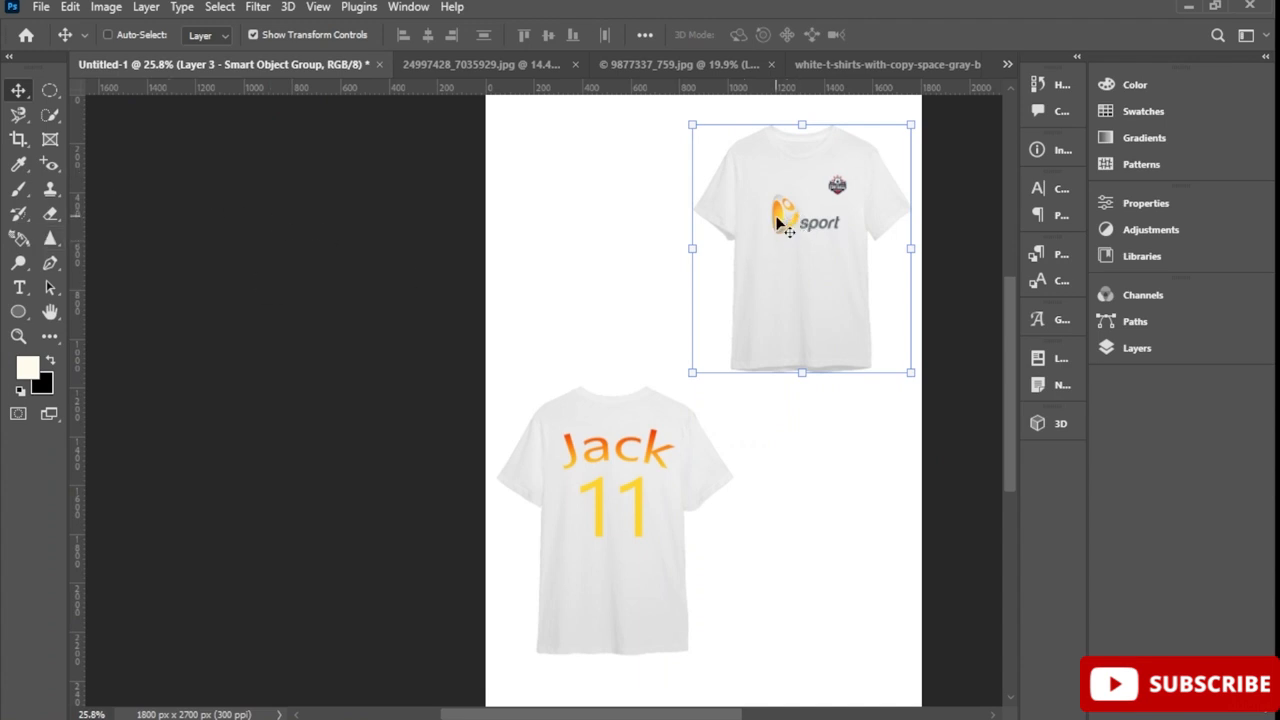
Choose the recent 37 px leaf-shaped brush preset for the Dodge tool
click(20, 220)
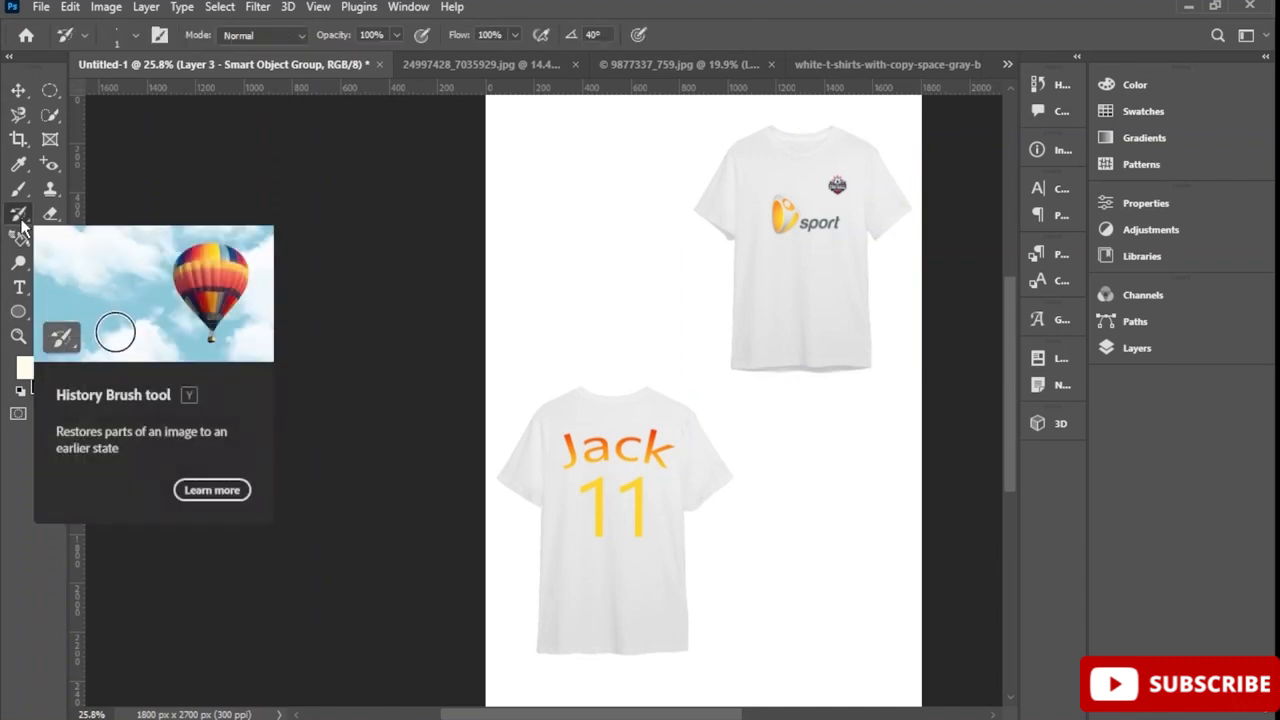
click(18, 188)
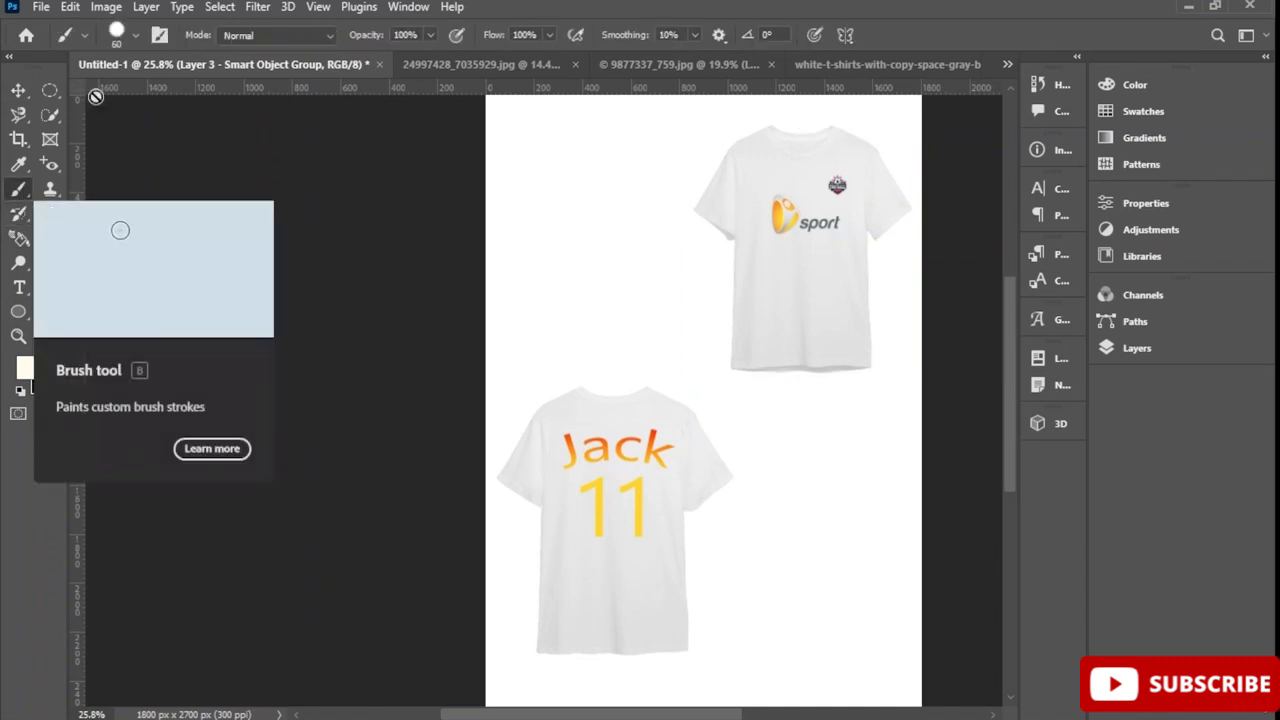
click(138, 36)
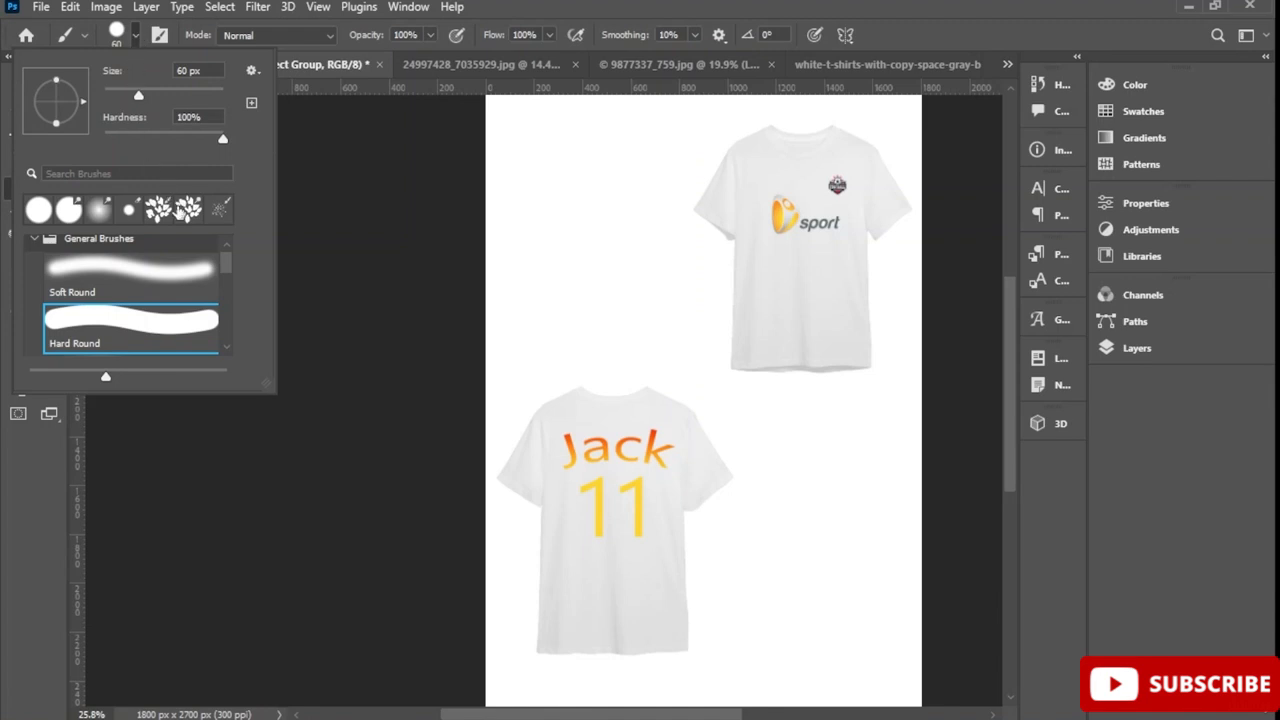
click(180, 211)
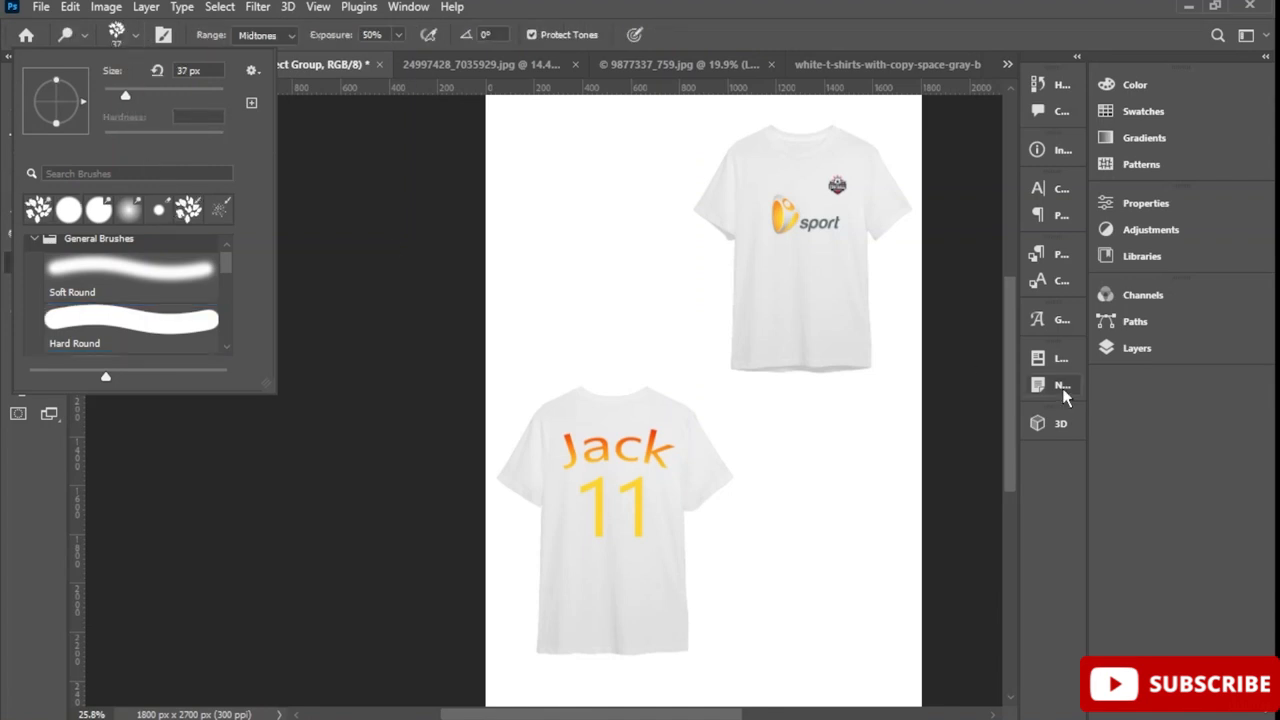
Convert the Layer 4 smart object of the front T-shirt to layers and expand the resulting group
click(1122, 349)
click(990, 433)
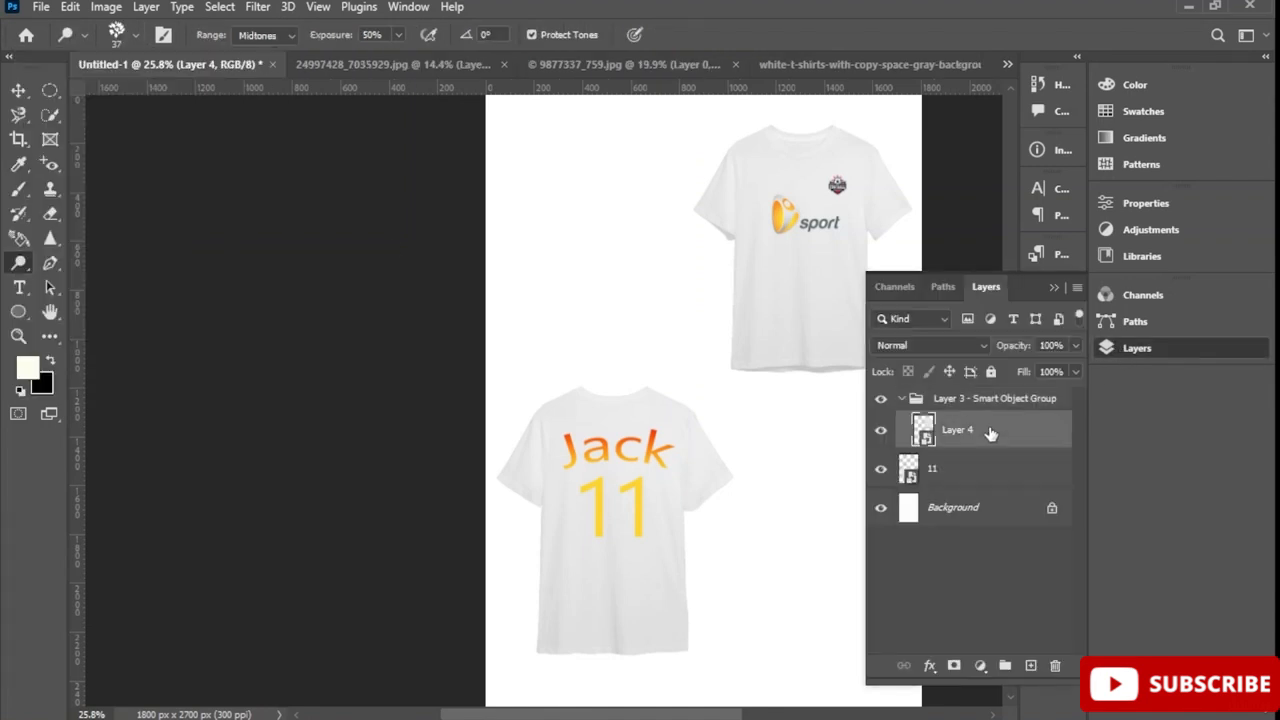
right_click(990, 433)
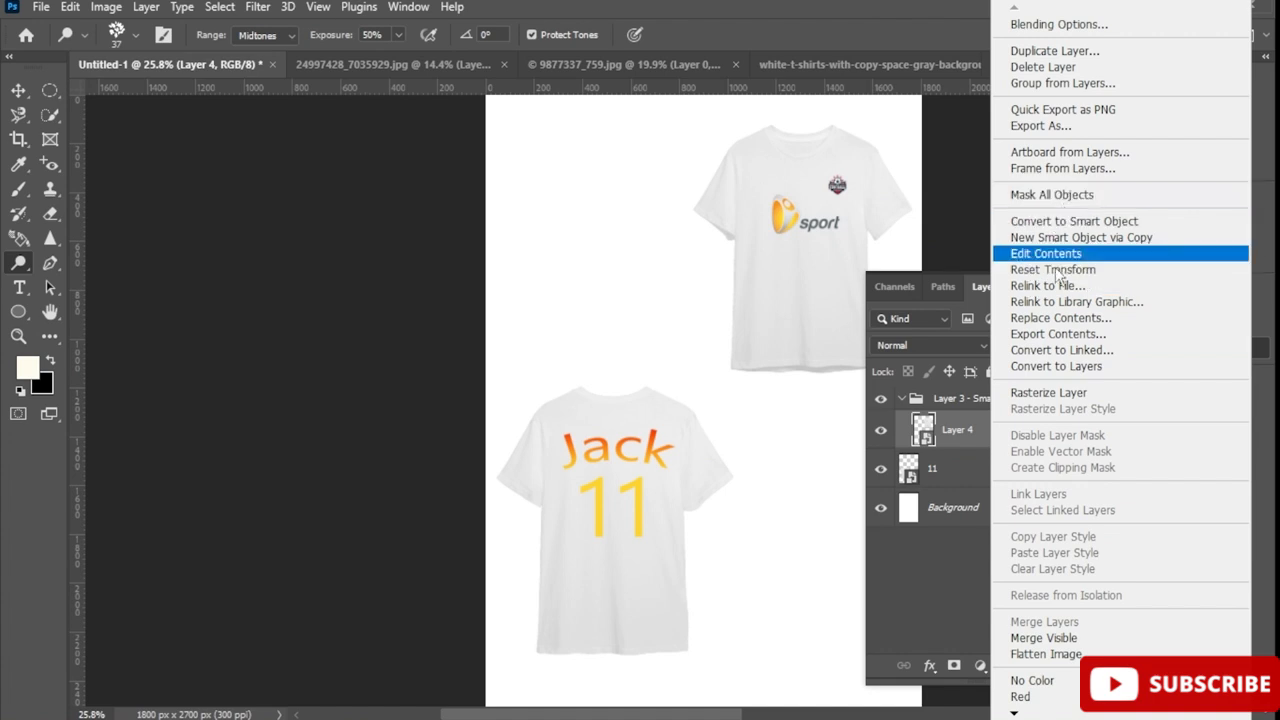
click(1064, 366)
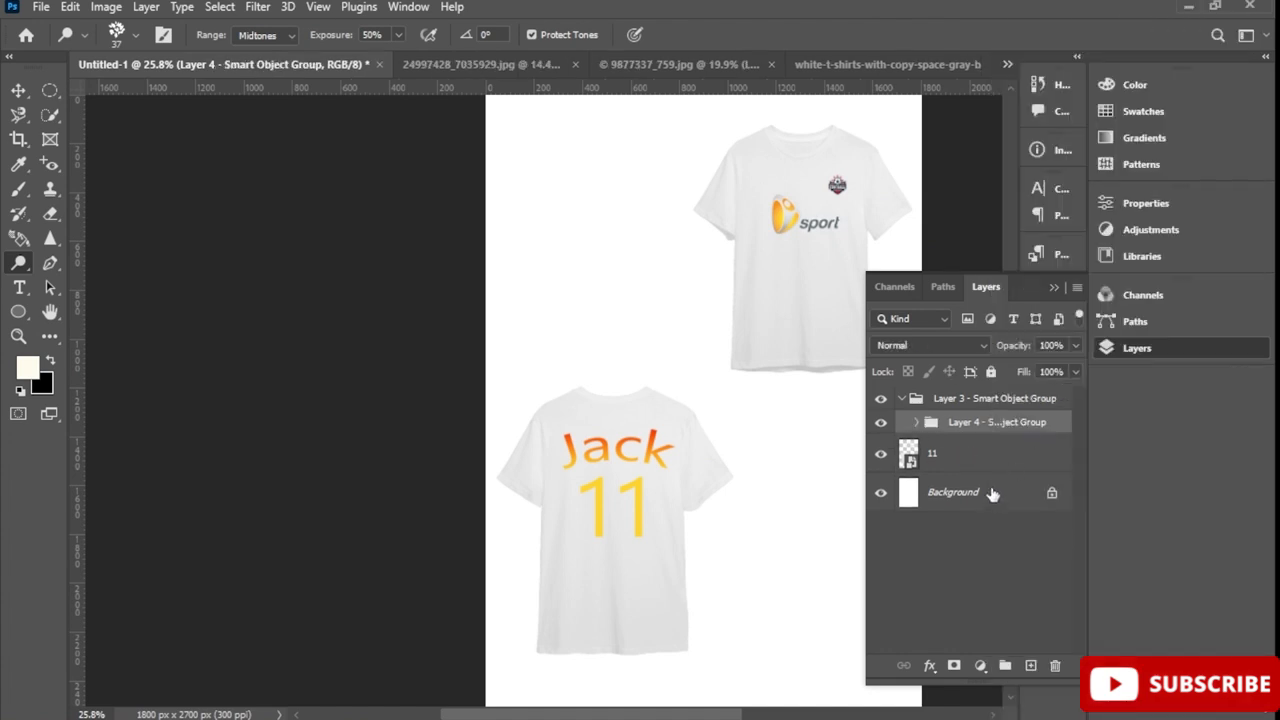
click(917, 424)
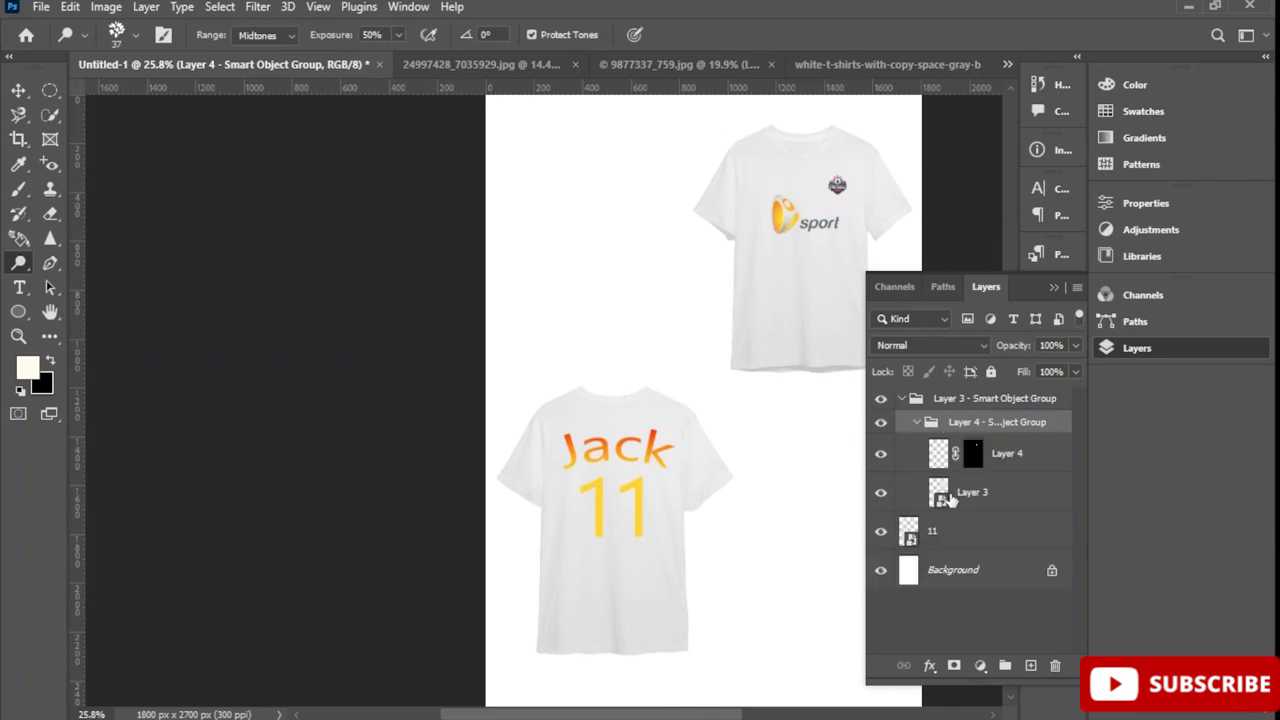
Hide the rulers and move Layer 3, the front T-shirt, slightly right and up to X 1328.50 px, Y 622.25 px
click(983, 500)
double_click(984, 500)
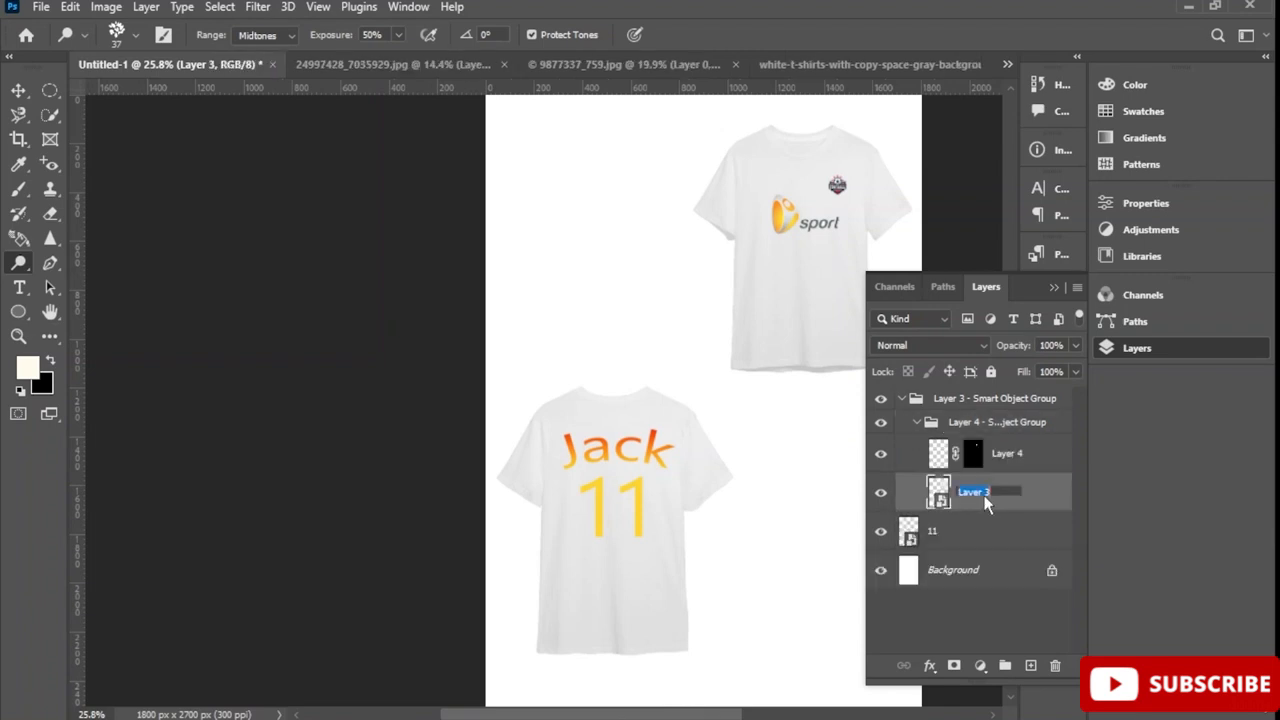
click(1070, 501)
key(ctrl+r)
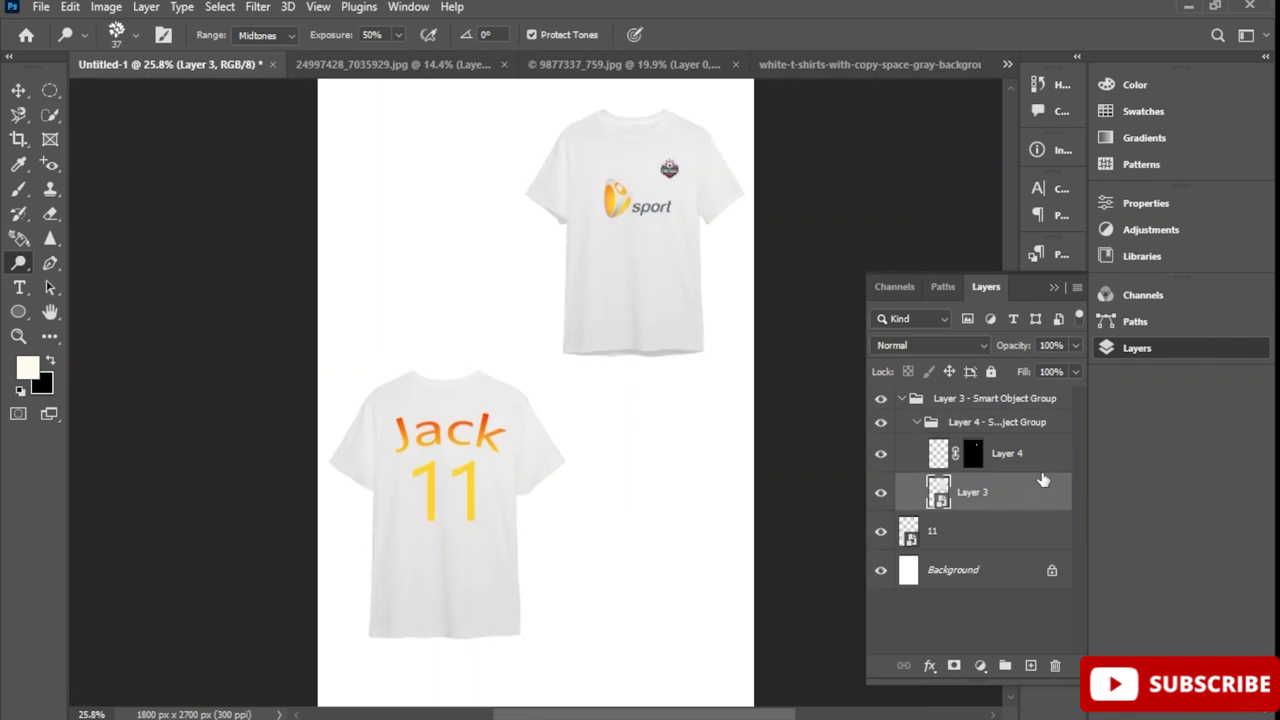
key(ctrl+t)
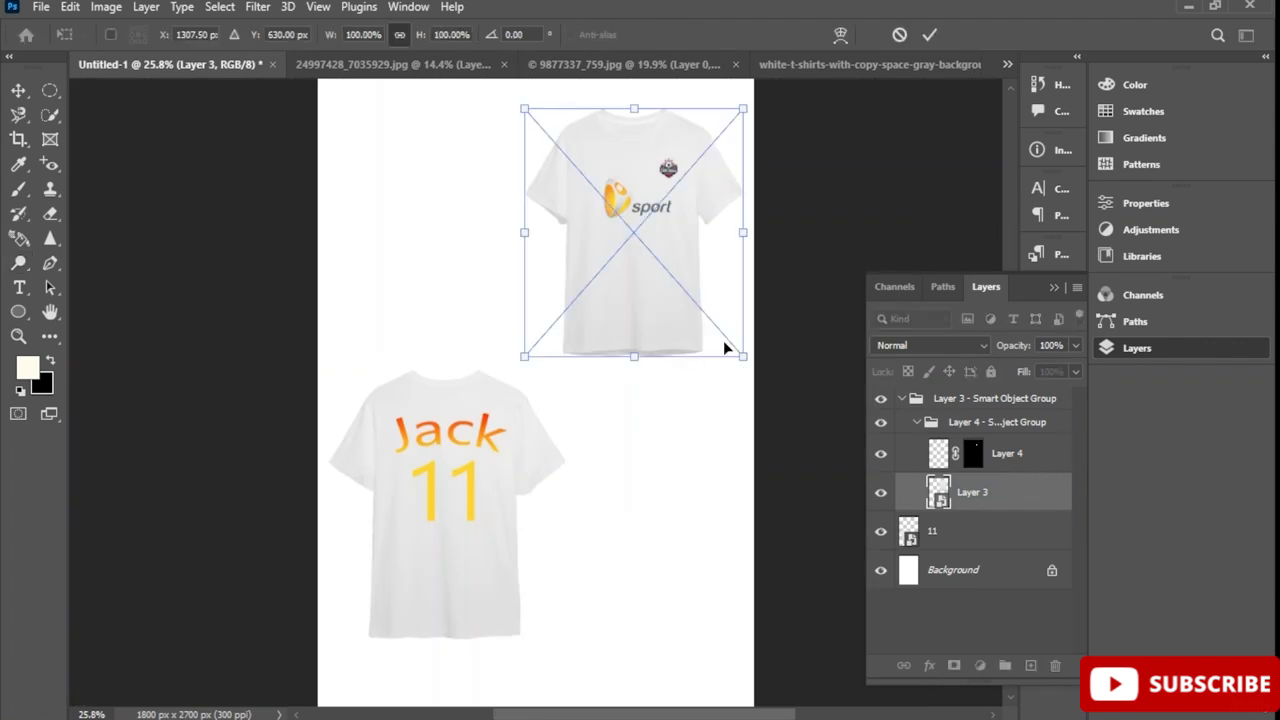
mouse_move(631, 243)
mouse_down()
mouse_move(580, 266)
mouse_move(643, 251)
mouse_up()
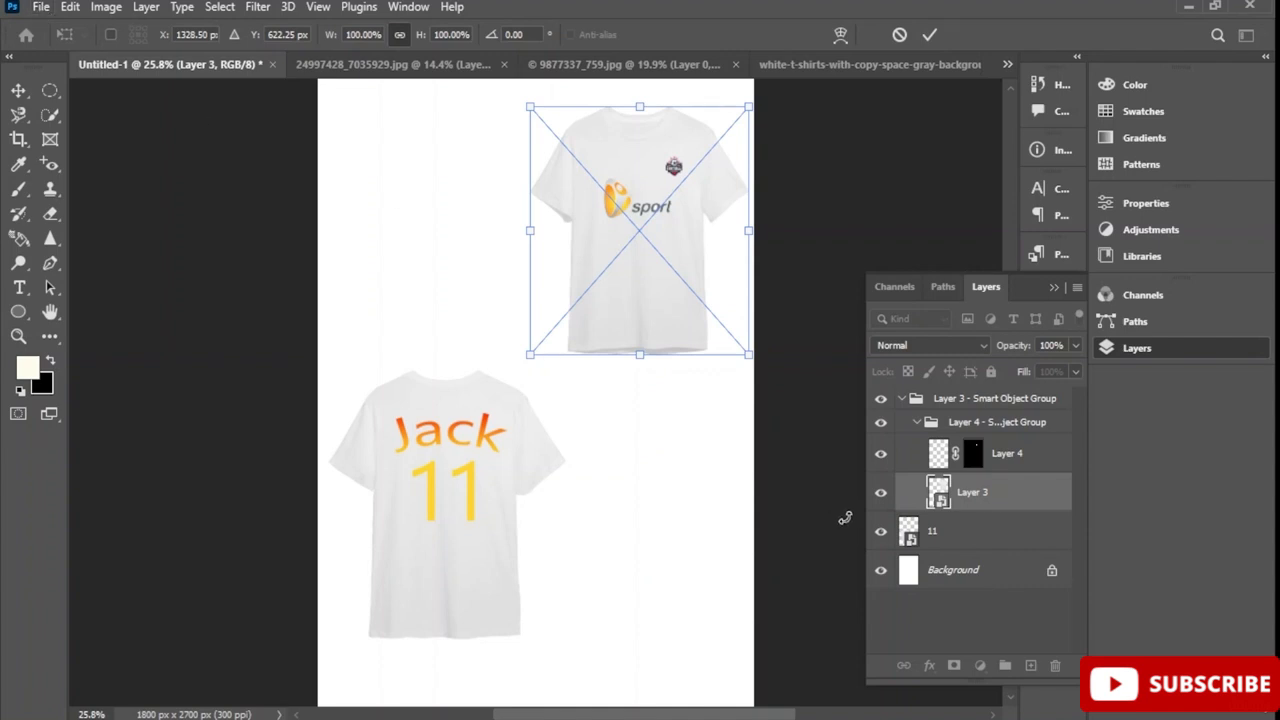
click(930, 36)
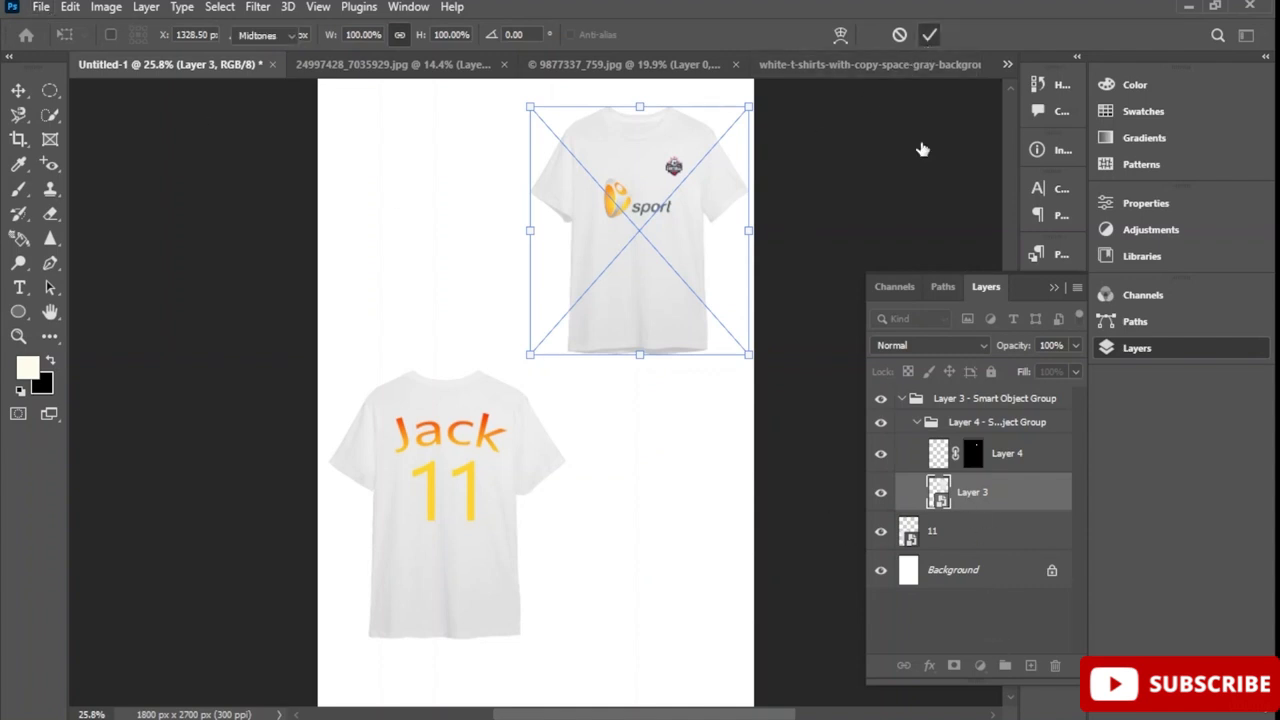
Add a new layer above Layer 3 and review the Dodge tool's brush presets and tip settings
click(1031, 666)
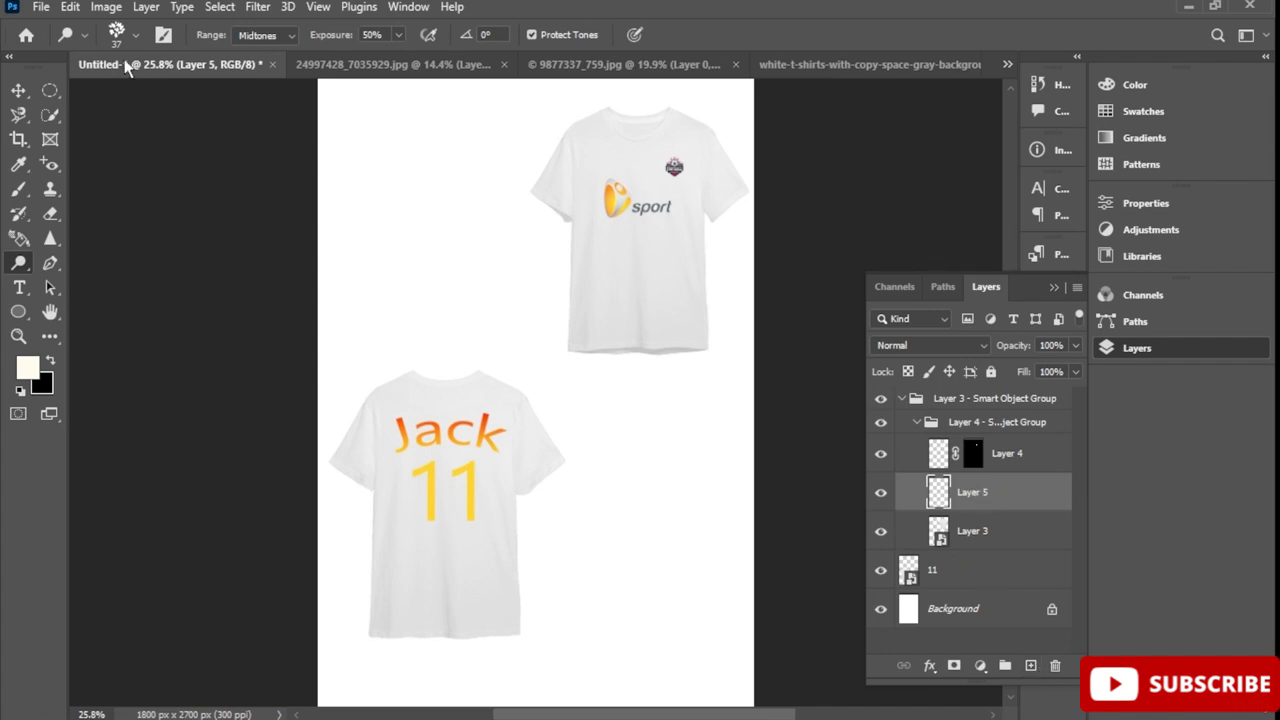
scroll(643, 227, up, 5)
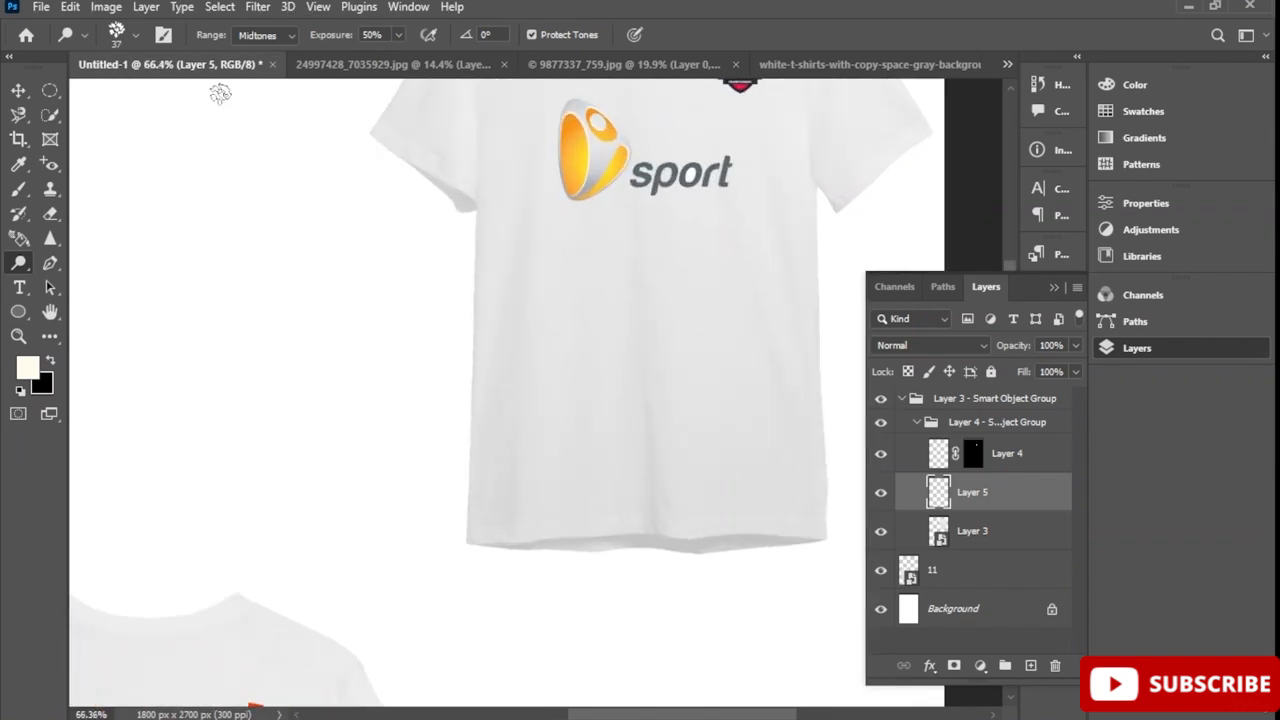
click(137, 34)
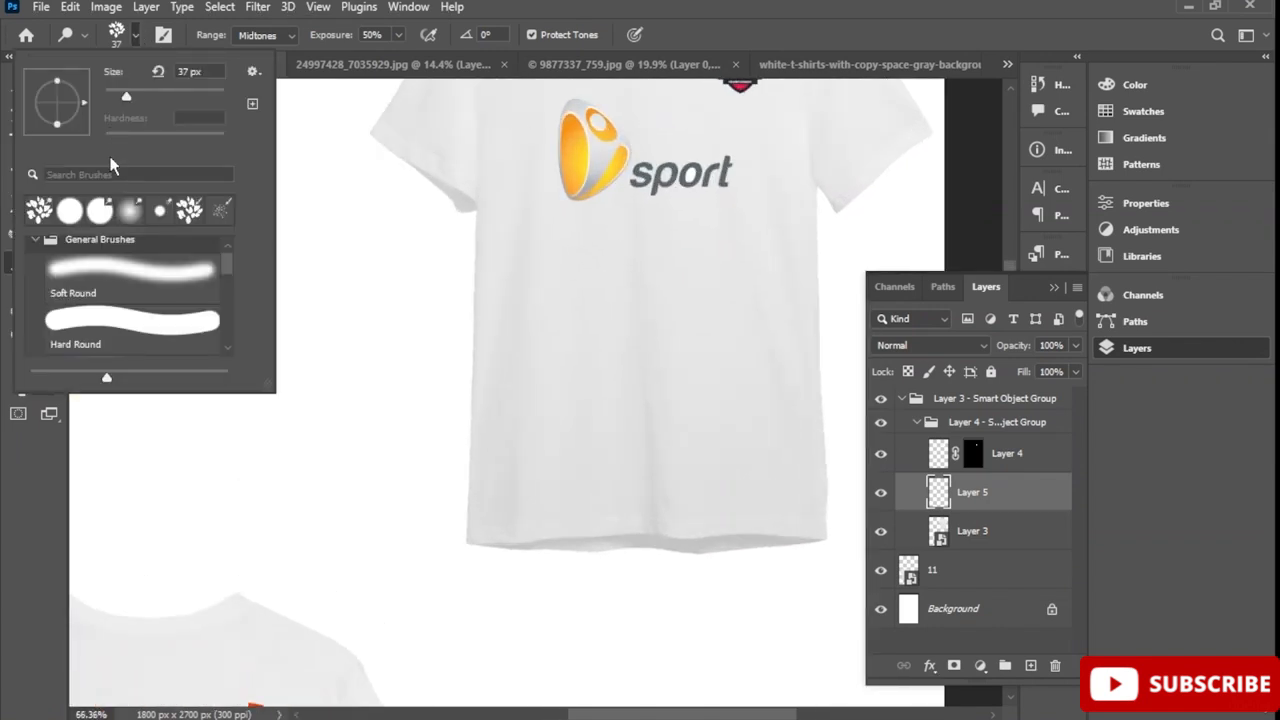
click(161, 40)
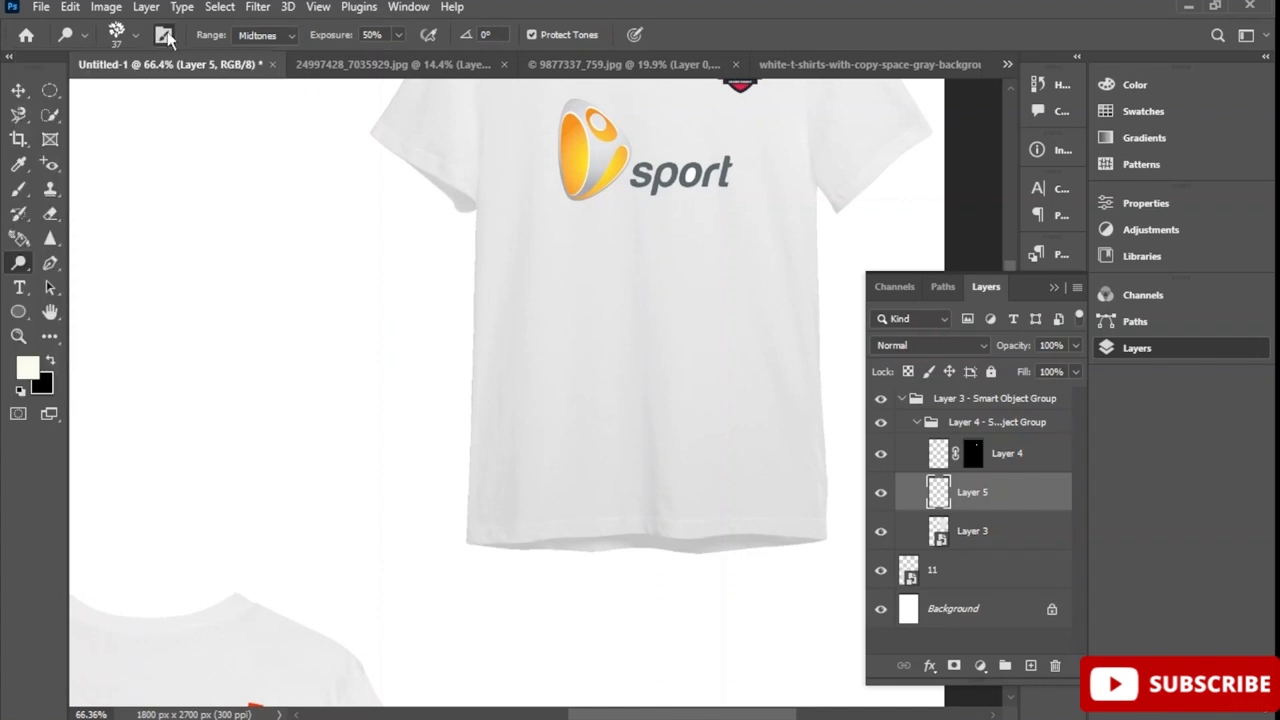
click(164, 36)
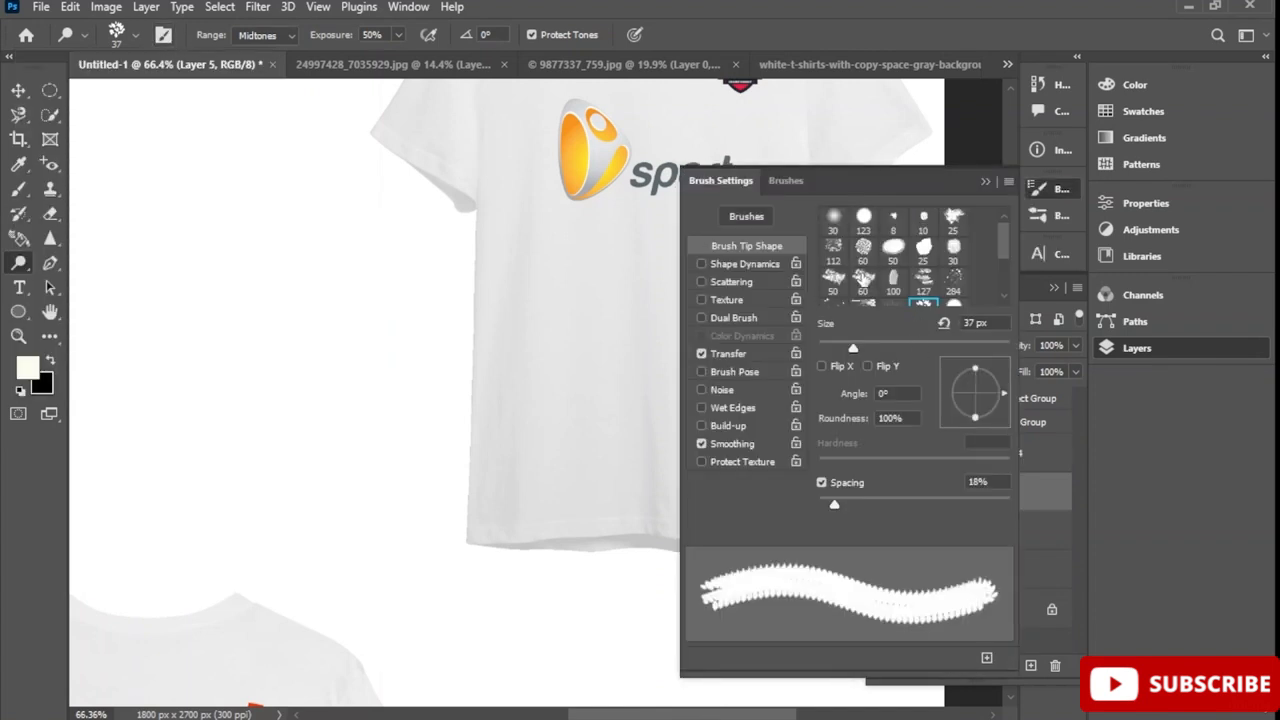
click(986, 182)
Try the first gradient preset of the Reds group on the new layer and undo it
click(1155, 84)
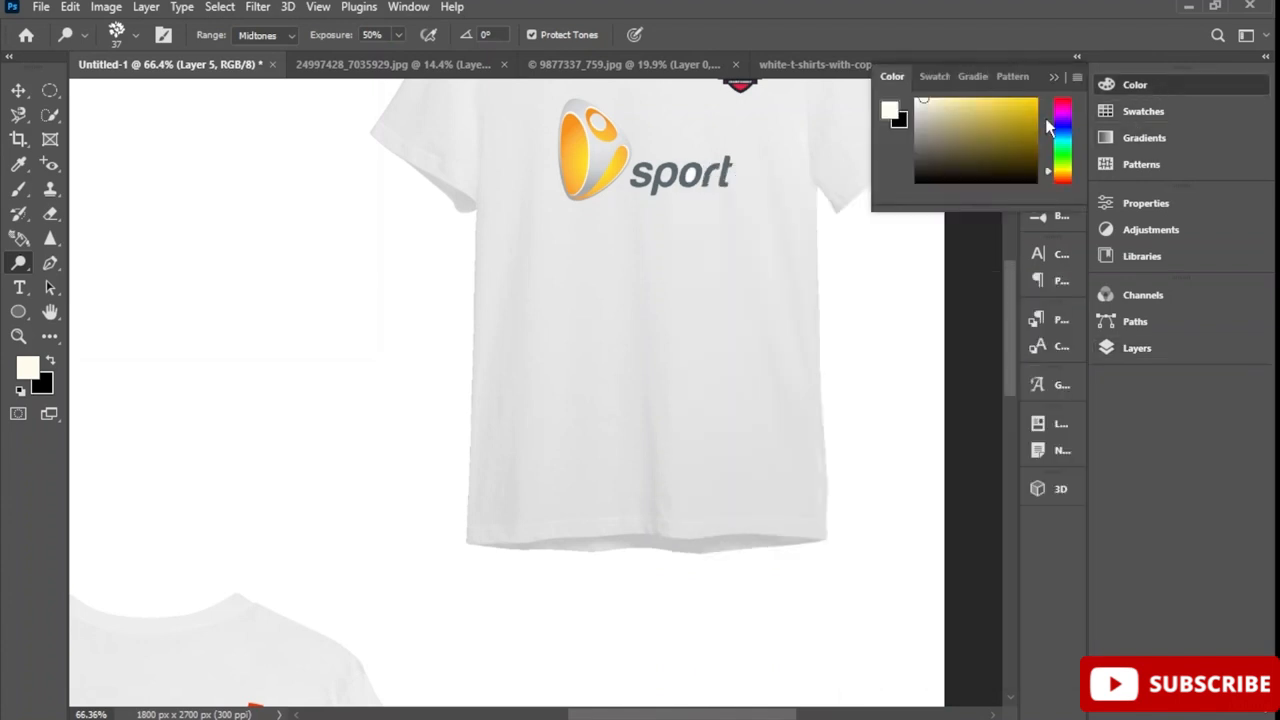
click(934, 76)
click(979, 78)
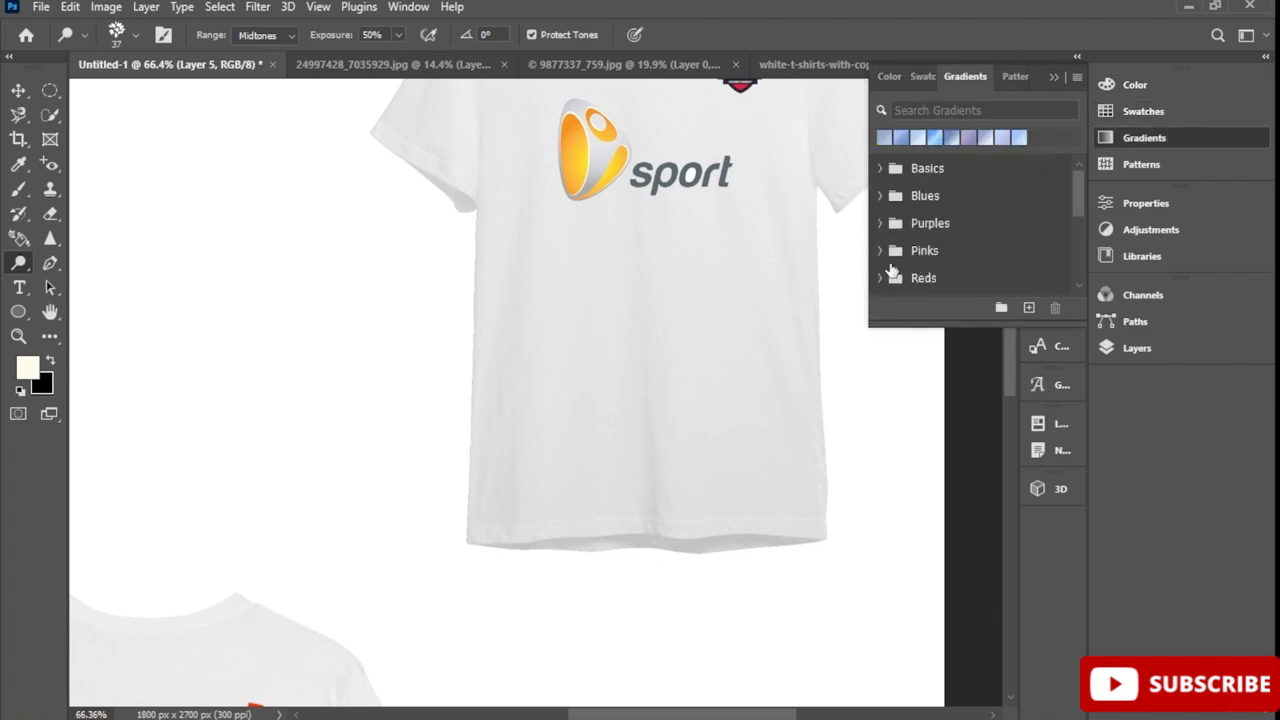
click(893, 278)
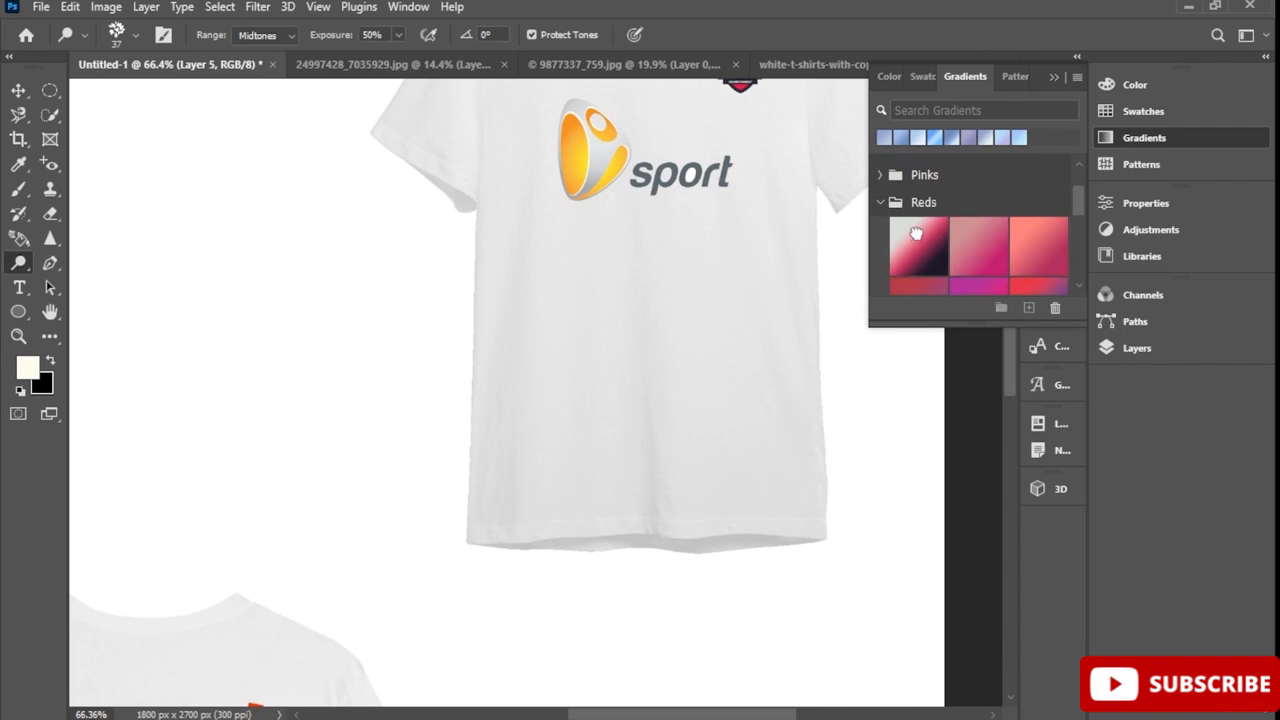
click(910, 244)
key(ctrl+z)
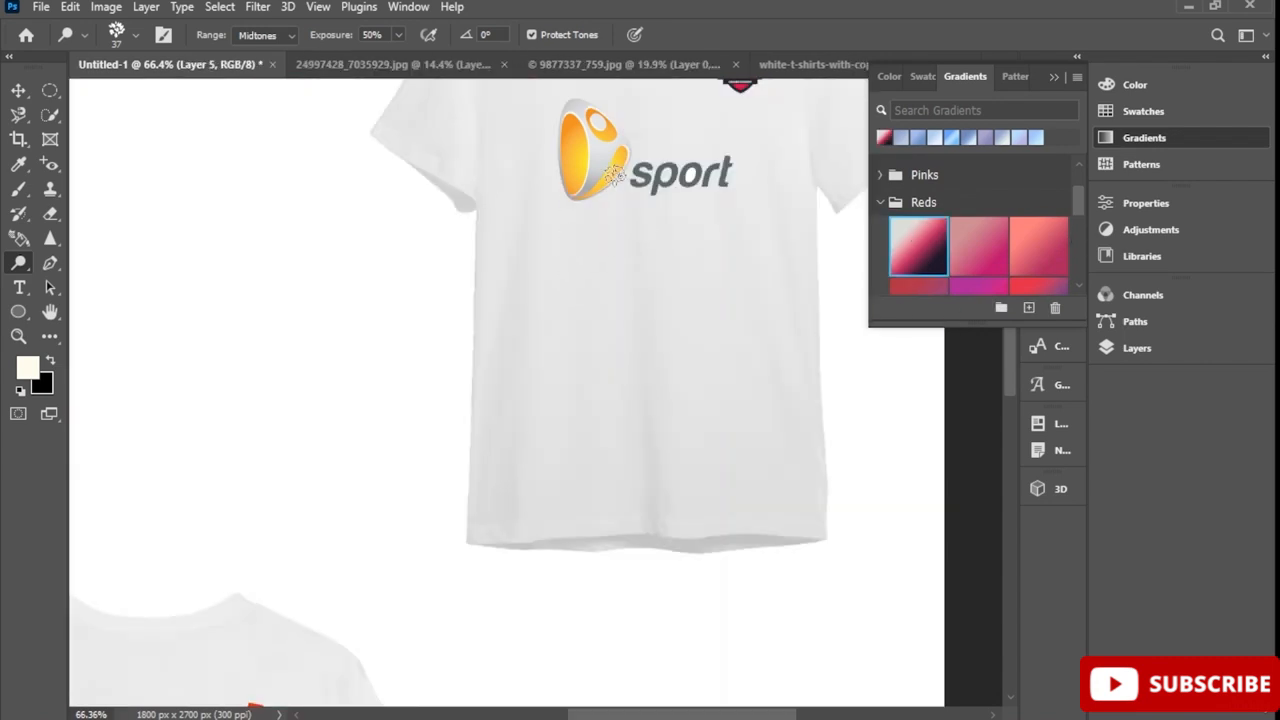
click(1162, 146)
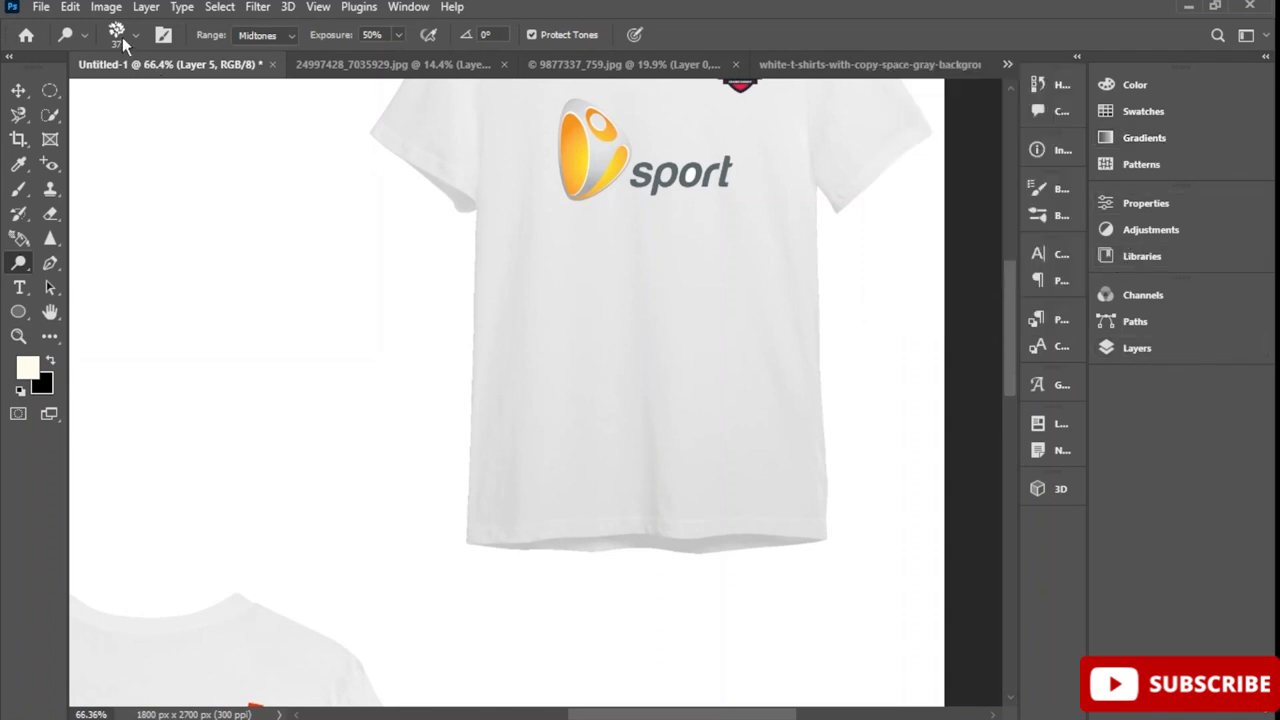
Try two cream dabs below the sport logo with the 60 px round Brush and undo them
click(19, 189)
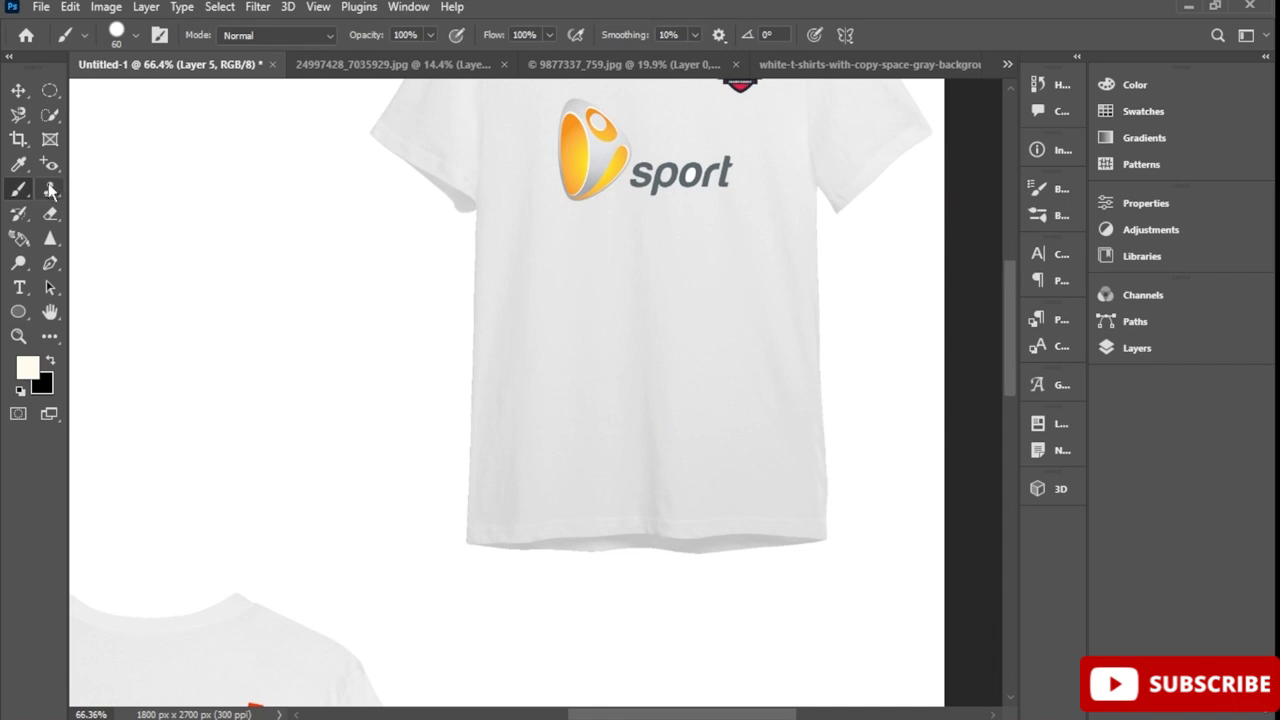
click(602, 242)
click(616, 247)
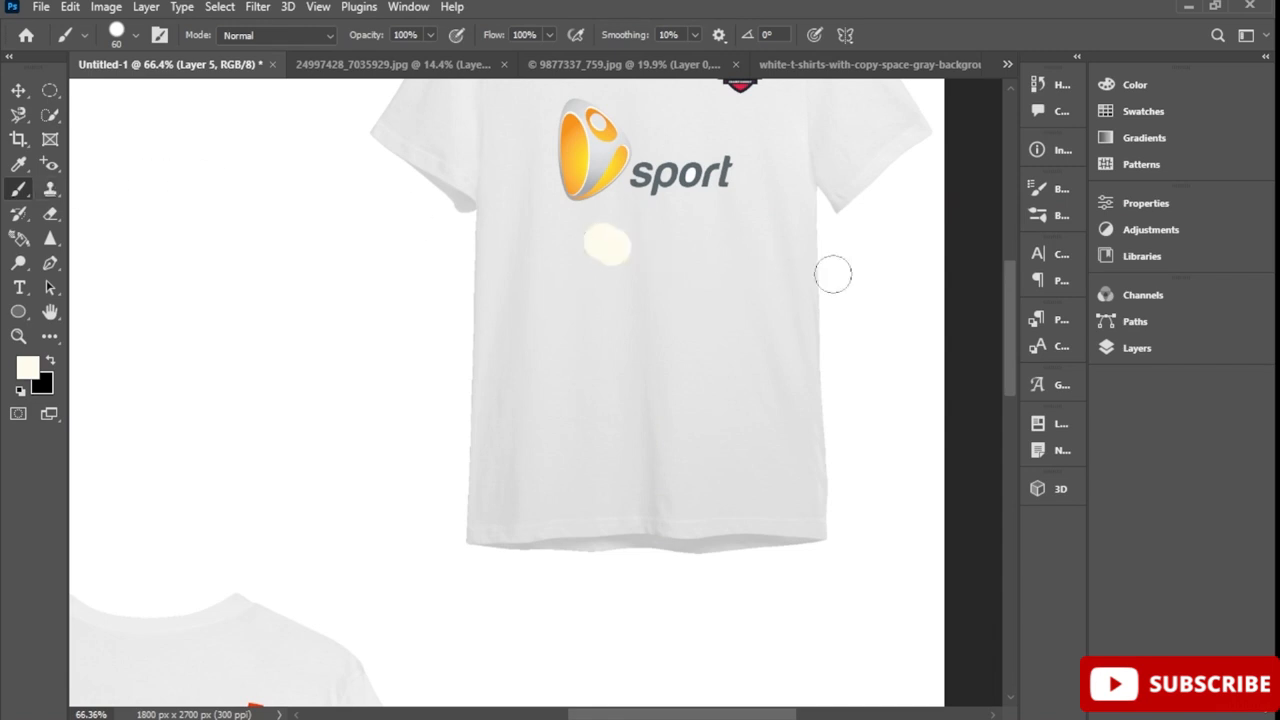
key(ctrl+z)
key(ctrl+z)
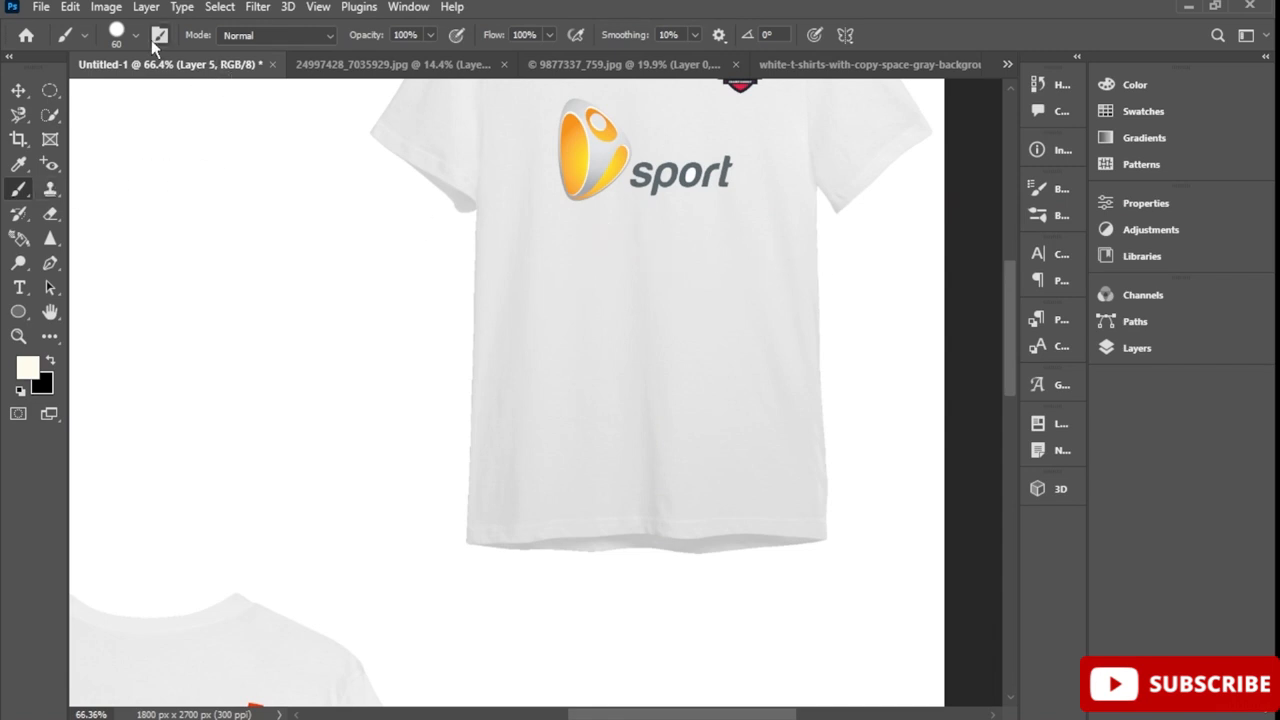
Choose the scattered-leaves brush tip for the Brush tool and set its size to 114 px
click(159, 35)
click(863, 220)
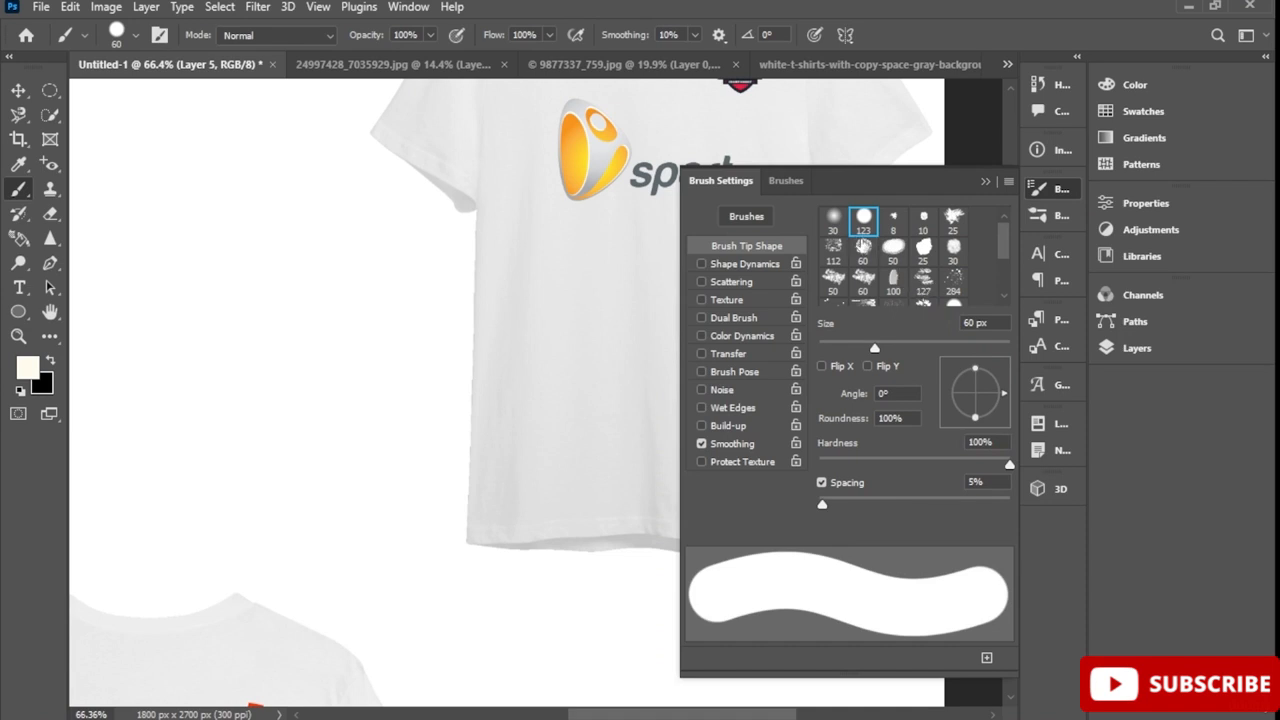
click(922, 248)
click(957, 249)
scroll(930, 250, down, 2)
click(922, 236)
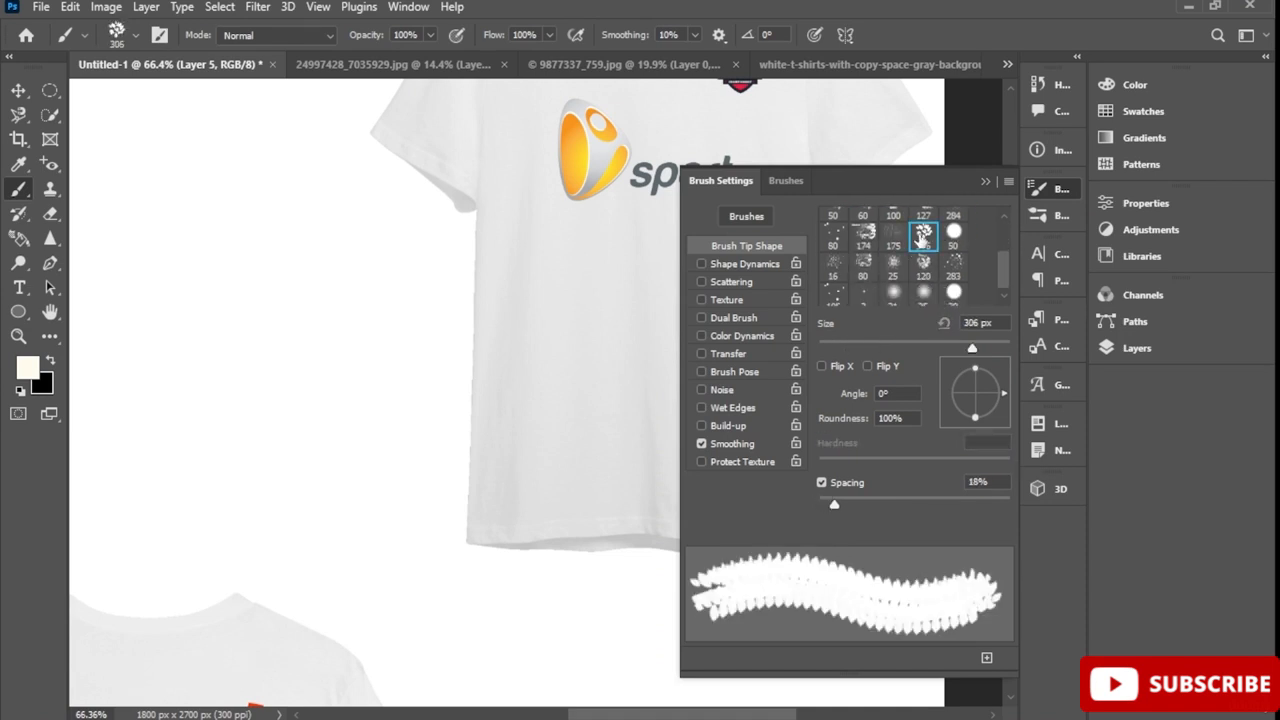
click(1048, 190)
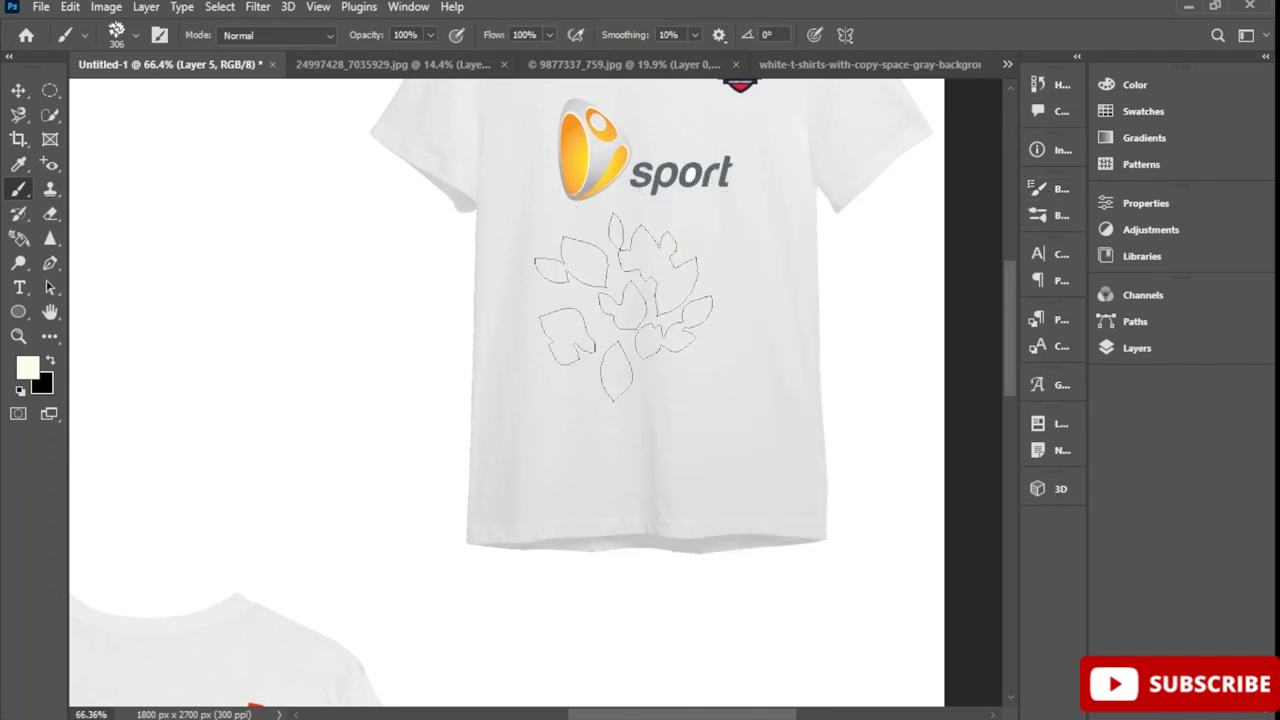
scroll(625, 300, down, 3)
scroll(614, 290, down, 1)
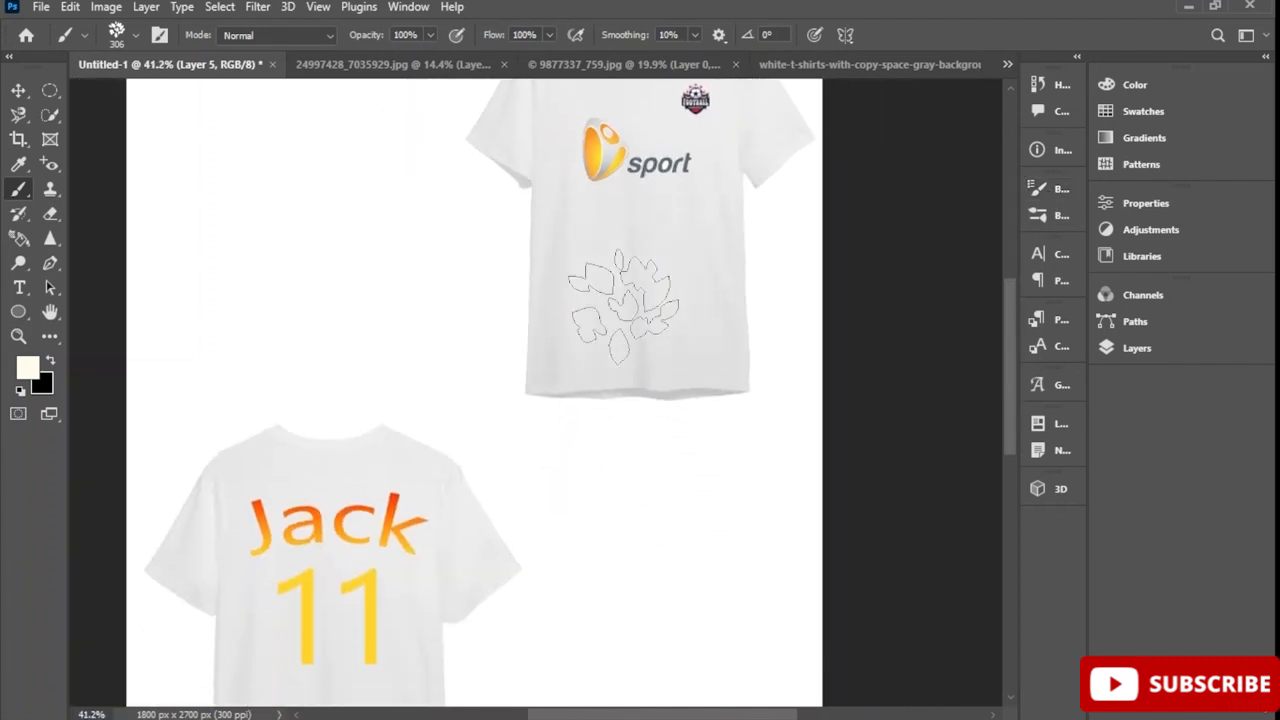
click(137, 35)
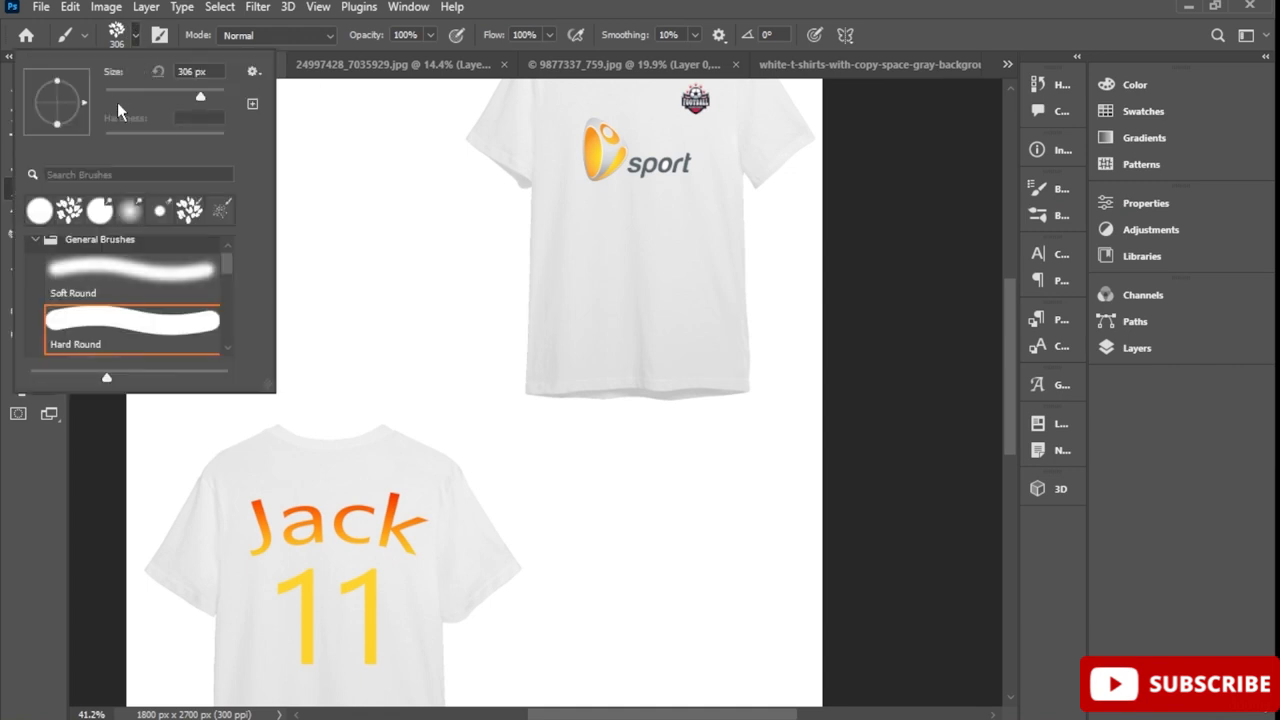
mouse_move(178, 96)
mouse_down()
mouse_move(123, 110)
mouse_move(172, 97)
mouse_up()
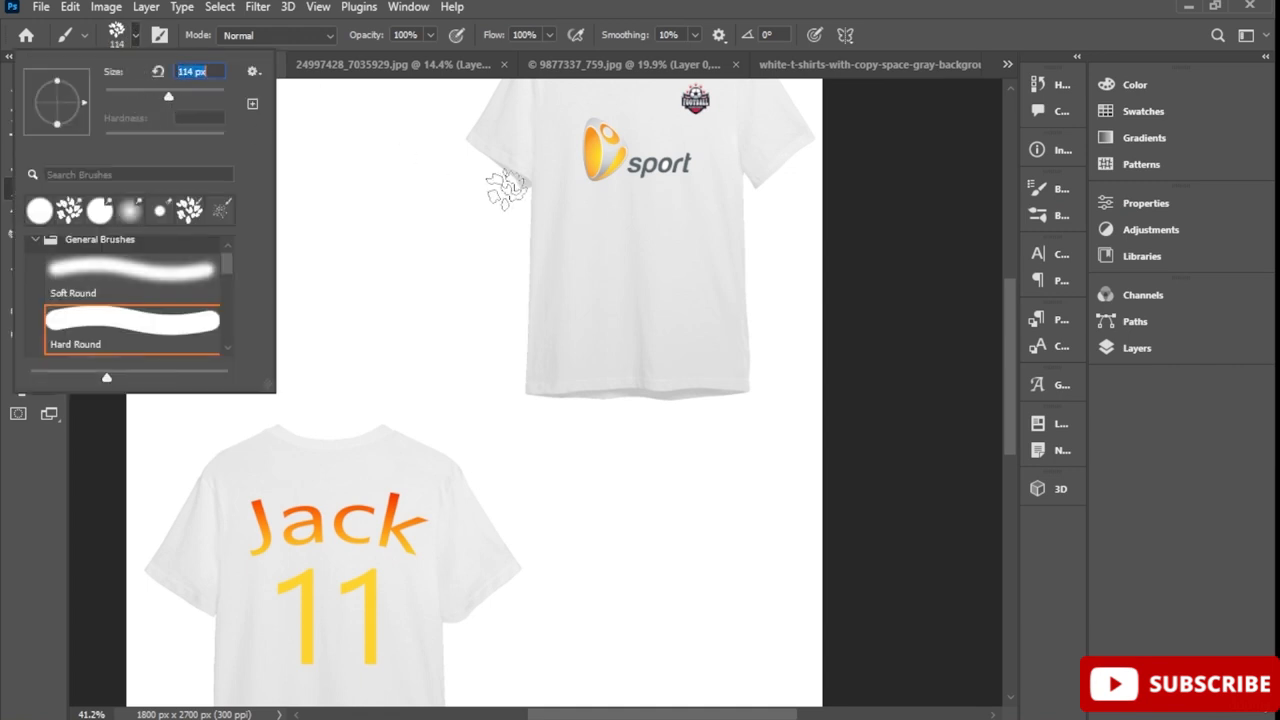
Stamp cream leaf clusters across the front T-shirt's chest, middle and right side down to the hem, undoing the dab over the football badge
click(556, 202)
click(613, 276)
click(681, 232)
click(636, 218)
click(691, 170)
click(669, 130)
click(554, 118)
click(613, 110)
click(570, 160)
click(720, 202)
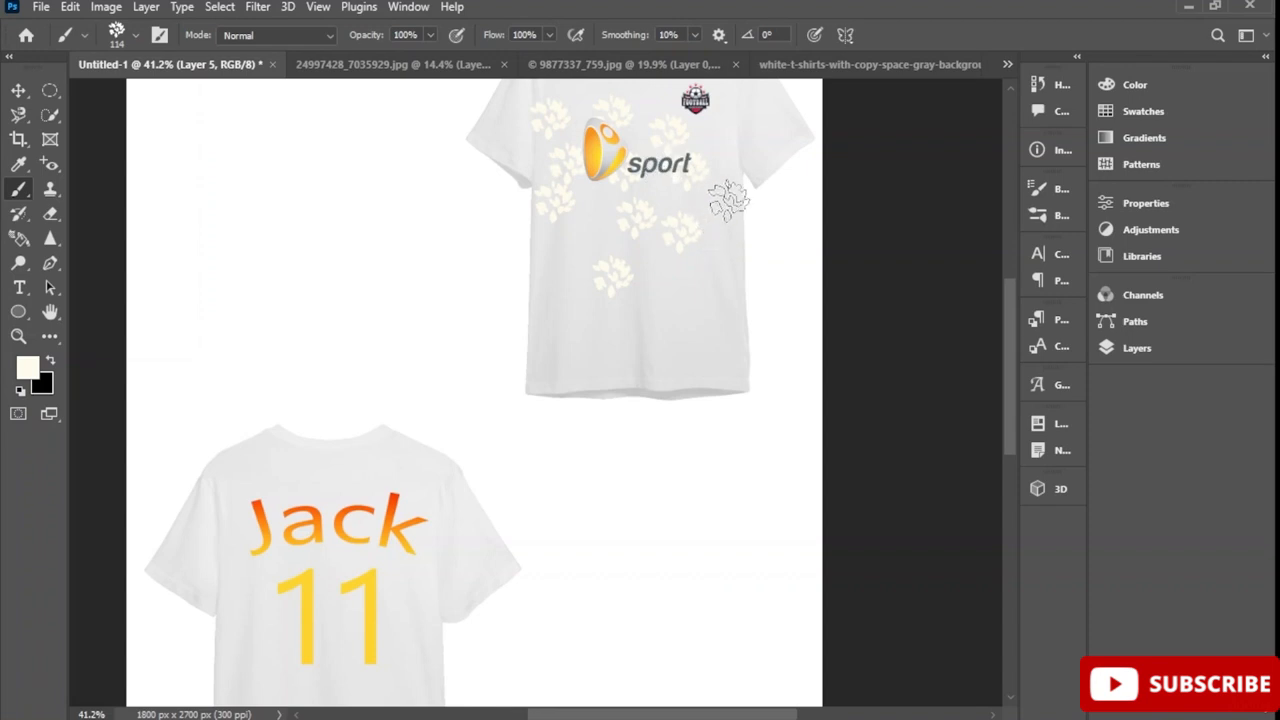
click(731, 262)
click(740, 240)
click(686, 300)
click(727, 308)
click(729, 343)
click(713, 378)
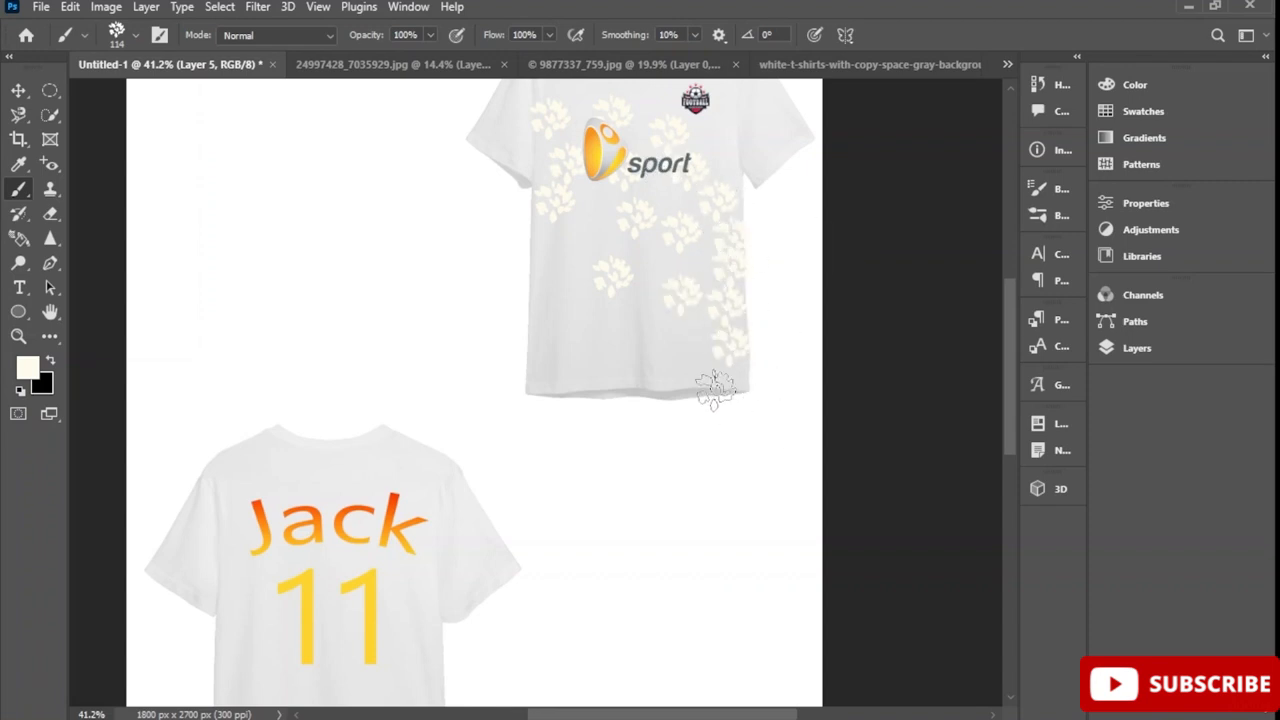
click(655, 370)
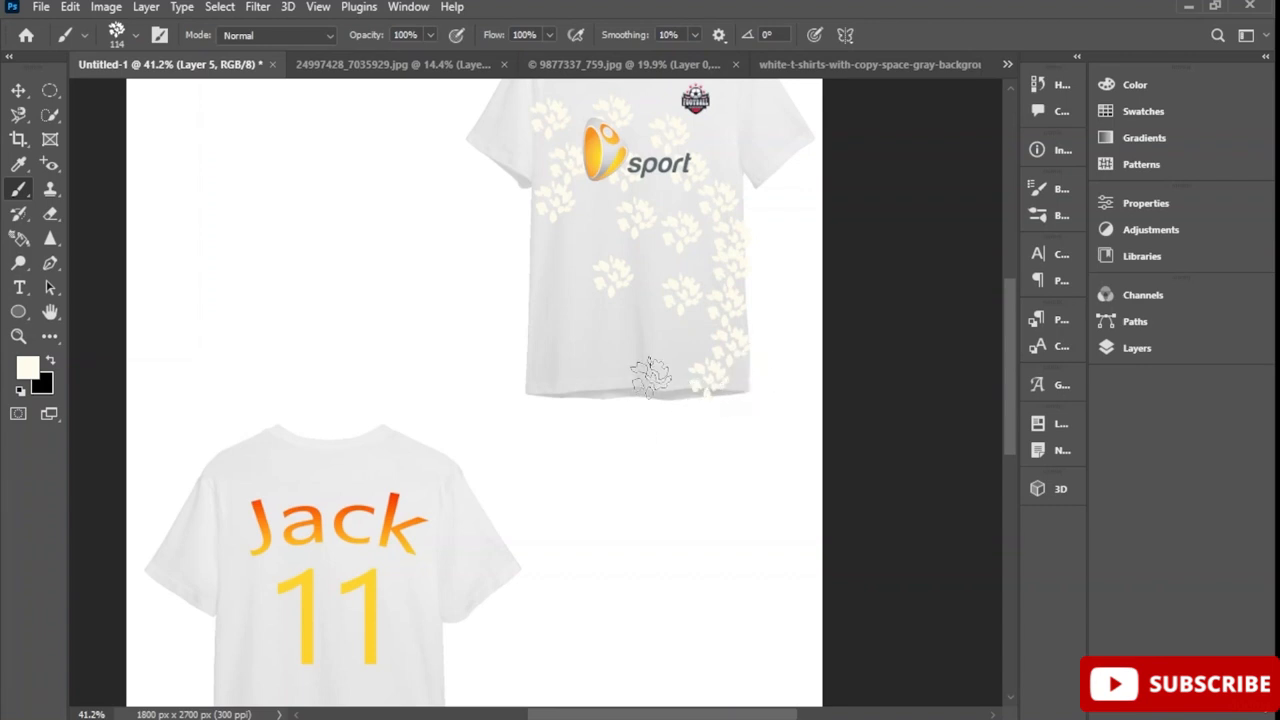
click(710, 332)
click(648, 334)
click(650, 287)
click(694, 258)
click(653, 248)
click(577, 257)
click(609, 239)
click(595, 210)
click(676, 198)
click(644, 137)
click(740, 144)
click(738, 191)
click(720, 149)
click(702, 112)
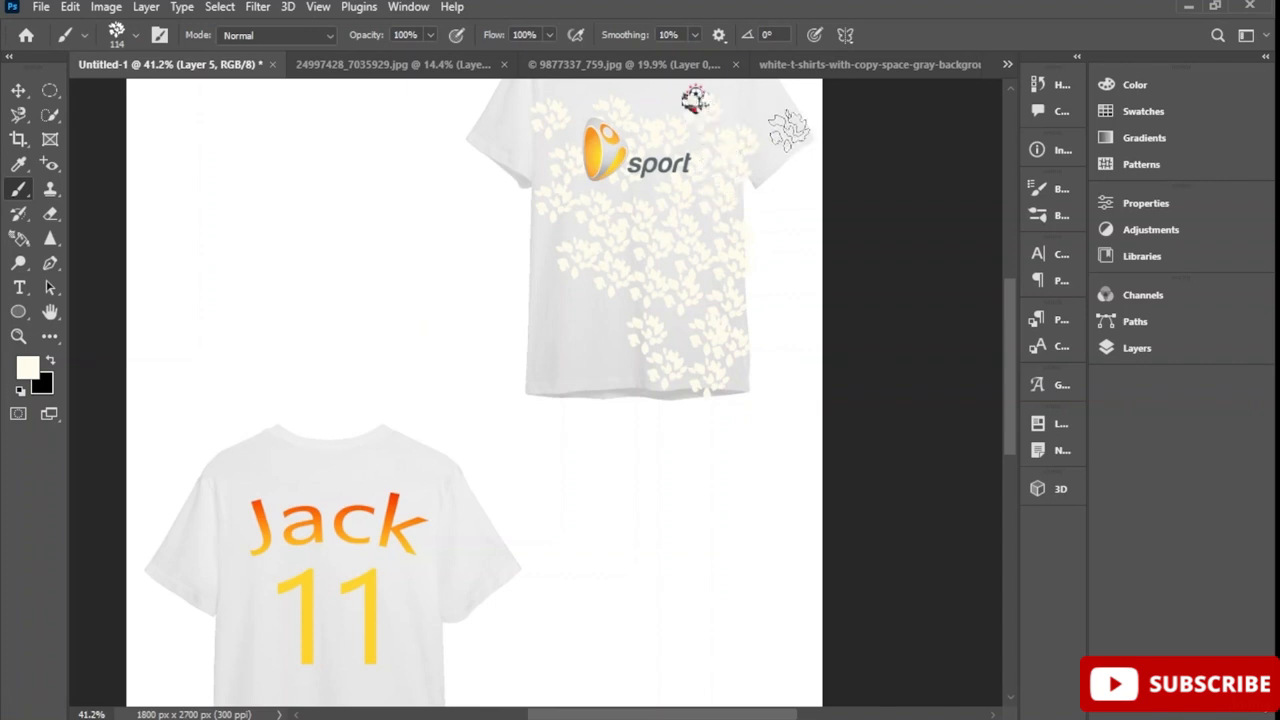
key(ctrl+z)
Stamp more cream leaf clusters over the upper-left chest and left shoulder area of the front T-shirt
scroll(946, 294, up, 2)
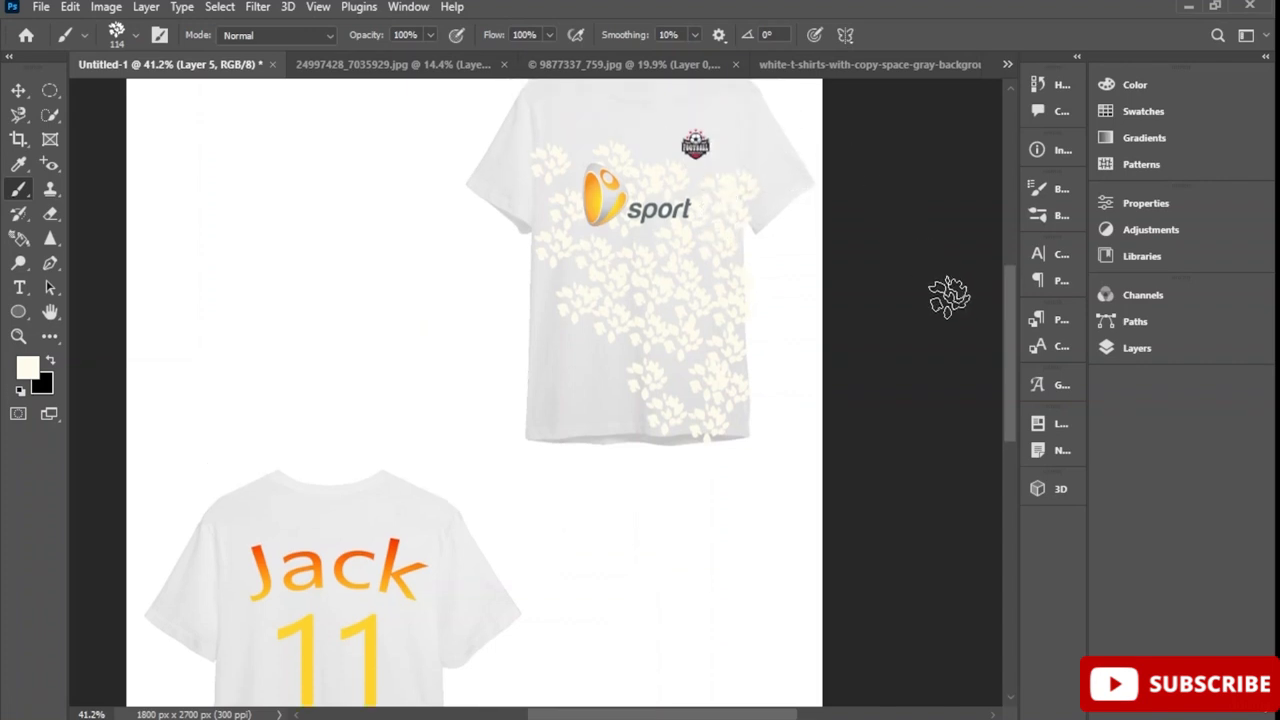
click(551, 199)
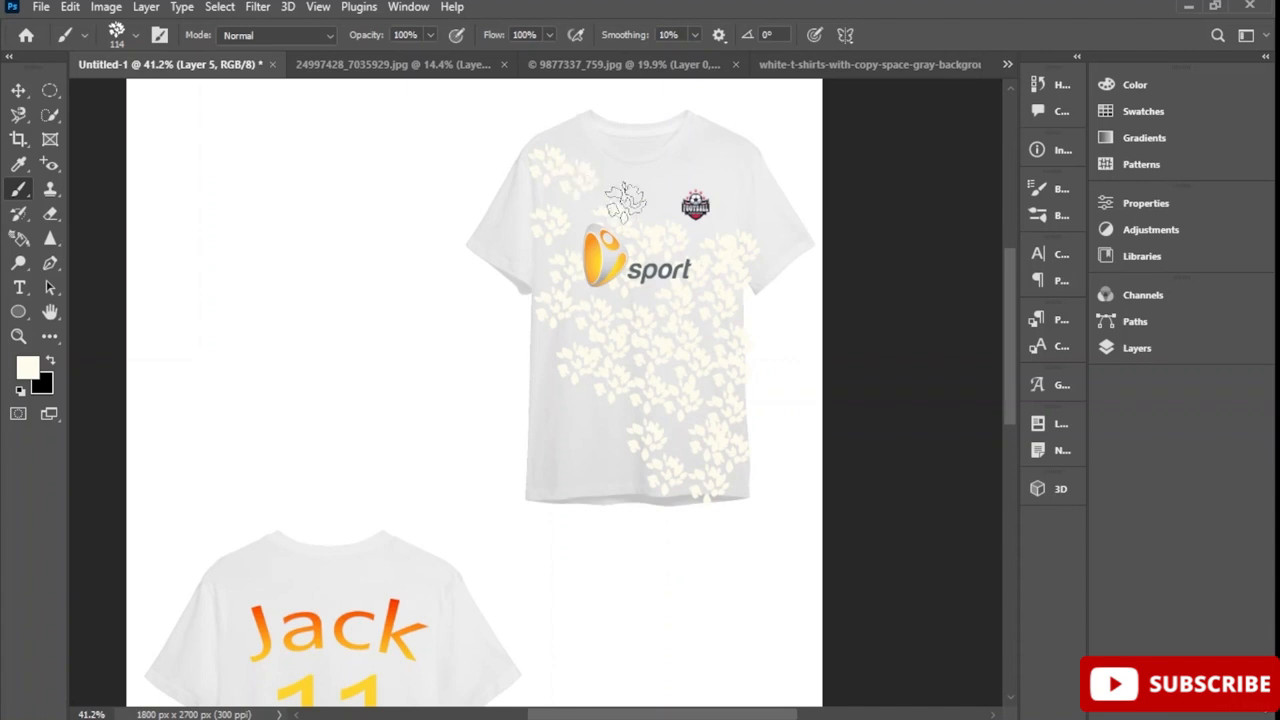
click(572, 142)
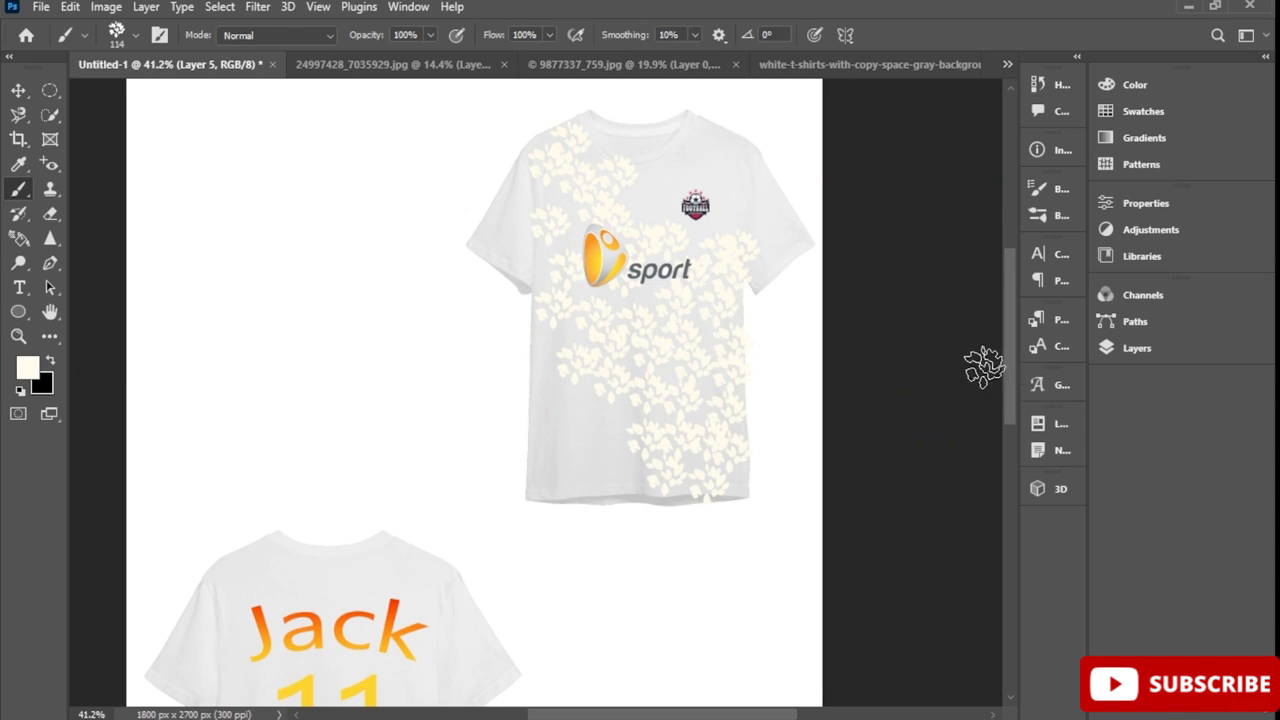
Erase the leaves that overlap the front T-shirt's right sleeve with the 13 px Eraser, following the sleeve seam
right_click(20, 199)
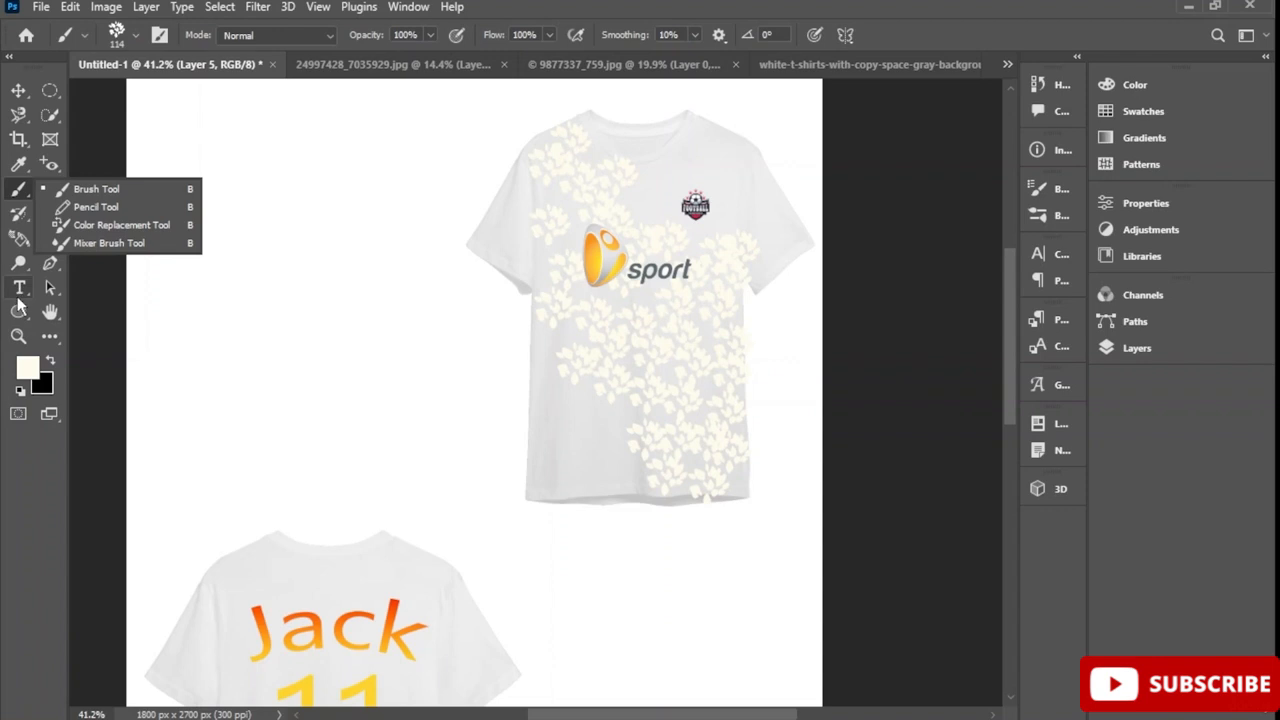
click(20, 203)
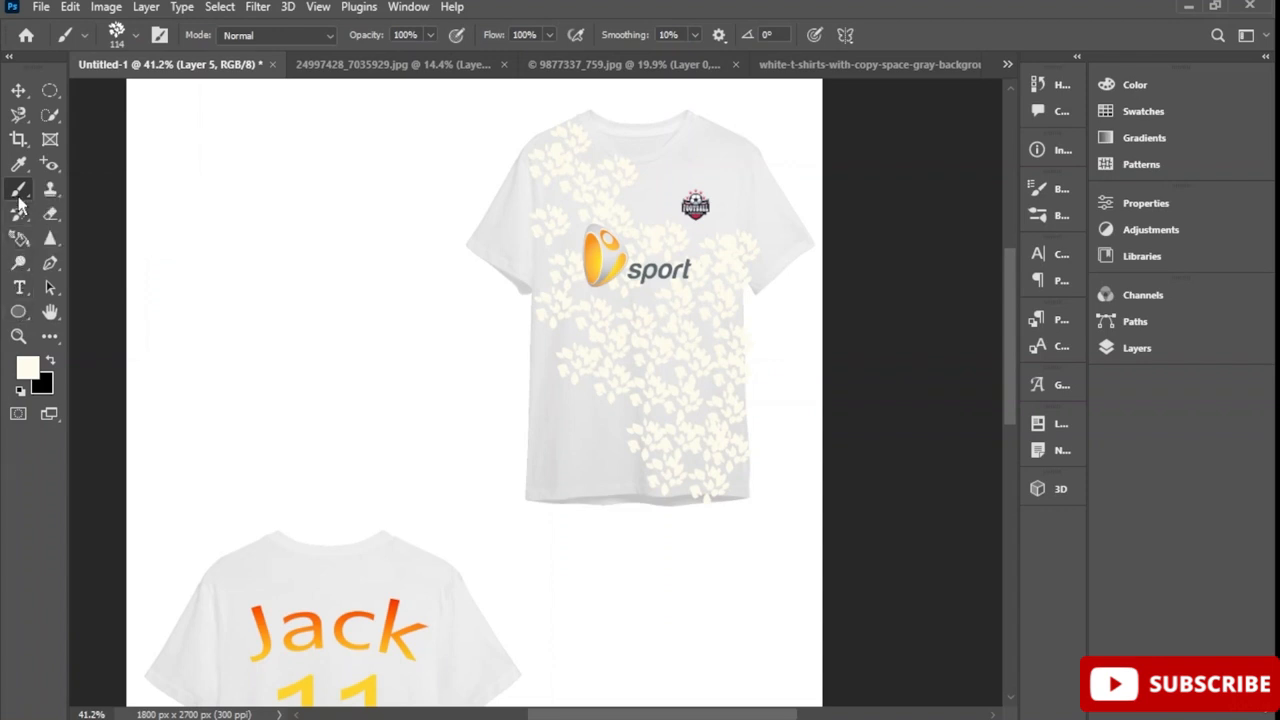
click(50, 213)
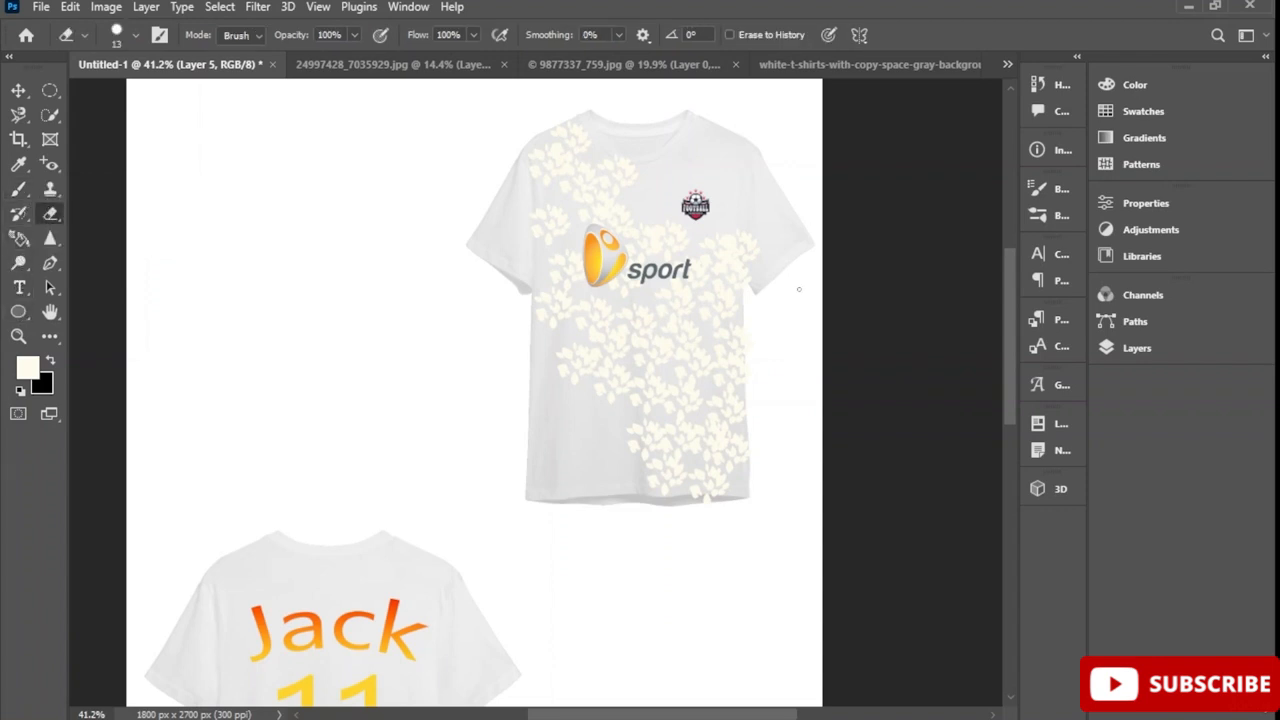
scroll(799, 289, up, 5)
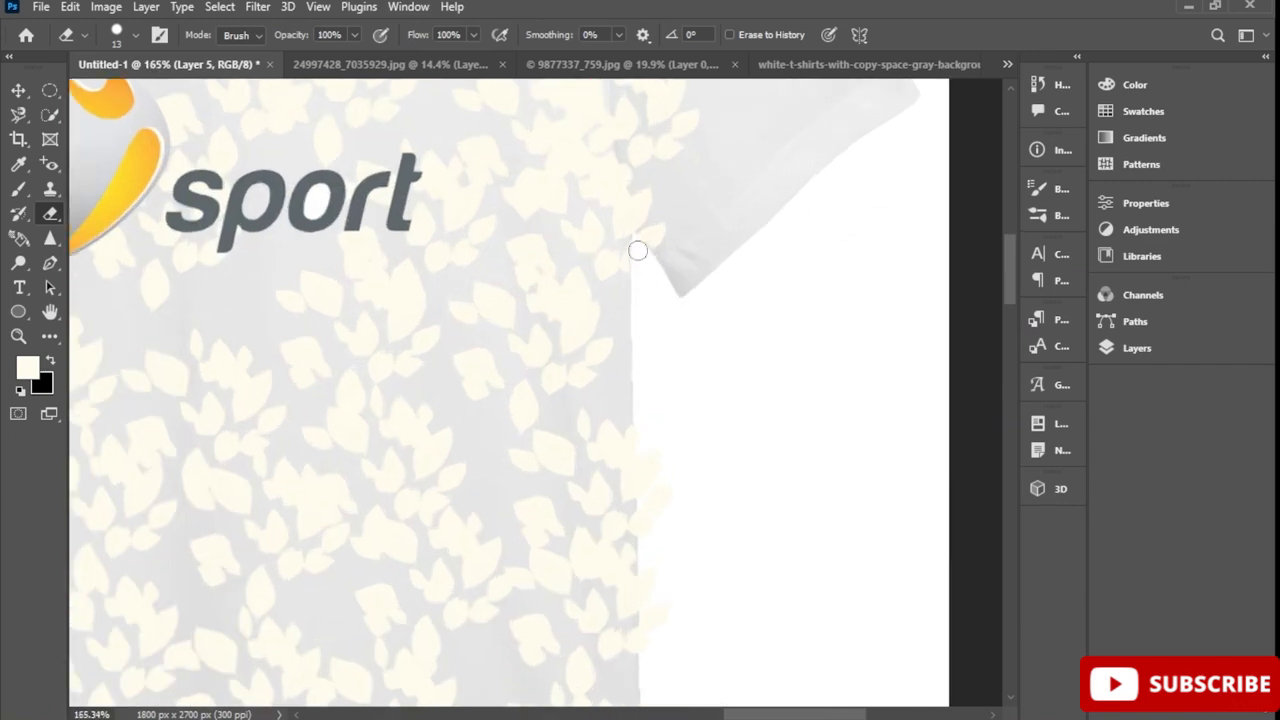
scroll(656, 246, up, 3)
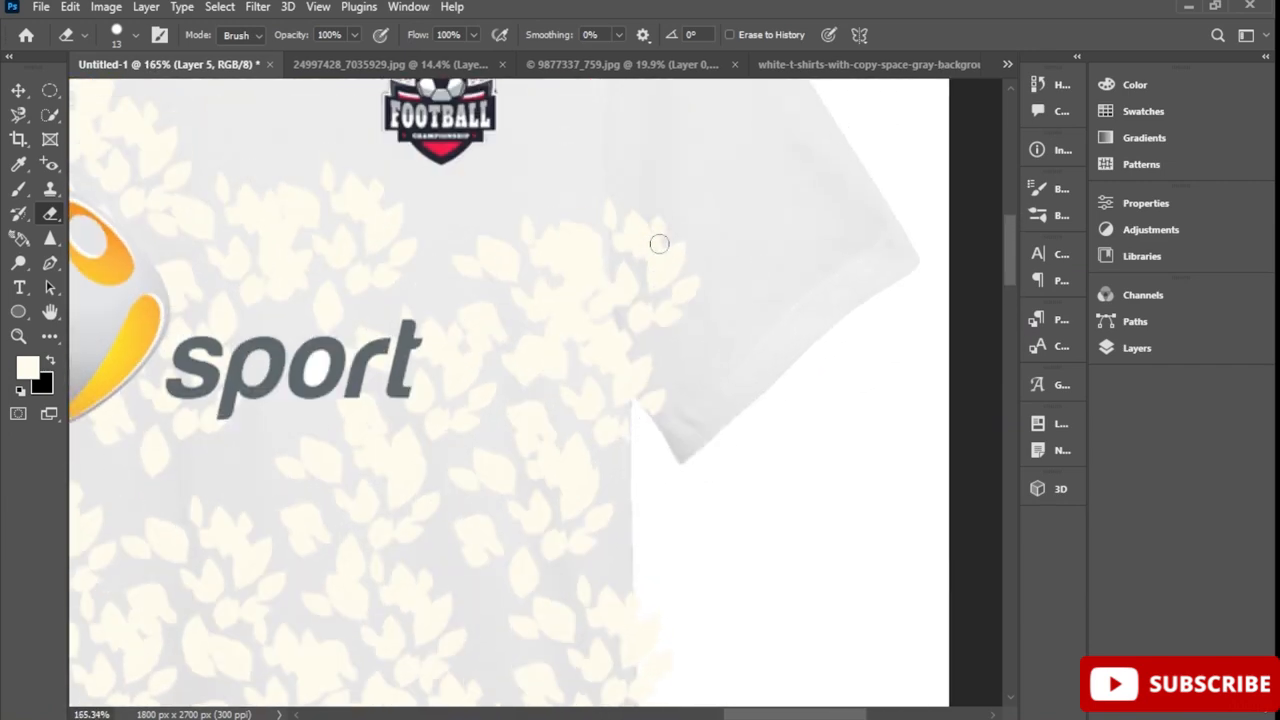
mouse_move(643, 219)
mouse_down()
mouse_move(677, 283)
mouse_move(654, 214)
mouse_move(696, 318)
mouse_up()
drag(658, 246, 608, 205)
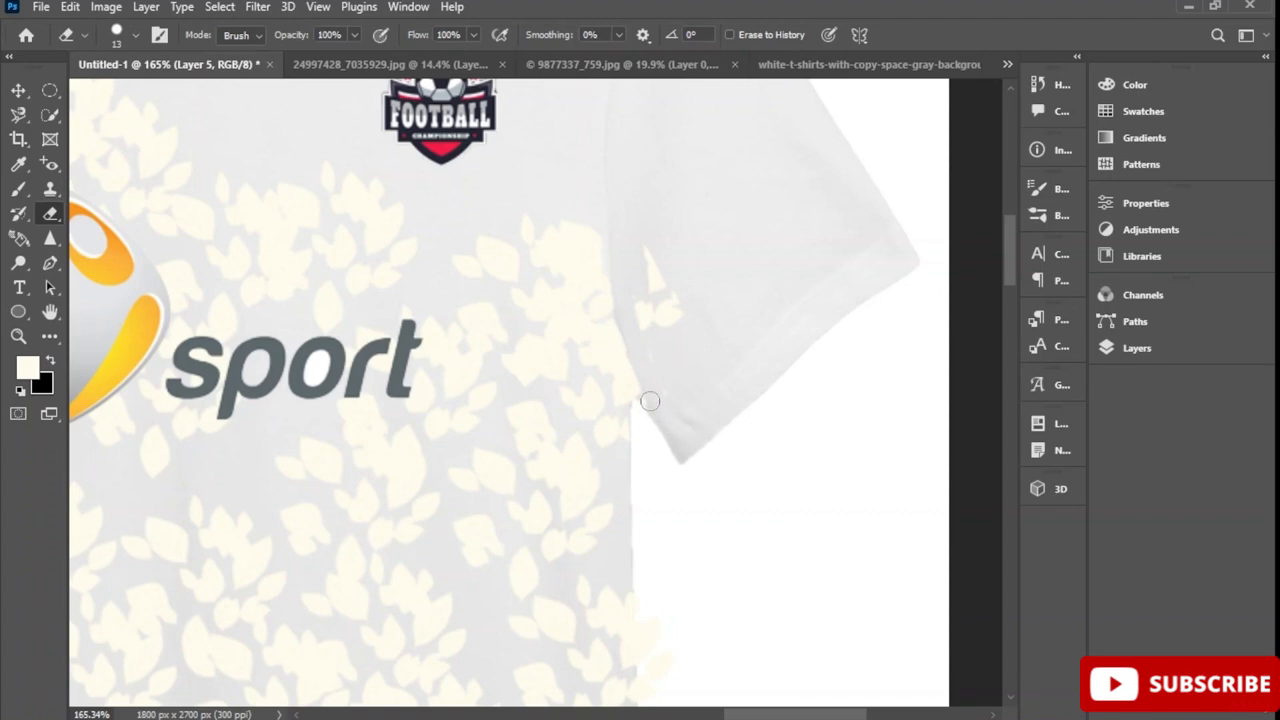
mouse_move(649, 333)
mouse_down()
mouse_move(656, 239)
mouse_move(674, 340)
mouse_move(662, 272)
mouse_up()
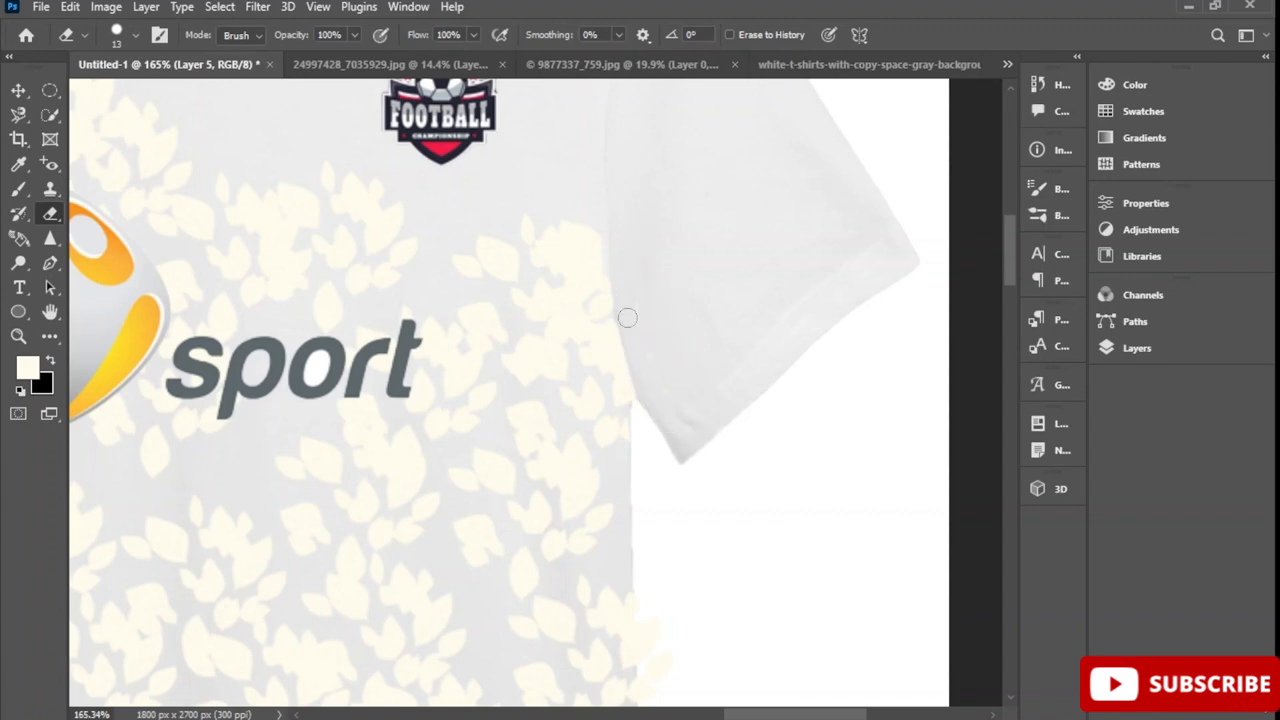
Erase the leaf parts that spill past the front T-shirt's bottom hem and right side edge
scroll(627, 317, down, 5)
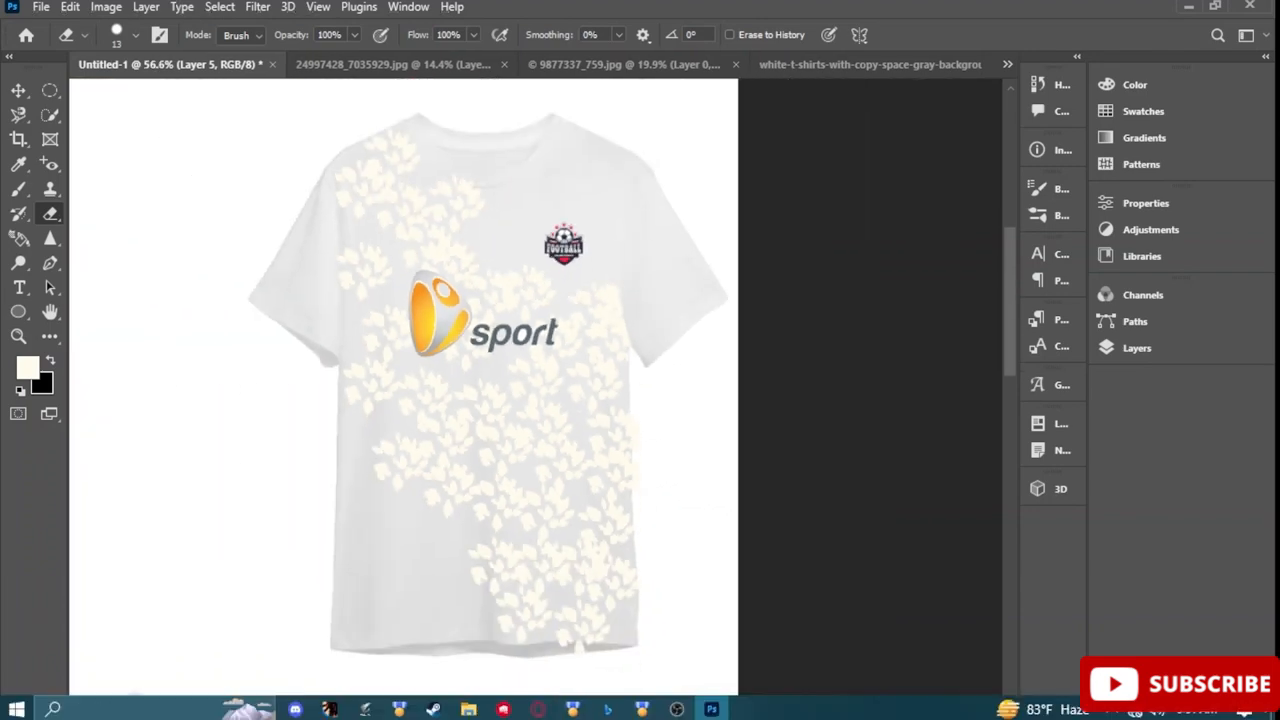
scroll(620, 657, up, 4)
drag(469, 658, 513, 669)
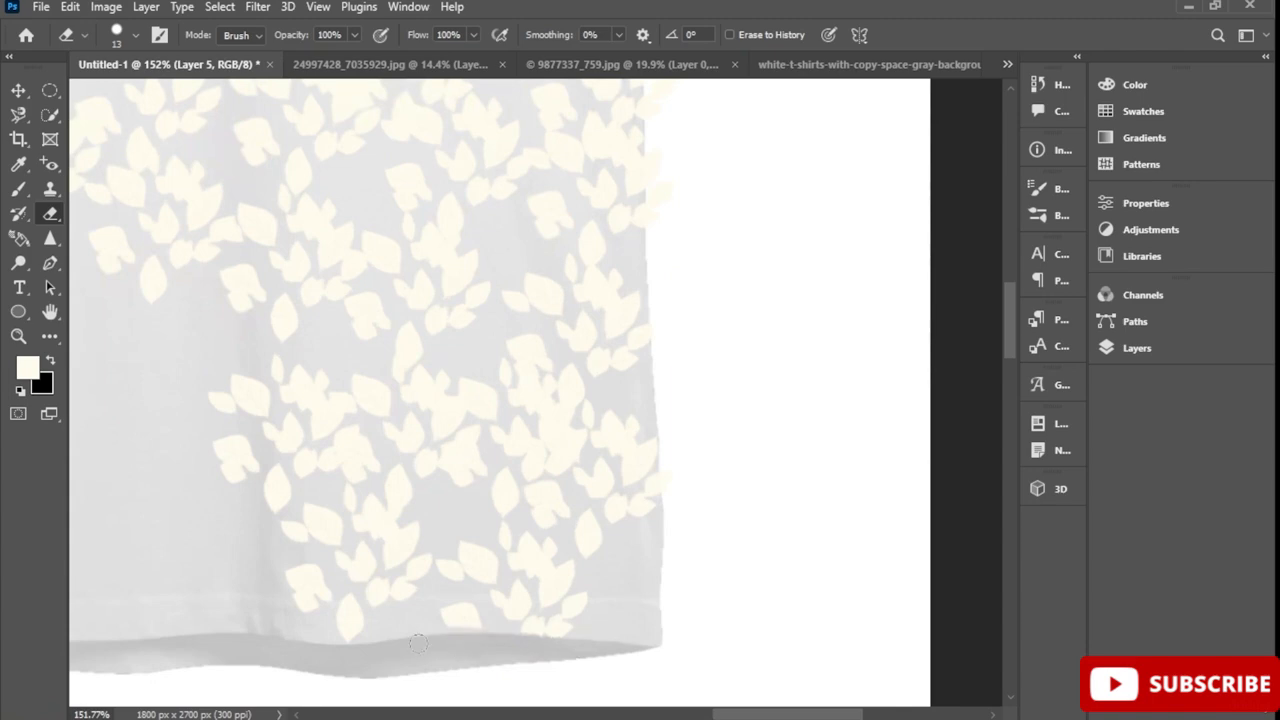
scroll(340, 390, down, 2)
scroll(518, 325, up, 3)
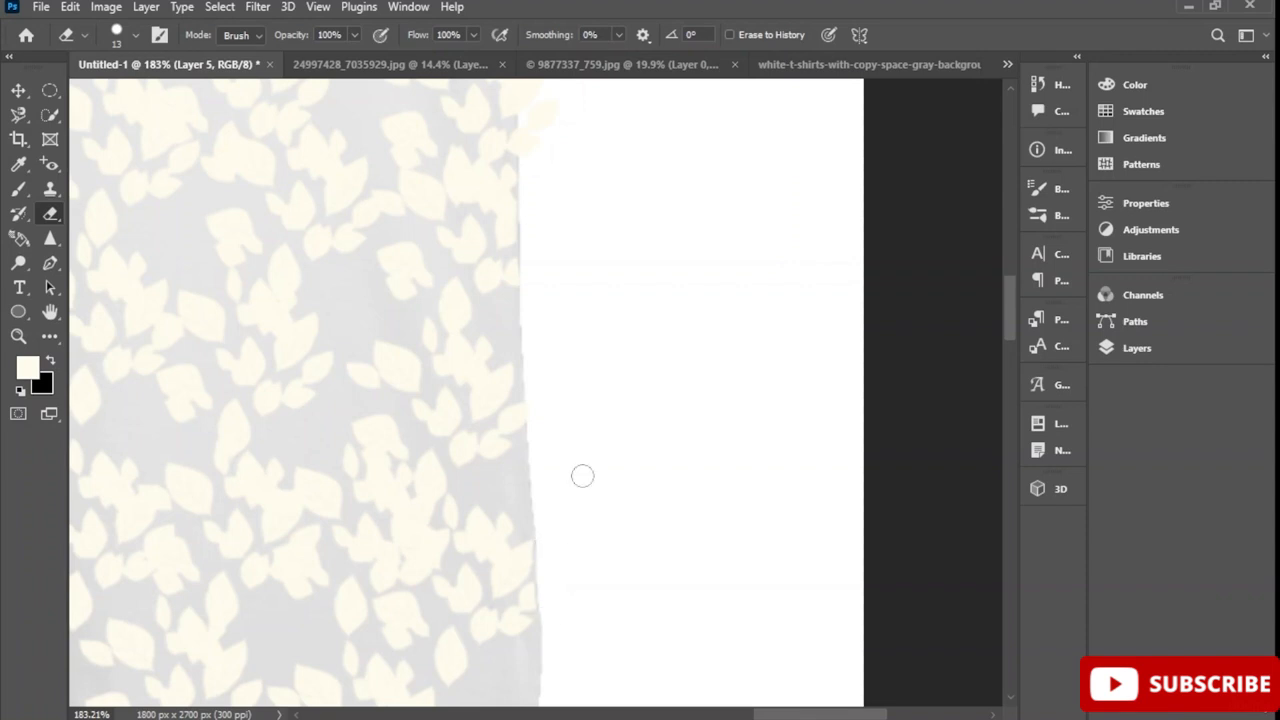
scroll(566, 349, up, 2)
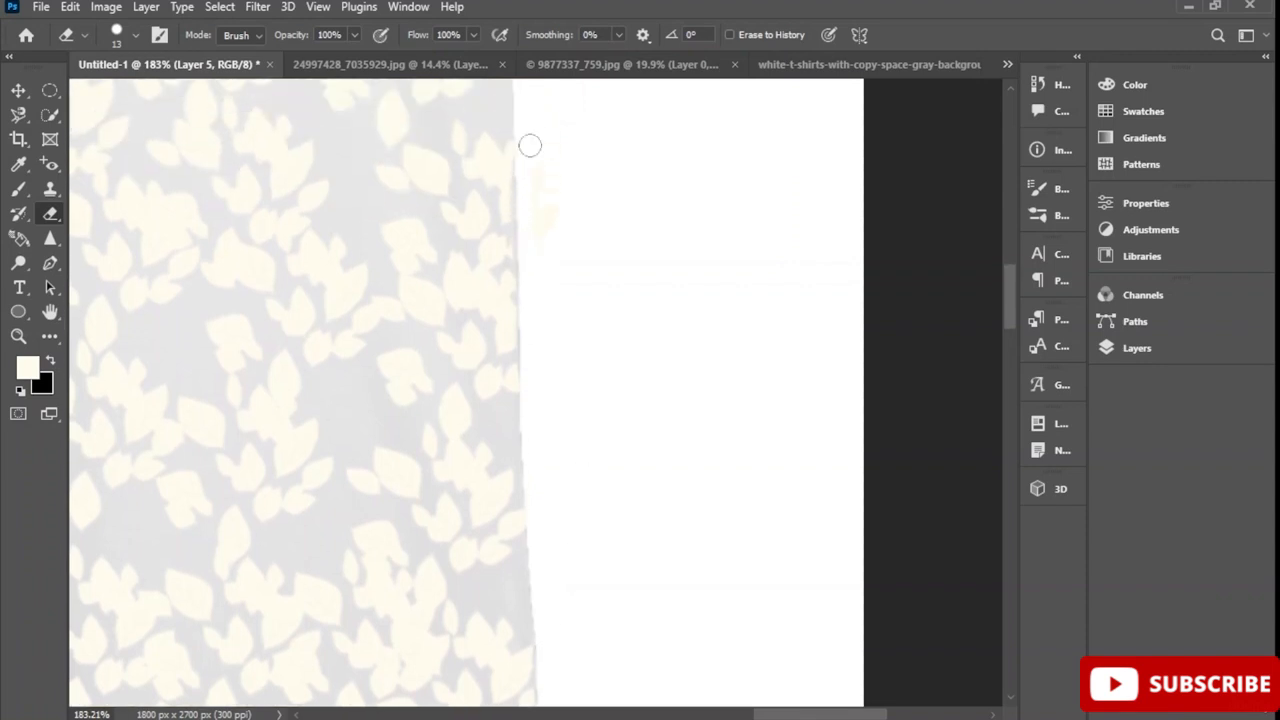
scroll(559, 232, up, 3)
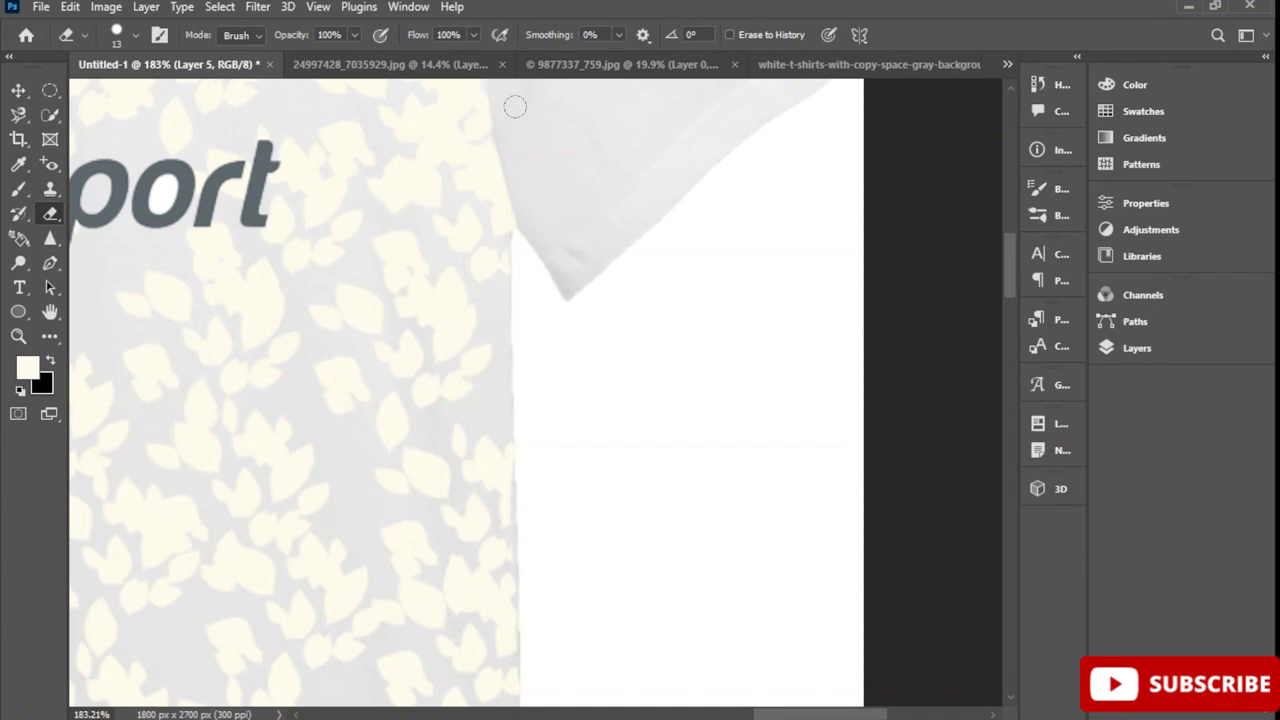
scroll(595, 202, down, 3)
scroll(595, 202, down, 4)
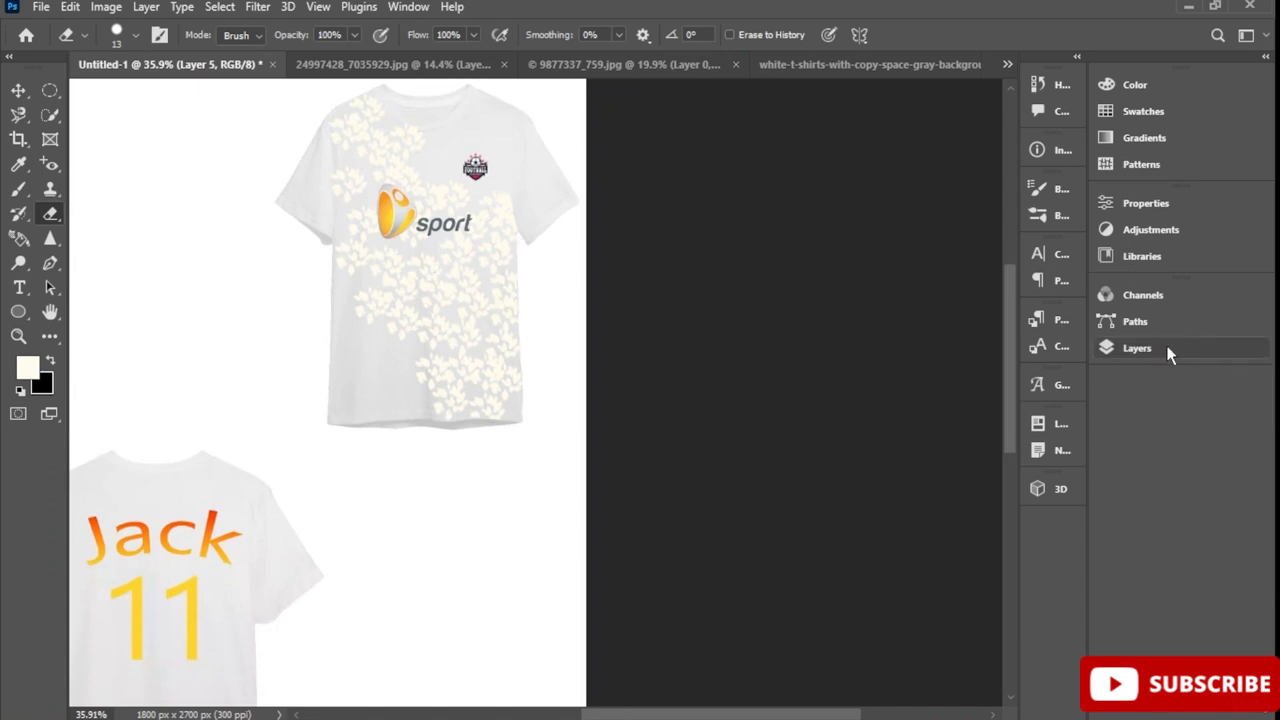
Select Layer 4, Layer 5 and Layer 3 of the front T-shirt and convert them into one smart object
click(1137, 348)
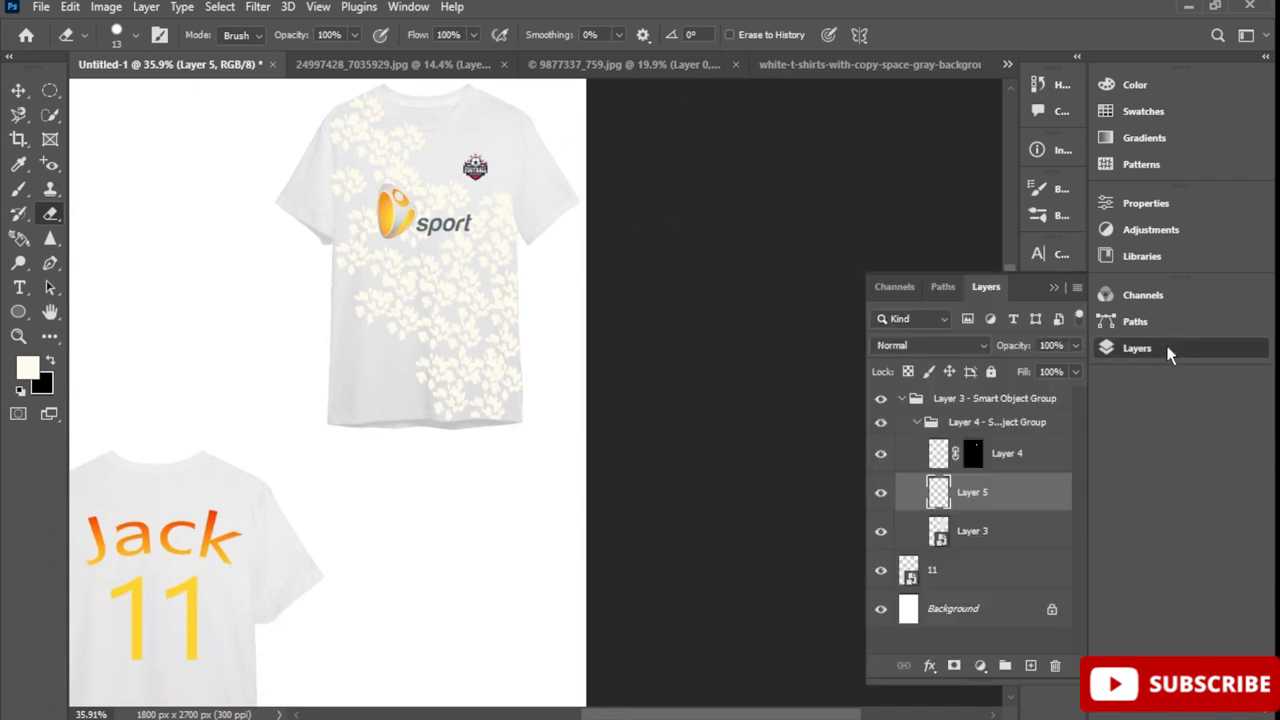
shift+click(988, 533)
shift+click(1047, 457)
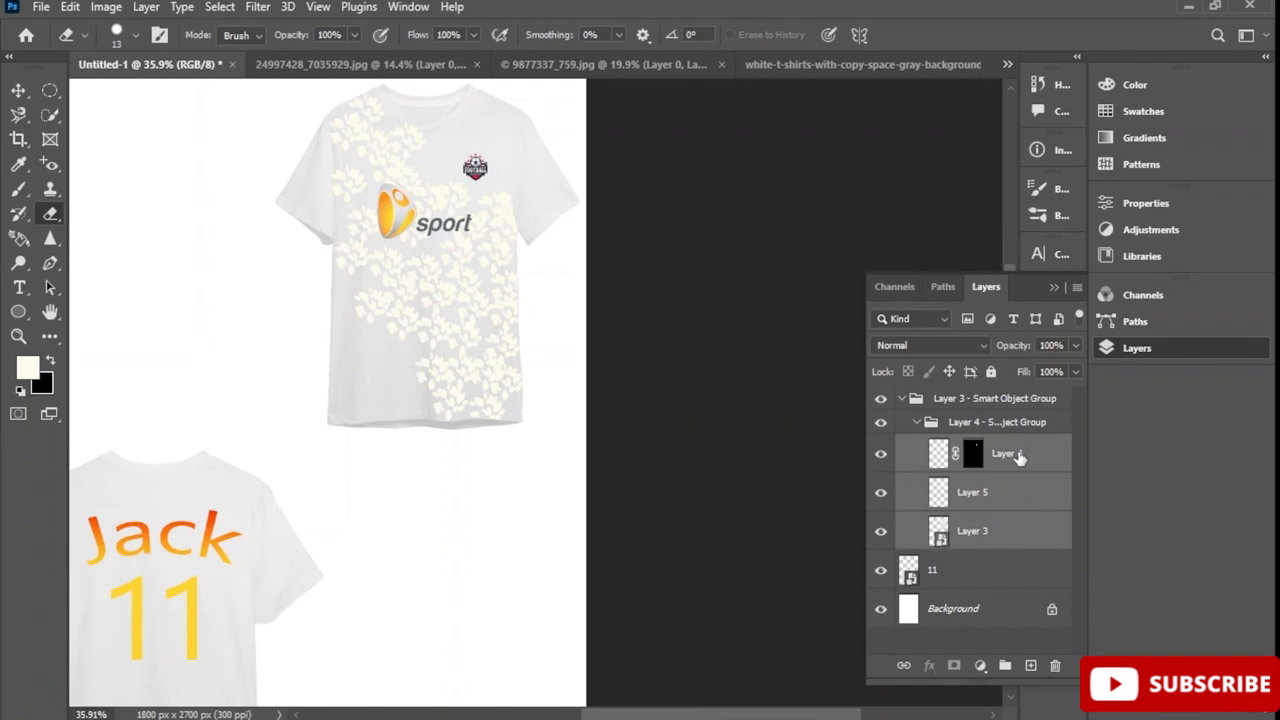
right_click(1018, 455)
click(925, 290)
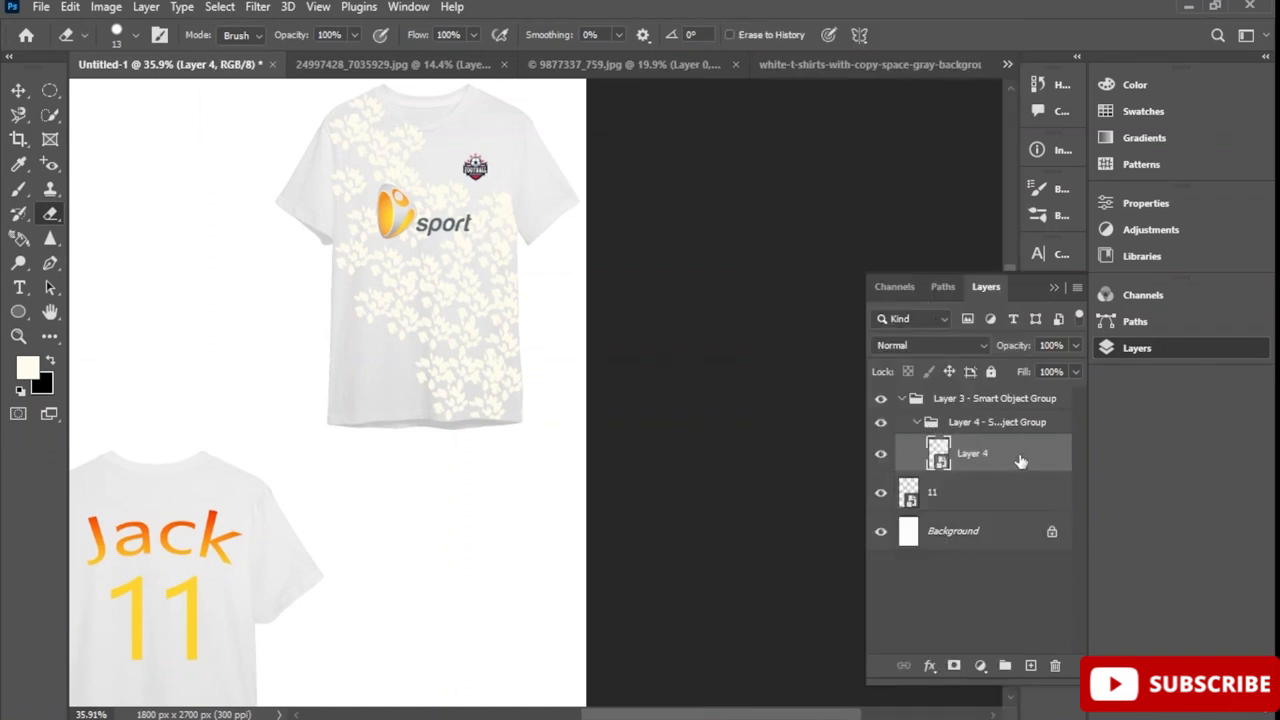
Convert the back T-shirt's smart object 11 back to layers and expand its group
click(958, 493)
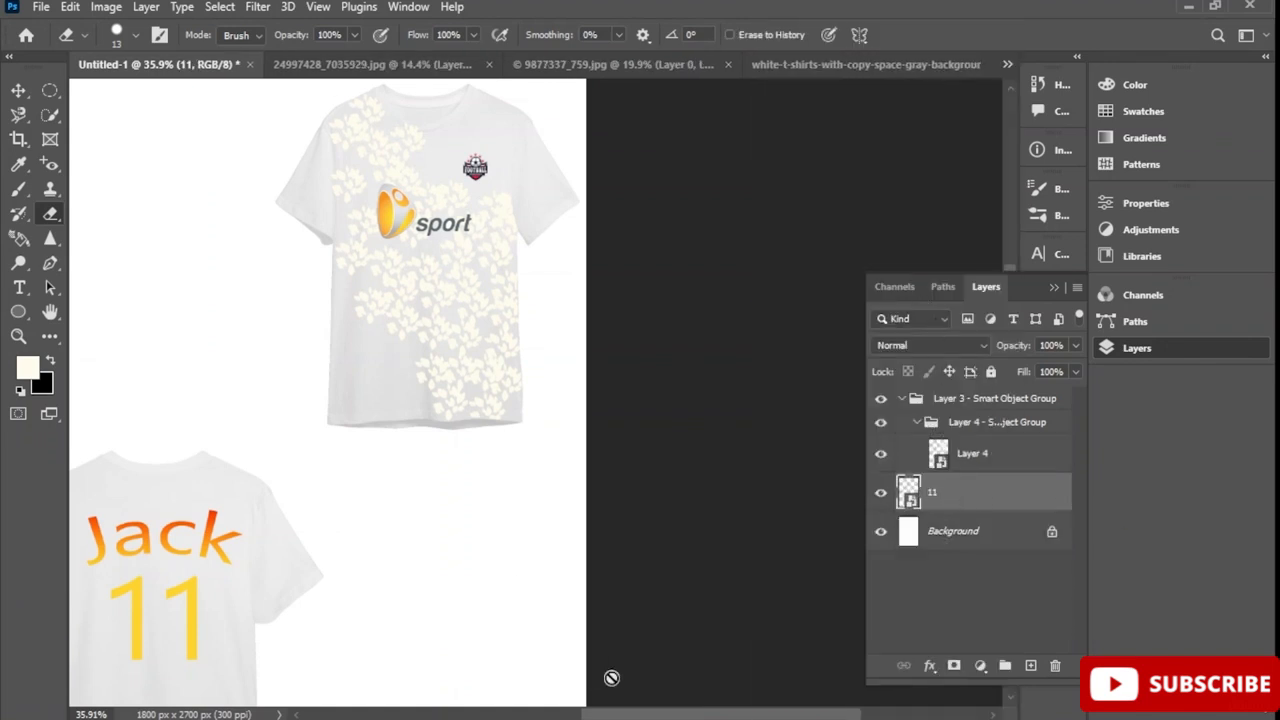
drag(663, 714, 541, 714)
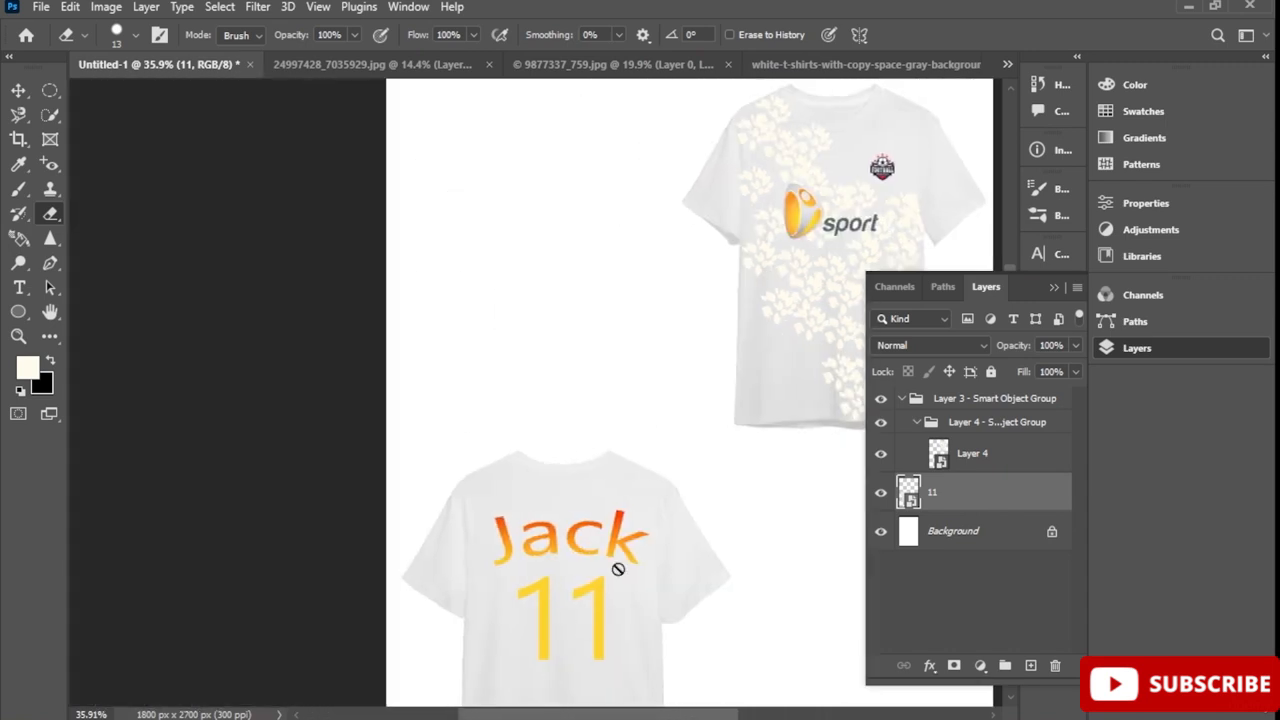
scroll(618, 569, down, 5)
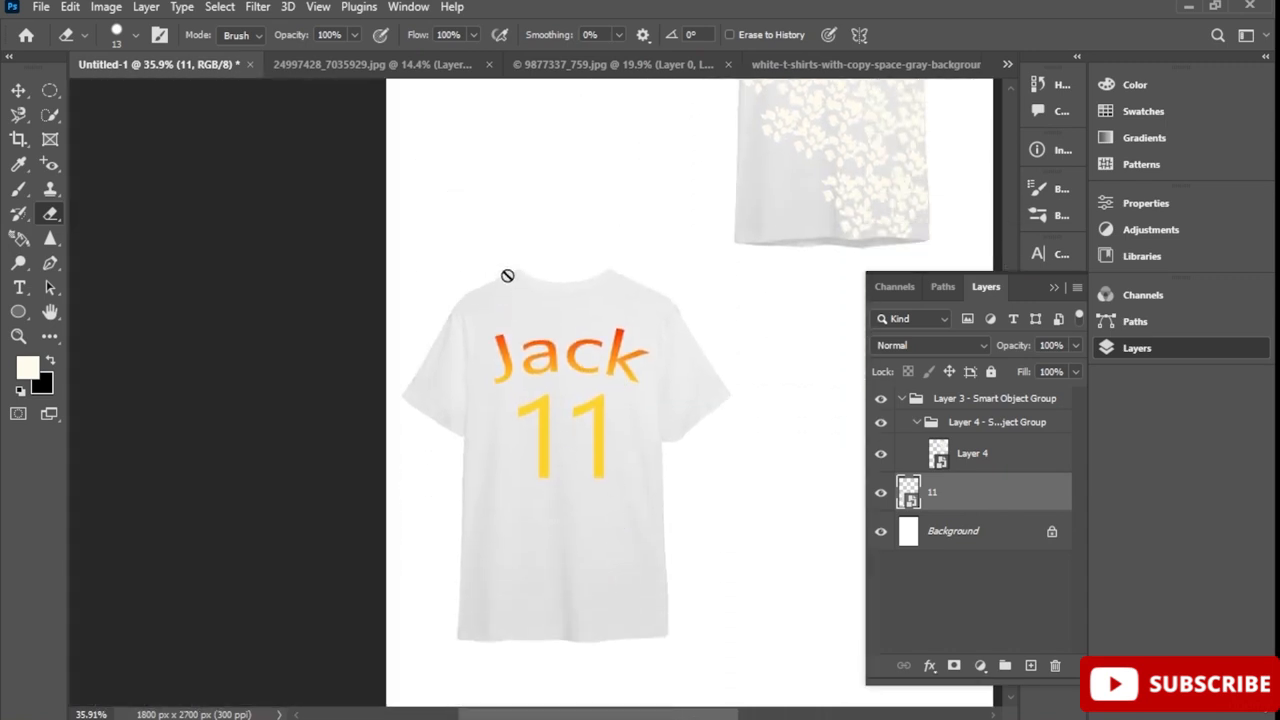
right_click(963, 510)
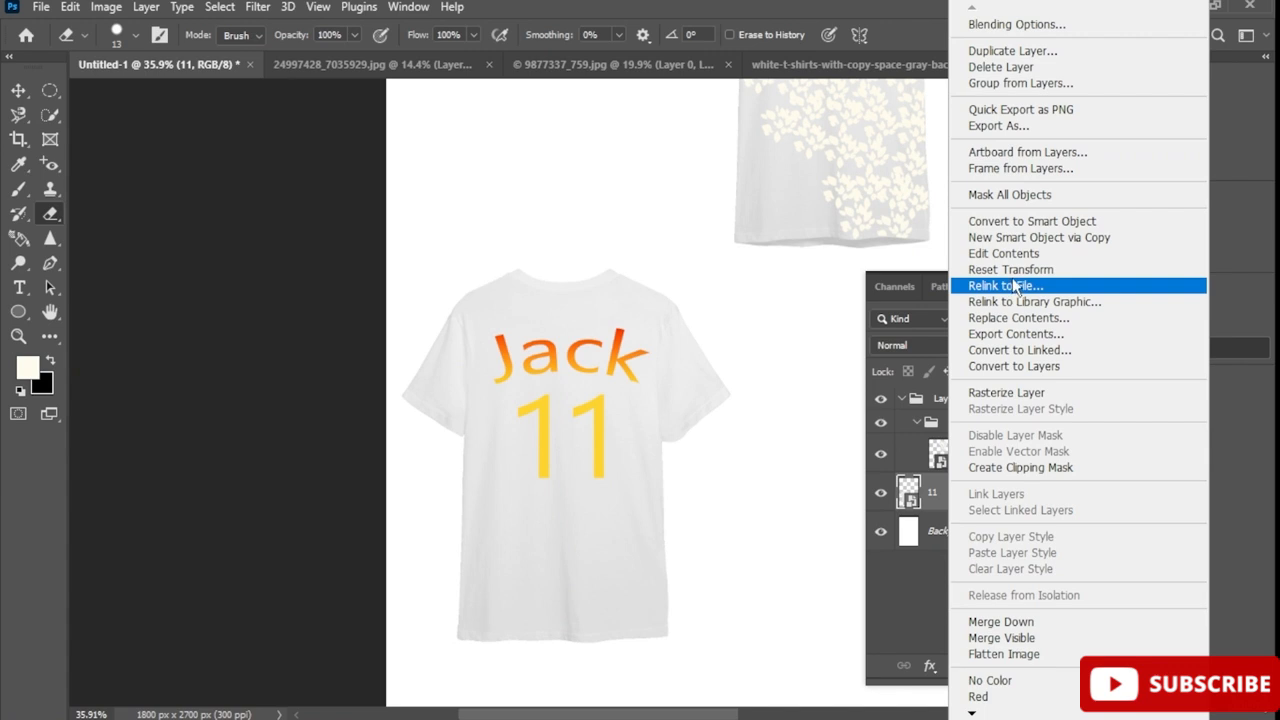
click(1051, 365)
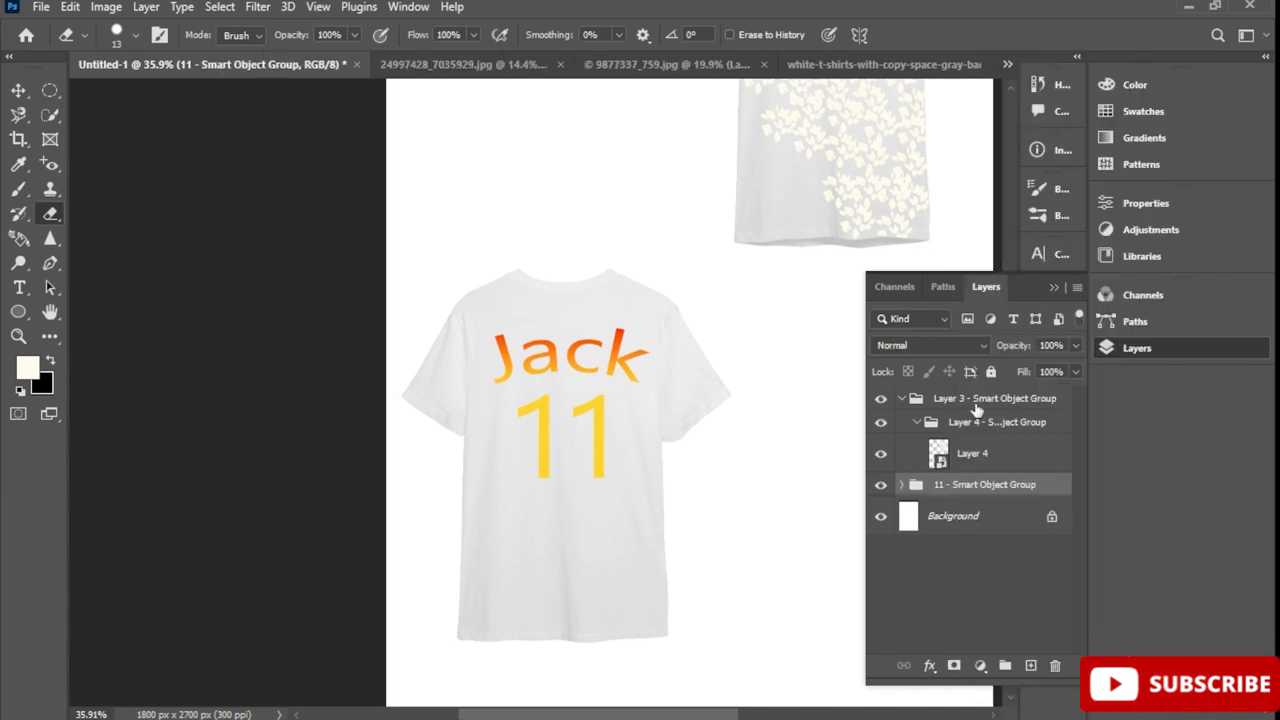
click(903, 485)
scroll(992, 585, down, 1)
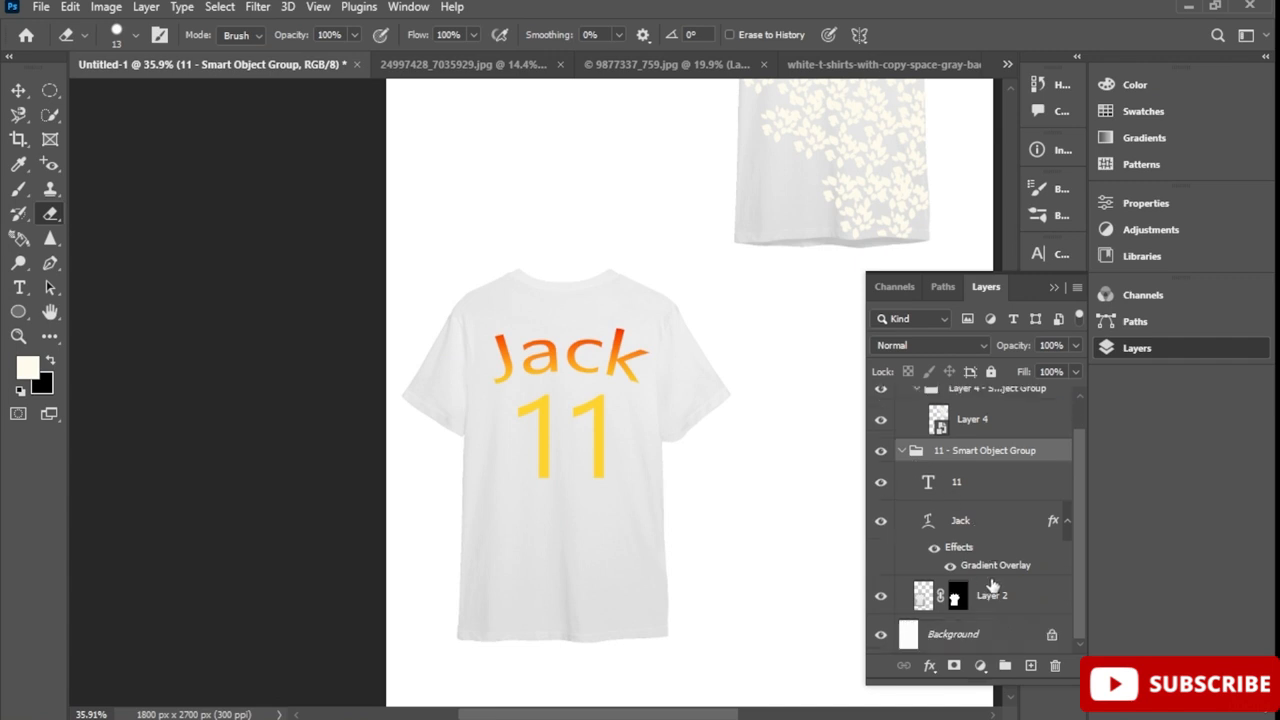
Add a new empty layer directly above Layer 2 in the back T-shirt group and activate the 114 px leaf brush on it
click(995, 592)
key(ctrl+t)
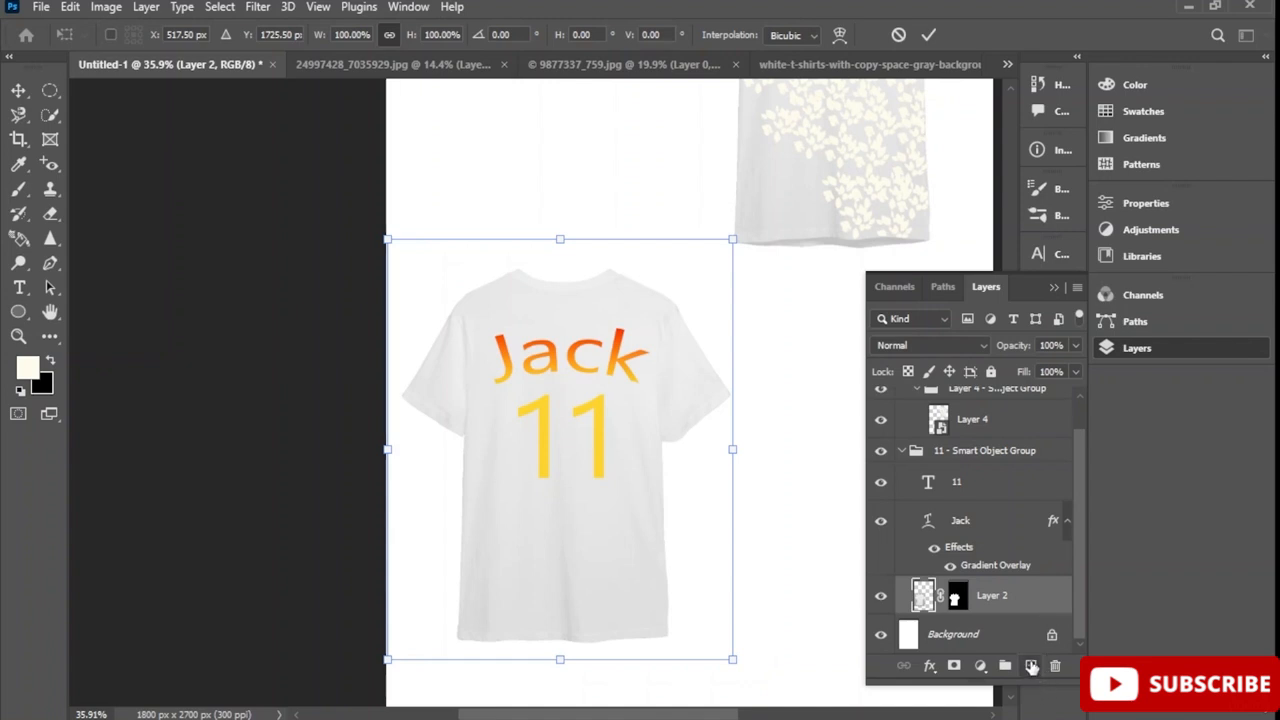
scroll(992, 500, up, 1)
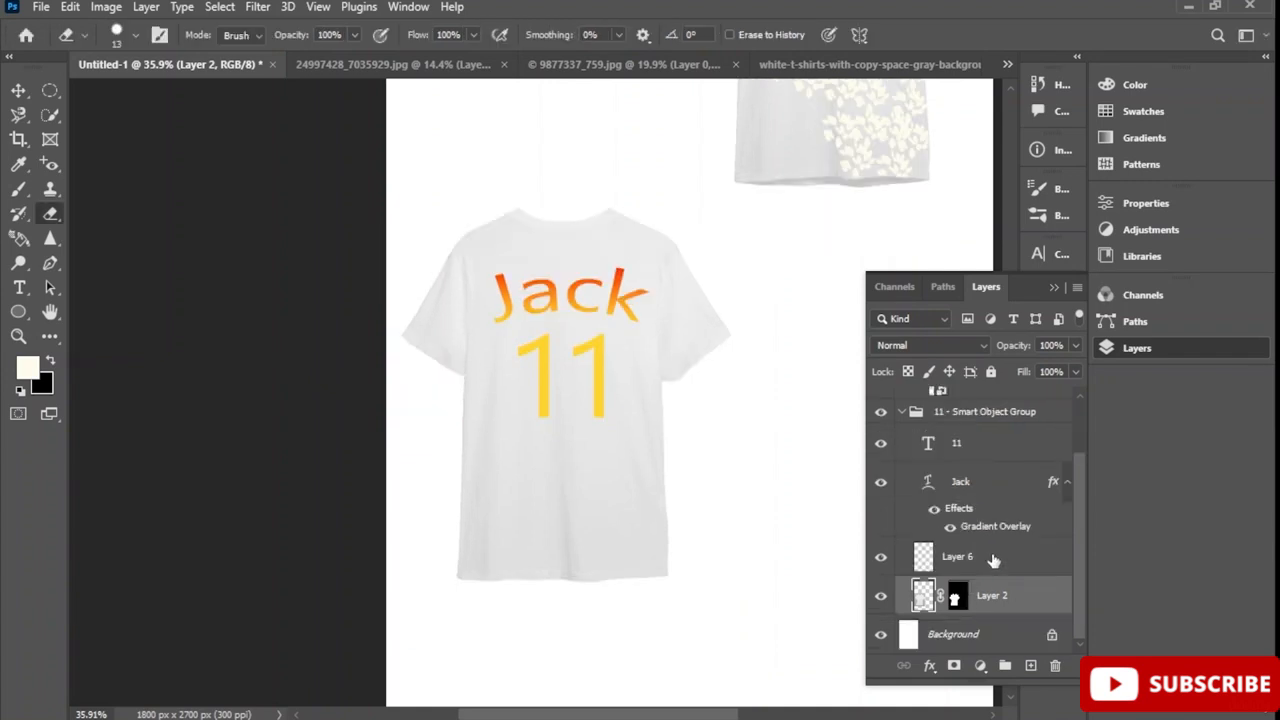
click(993, 561)
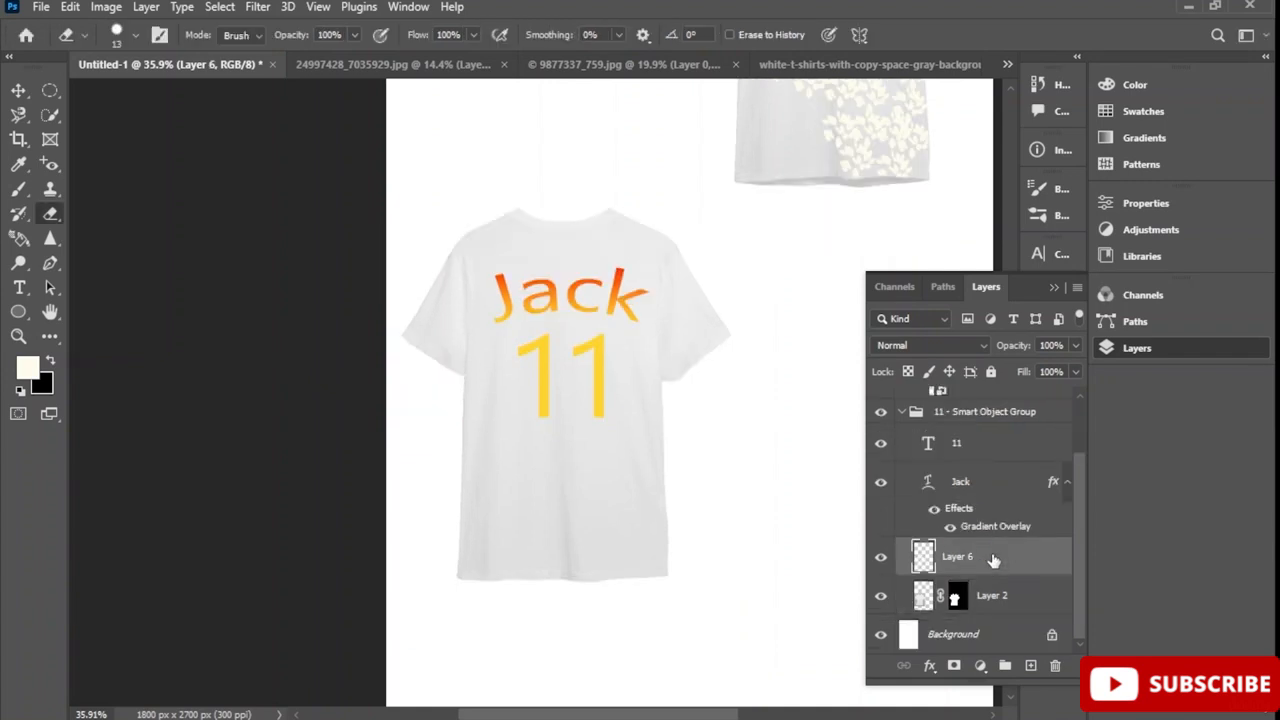
click(18, 188)
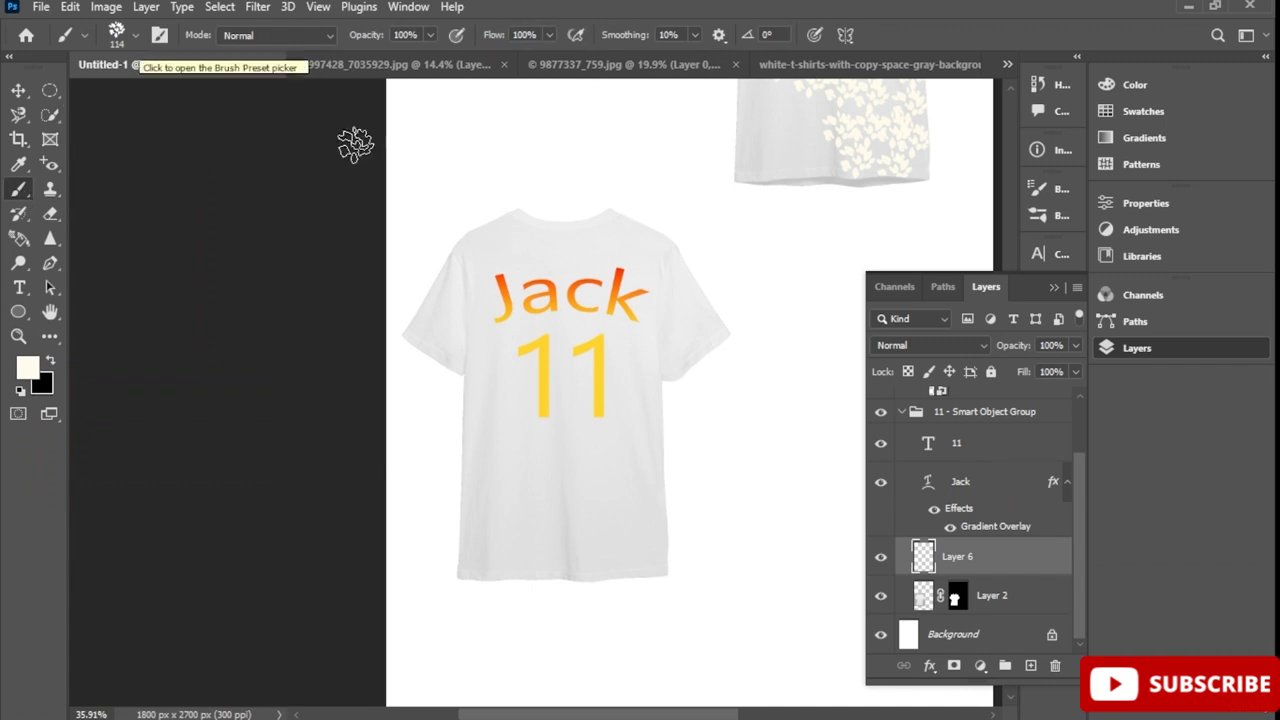
click(503, 297)
click(515, 252)
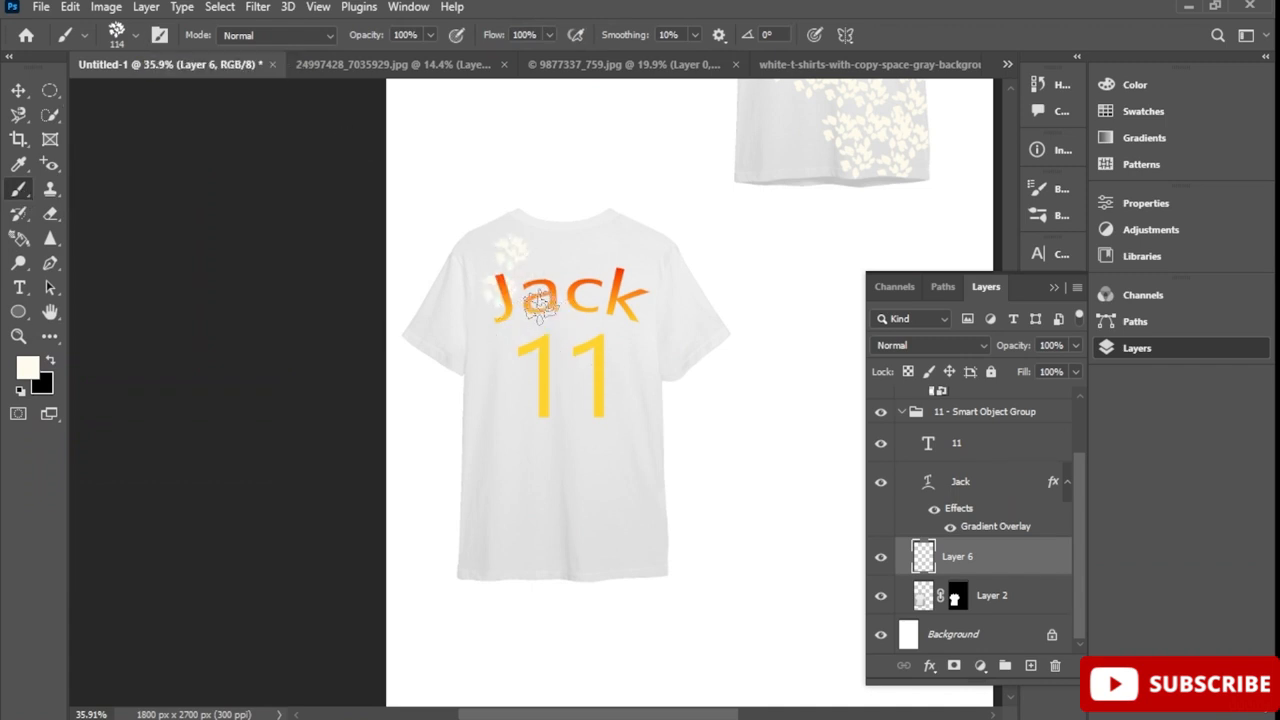
key(ctrl+z)
key(ctrl+z)
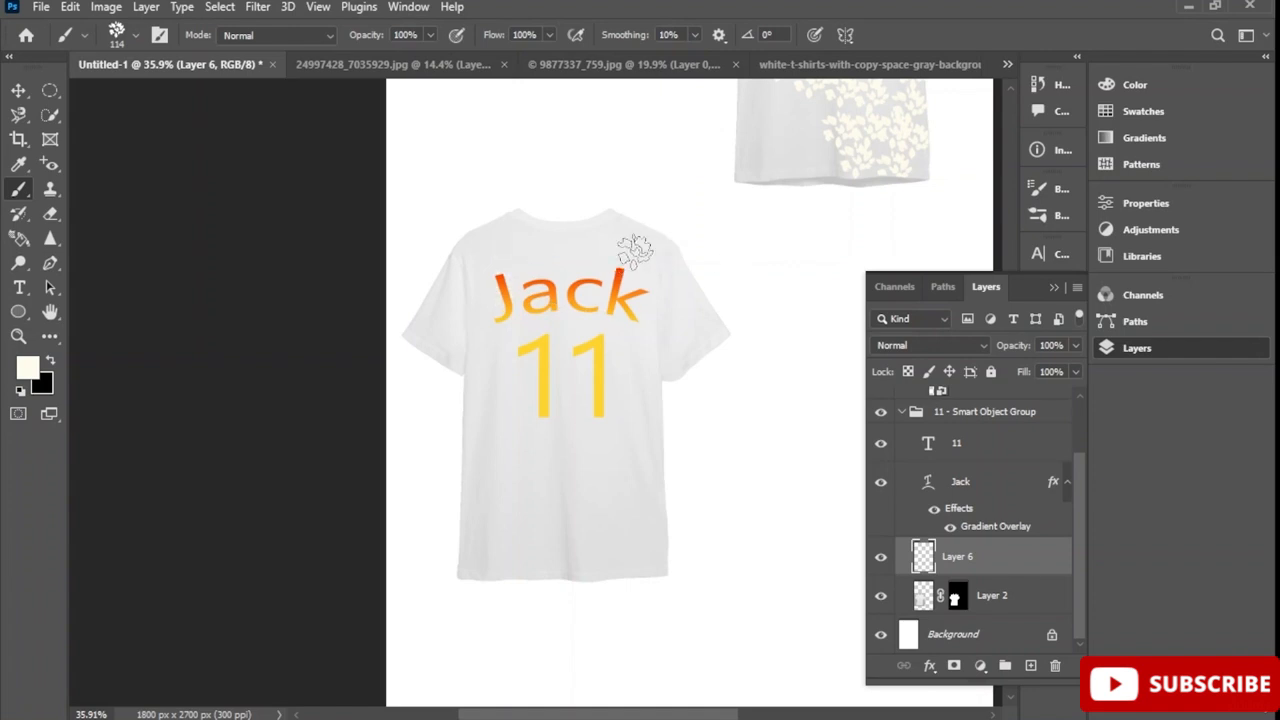
Stamp cream leaf clusters diagonally across the back T-shirt, from the upper-right shoulder down to the lower-left hem, behind the name and number
click(638, 256)
mouse_move(636, 322)
mouse_down()
mouse_move(575, 331)
mouse_move(608, 273)
mouse_move(565, 295)
mouse_move(618, 305)
mouse_move(580, 313)
mouse_move(590, 295)
mouse_move(542, 291)
mouse_move(522, 333)
mouse_move(615, 341)
mouse_move(634, 383)
mouse_move(650, 333)
mouse_move(593, 401)
mouse_move(640, 393)
mouse_move(638, 425)
mouse_move(568, 405)
mouse_move(587, 375)
mouse_move(532, 405)
mouse_move(556, 351)
mouse_move(540, 323)
mouse_move(508, 355)
mouse_move(524, 400)
mouse_move(540, 376)
mouse_move(568, 383)
mouse_move(585, 408)
mouse_move(578, 389)
mouse_move(529, 426)
mouse_move(578, 413)
mouse_move(514, 387)
mouse_move(478, 391)
mouse_move(498, 400)
mouse_move(475, 412)
mouse_move(494, 432)
mouse_move(486, 454)
mouse_move(505, 419)
mouse_move(482, 457)
mouse_move(502, 489)
mouse_move(575, 425)
mouse_move(520, 458)
mouse_move(592, 451)
mouse_move(611, 423)
mouse_up()
mouse_move(500, 517)
mouse_down()
mouse_move(544, 471)
mouse_move(526, 551)
mouse_move(486, 534)
mouse_move(482, 568)
mouse_move(519, 551)
mouse_move(508, 558)
mouse_move(523, 521)
mouse_move(567, 507)
mouse_move(526, 494)
mouse_move(490, 506)
mouse_move(473, 494)
mouse_move(514, 489)
mouse_move(476, 468)
mouse_up()
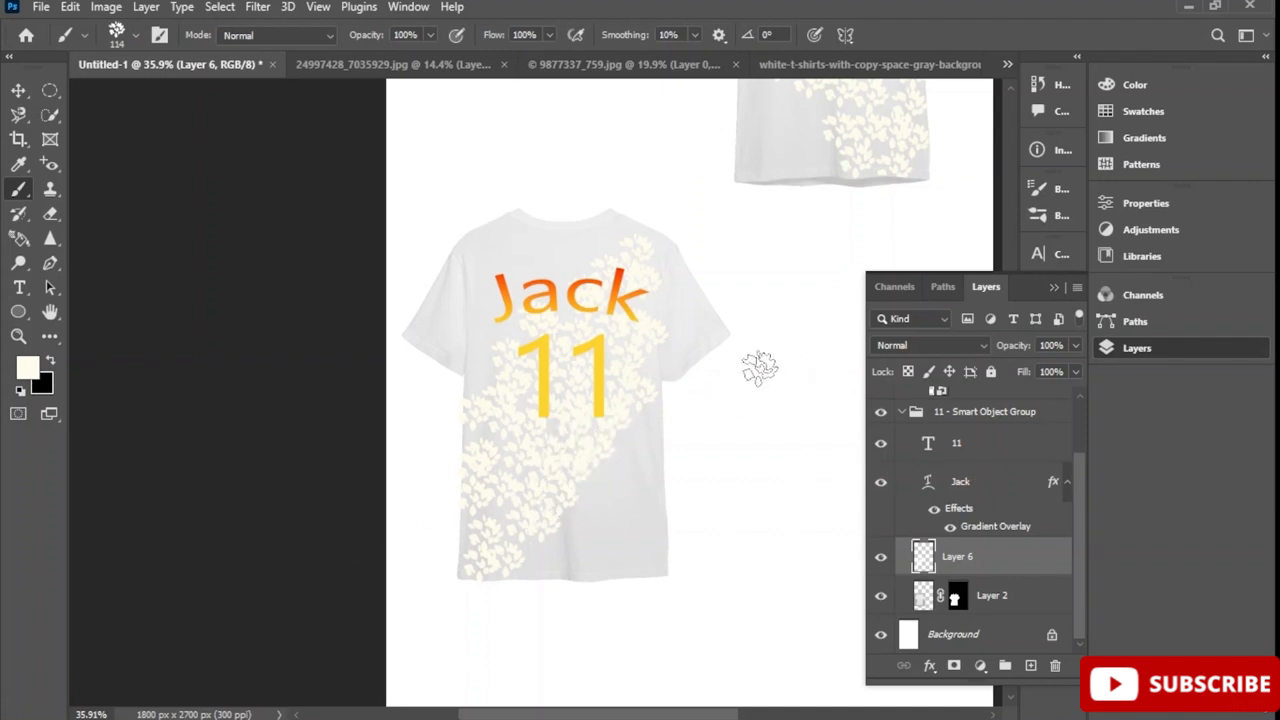
click(645, 248)
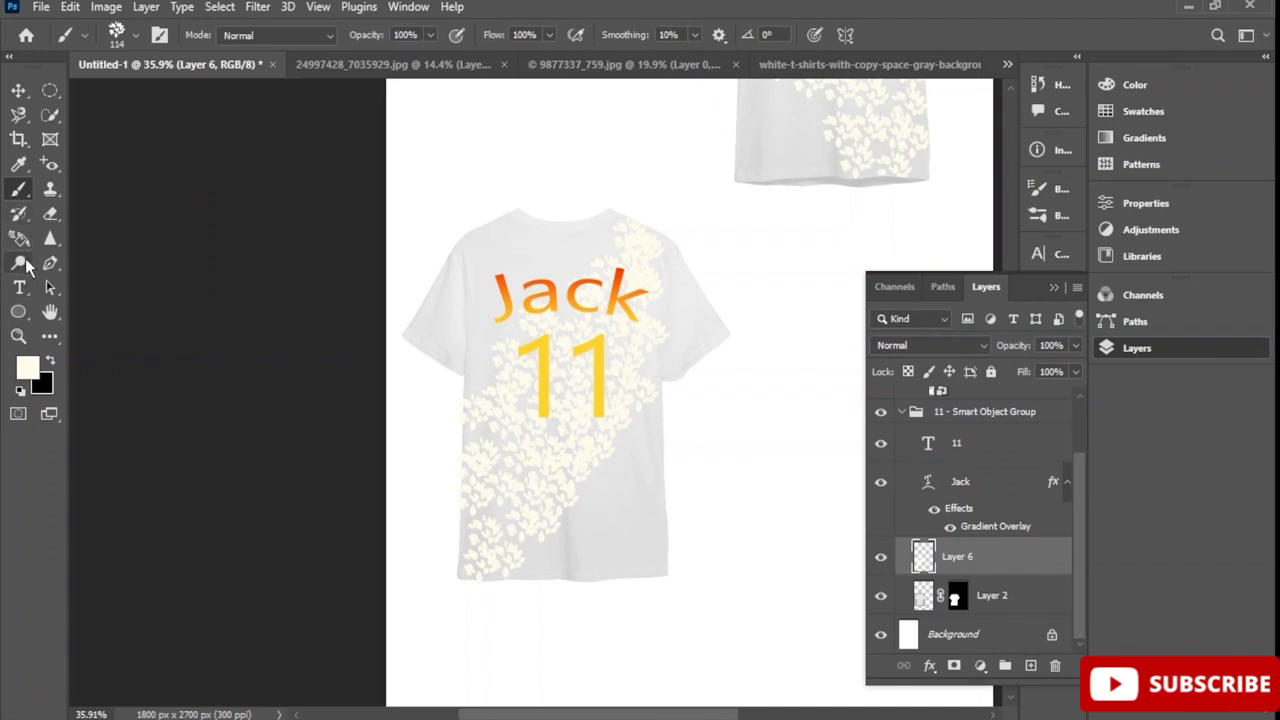
Erase the leaf parts that spill past the back T-shirt's left side edge and bottom hem with the 13 px Eraser
click(50, 213)
scroll(449, 430, up, 6)
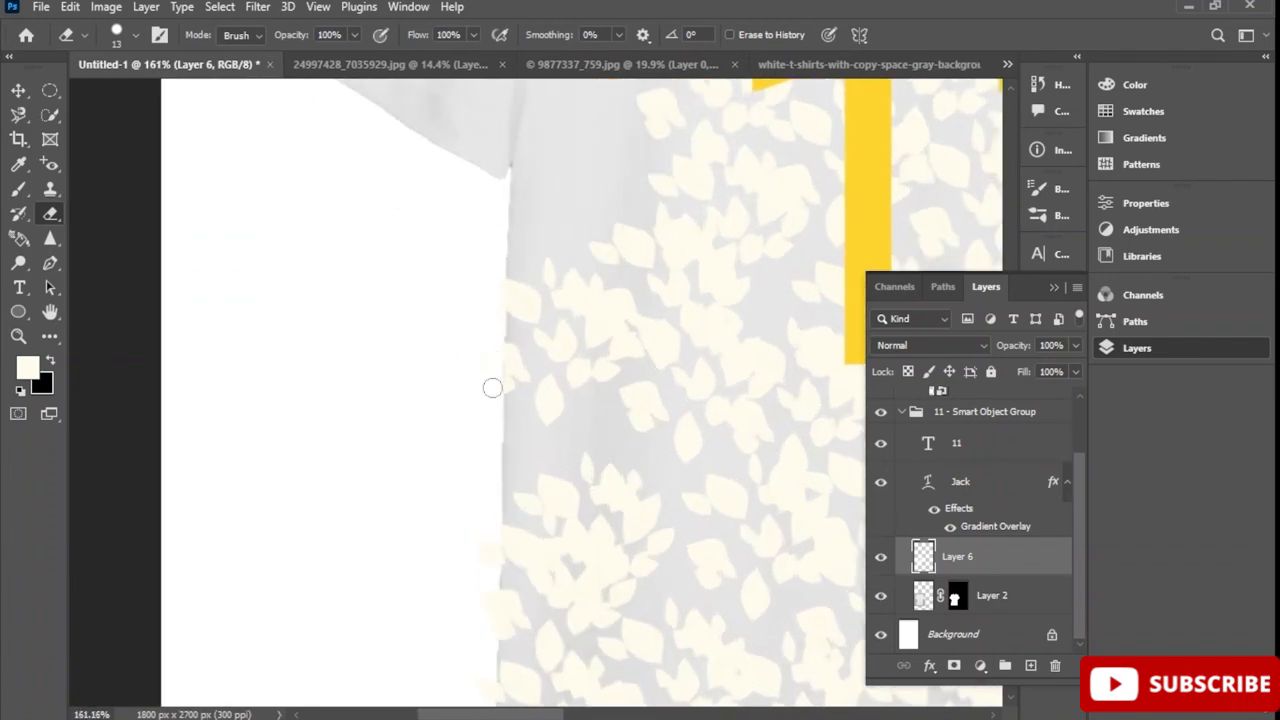
scroll(545, 400, down, 5)
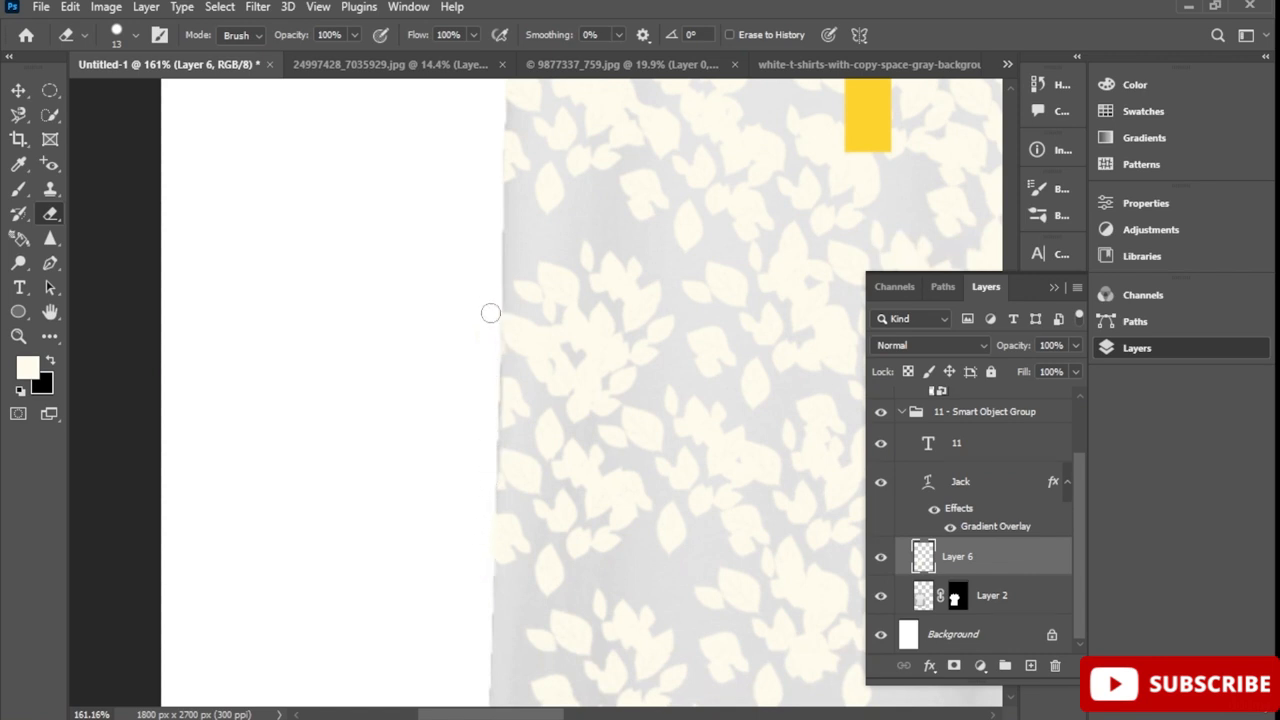
scroll(512, 507, down, 5)
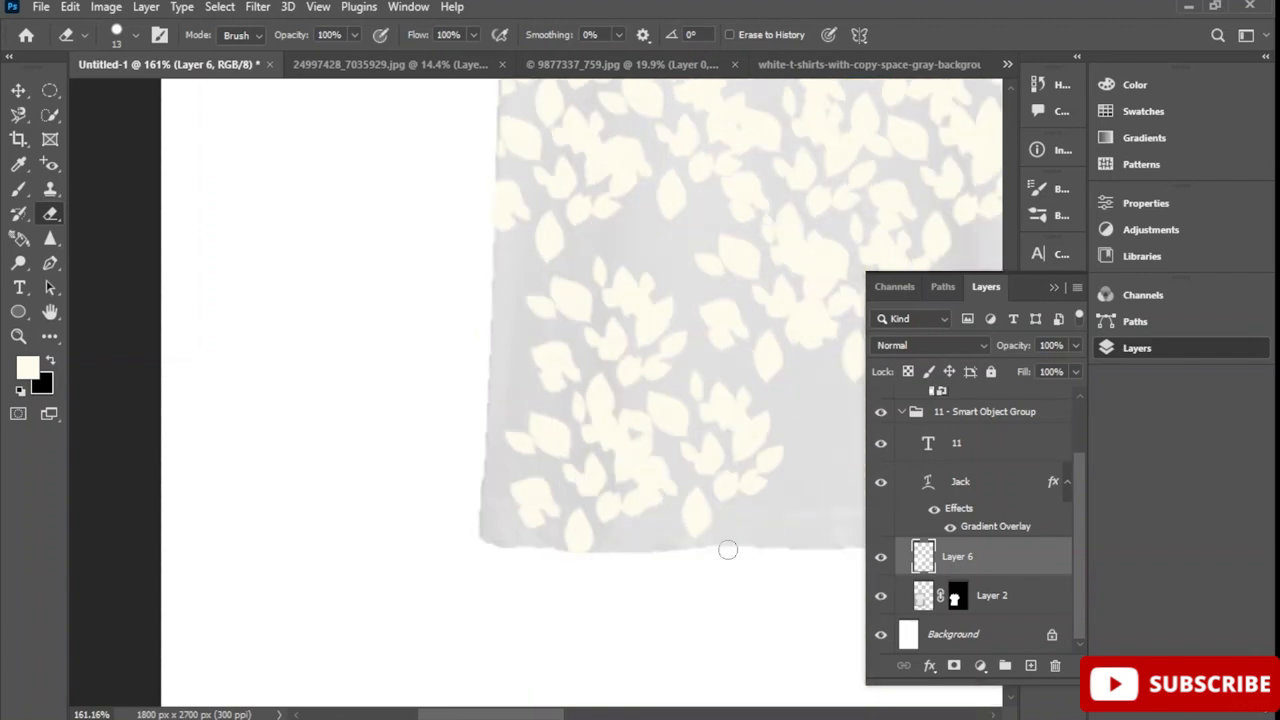
drag(547, 716, 666, 693)
Erase the leaves that spill over the back T-shirt's right shoulder edge and overlap its right sleeve, following the sleeve seam
scroll(631, 453, down, 5)
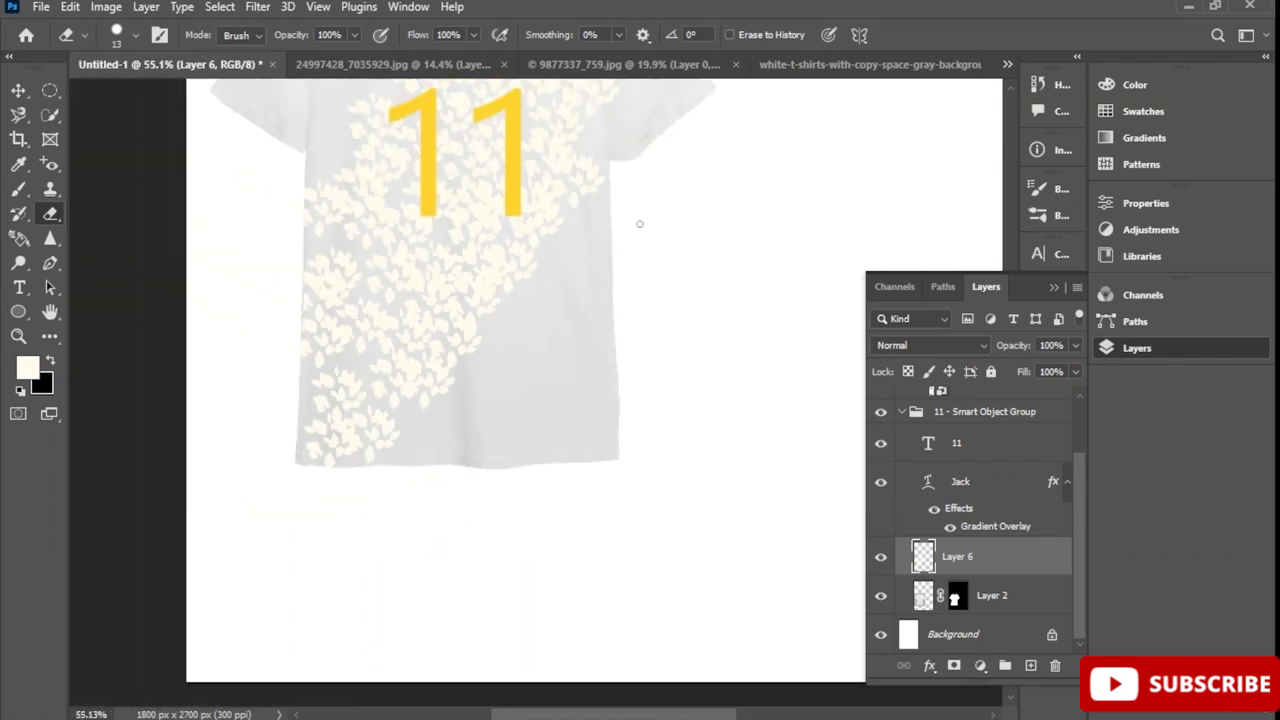
scroll(604, 113, up, 5)
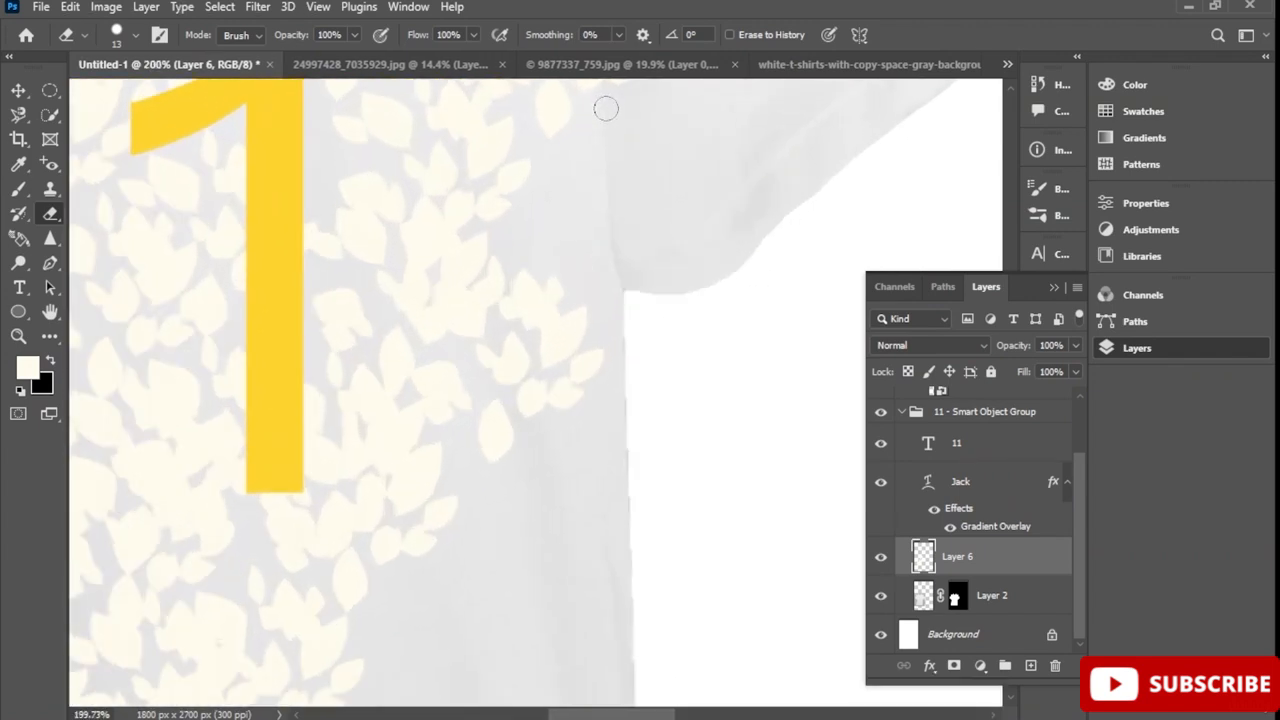
mouse_move(1008, 192)
mouse_down()
mouse_move(1011, 425)
mouse_move(1011, 384)
mouse_up()
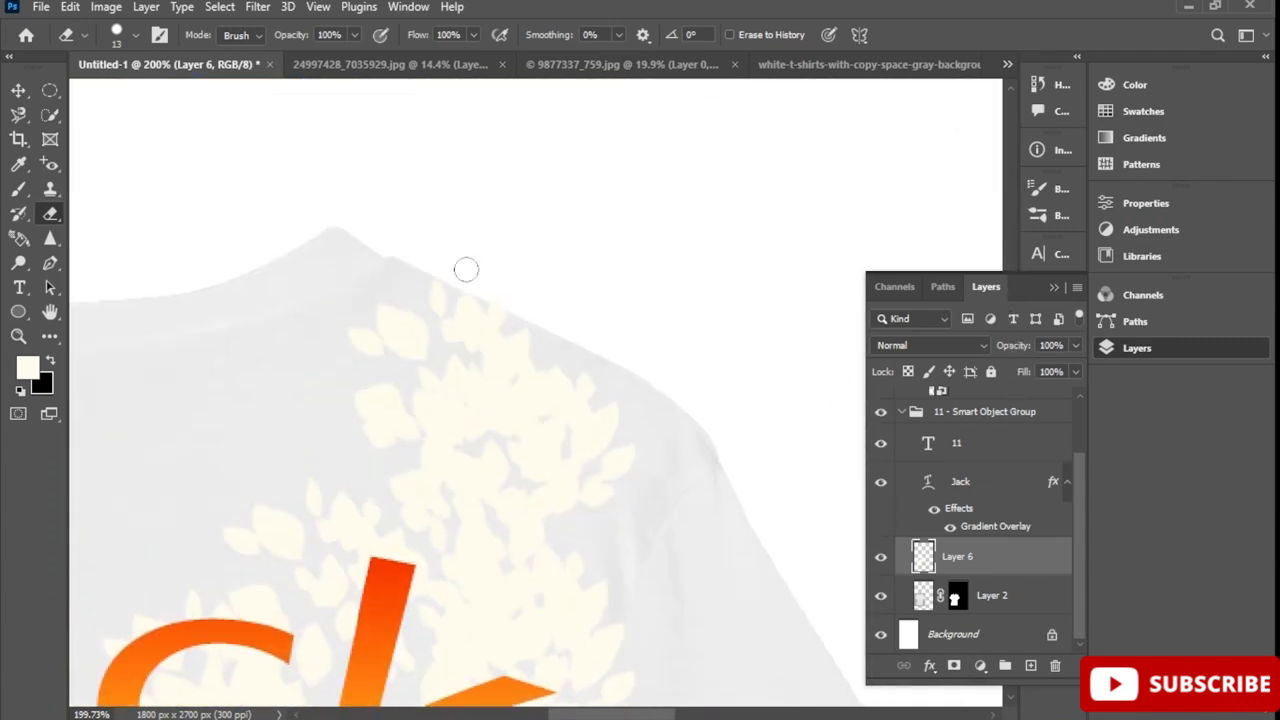
scroll(640, 382, down, 5)
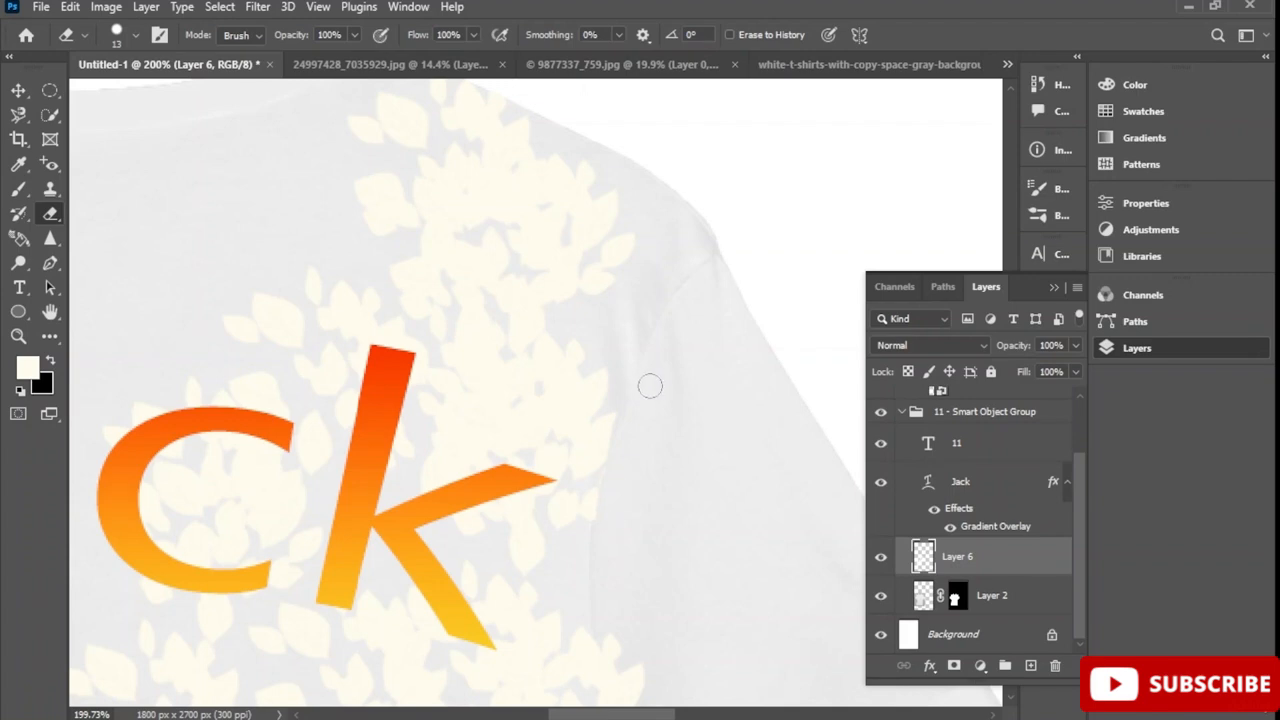
scroll(626, 513, down, 5)
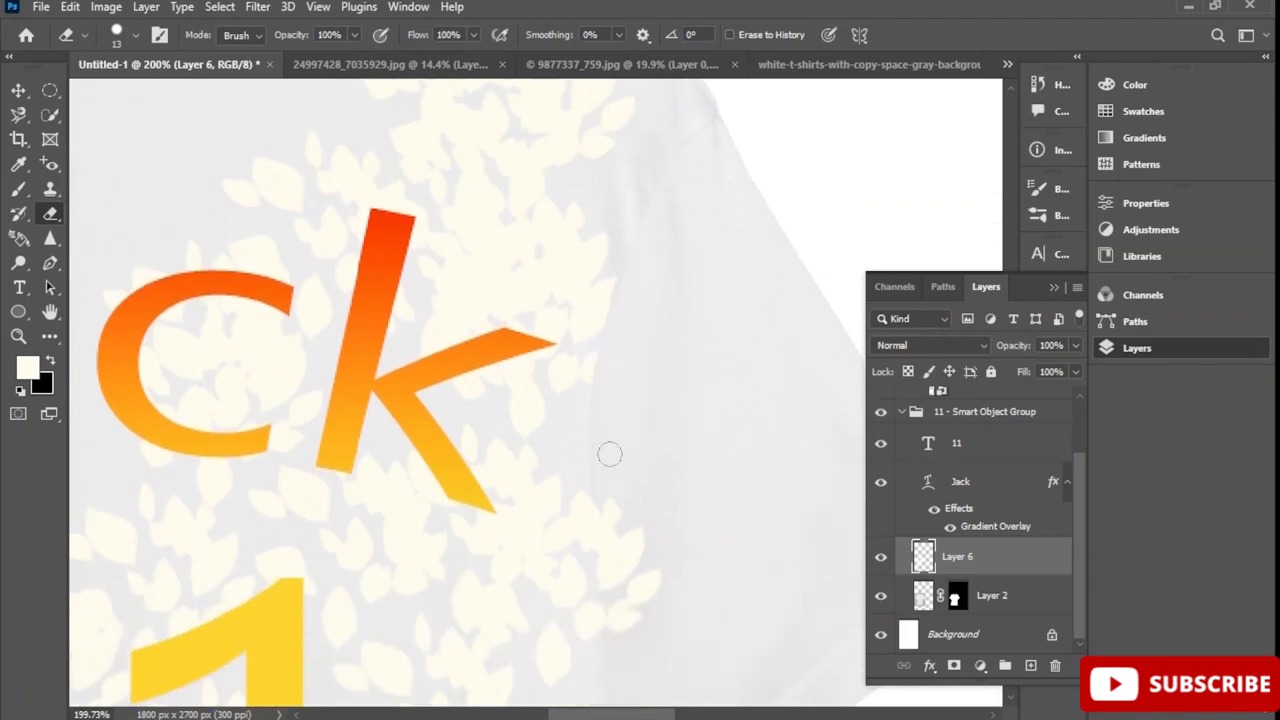
mouse_move(612, 471)
mouse_down()
mouse_move(617, 586)
mouse_move(646, 523)
mouse_move(663, 517)
mouse_move(621, 505)
mouse_move(614, 546)
mouse_move(609, 400)
mouse_move(594, 480)
mouse_move(606, 593)
mouse_up()
scroll(643, 471, down, 10)
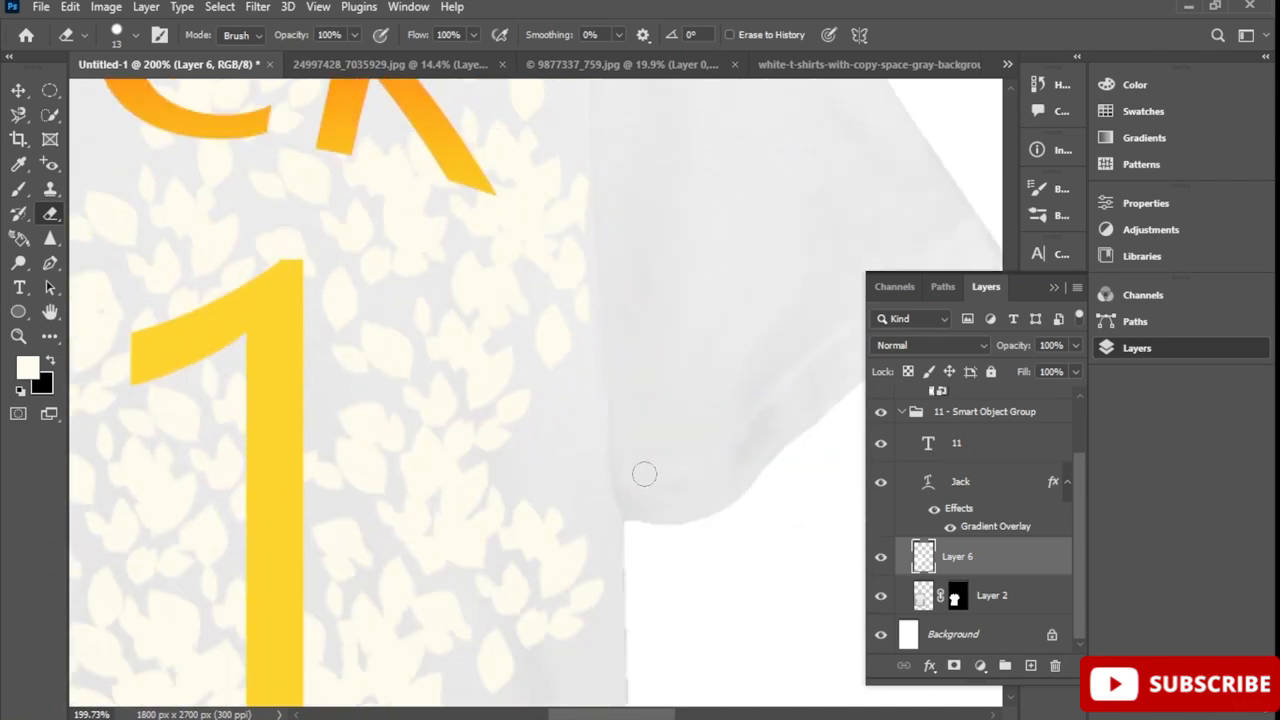
Select the back T-shirt's number, name, Layer 6 and Layer 2 layers and convert them into one smart object
scroll(384, 405, down, 10)
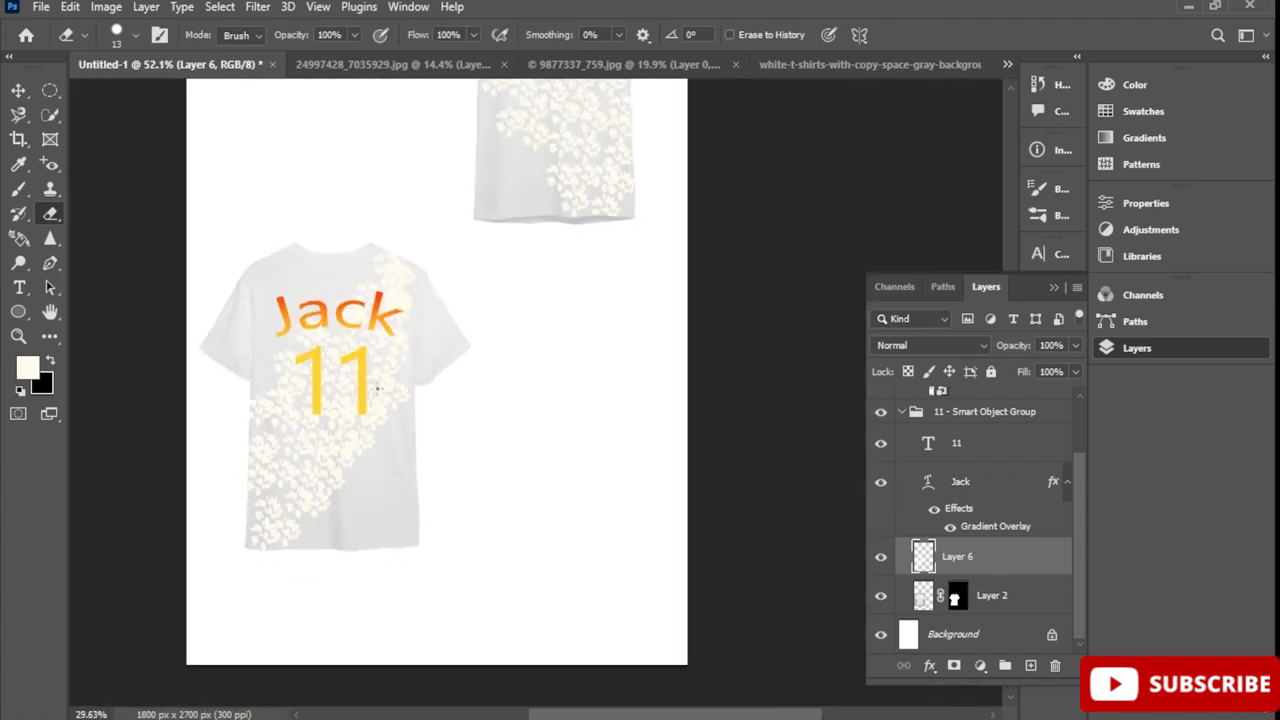
ctrl+click(990, 447)
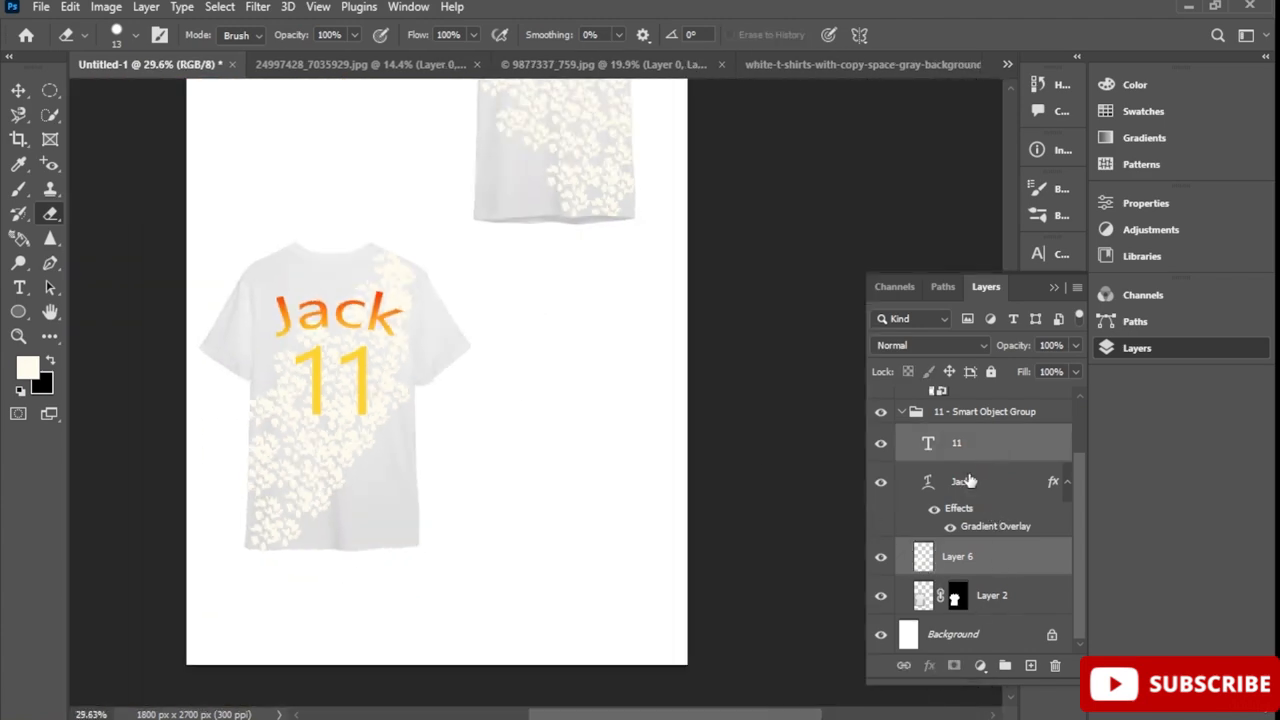
ctrl+click(985, 483)
ctrl+click(990, 565)
ctrl+click(992, 594)
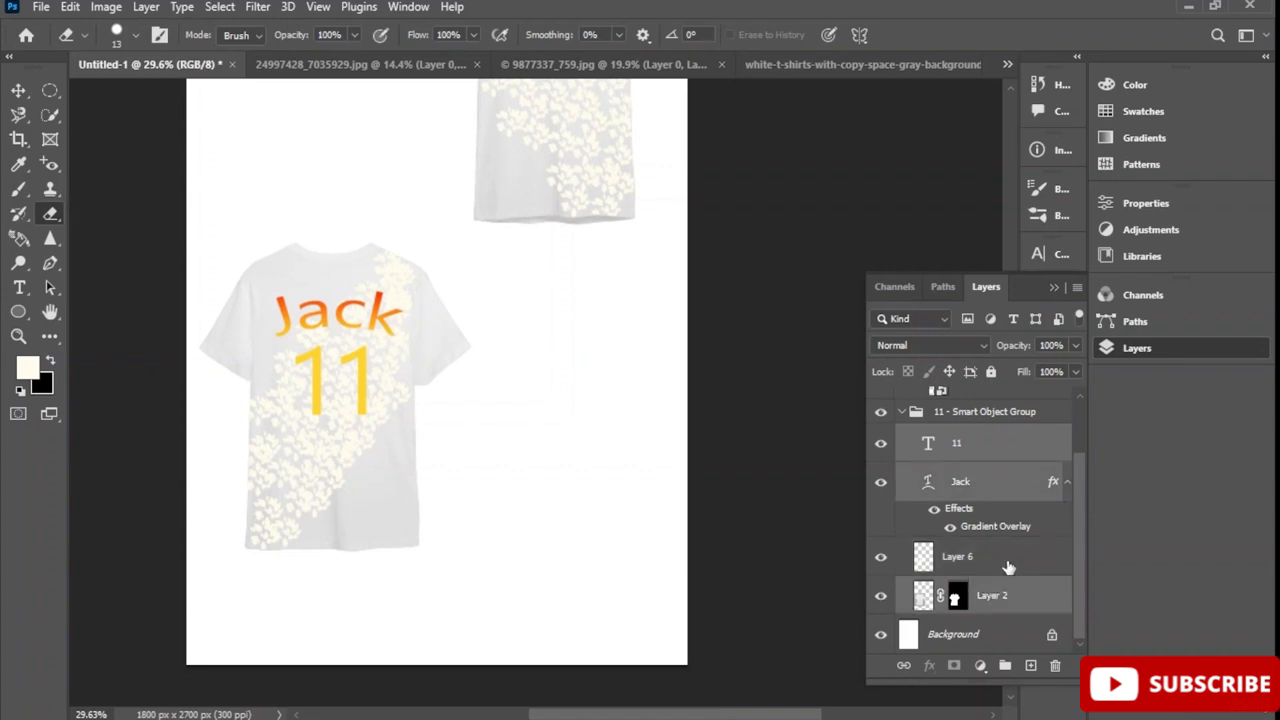
right_click(1007, 565)
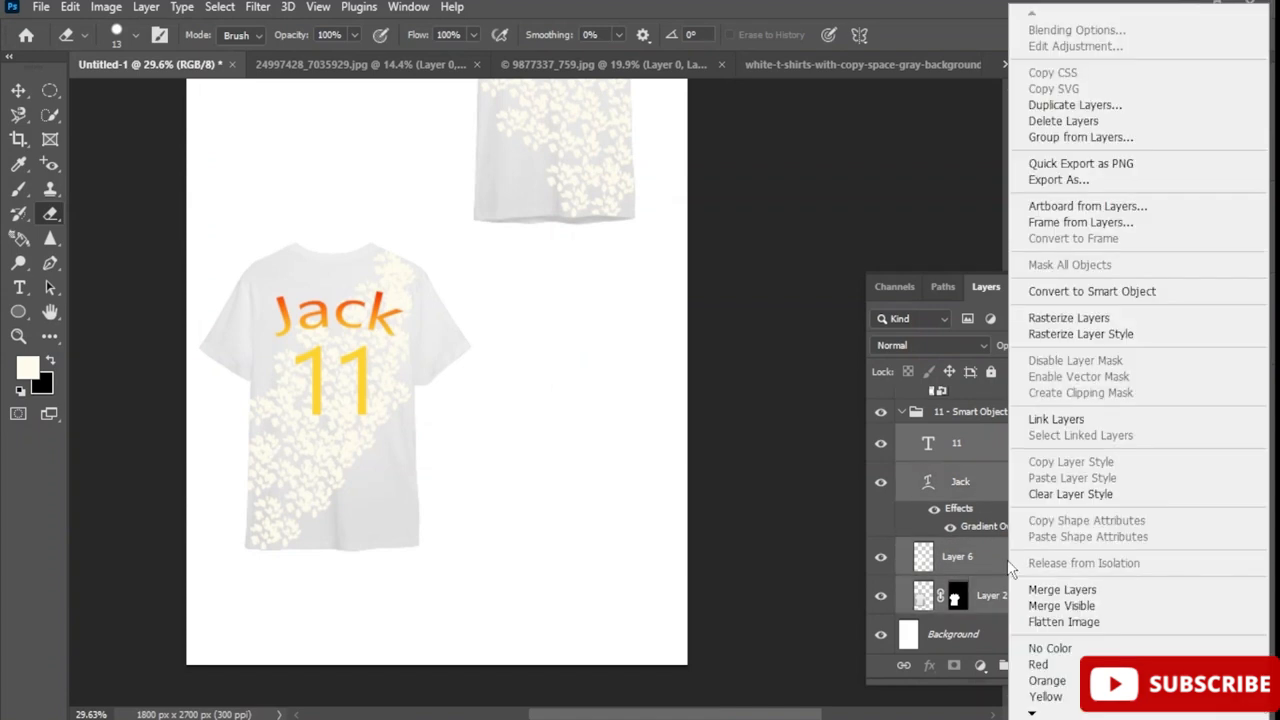
click(1142, 288)
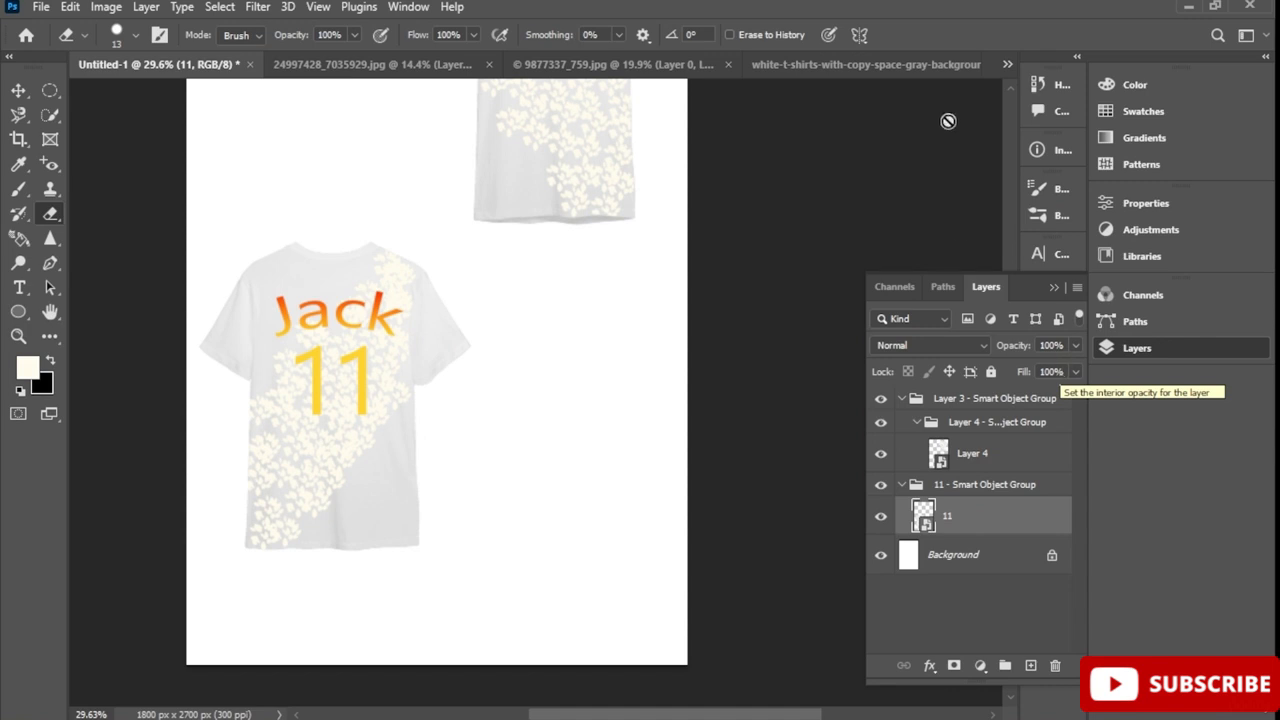
click(1190, 352)
Activate the Custom Shape tool and choose the walking big-cat shape from the Wild Animals set
drag(1010, 407, 1023, 343)
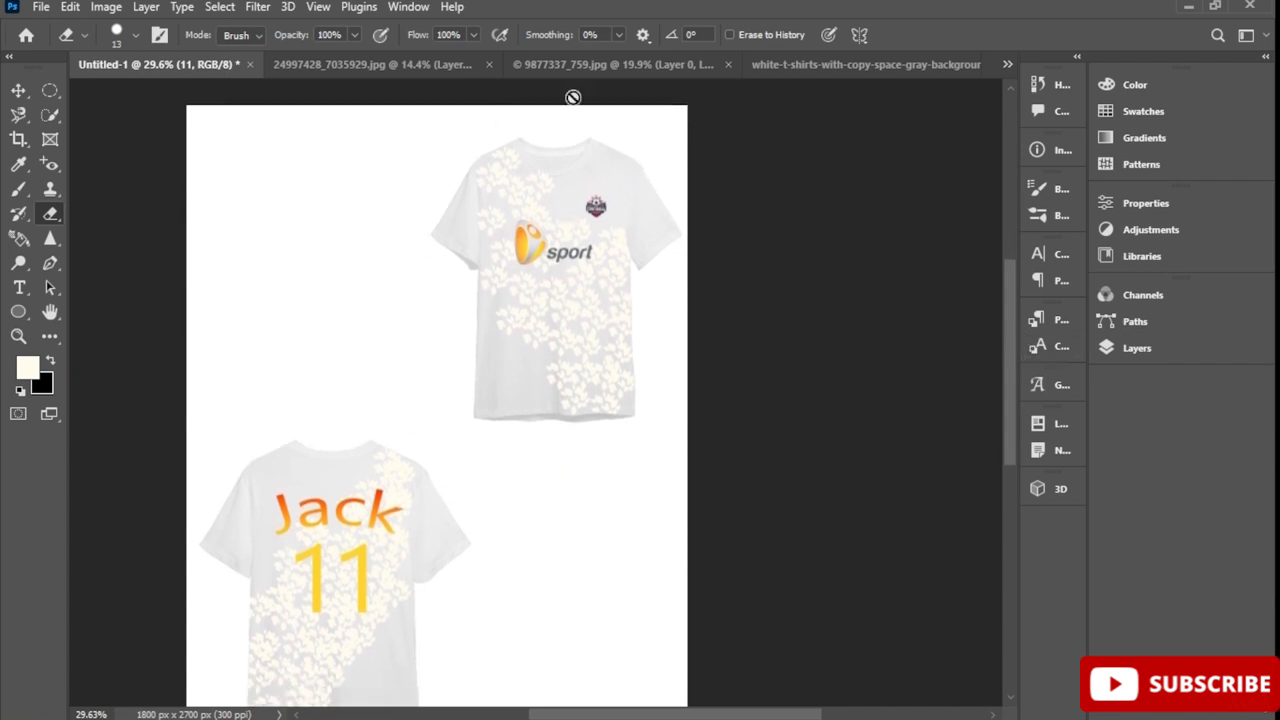
drag(19, 311, 158, 398)
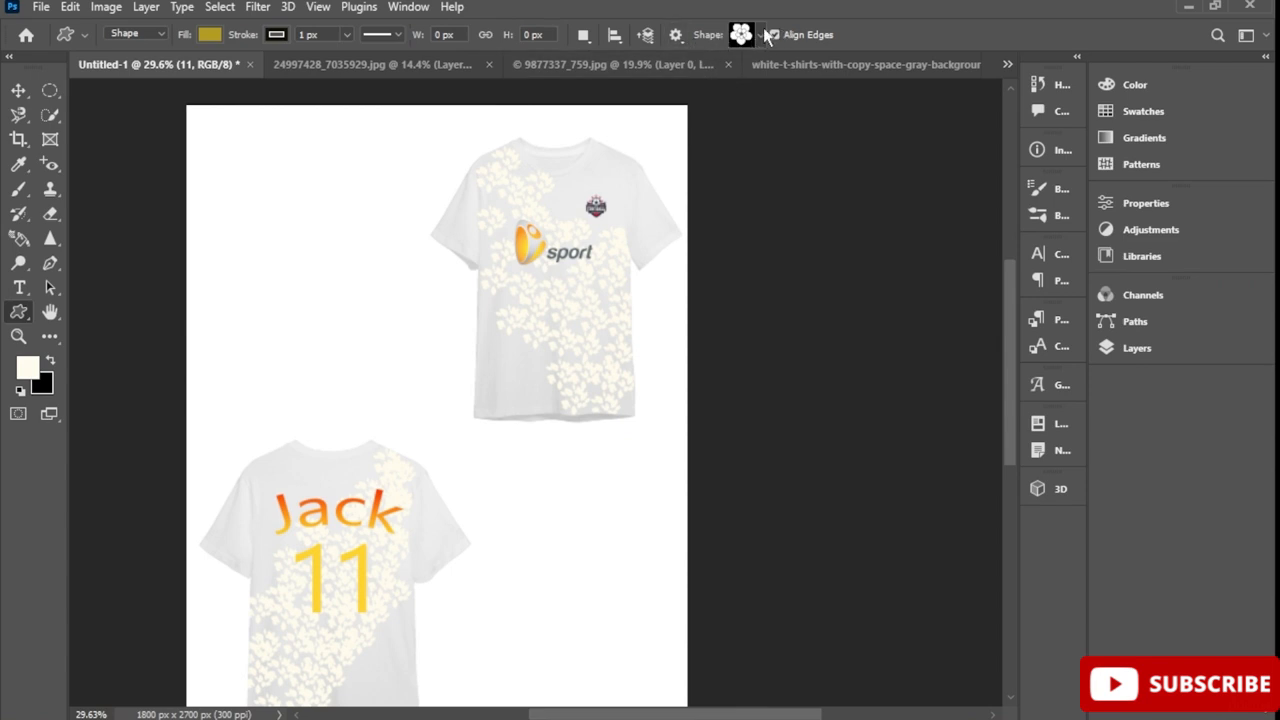
click(761, 35)
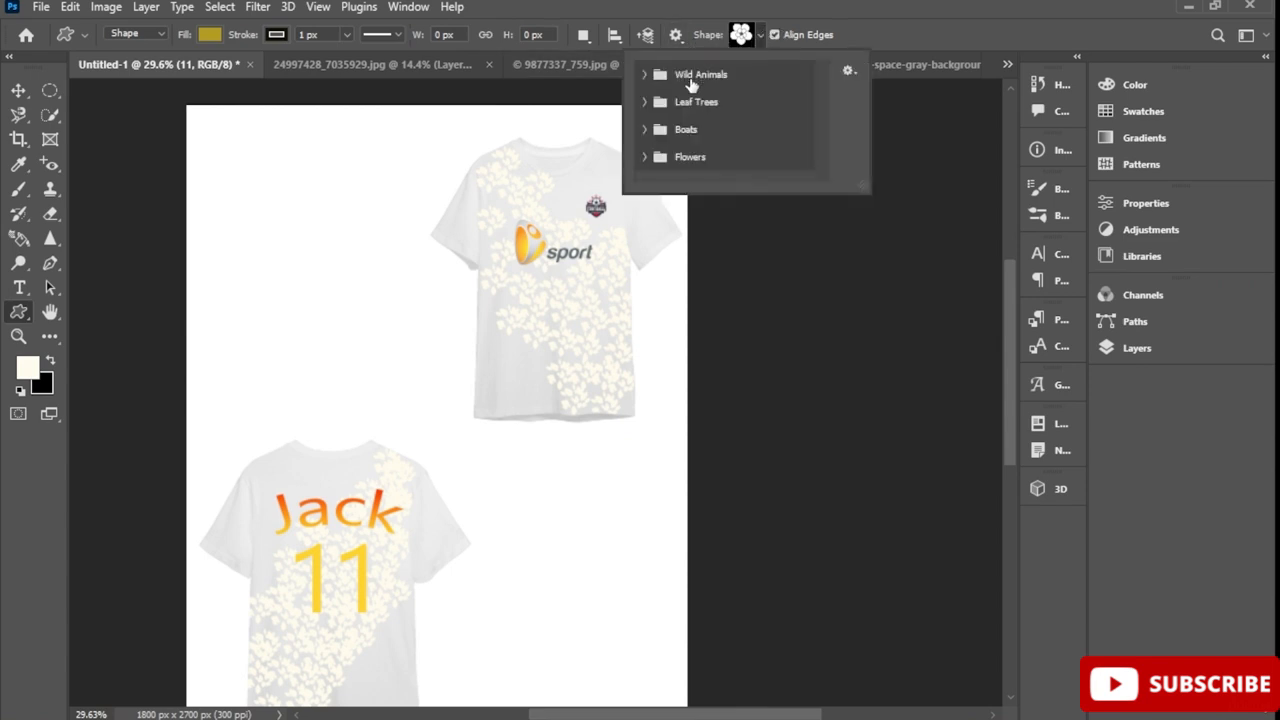
scroll(691, 105, down, 3)
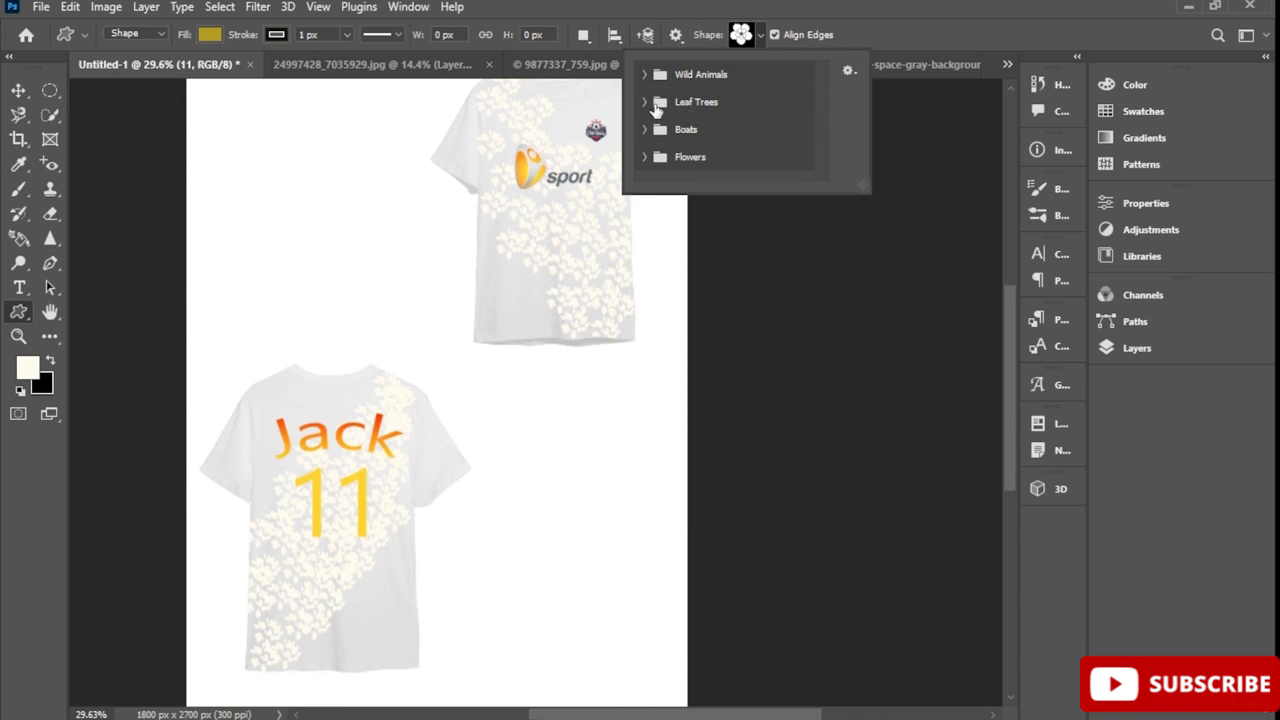
click(645, 75)
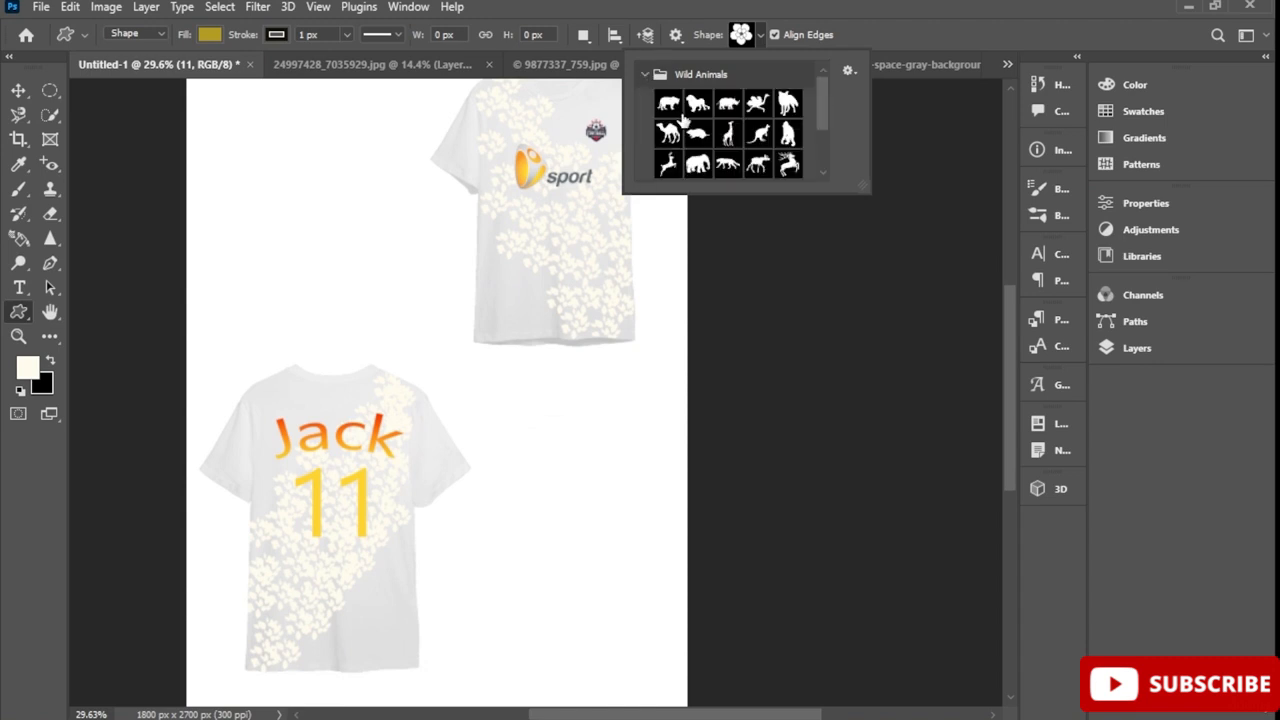
scroll(712, 154, down, 1)
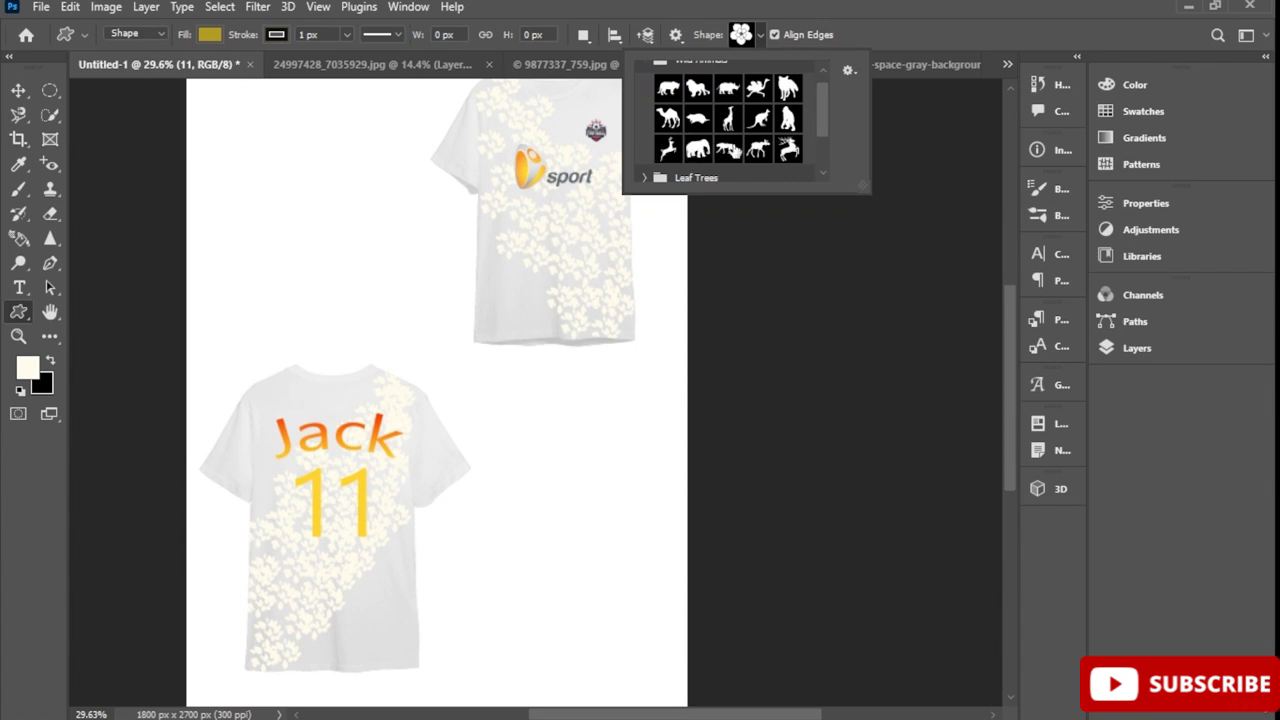
click(729, 150)
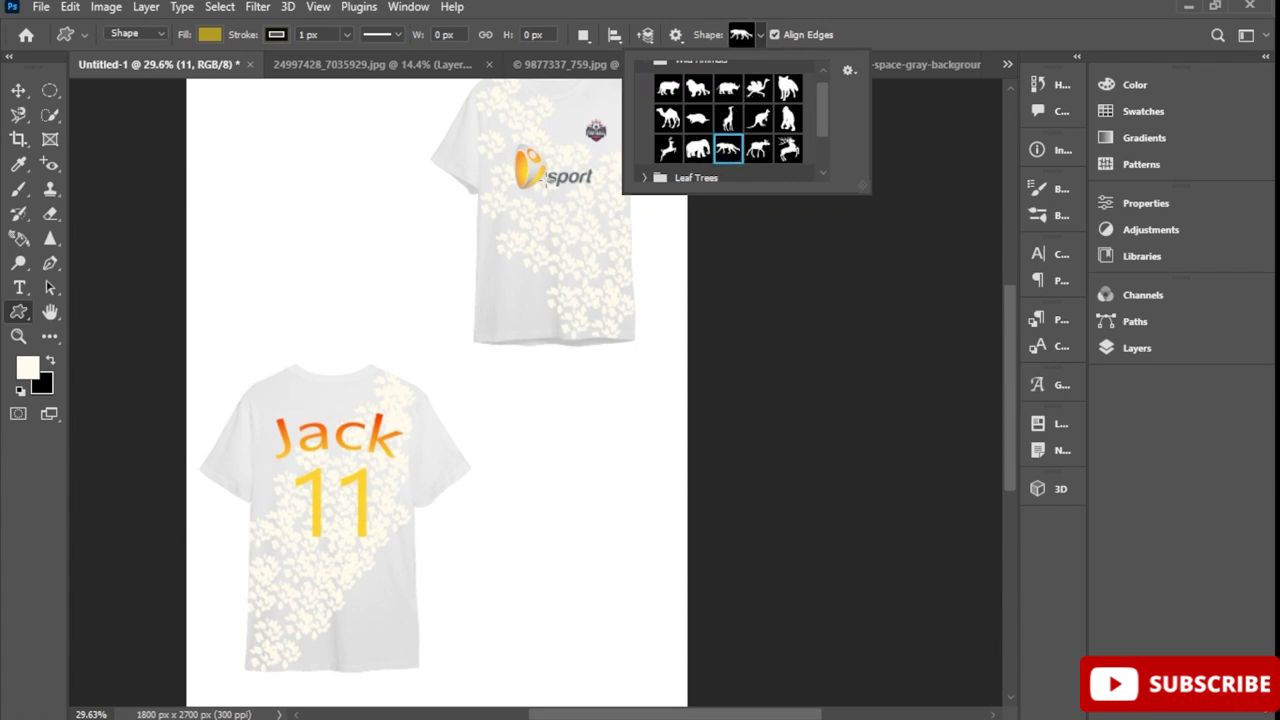
Draw the big-cat shape about 122 by 61 px above the word "sport" on the front T-shirt and fill it with black
drag(1013, 317, 1010, 292)
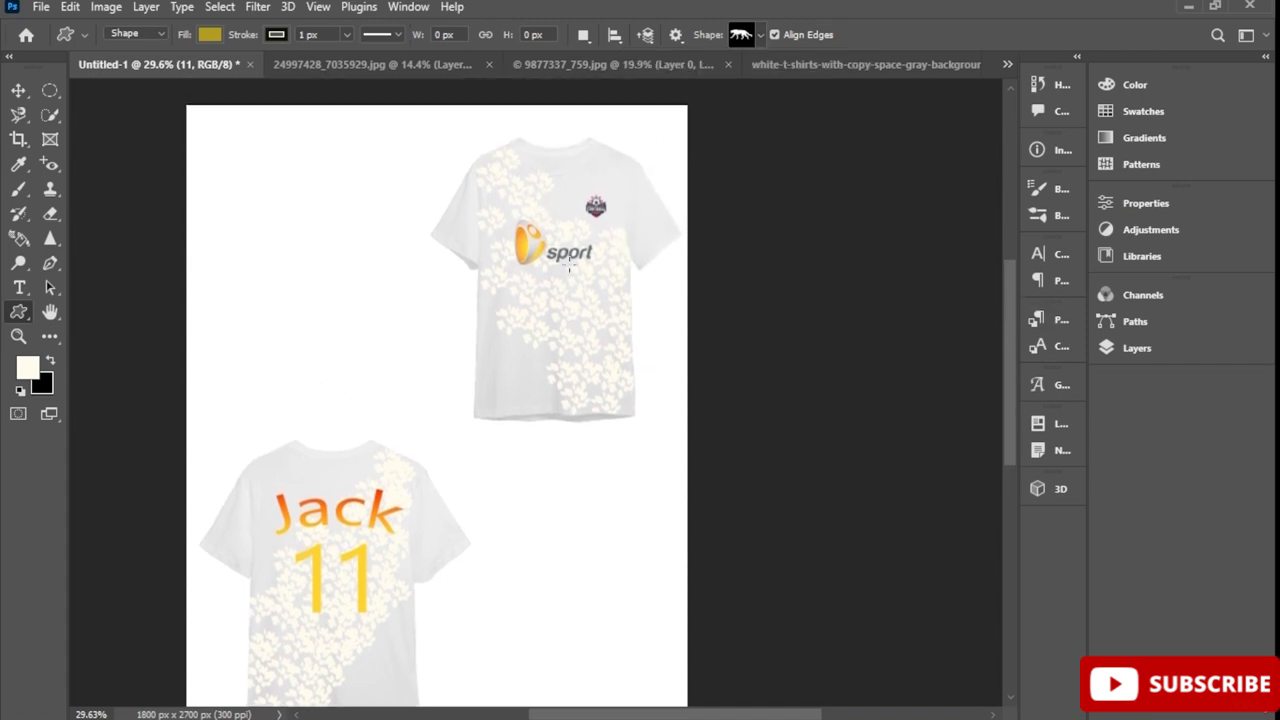
drag(541, 231, 589, 222)
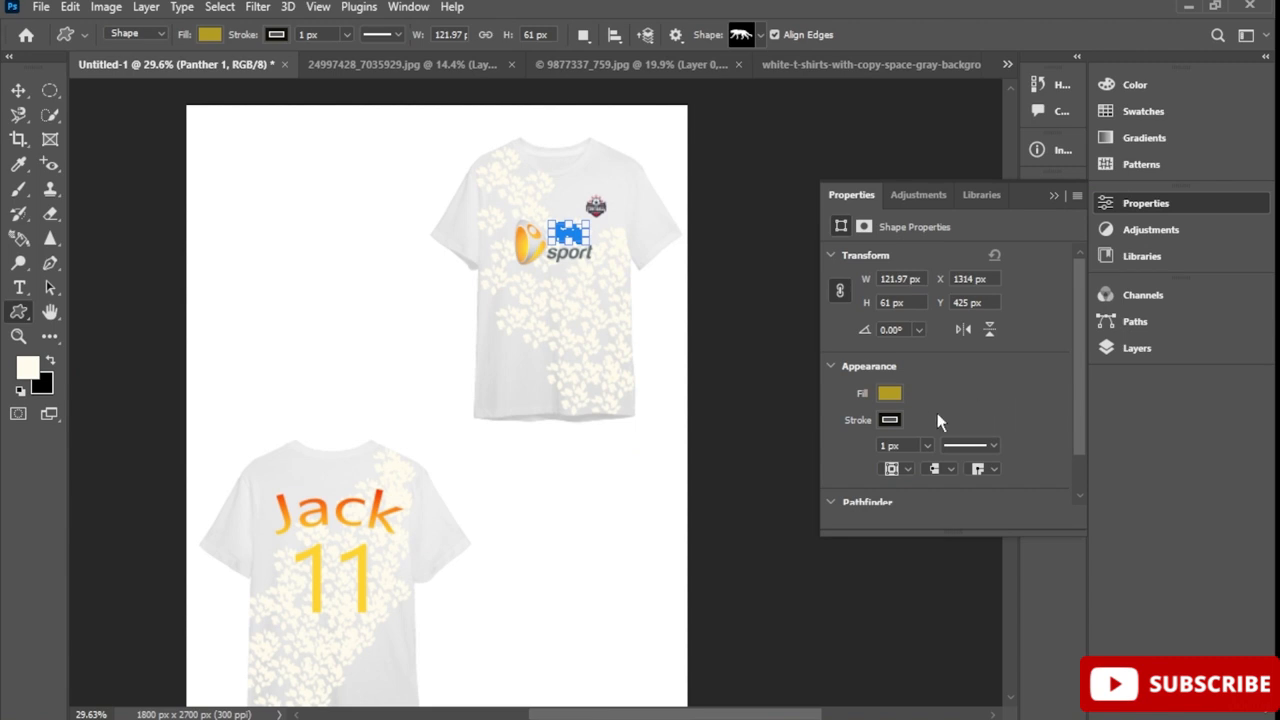
click(888, 393)
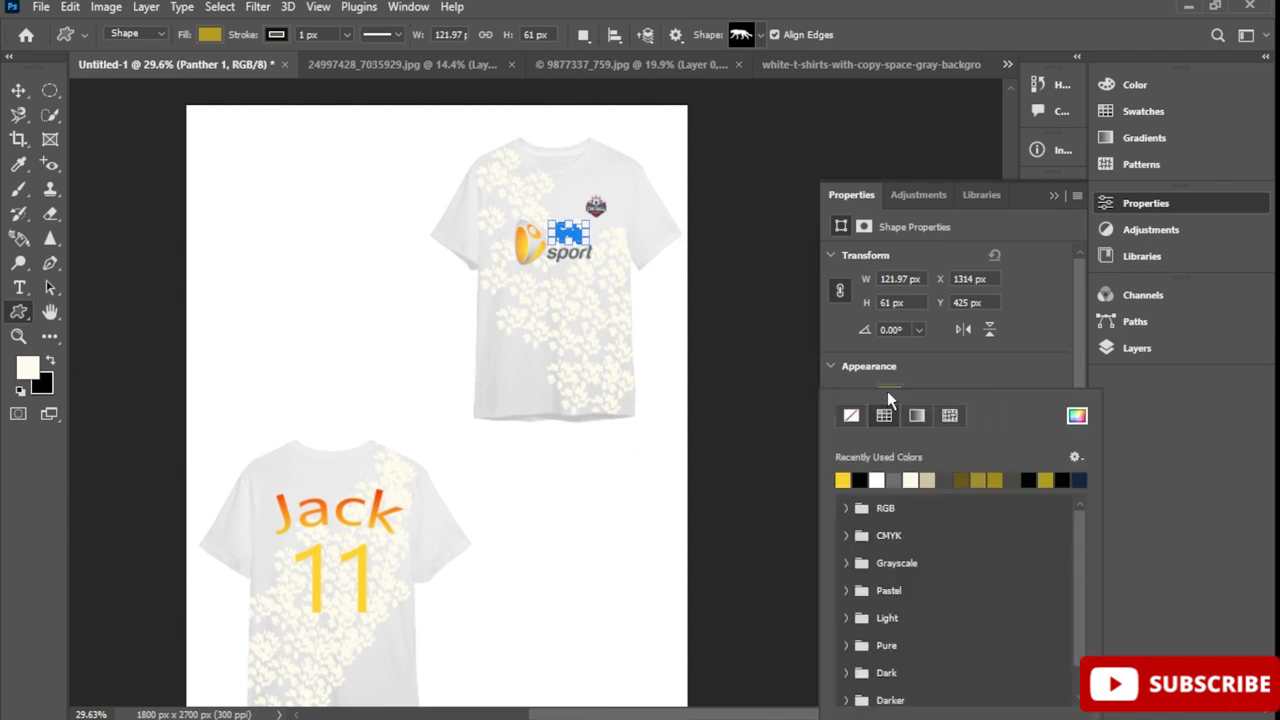
click(862, 479)
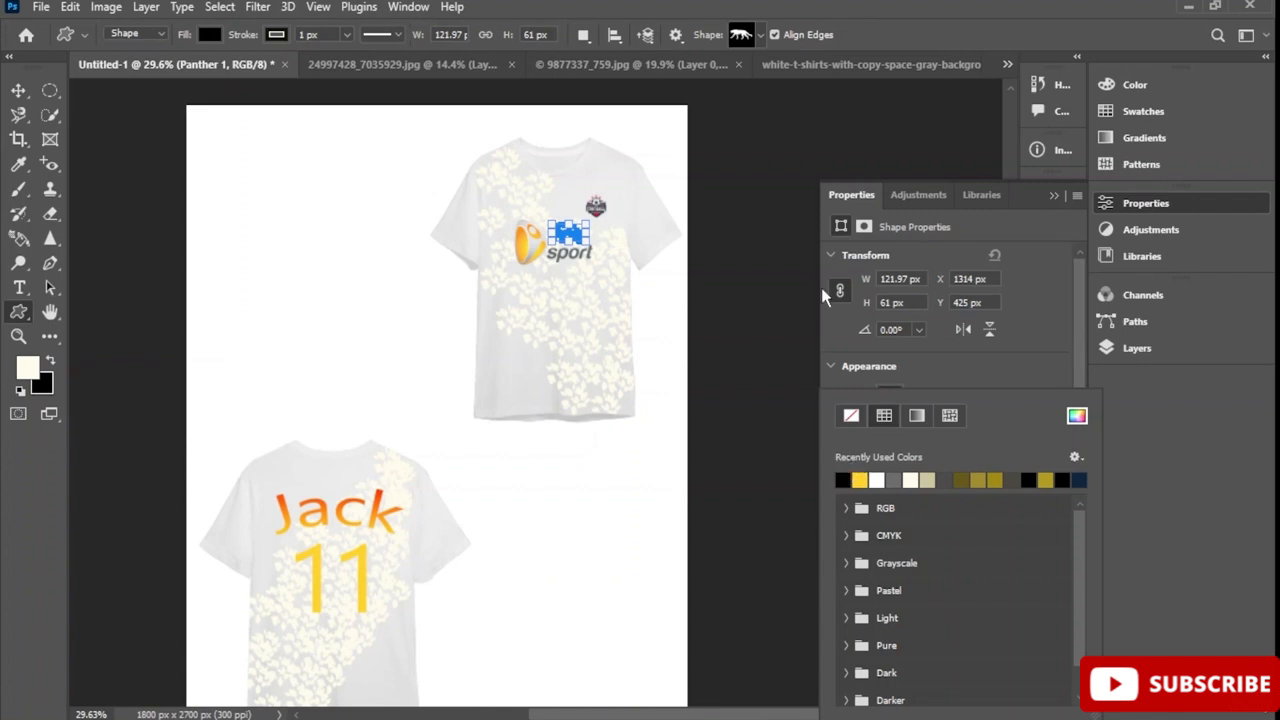
click(1130, 205)
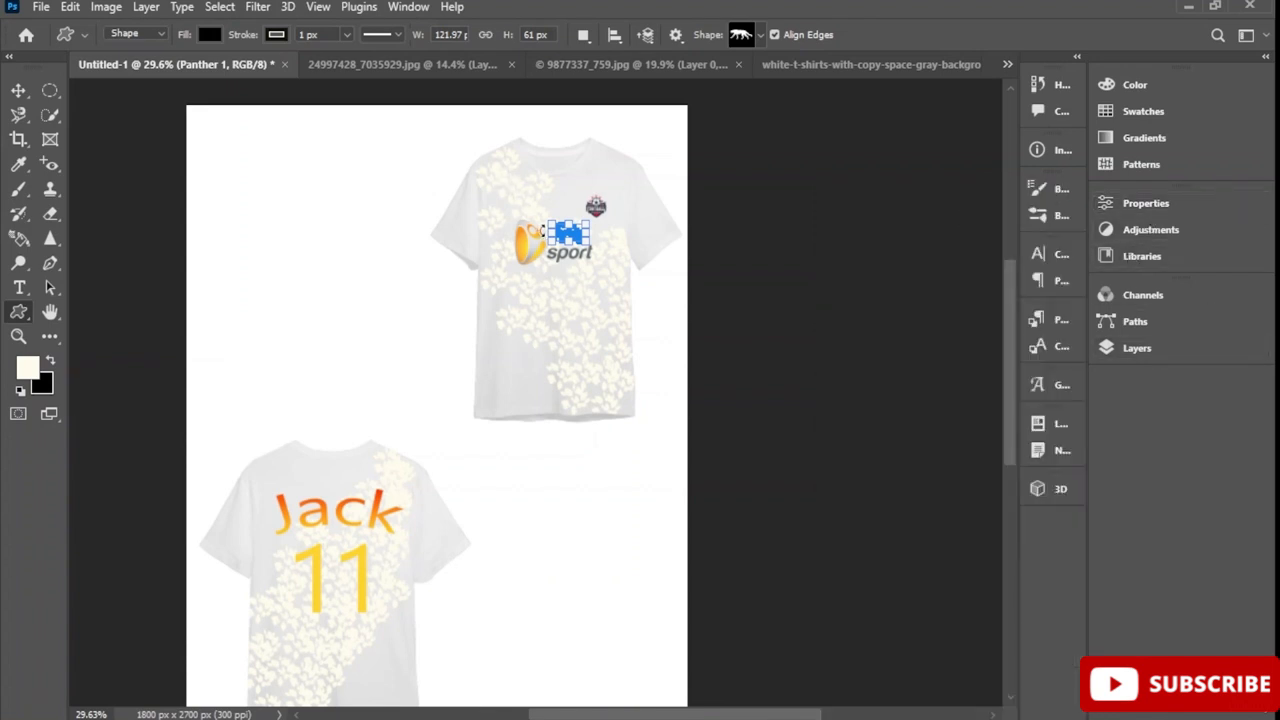
scroll(620, 216, up, 5)
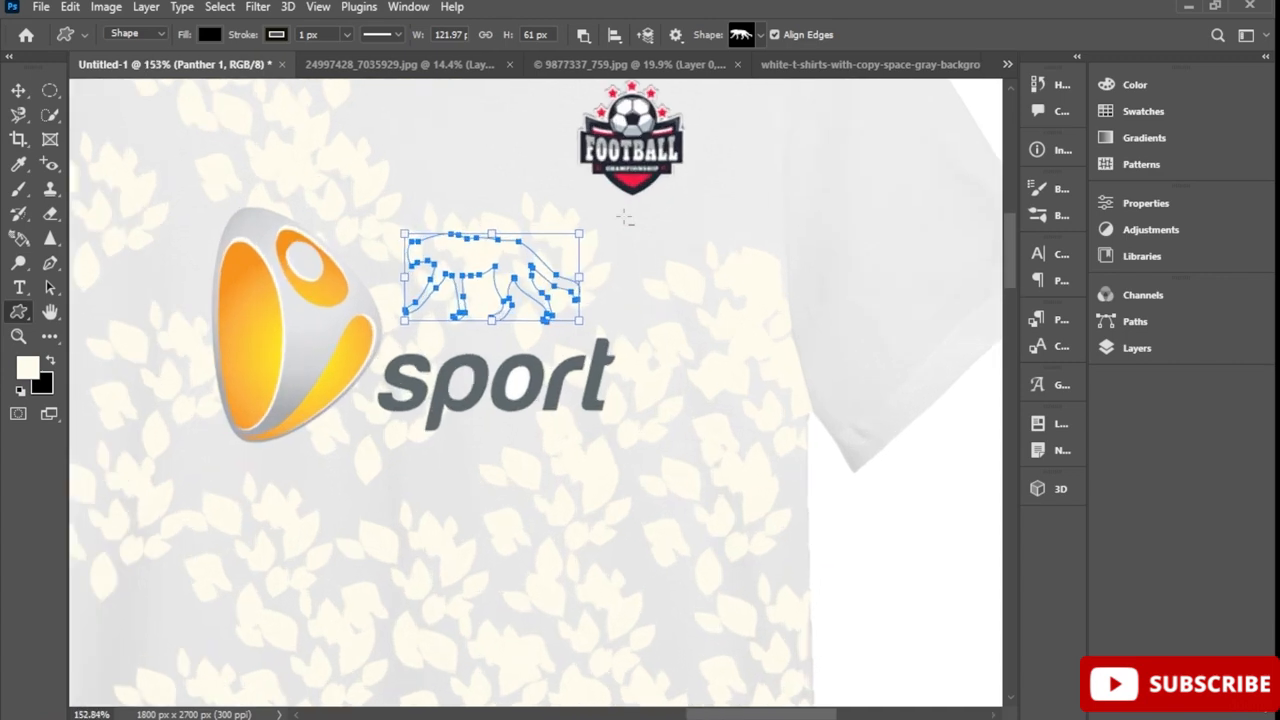
scroll(624, 217, up, 3)
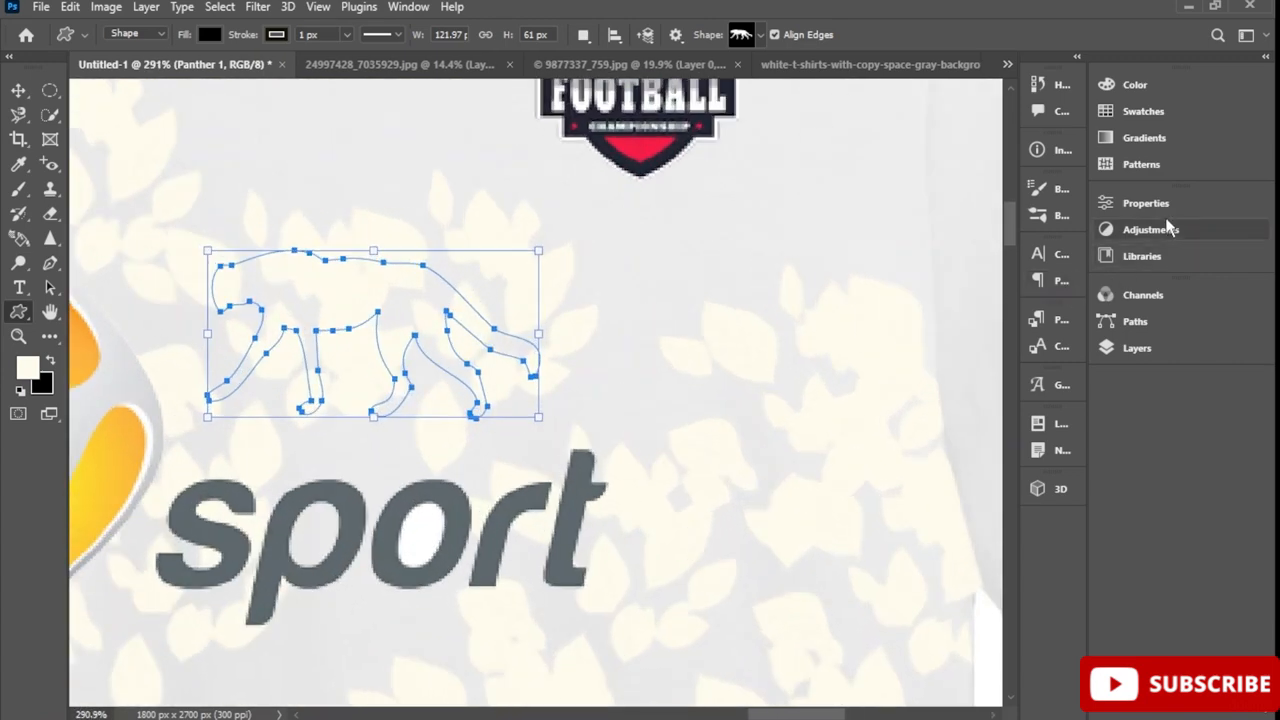
click(1135, 204)
click(895, 396)
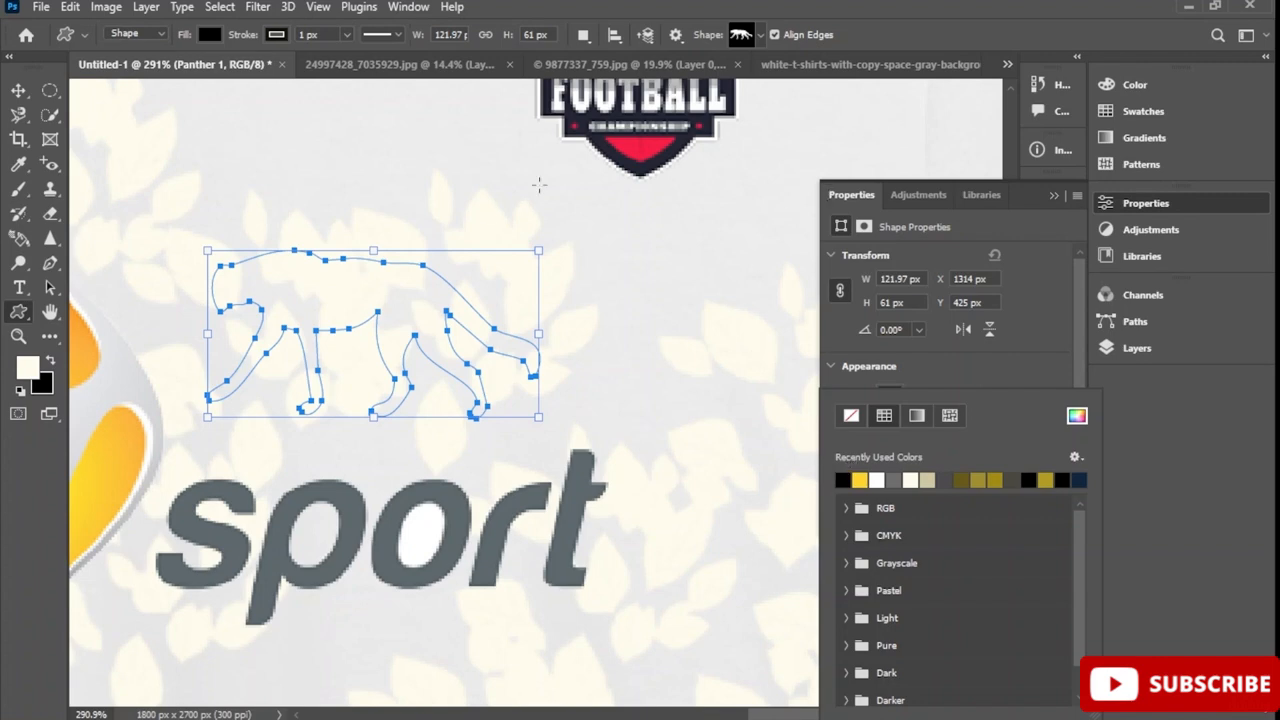
click(1190, 204)
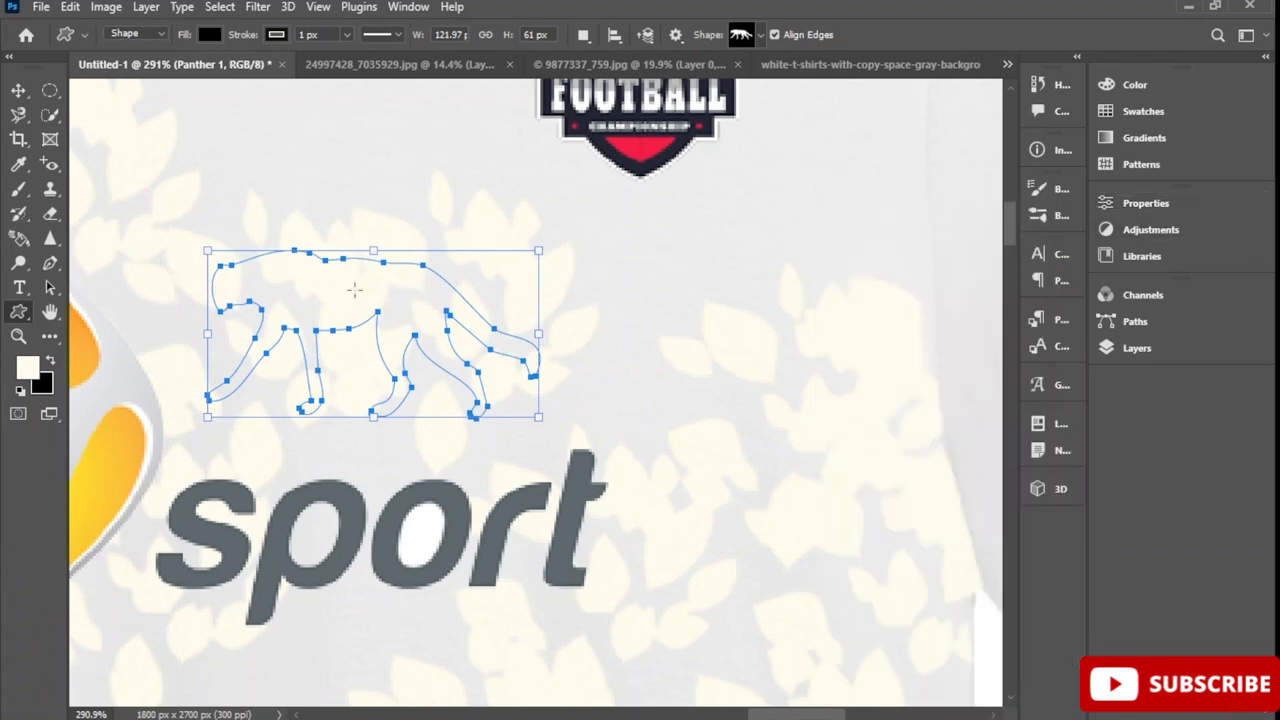
right_click(348, 284)
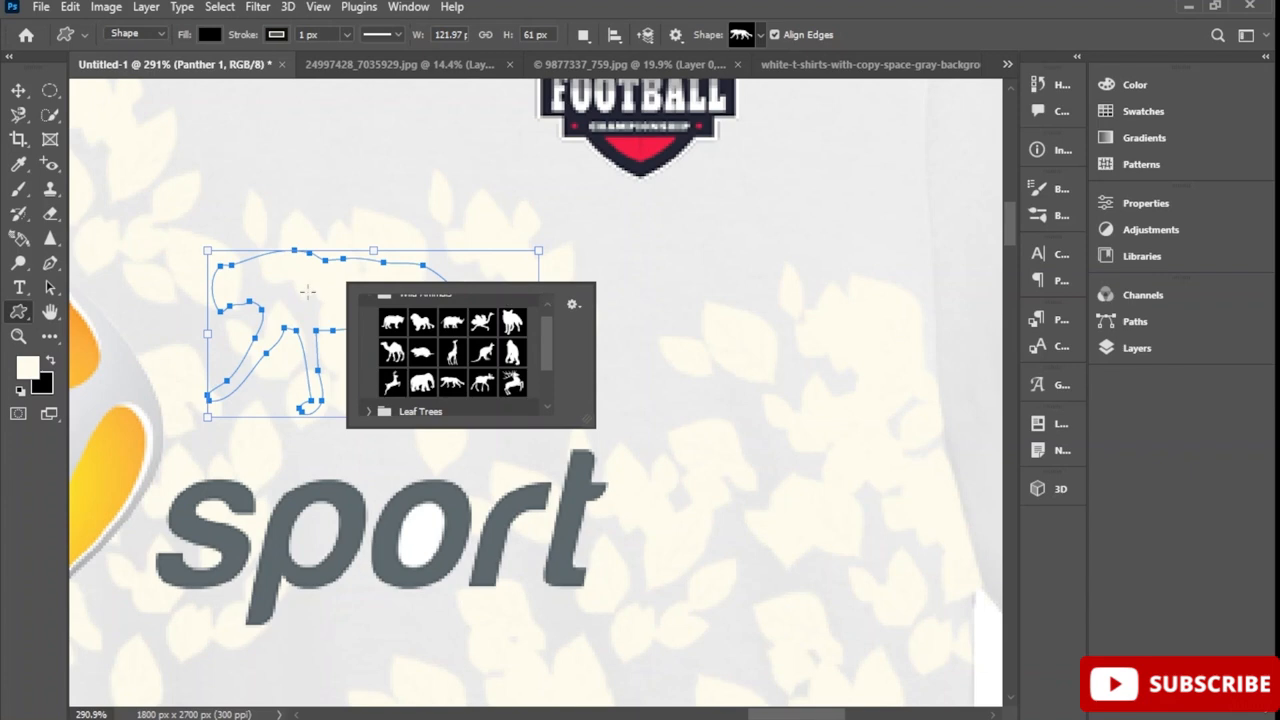
click(307, 291)
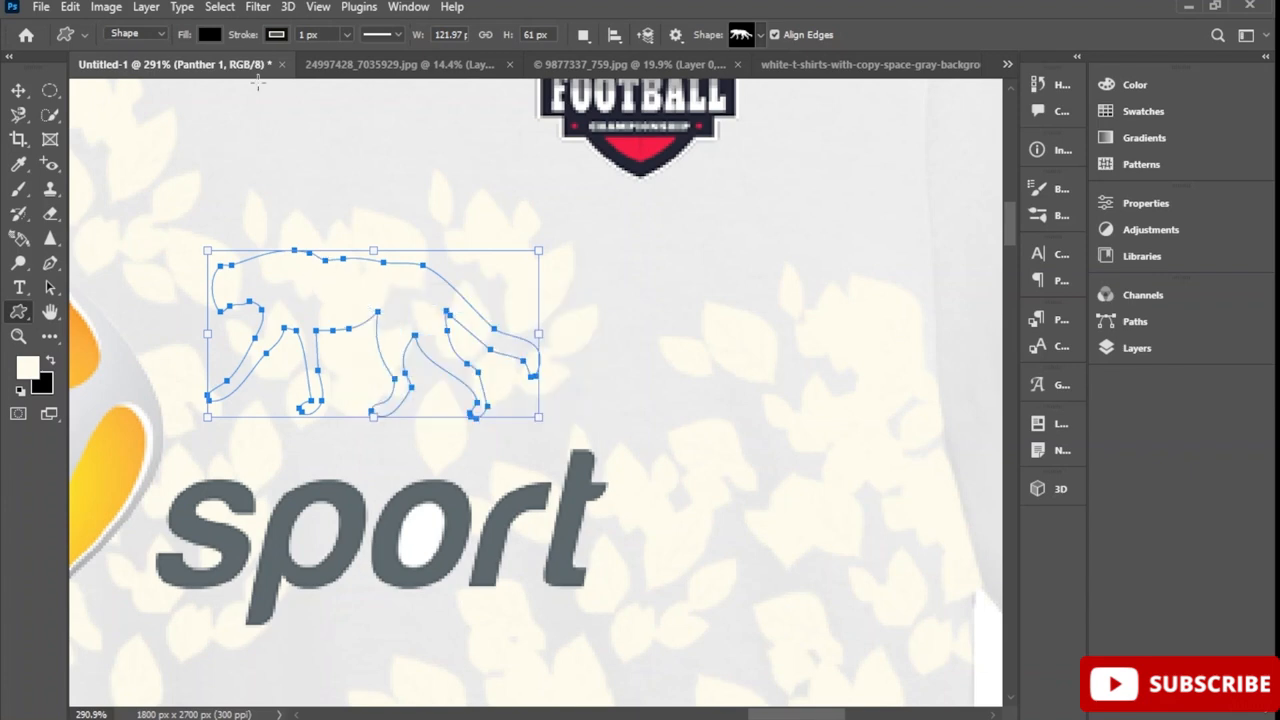
click(210, 35)
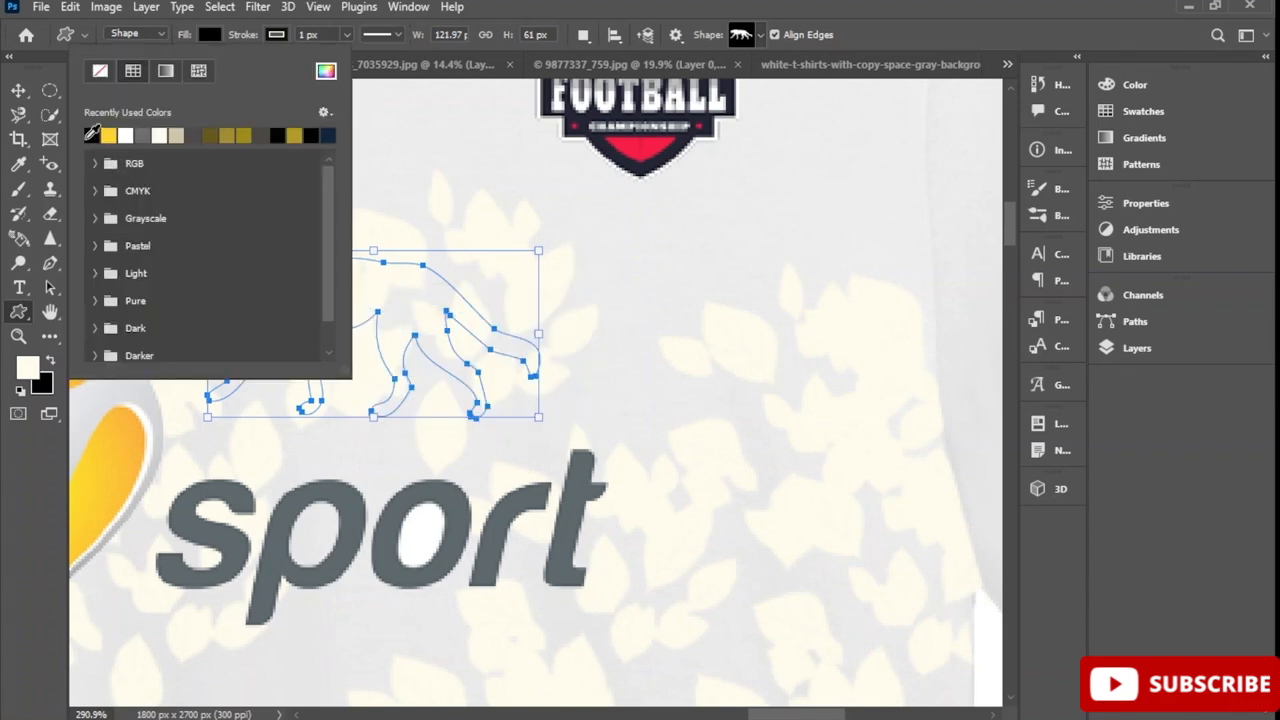
click(20, 240)
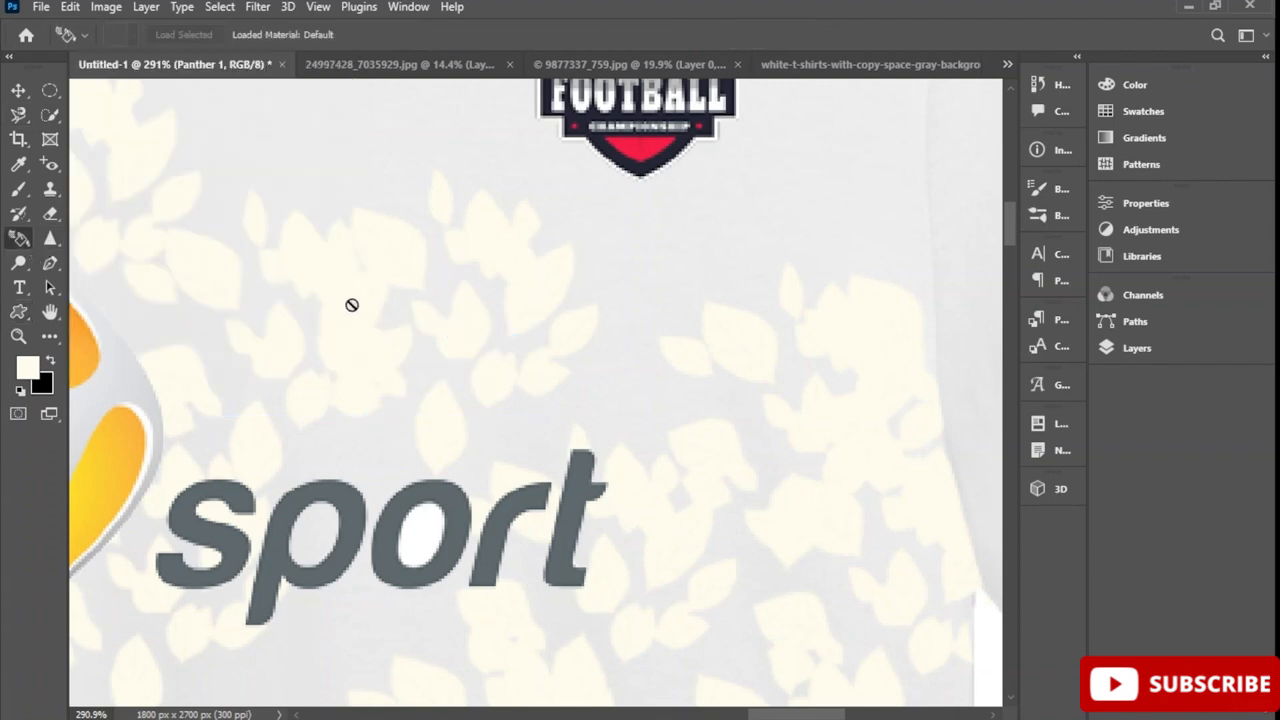
Move the Panther 1 layer into the Layer 4 smart object group, above Layer 4
click(1138, 350)
double_click(976, 526)
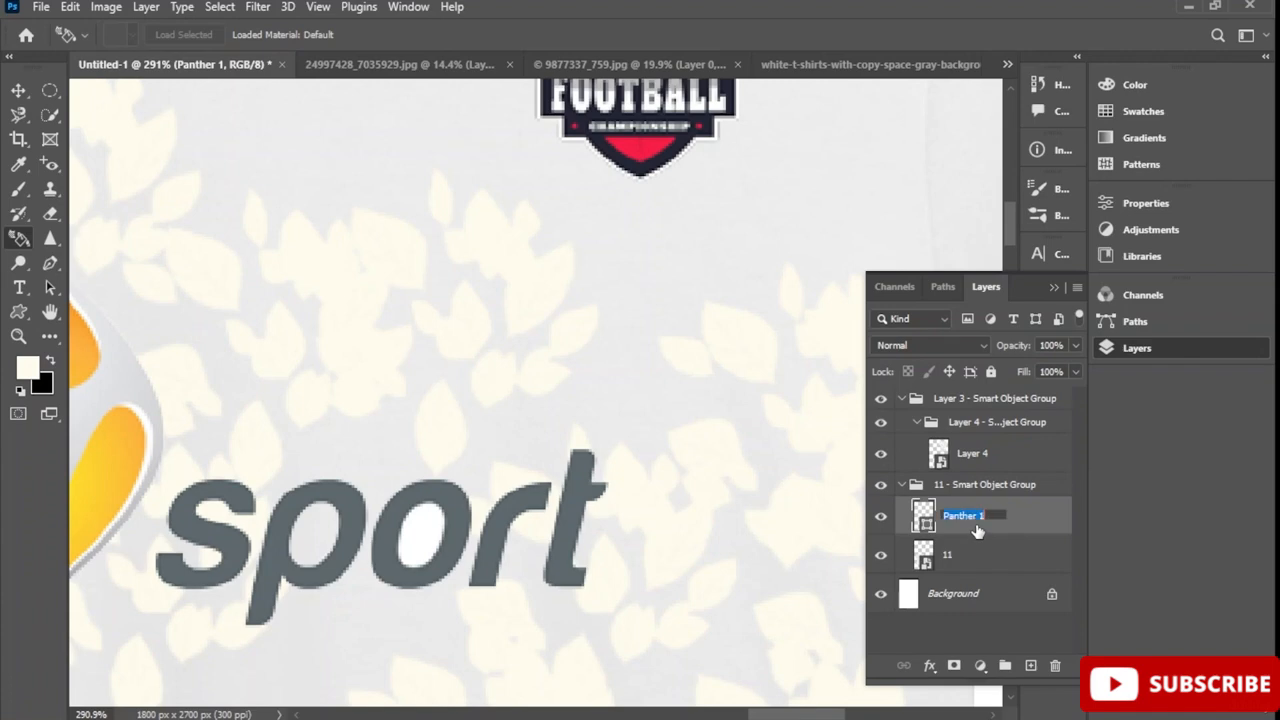
click(1027, 517)
drag(1023, 517, 1012, 428)
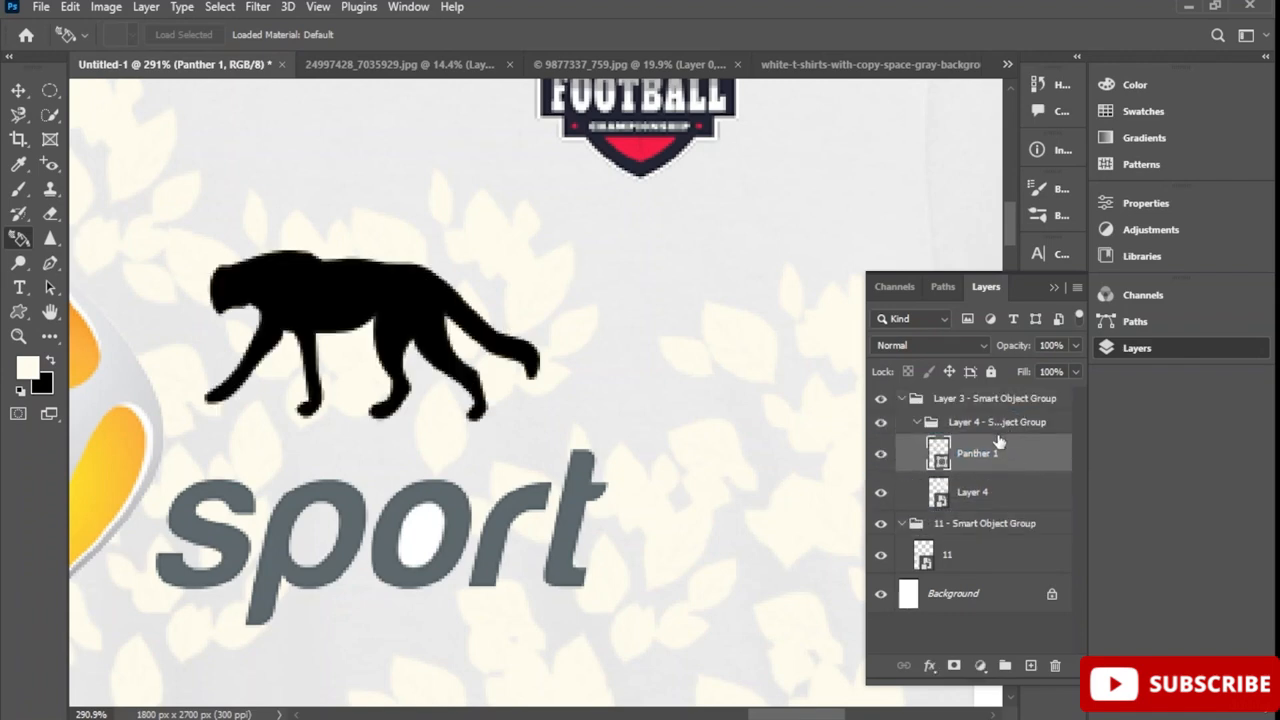
Scale the black panther to about 76% and place it just above the word "sport", beside the orange logo
scroll(600, 410, down, 5)
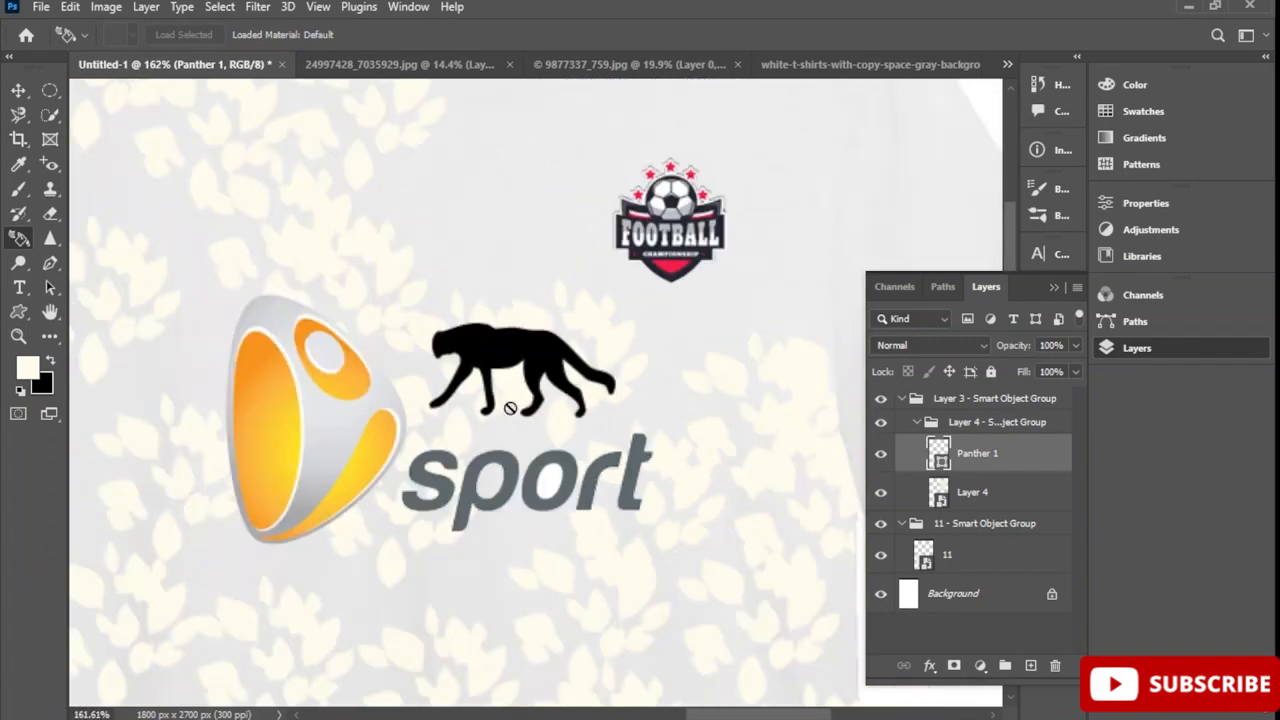
scroll(582, 388, down, 5)
scroll(582, 388, up, 3)
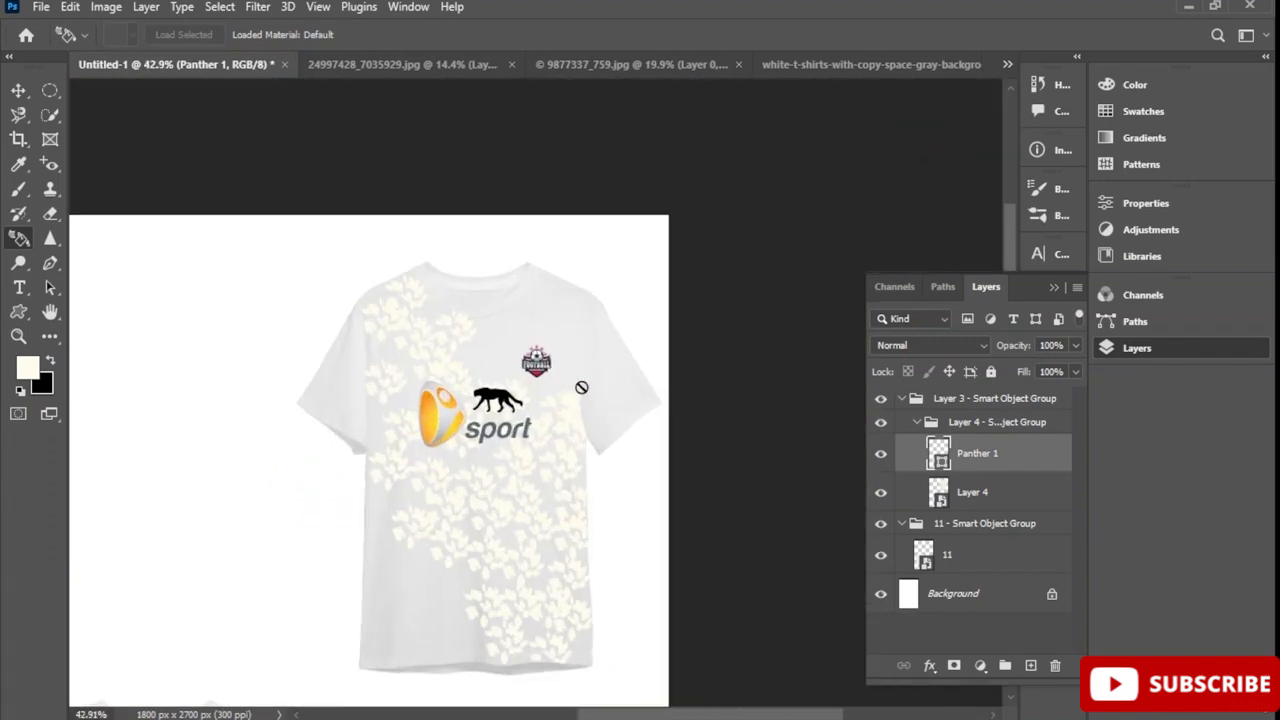
click(18, 91)
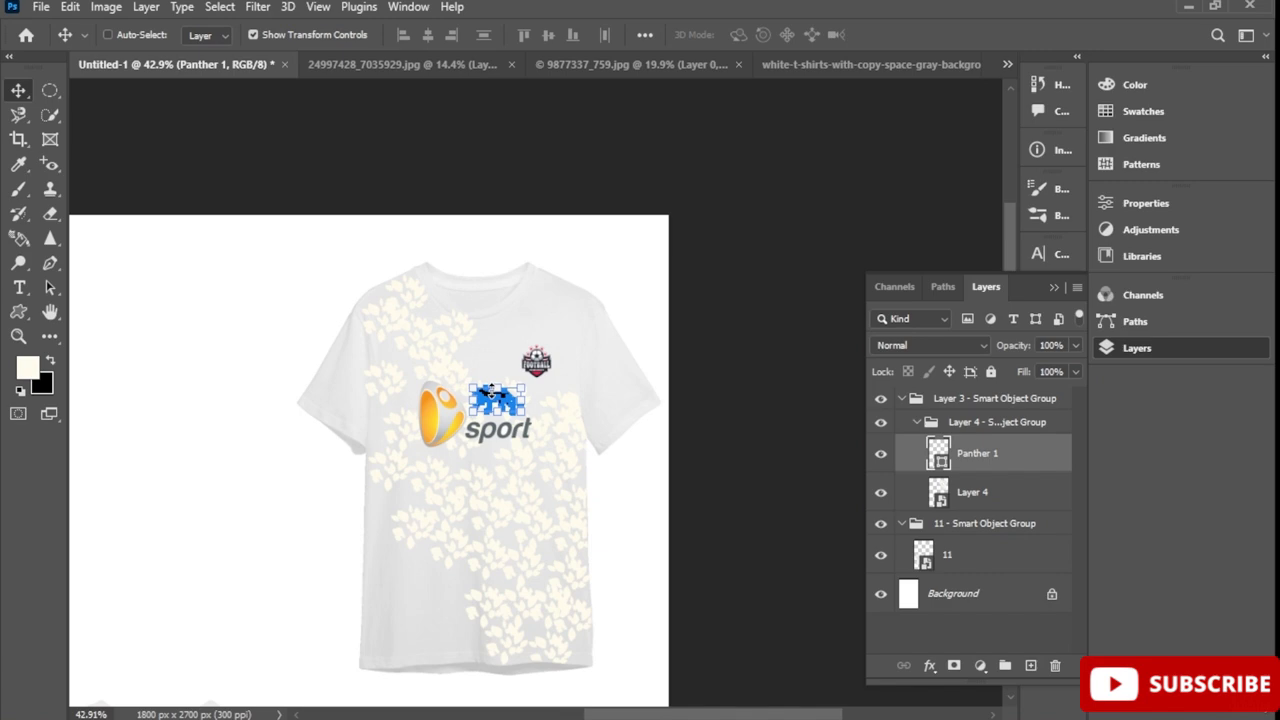
scroll(509, 380, up, 2)
scroll(509, 380, up, 3)
drag(360, 396, 507, 487)
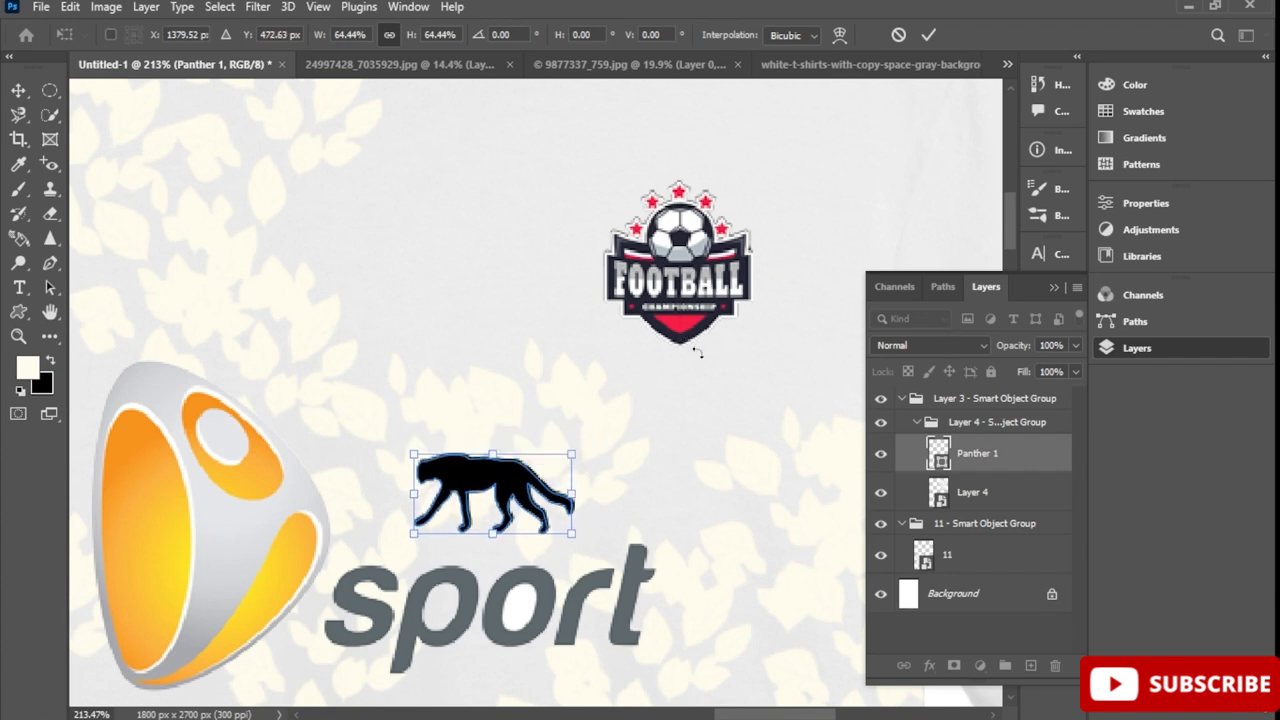
scroll(592, 420, down, 6)
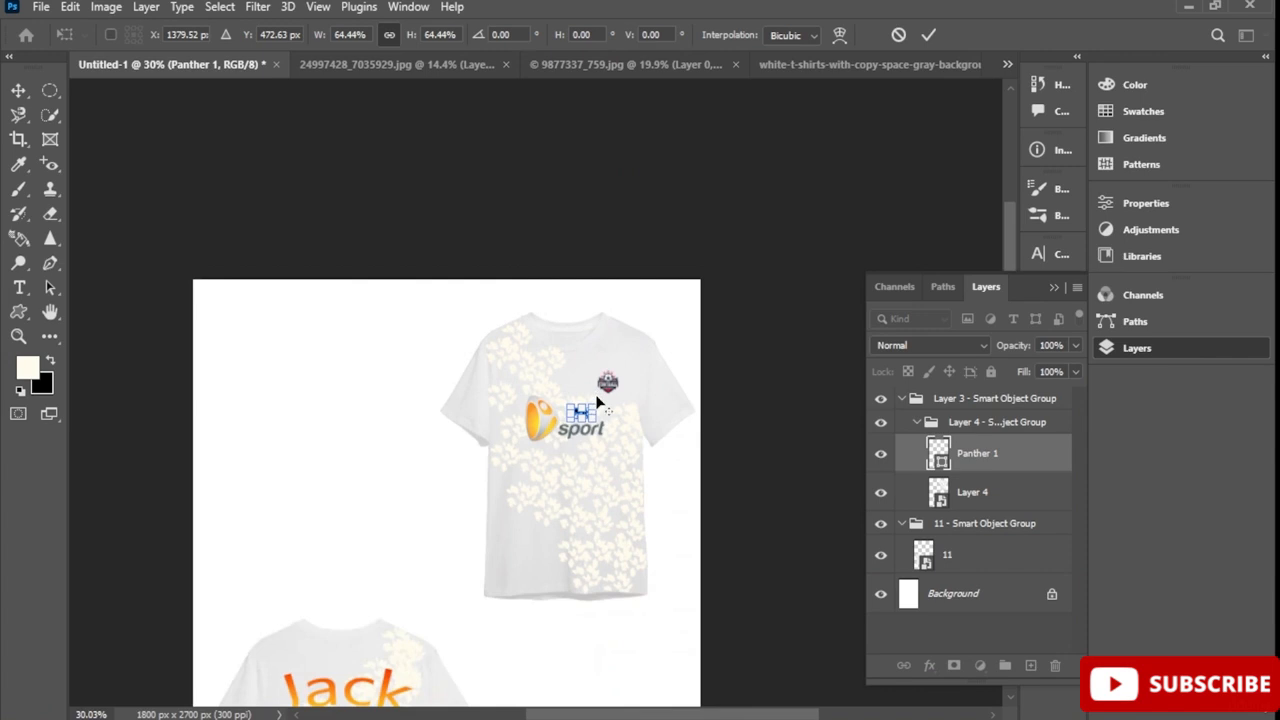
scroll(595, 400, up, 2)
scroll(597, 403, up, 3)
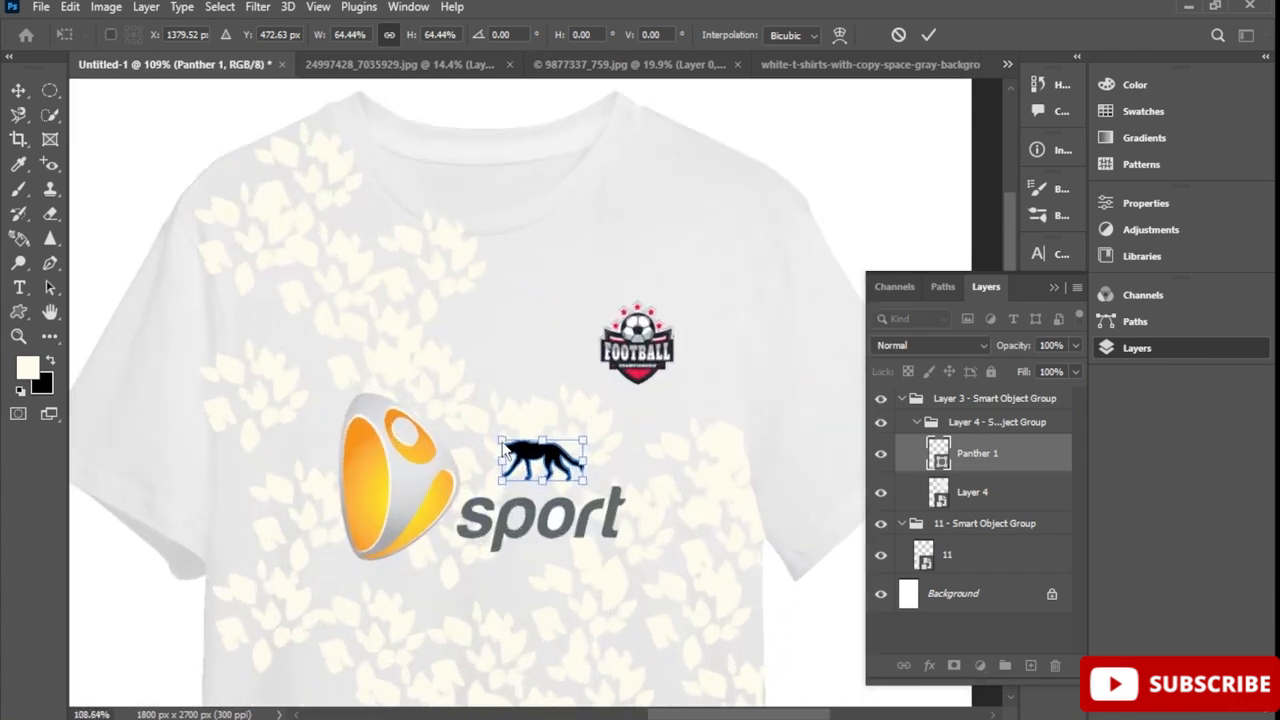
drag(492, 433, 515, 456)
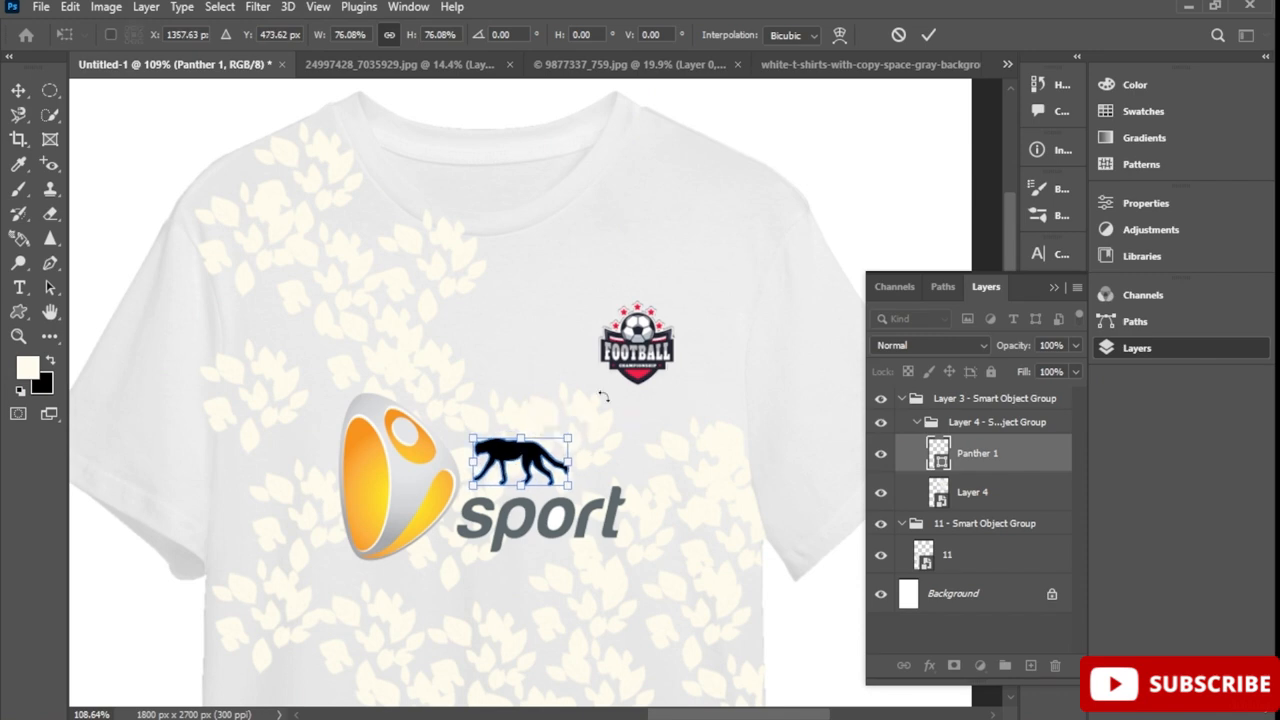
click(928, 34)
Convert the Layer 3 - Smart Object Group, holding the panther and Layer 4, into a single smart object
scroll(607, 298, down, 5)
scroll(607, 298, down, 2)
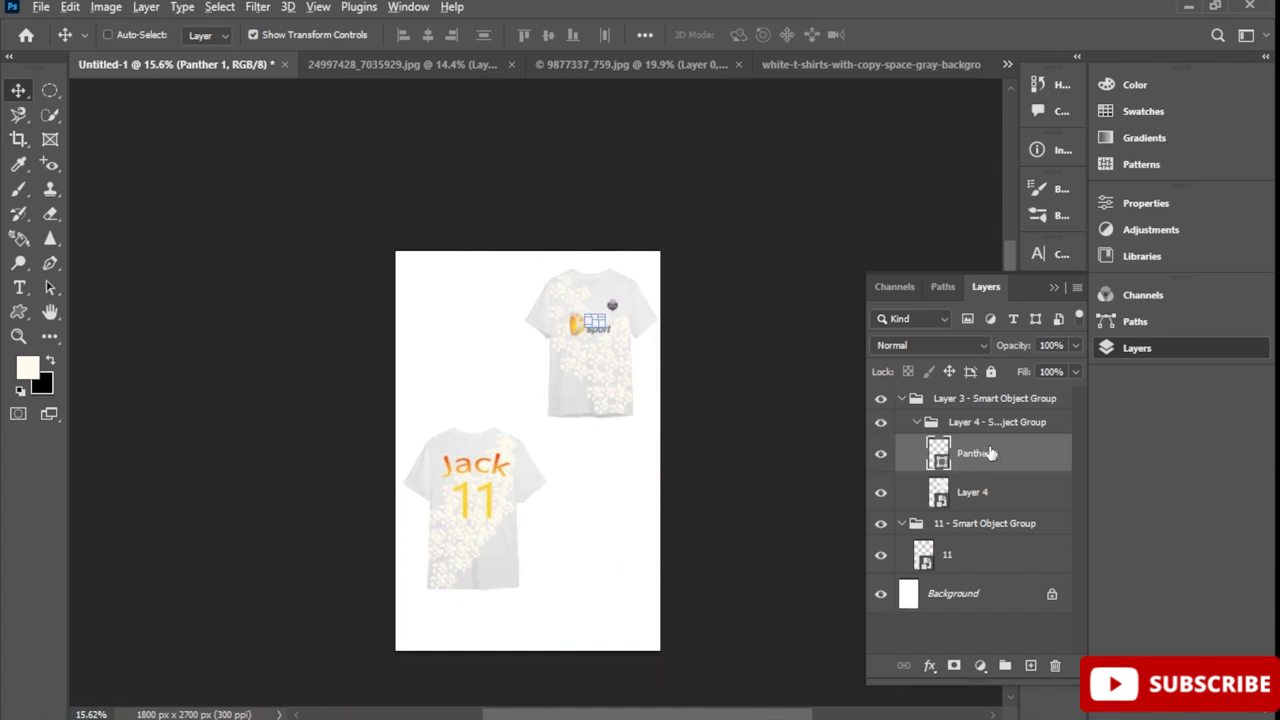
alt+click(985, 496)
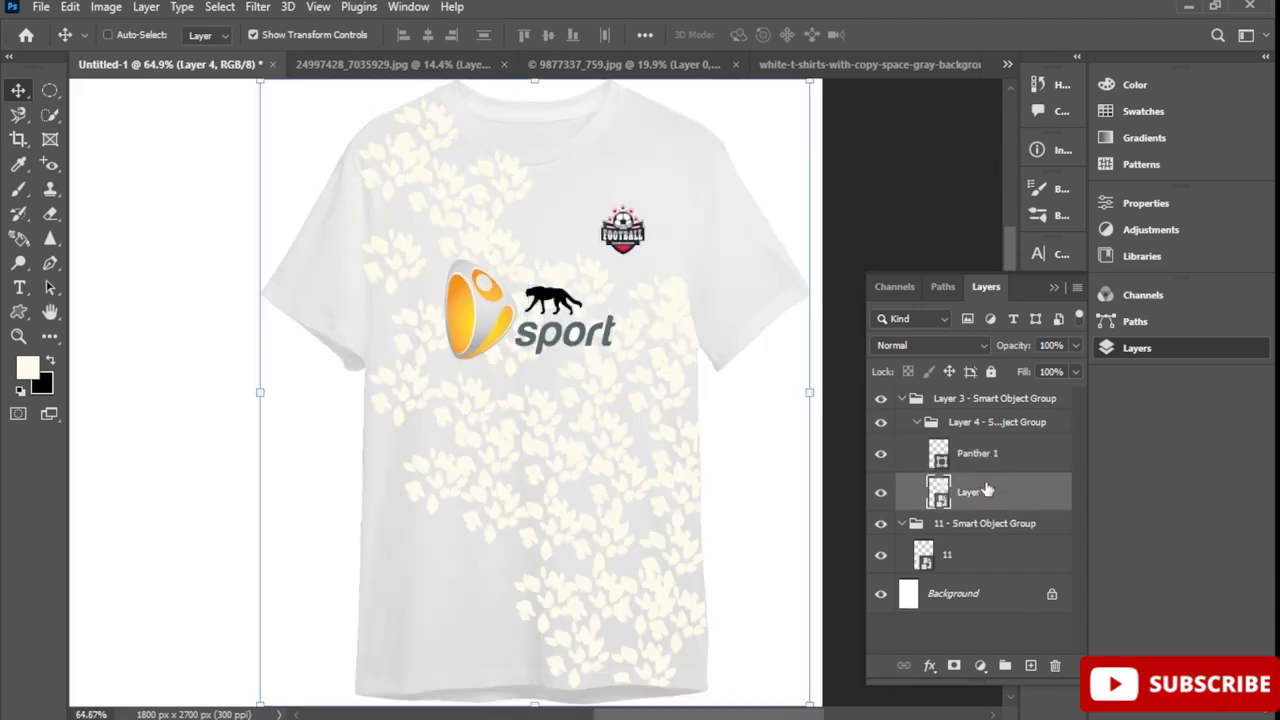
alt+click(988, 455)
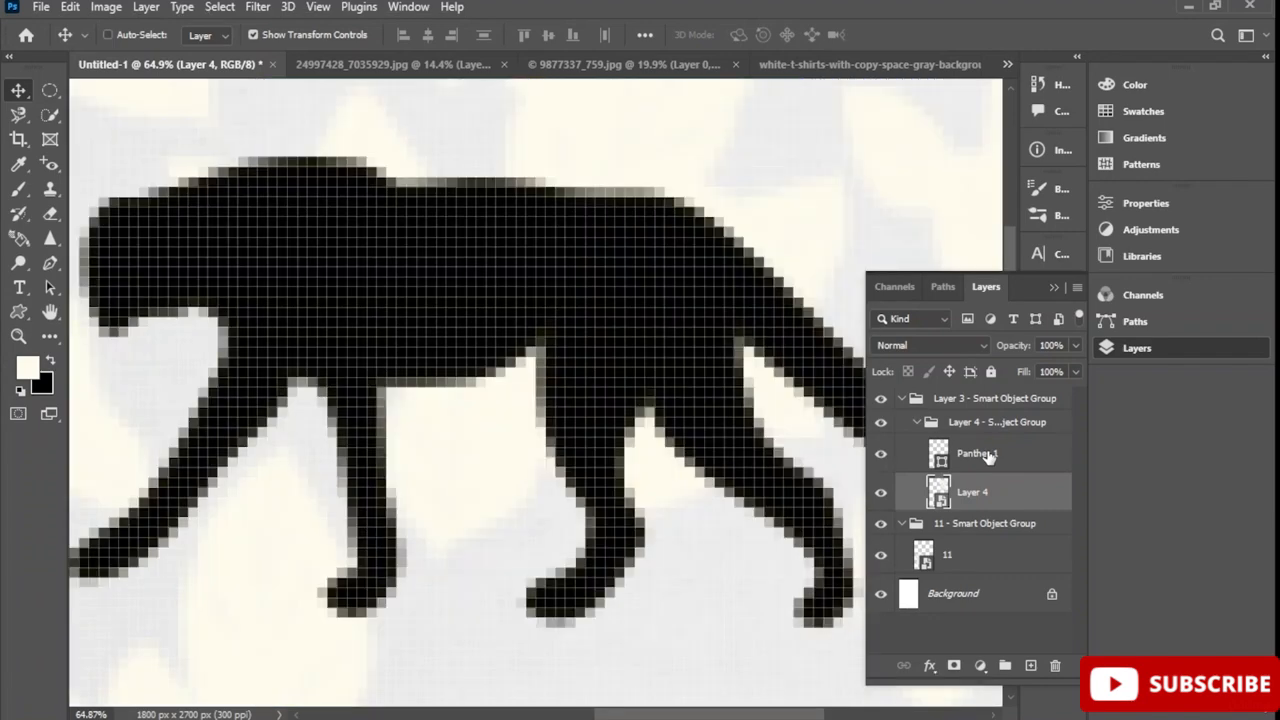
alt+click(981, 494)
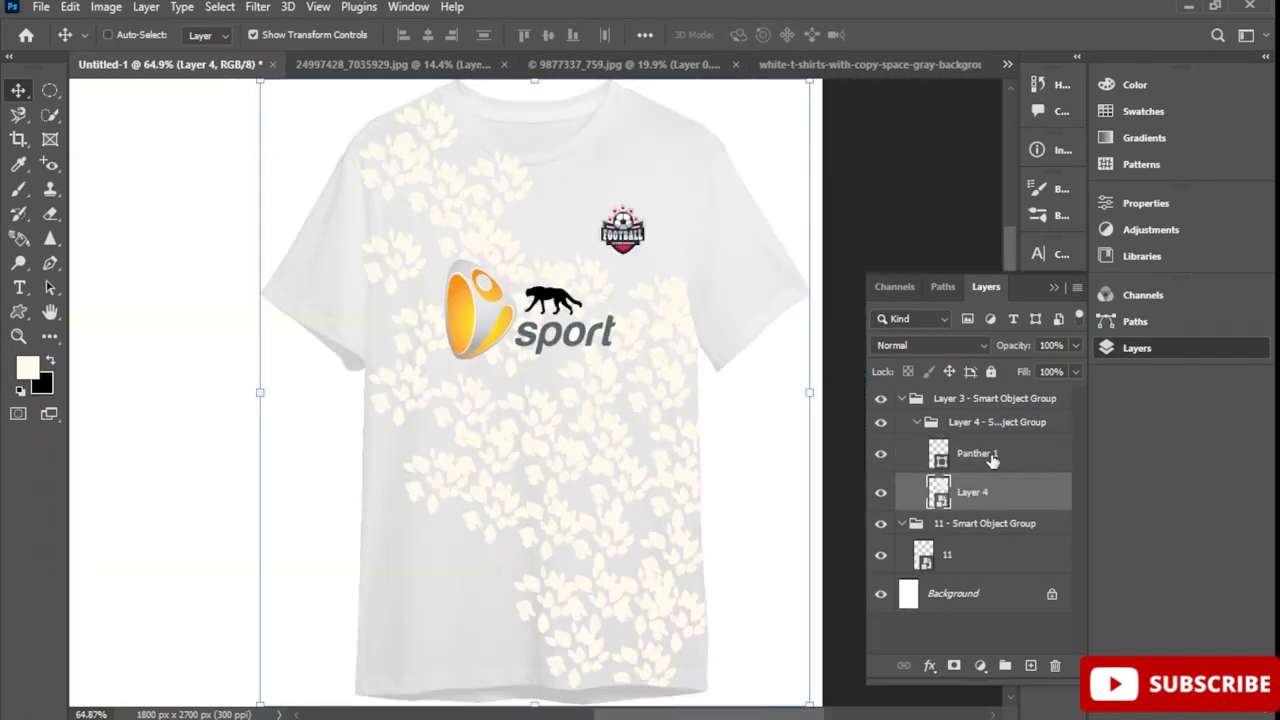
shift+click(993, 456)
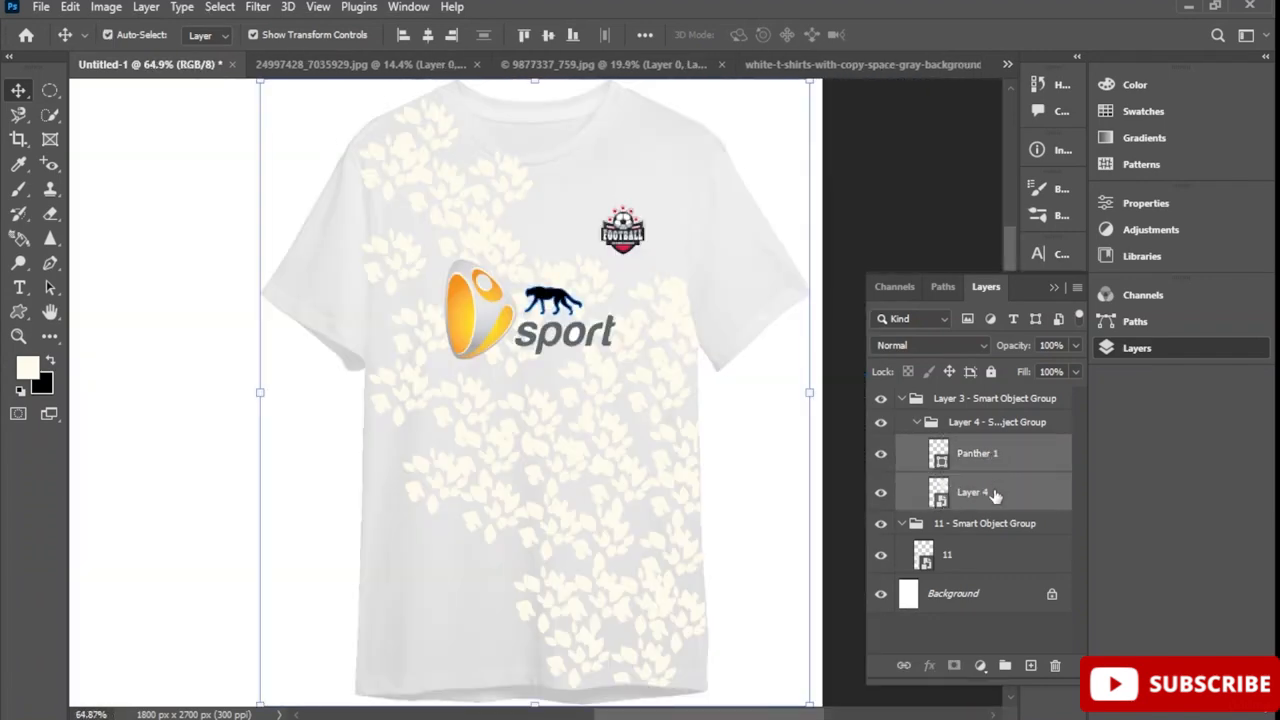
right_click(1006, 400)
click(1135, 264)
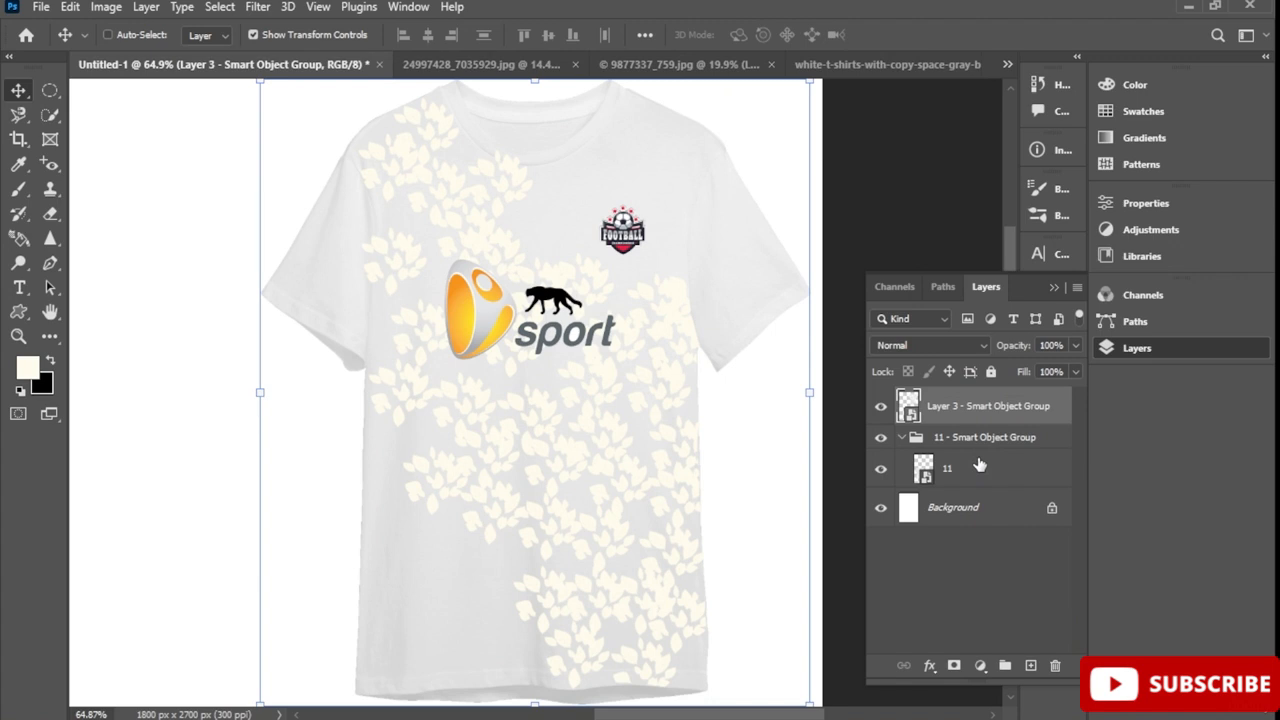
Collapse the 11 - Smart Object Group and move the back T-shirt right and slightly down, to about the canvas's horizontal centre
click(902, 437)
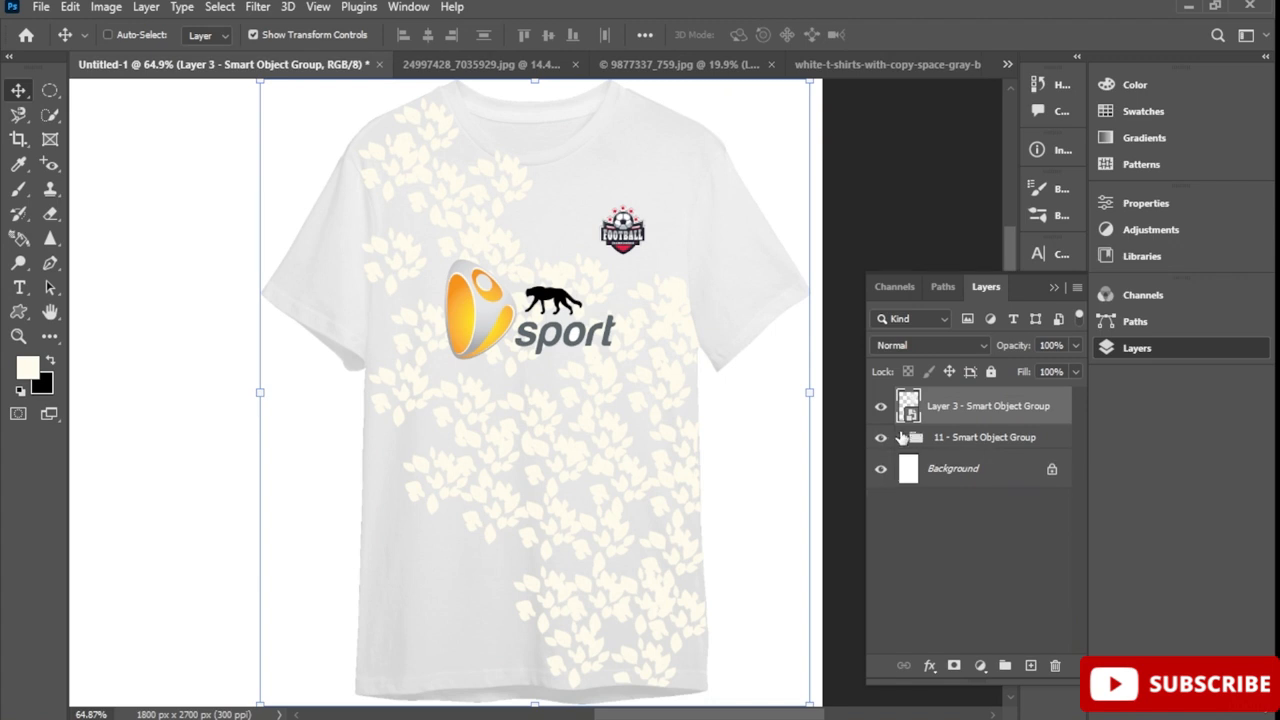
click(958, 440)
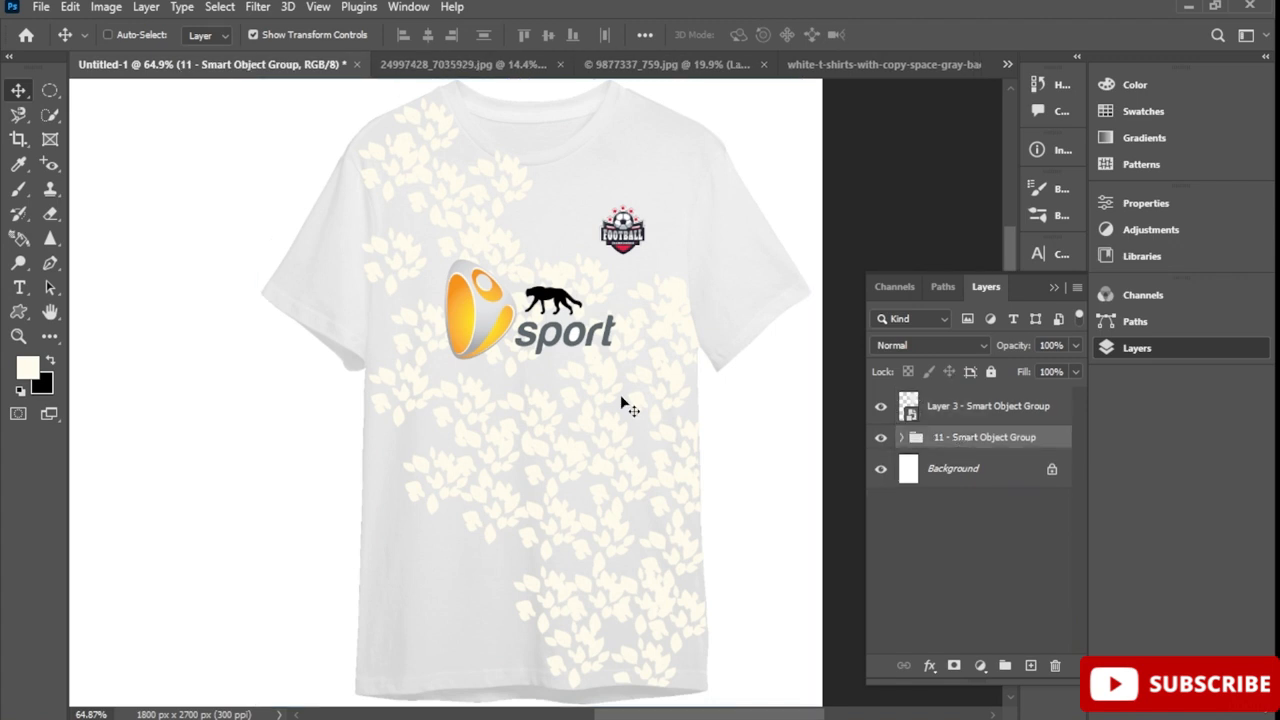
scroll(621, 403, down, 5)
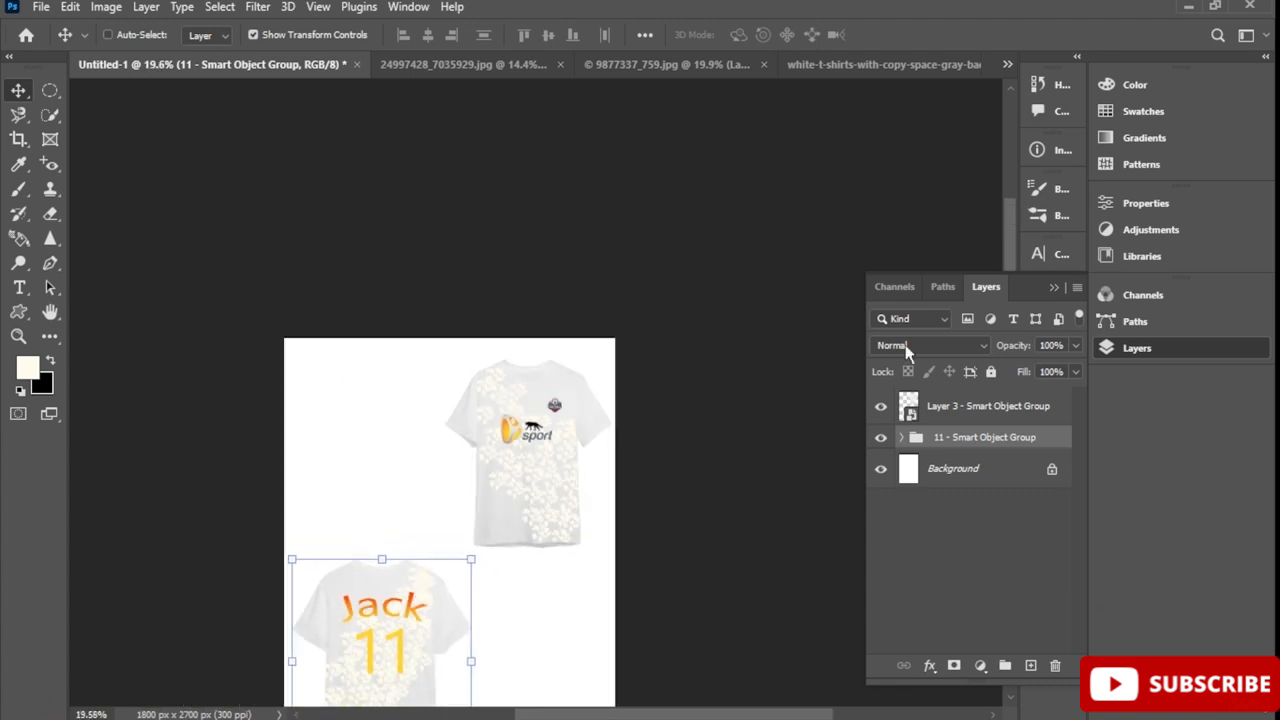
drag(1011, 232, 1015, 298)
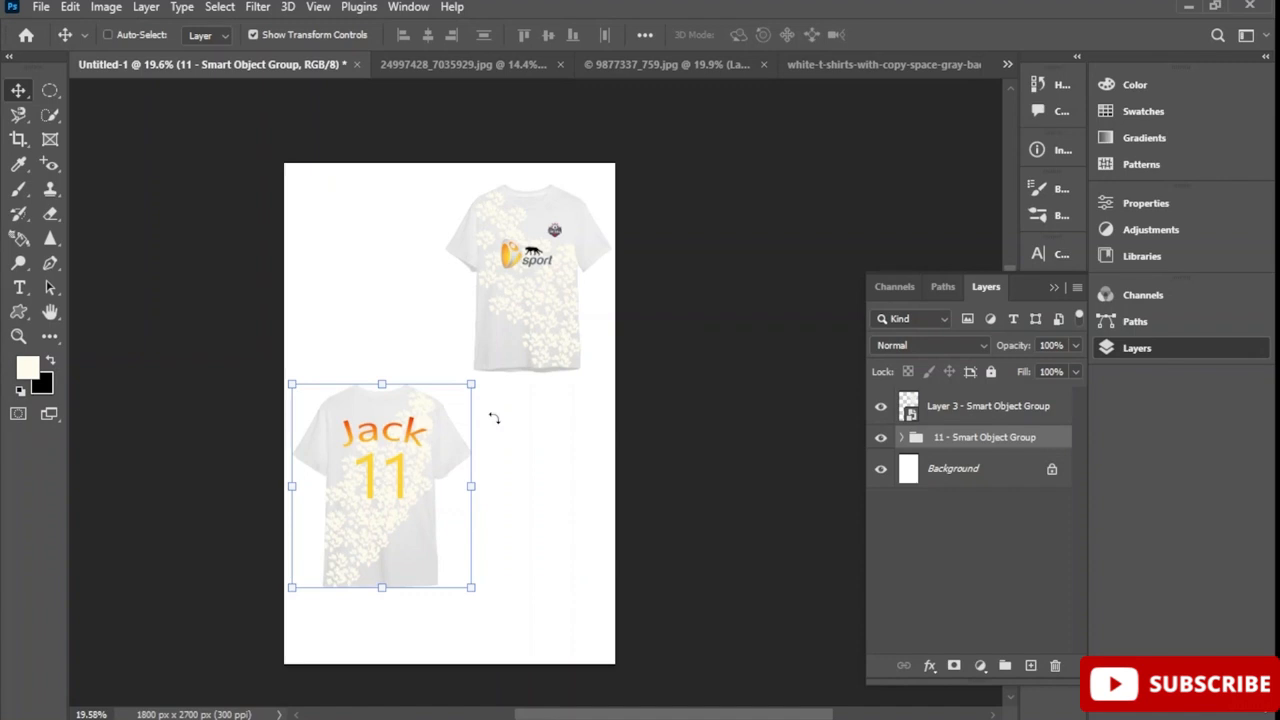
drag(378, 487, 435, 509)
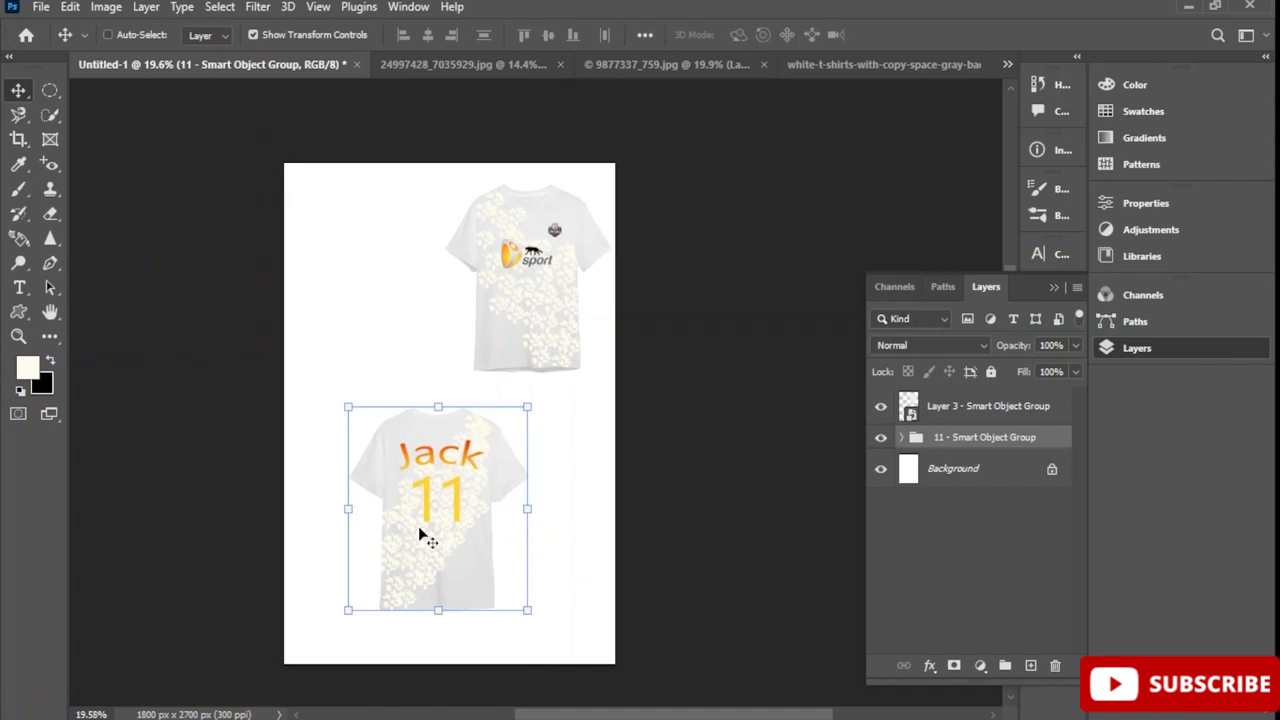
mouse_move(678, 709)
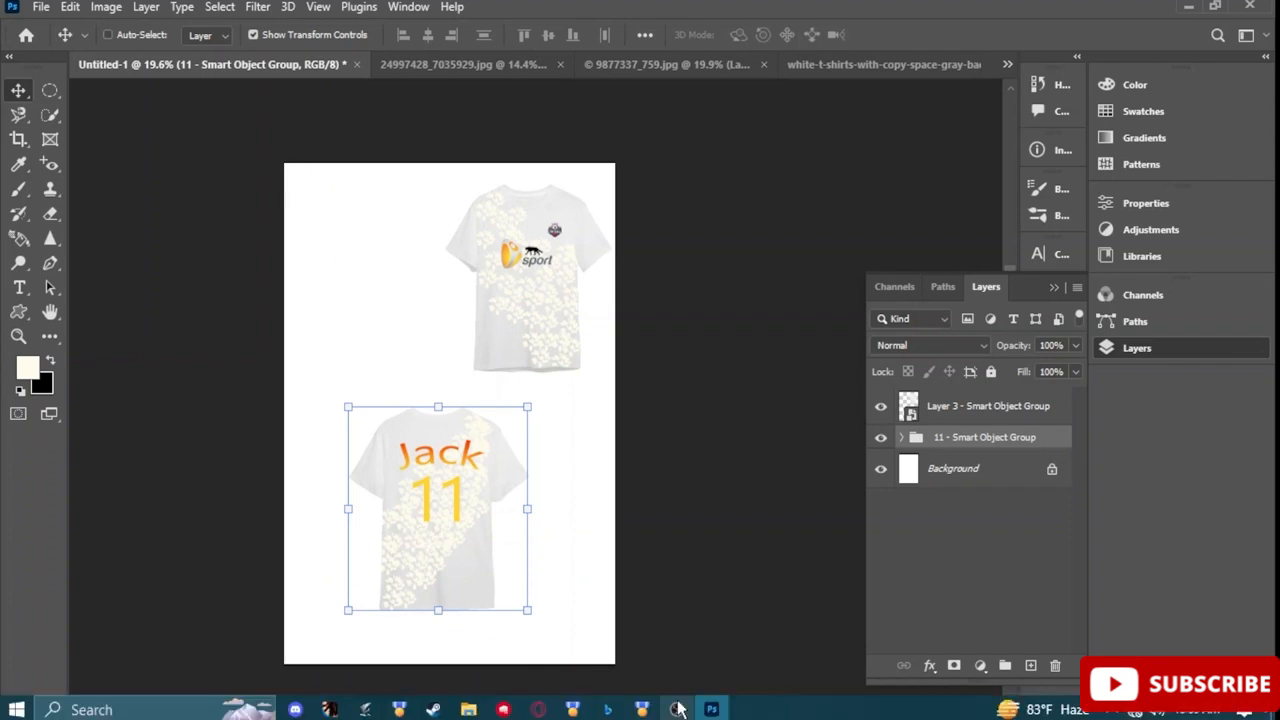